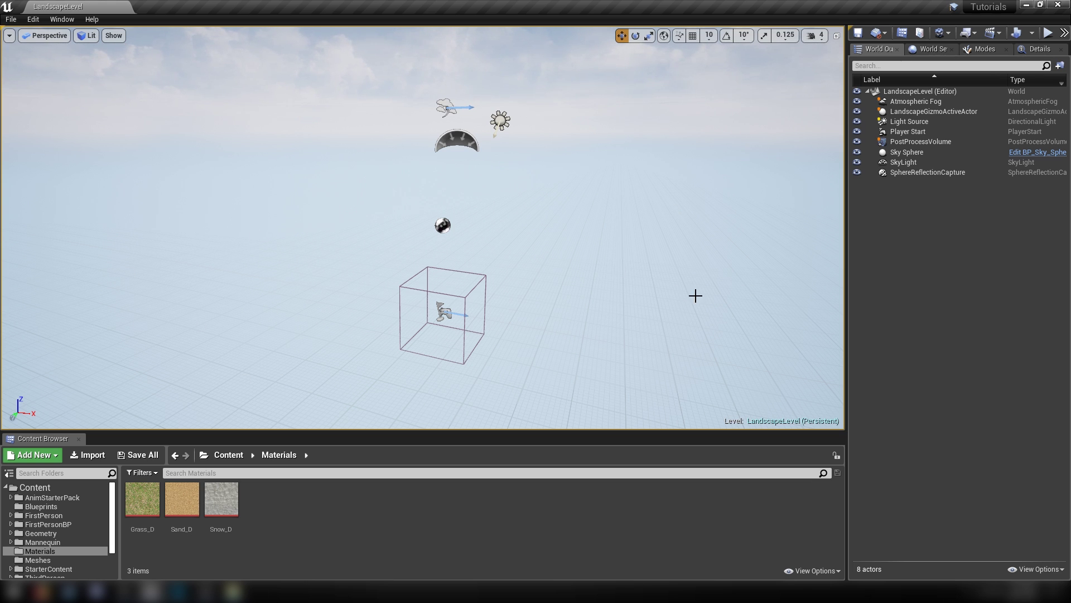
Enter Landscape mode to begin defining a new landscape in the level
click(985, 49)
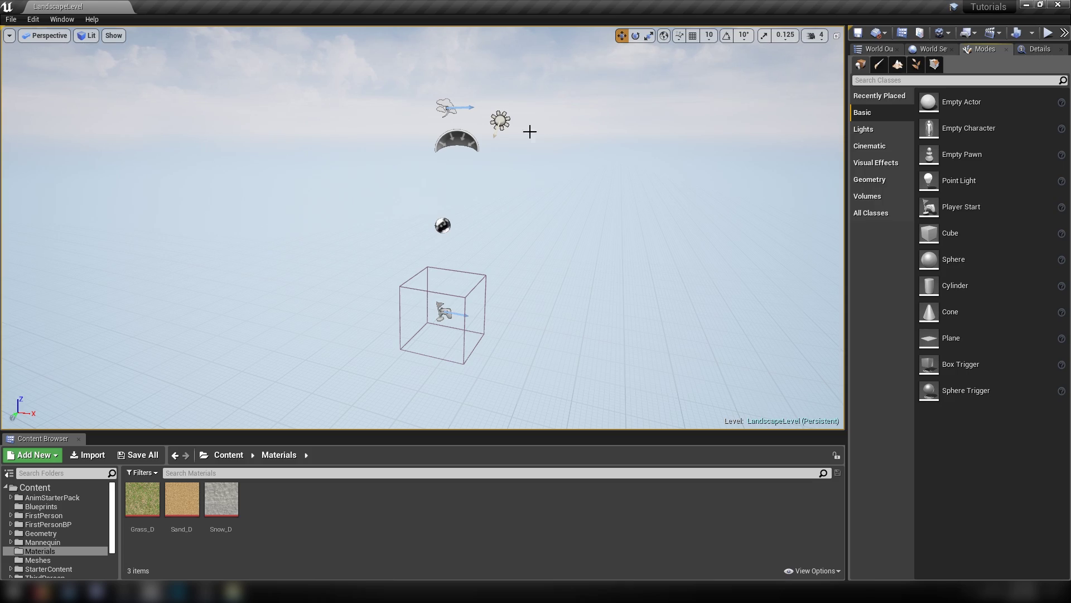
click(897, 66)
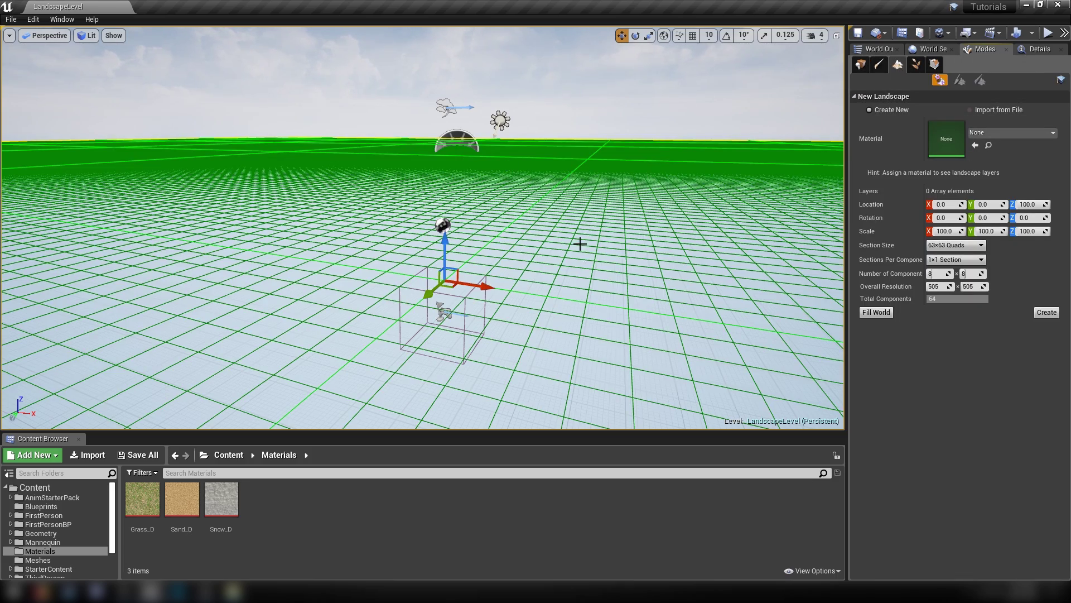
key(s)
mouse_move(579, 242)
right_down()
mouse_move(536, 268)
mouse_move(564, 293)
mouse_move(625, 270)
mouse_move(597, 309)
mouse_move(605, 299)
mouse_move(573, 242)
right_up()
key(w)
key(a)
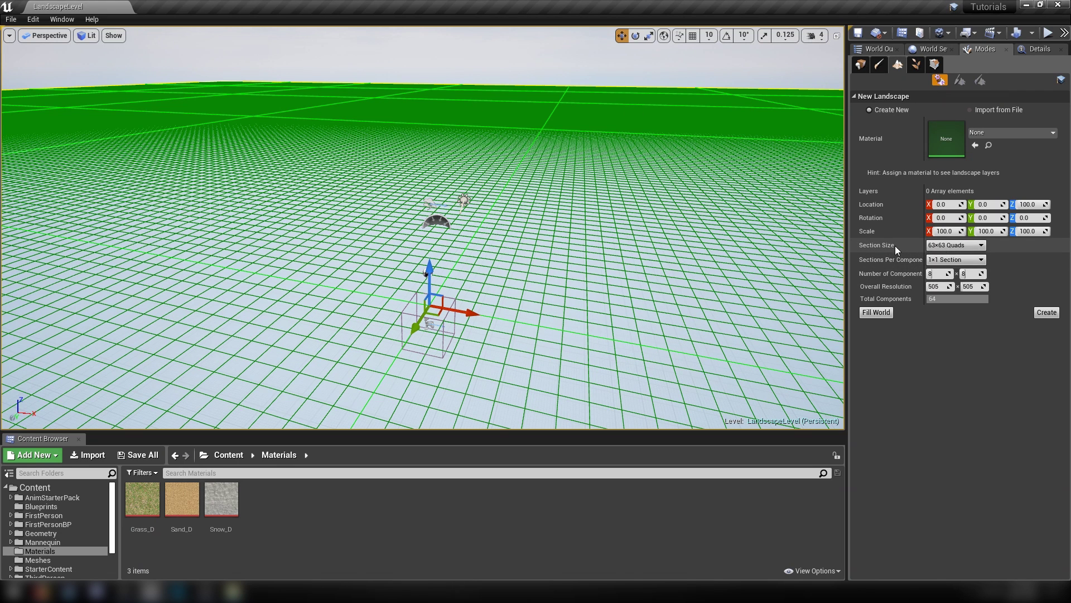
Set the new landscape's section size to 127×127 Quads, sections per component to 2×2 Sections, and number of components to 4 × 4
click(945, 246)
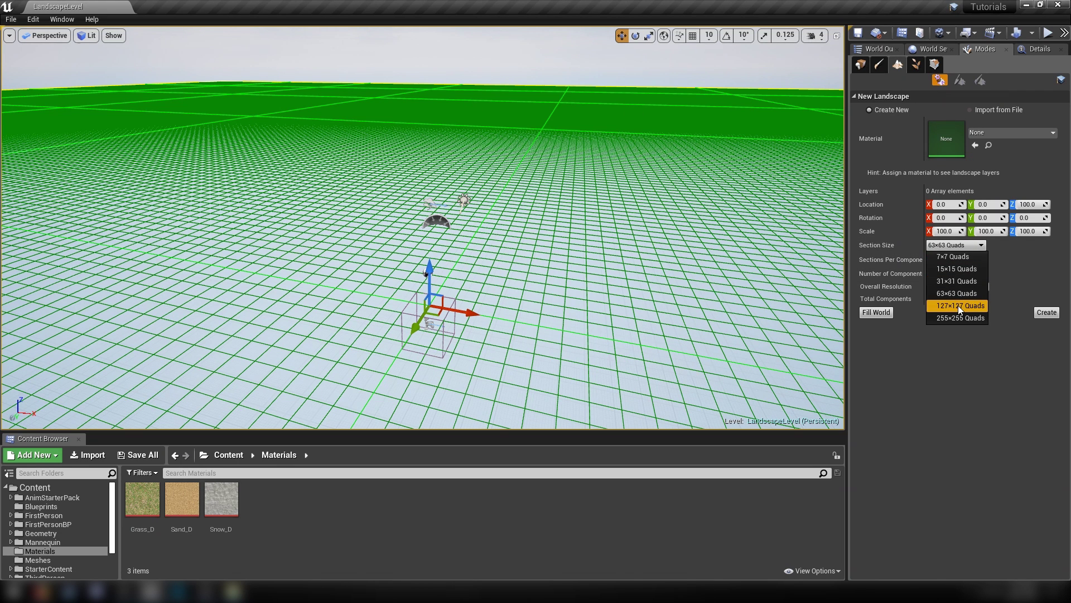
click(959, 306)
click(947, 261)
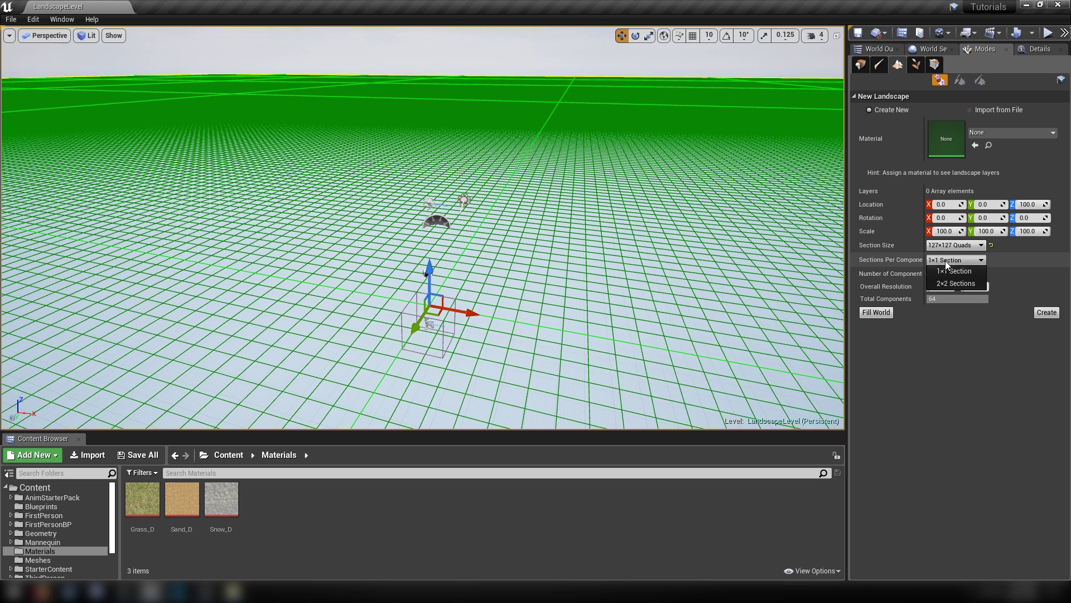
click(949, 283)
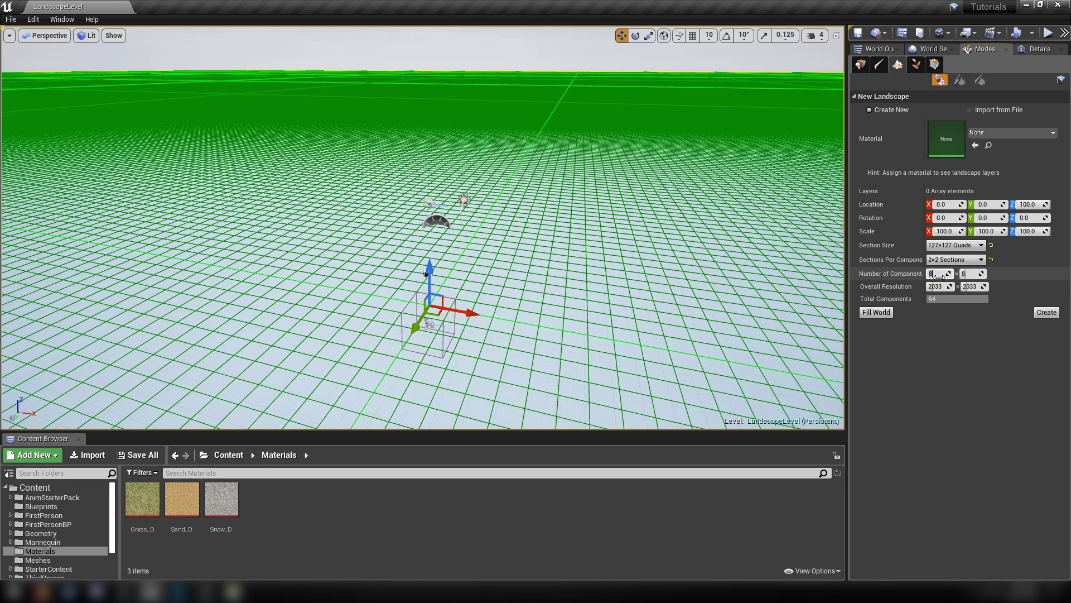
text(4)
click(970, 274)
key(Return)
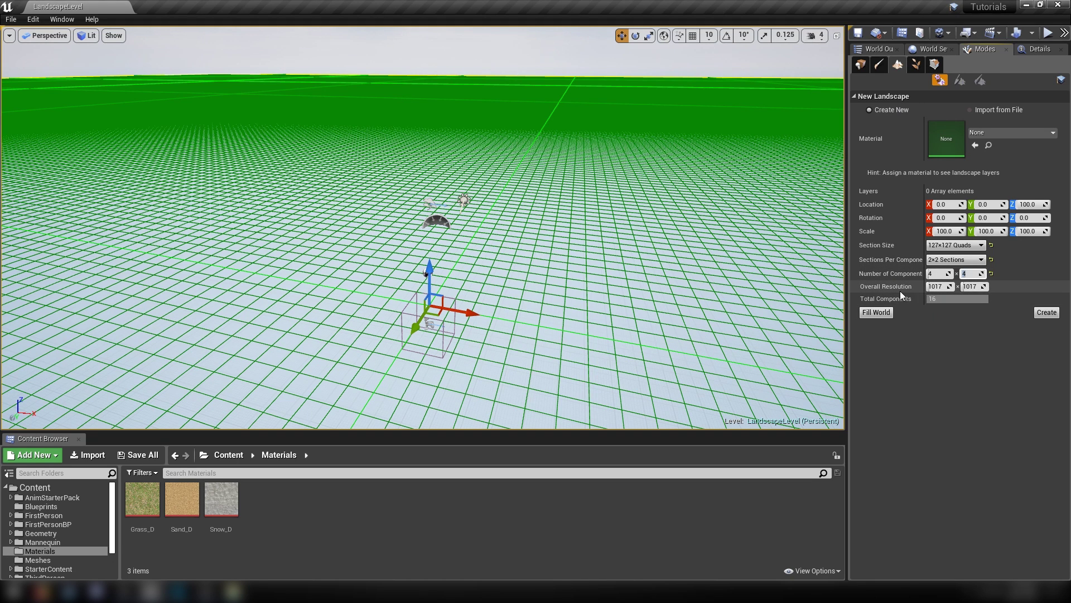
Create the landscape from the configured settings
mouse_move(697, 218)
right_down()
mouse_move(620, 195)
mouse_move(714, 228)
mouse_move(698, 218)
right_up()
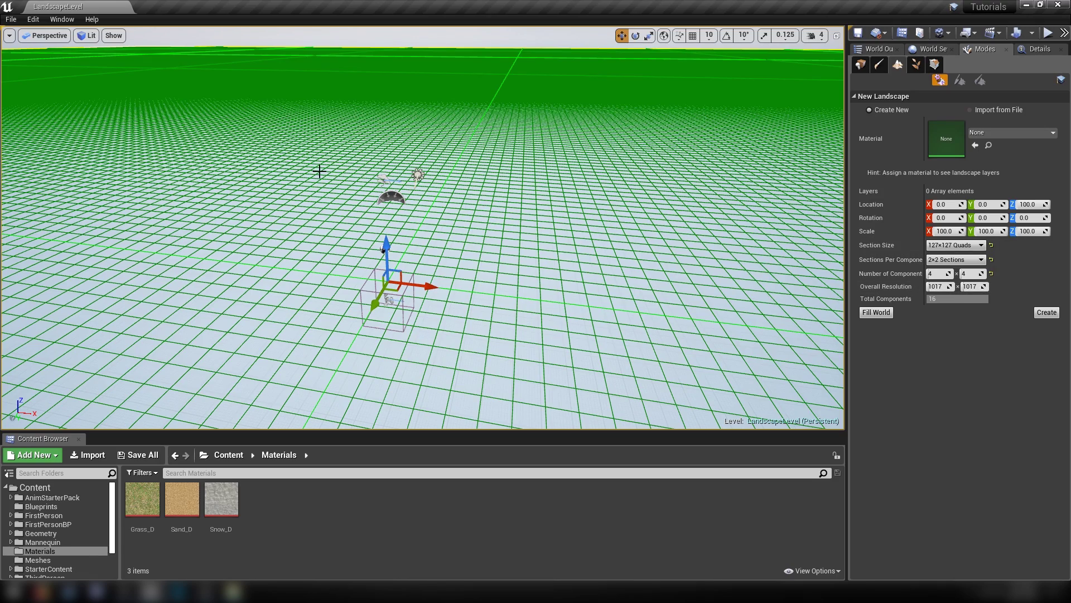
right_drag(595, 300, 600, 258)
click(1047, 313)
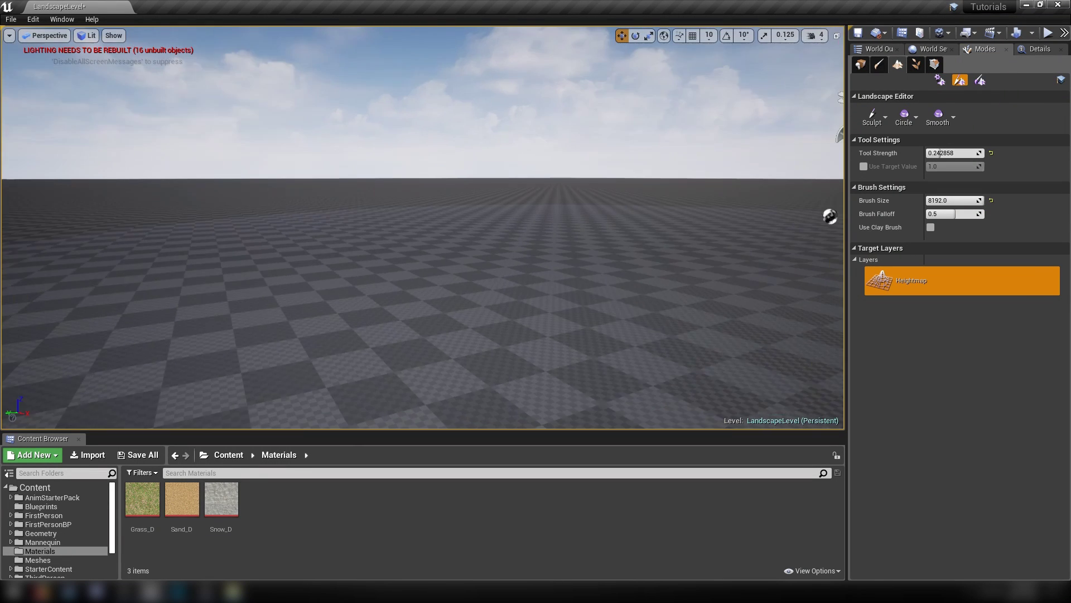
Leave Landscape mode and raise the Player Start actor above the landscape surface
key(s)
mouse_move(502, 223)
right_down()
mouse_move(591, 251)
mouse_move(542, 273)
right_up()
click(861, 65)
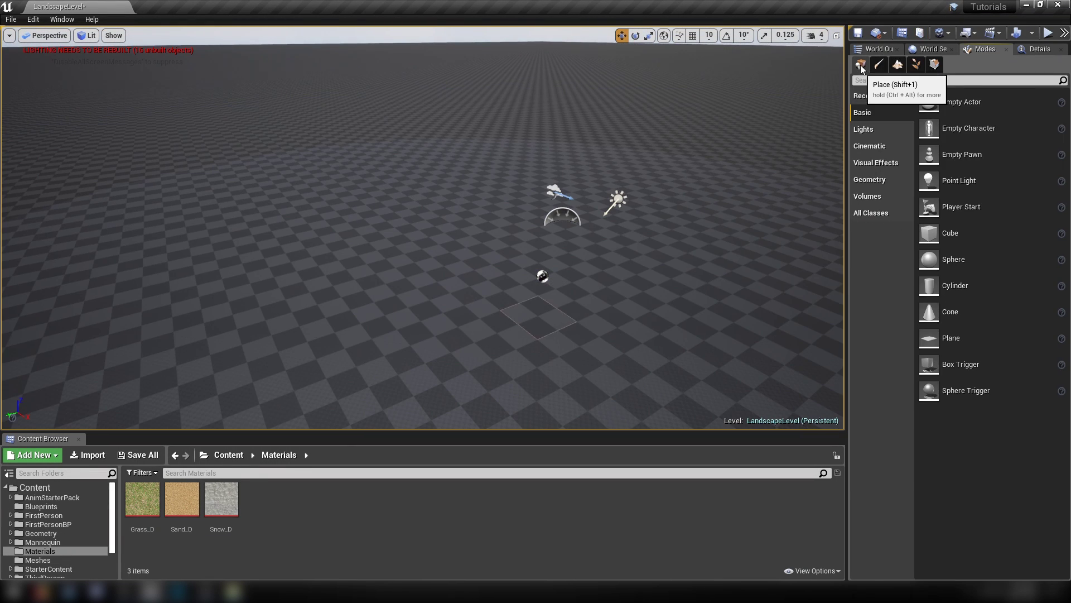
click(874, 49)
click(910, 142)
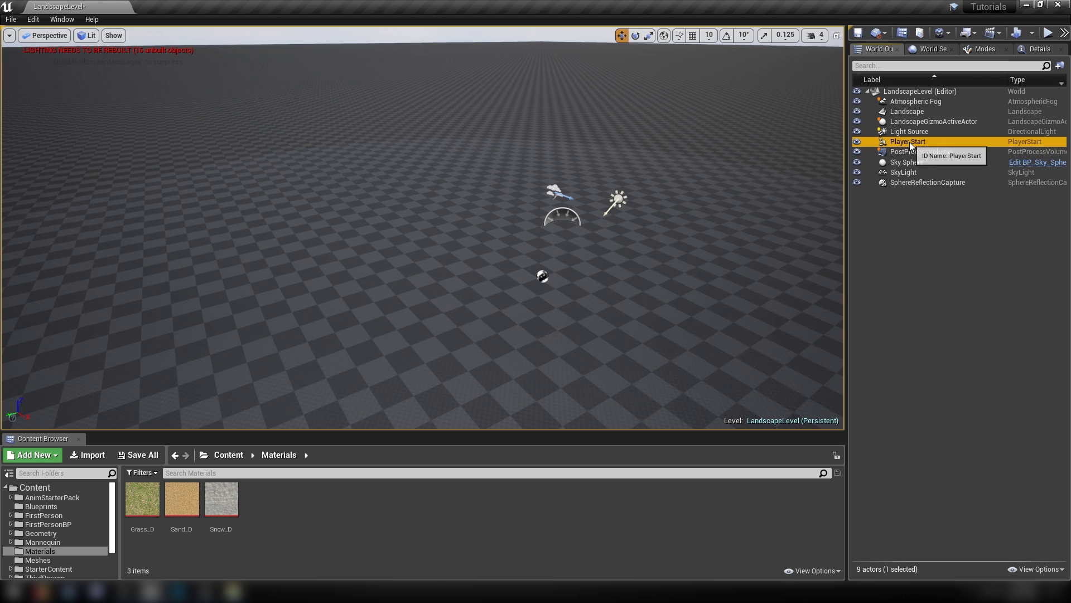
drag(543, 299, 536, 206)
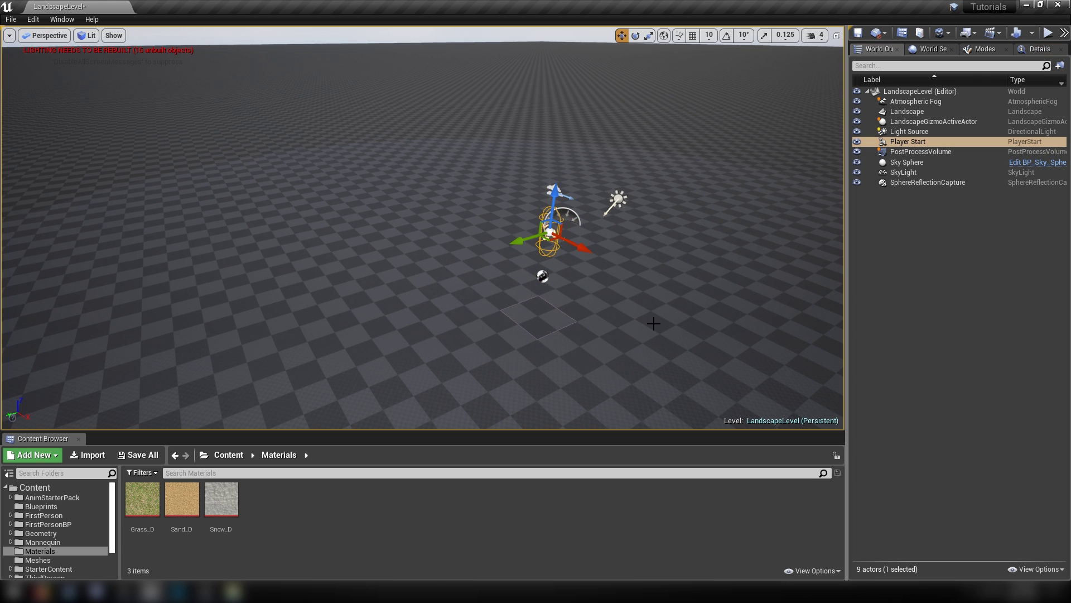
right_drag(660, 306, 691, 306)
right_drag(471, 291, 471, 300)
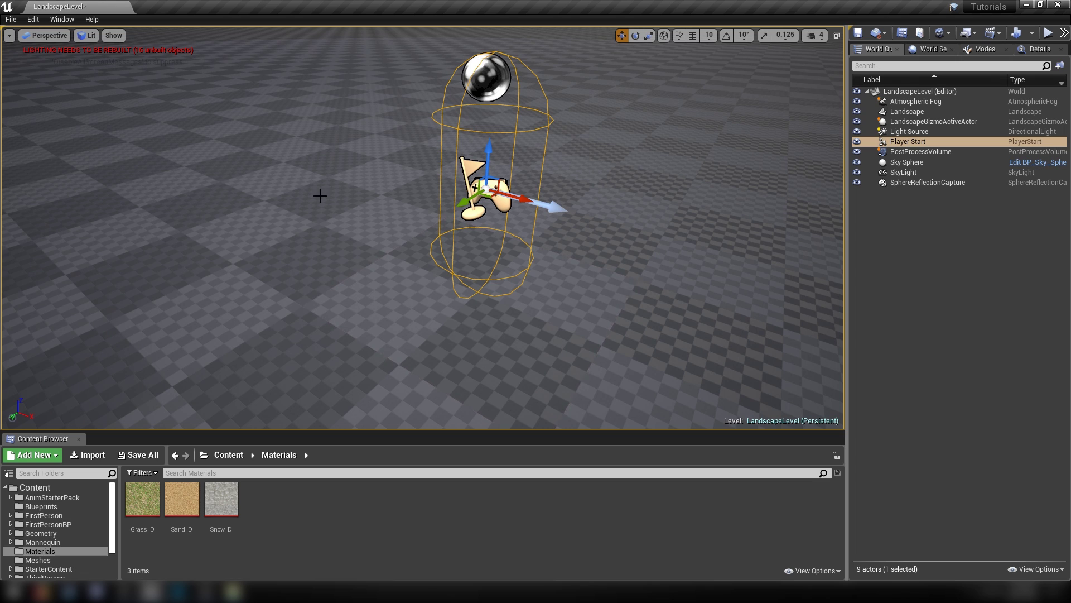
Play-test the level by running and jumping across the landscape with the character, and end the play session
click(1049, 33)
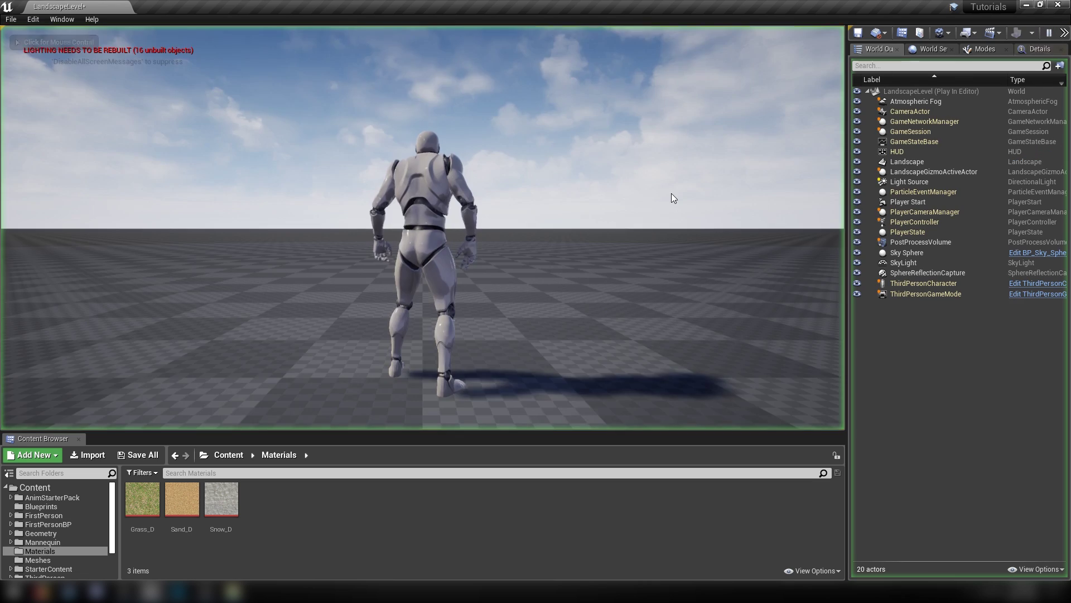
key(w)
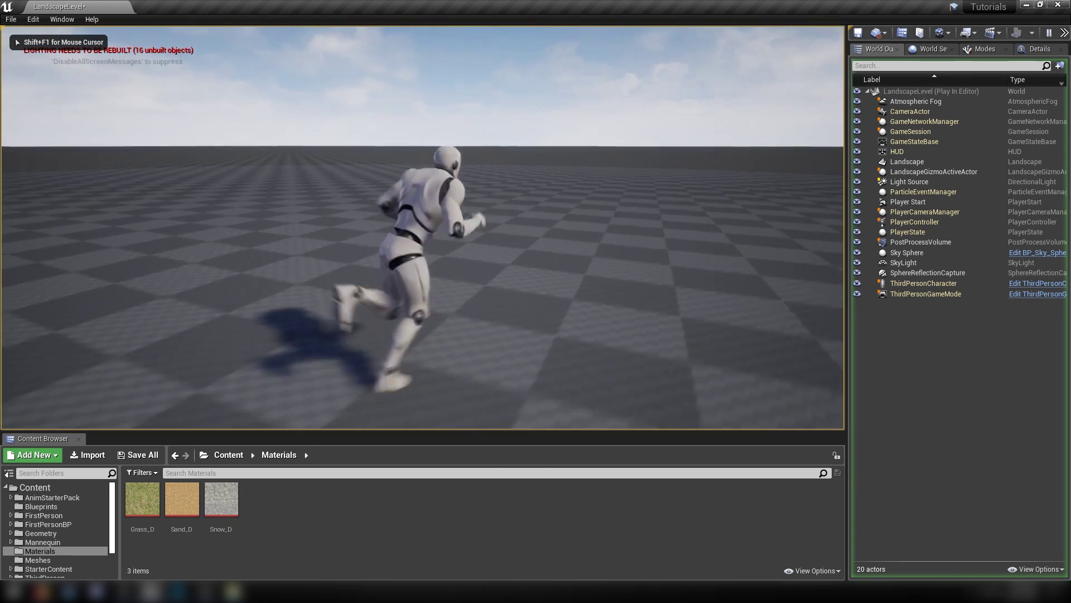
key(space)
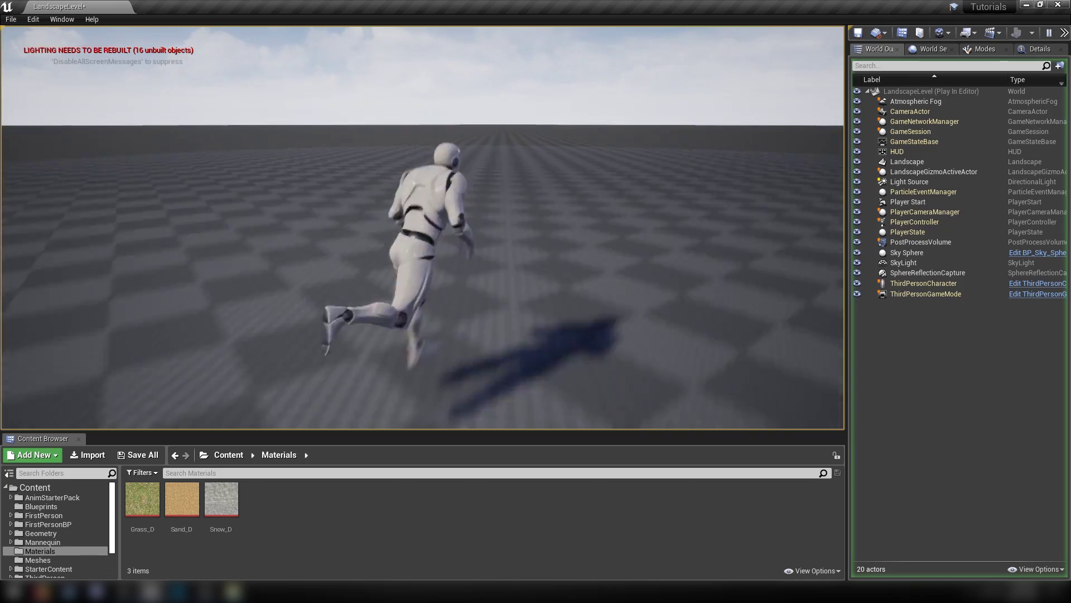
key(space)
key(Escape)
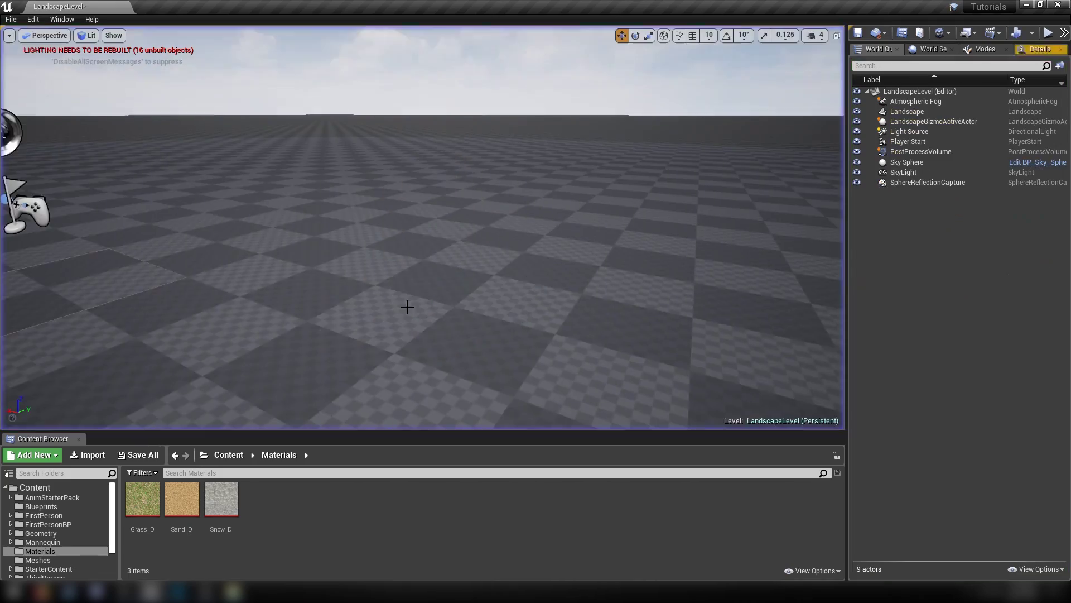
right_drag(422, 228, 414, 280)
key(w)
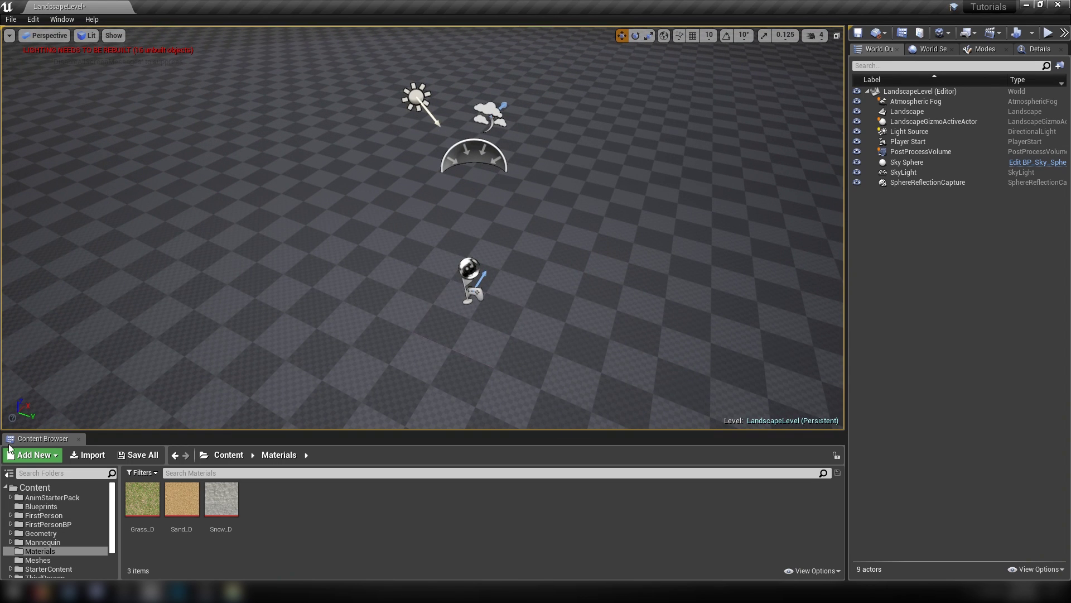
Switch to the browser and explore the terrain around the coastal mountain range on the Tangram Heightmapper map
click(42, 590)
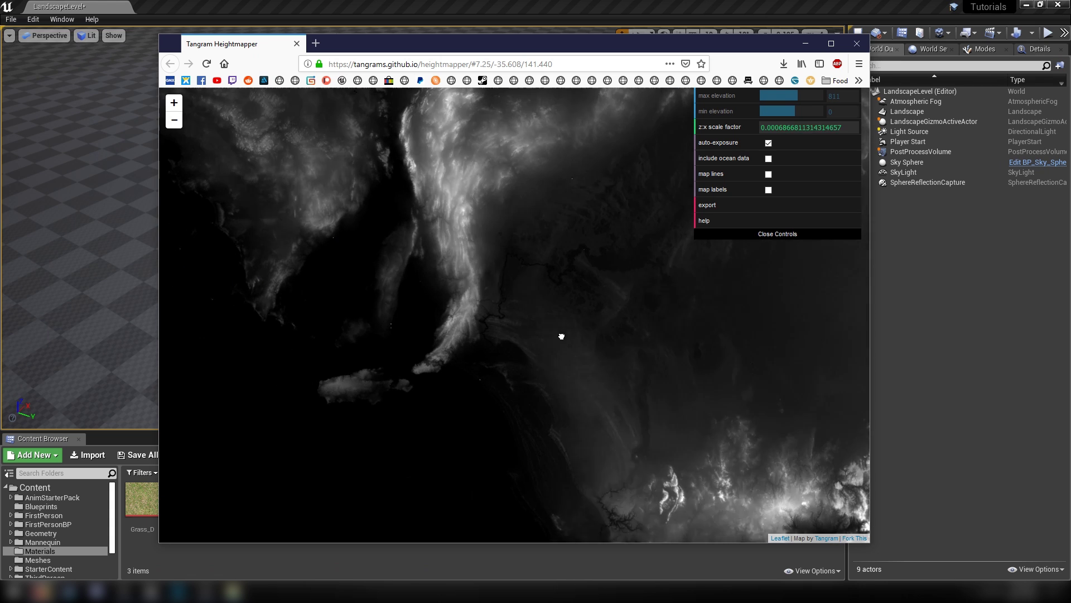
drag(561, 336, 590, 361)
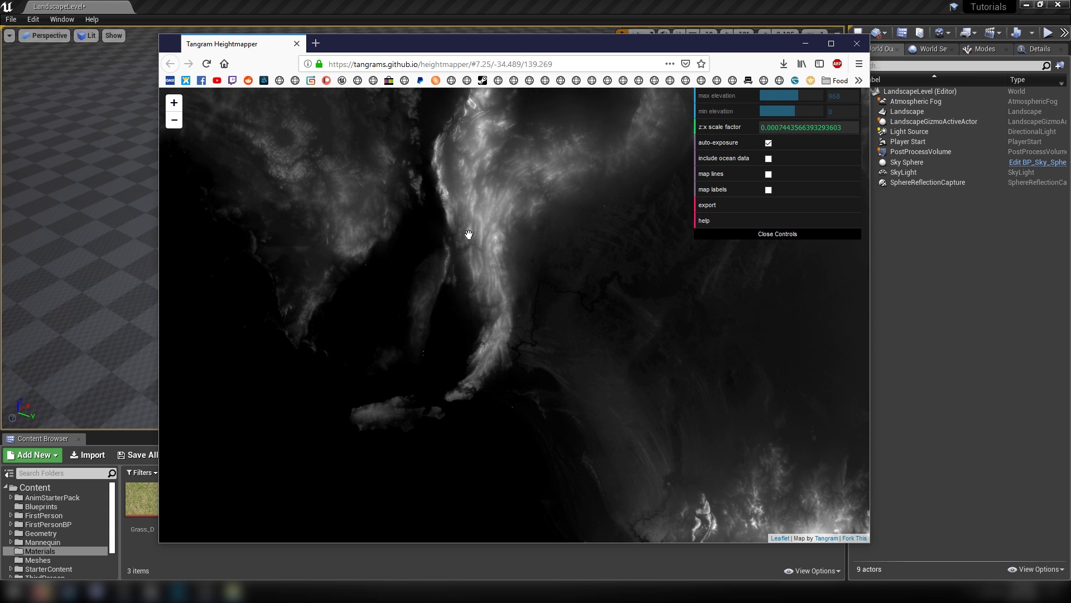
drag(525, 305, 647, 400)
drag(555, 368, 542, 270)
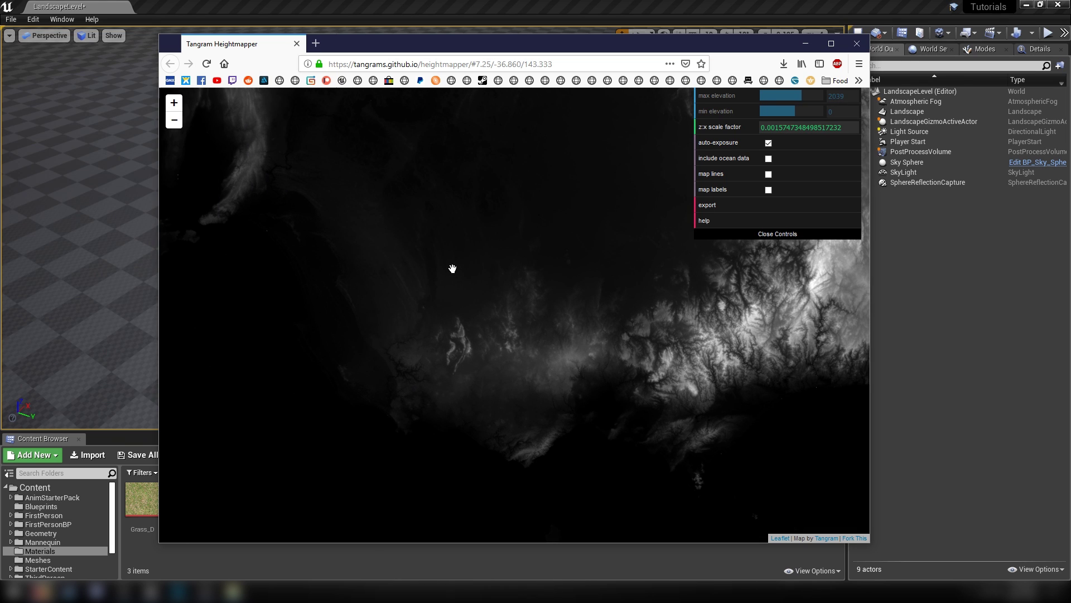
drag(411, 261, 441, 309)
drag(368, 225, 639, 332)
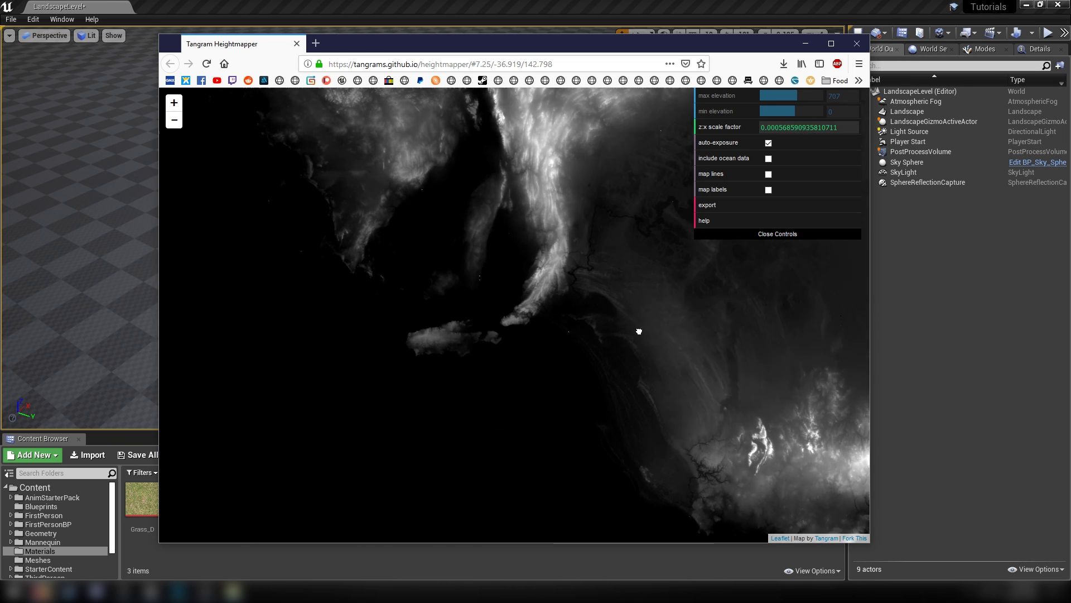
drag(467, 311, 399, 283)
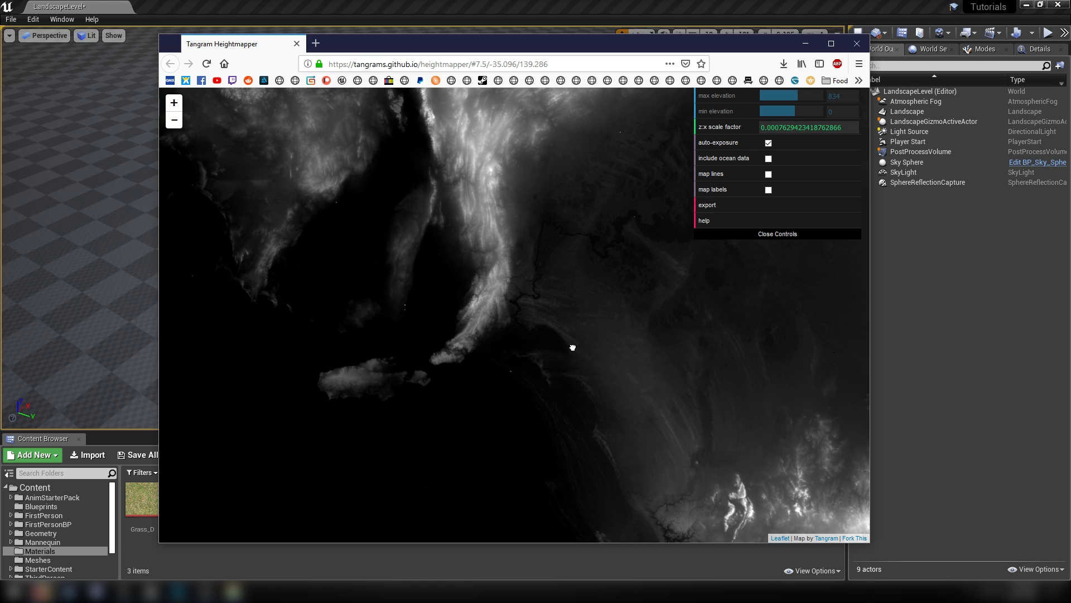
drag(572, 347, 698, 402)
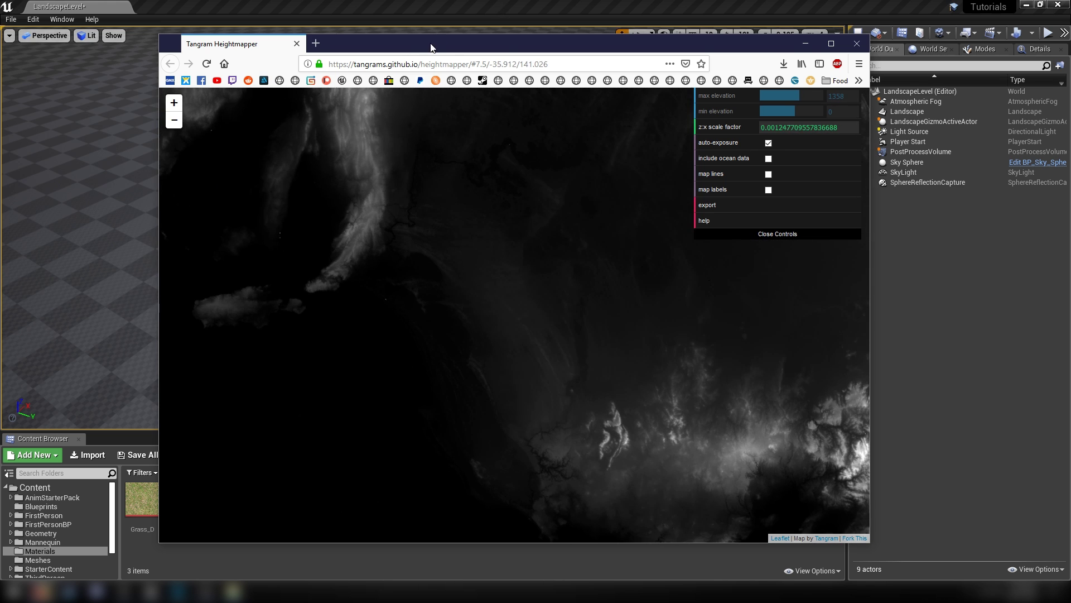
Maximize the browser window and turn off auto-exposure for the heightmap with the coastal mountain range in view
drag(431, 48, 423, 1)
drag(419, 167, 618, 307)
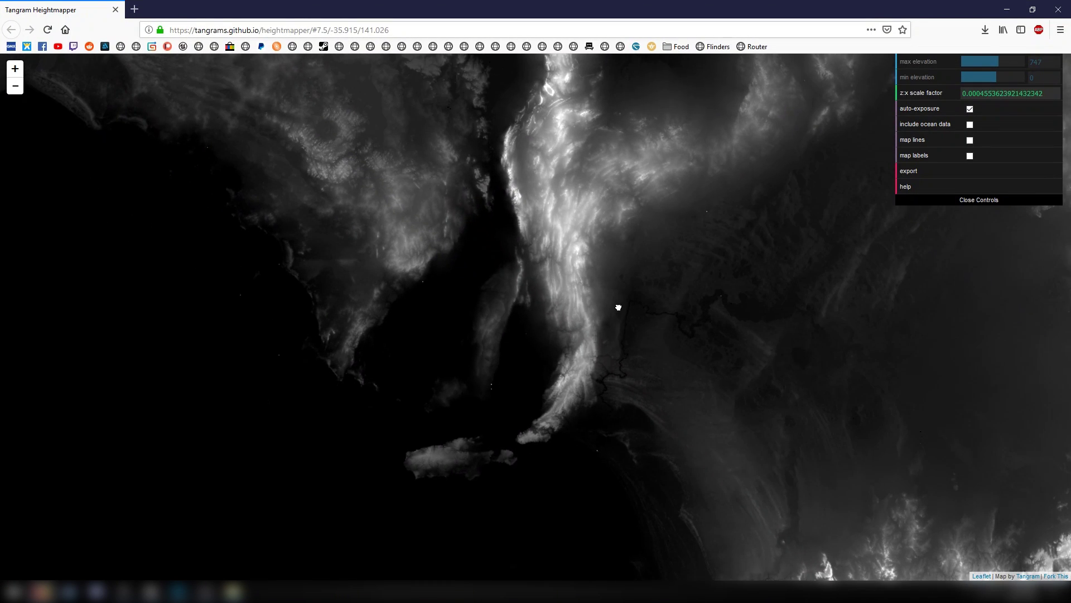
click(970, 110)
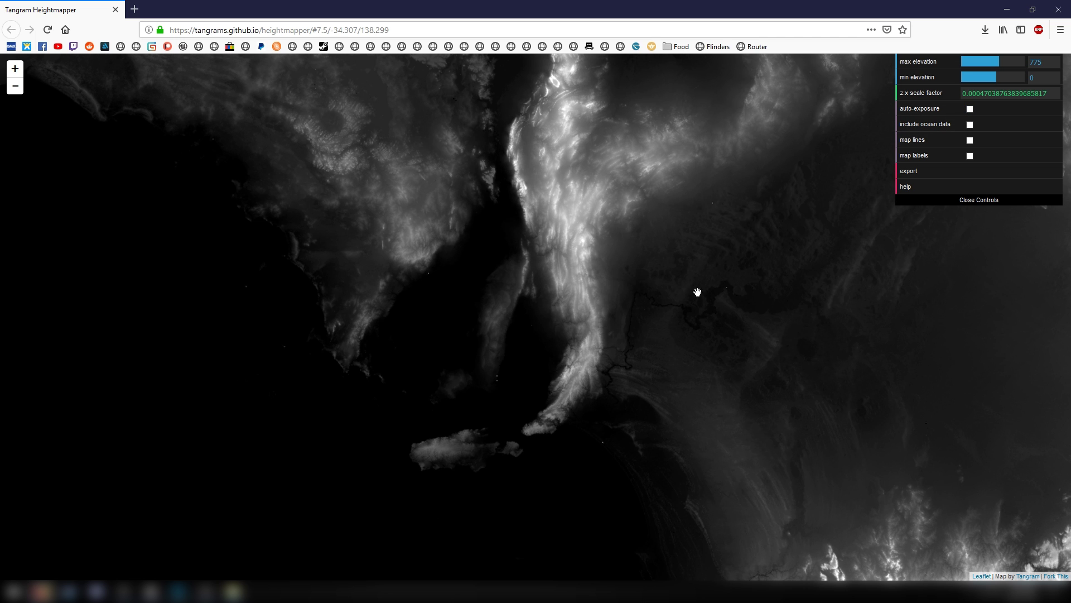
Export a heightmap of the coastal mountain range from Tangram Heightmapper
scroll(697, 292, up, 2)
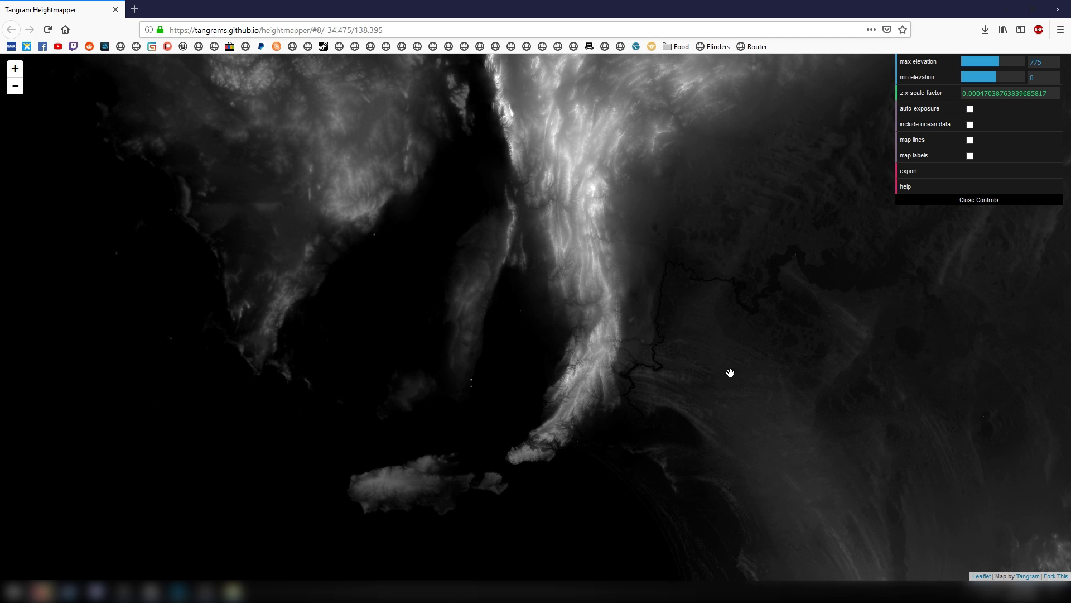
drag(730, 373, 683, 331)
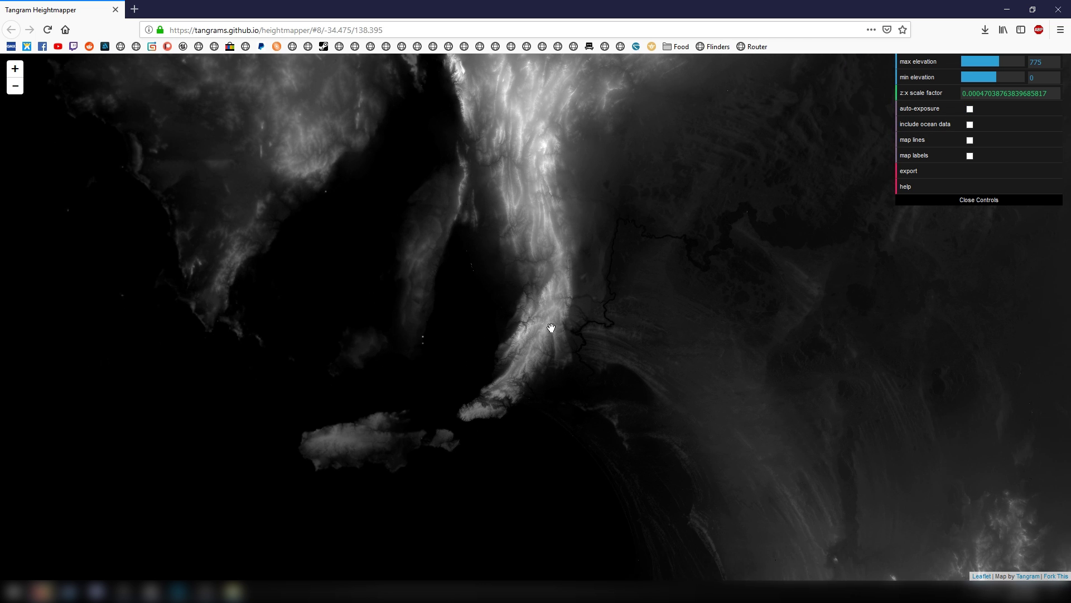
click(914, 172)
click(465, 322)
drag(649, 313, 641, 310)
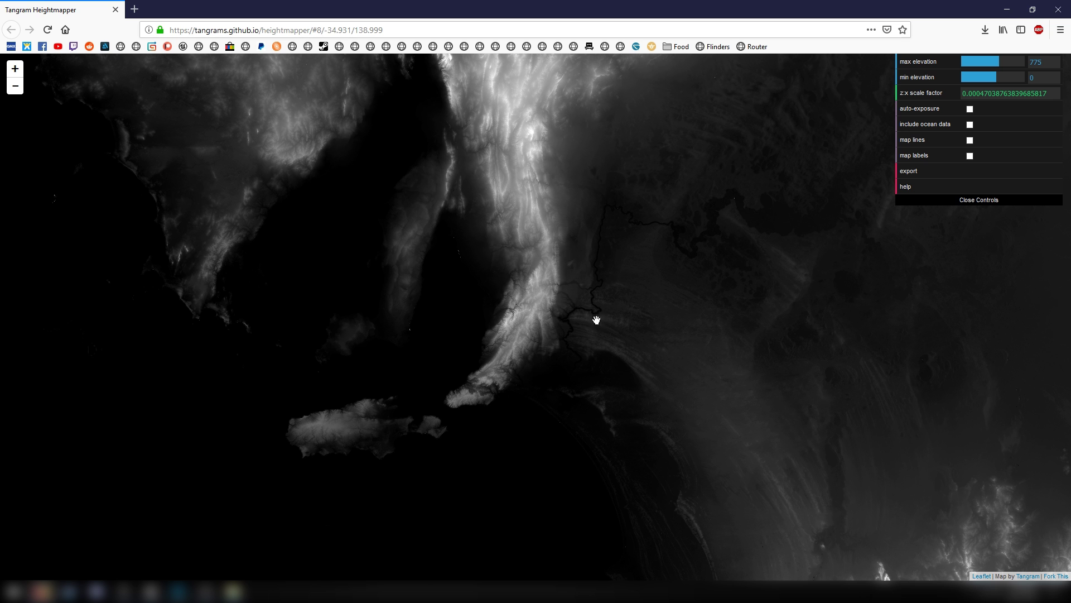
drag(591, 90, 576, 399)
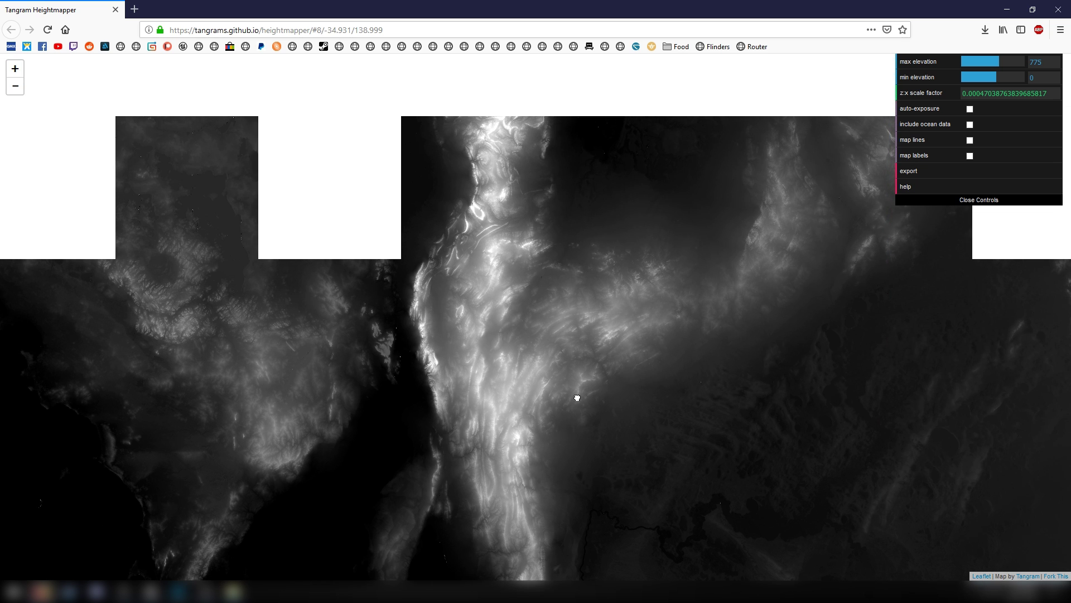
drag(708, 480, 638, 276)
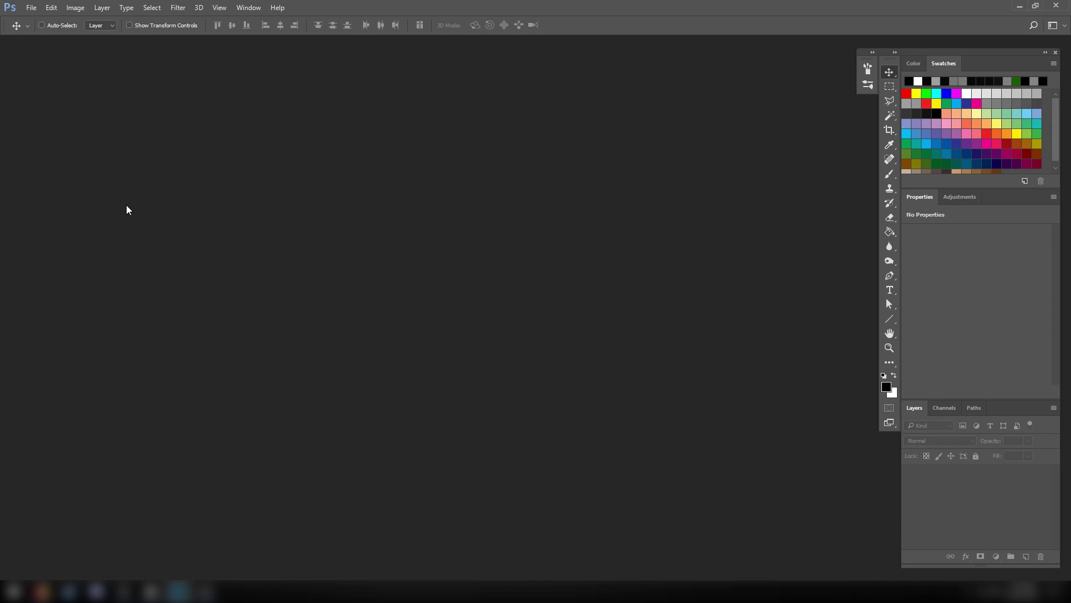
key(ctrl+o)
click(179, 209)
shift+click(234, 208)
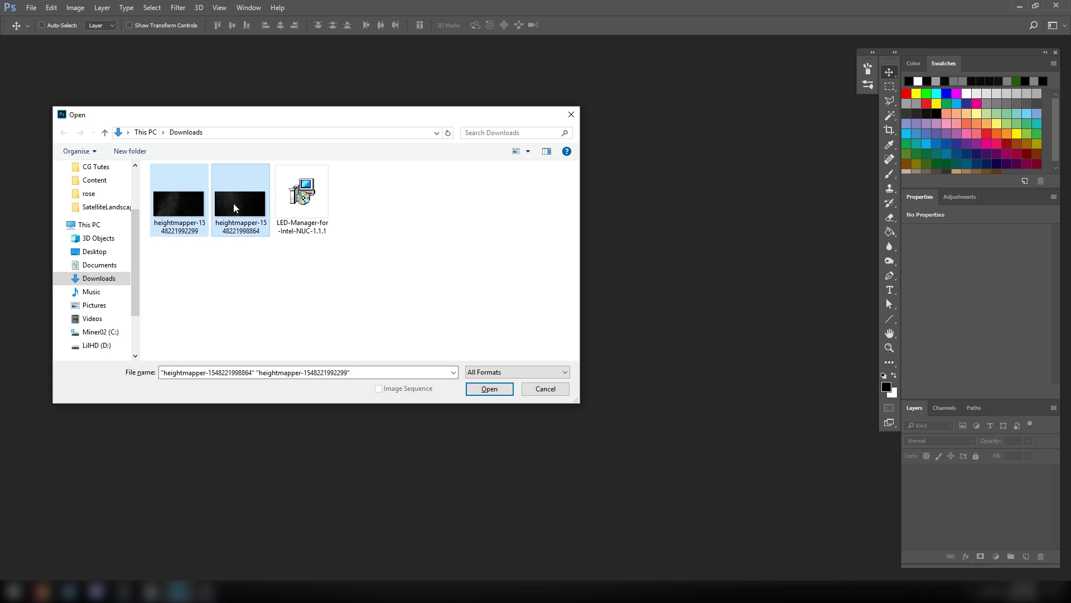
key(Return)
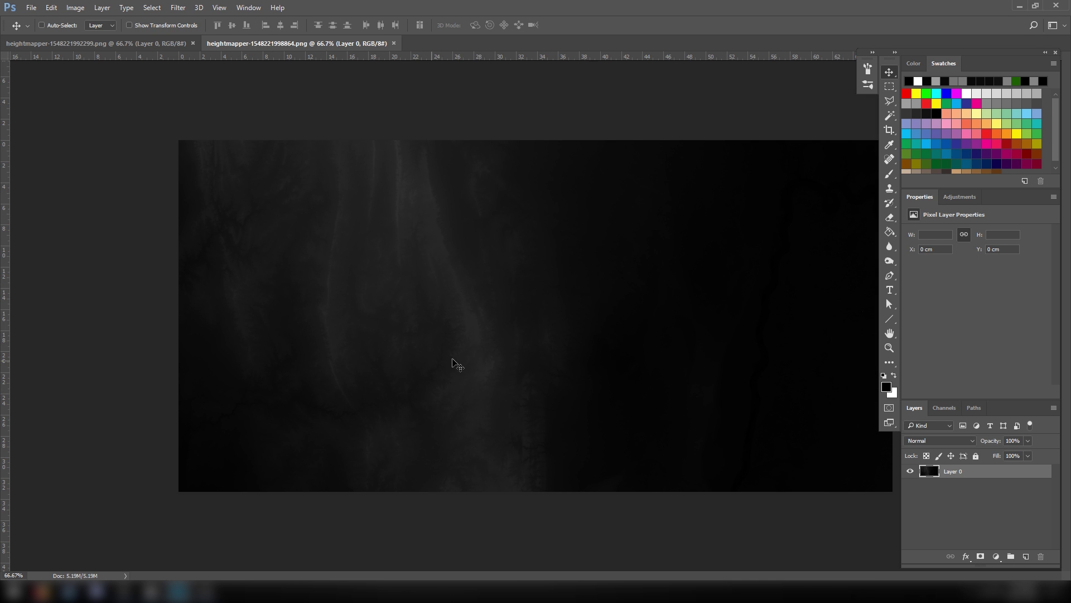
click(118, 43)
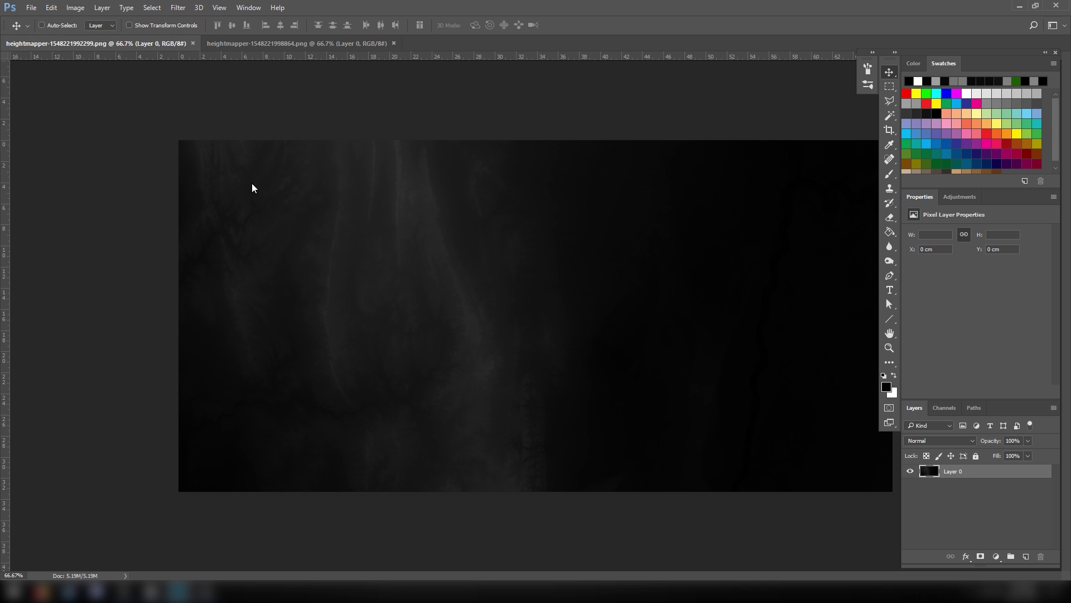
key(ctrl+a)
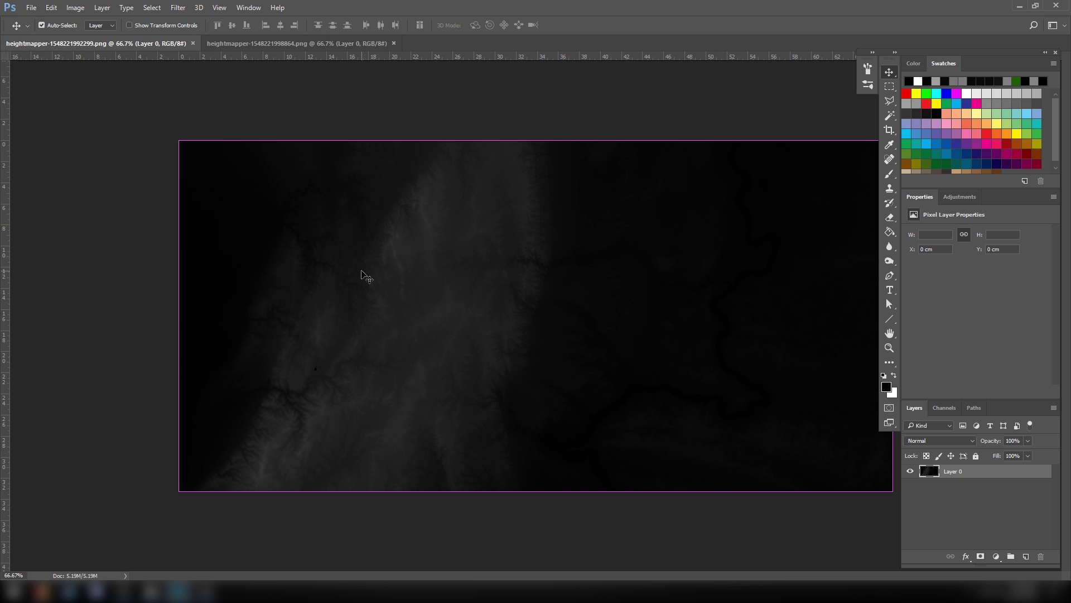
key(ctrl+n)
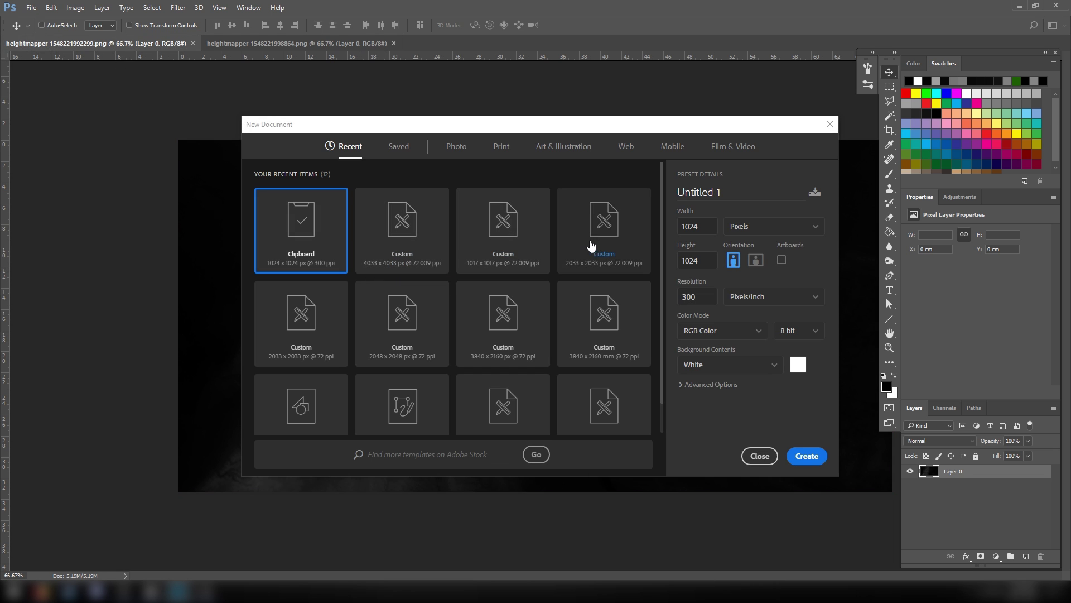
double_click(702, 228)
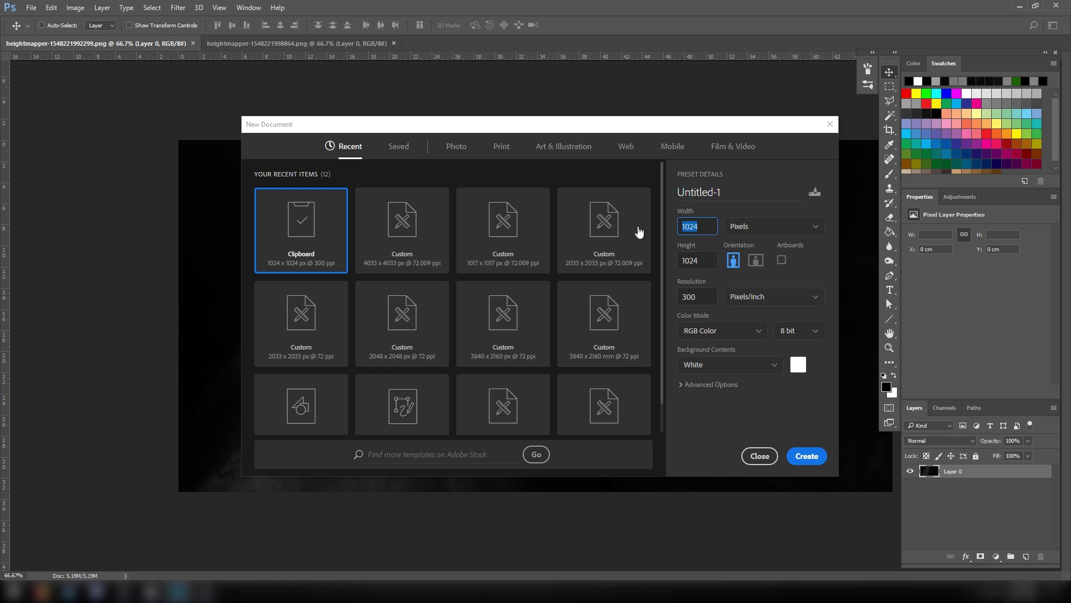
double_click(696, 266)
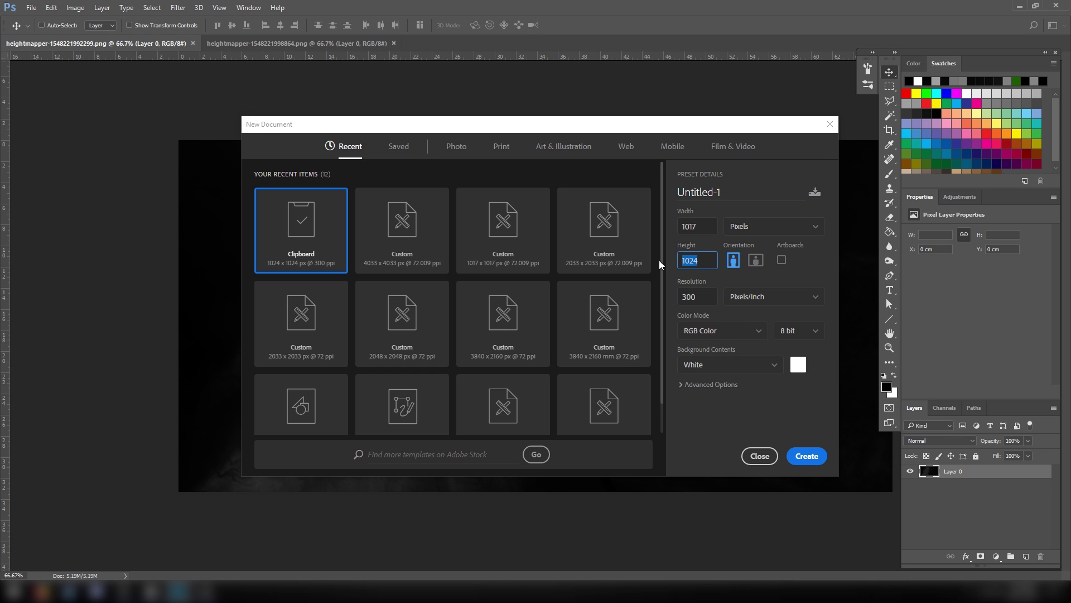
text(1017)
double_click(697, 297)
text(72)
Set the new document's color mode to Grayscale with 16 bit depth and create it
click(731, 329)
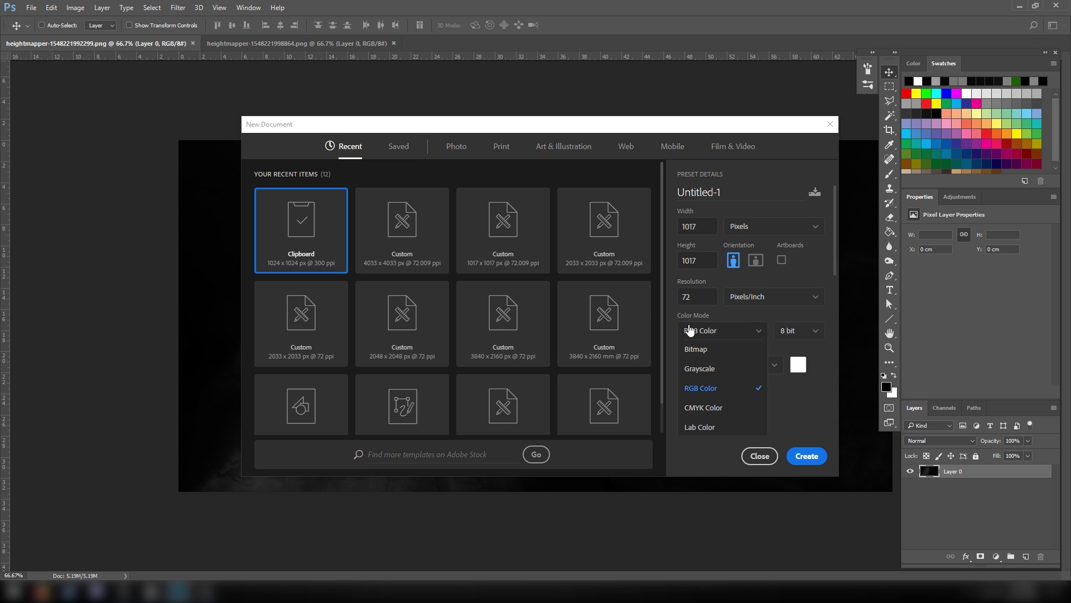
click(702, 370)
click(792, 331)
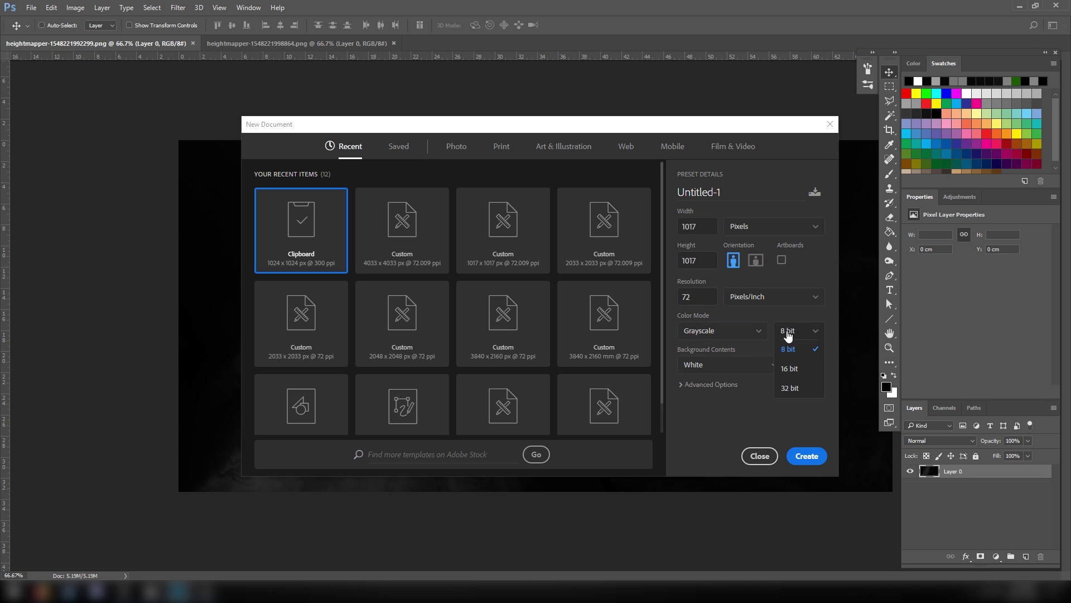
click(790, 369)
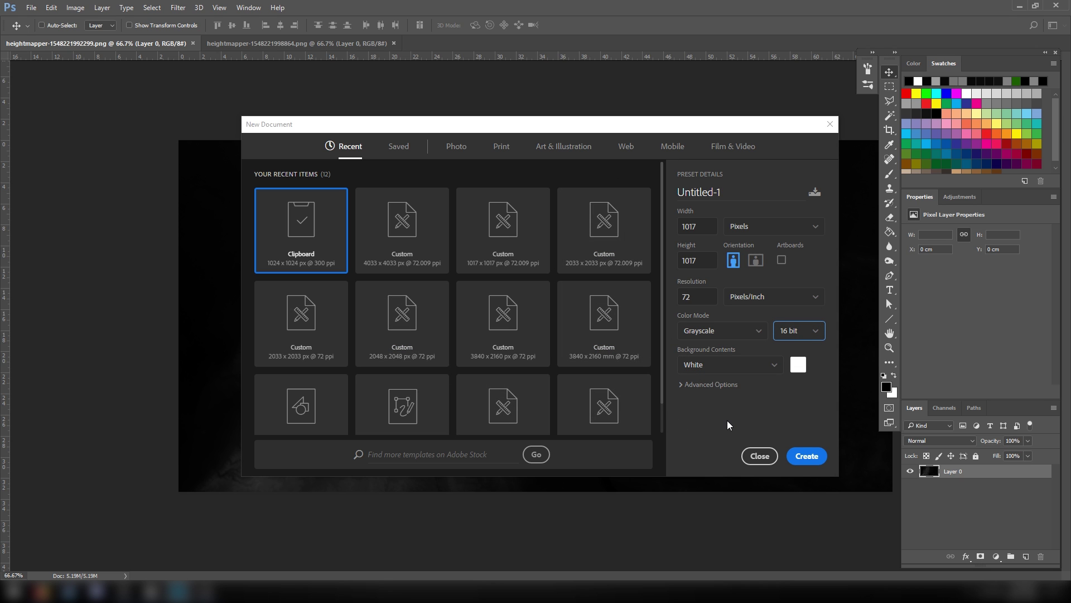
click(807, 456)
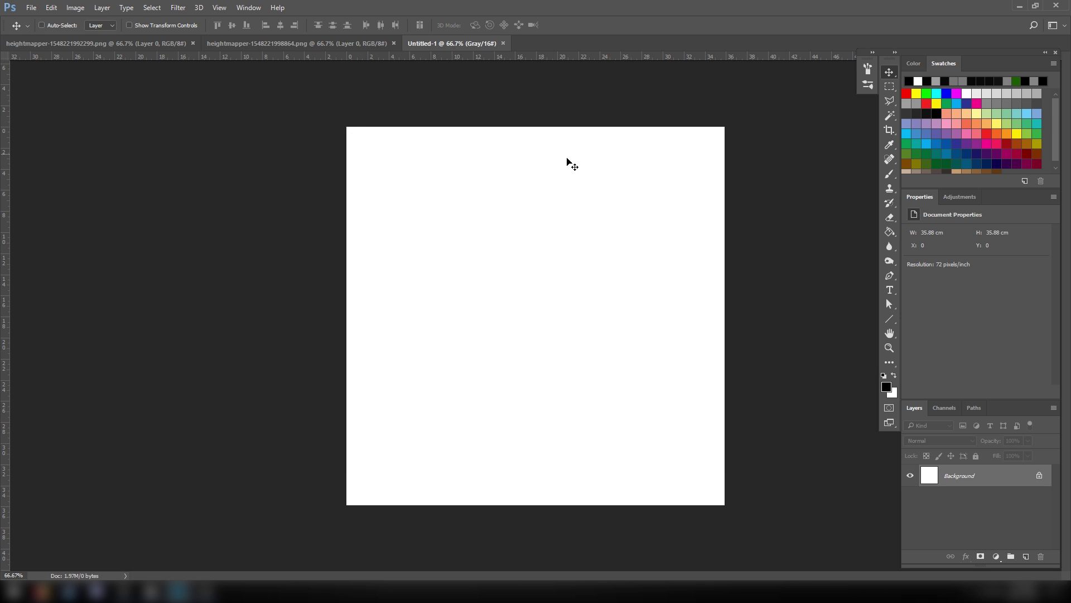
click(275, 45)
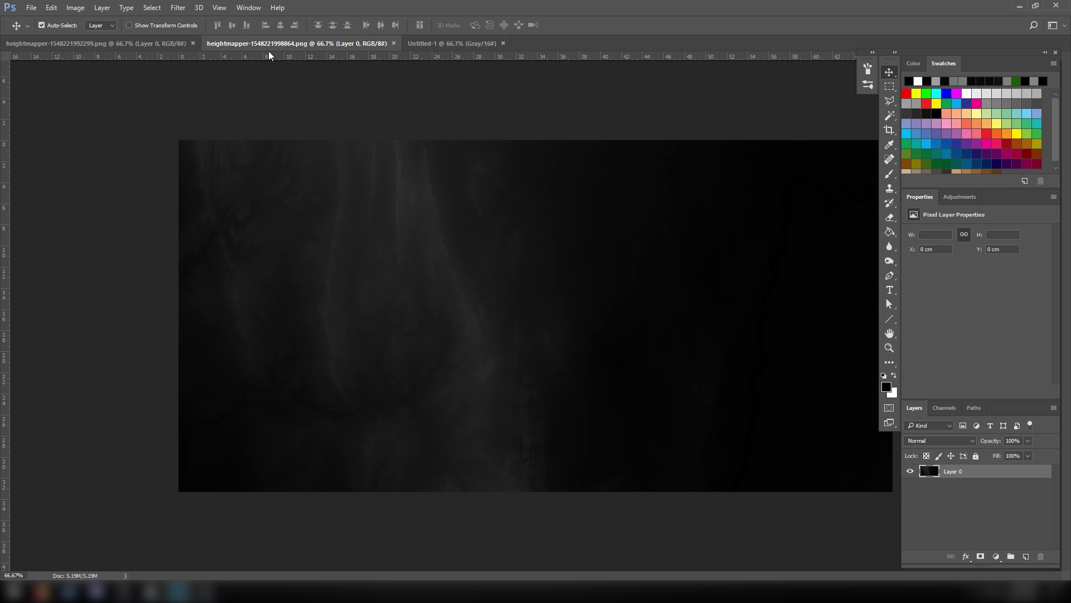
key(ctrl+a)
key(ctrl+c)
click(424, 43)
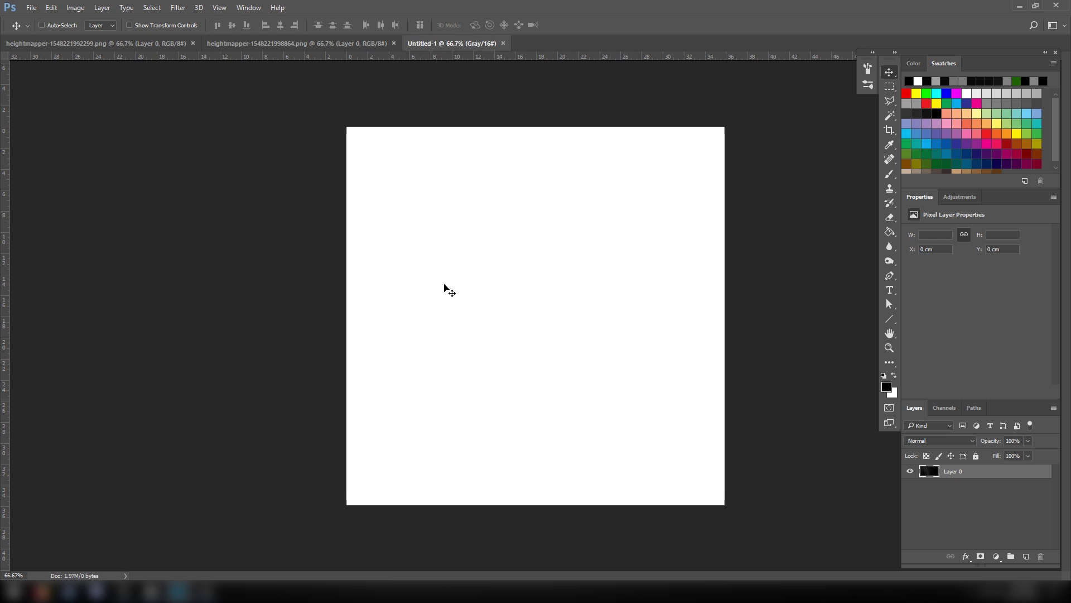
key(ctrl+v)
drag(534, 273, 490, 354)
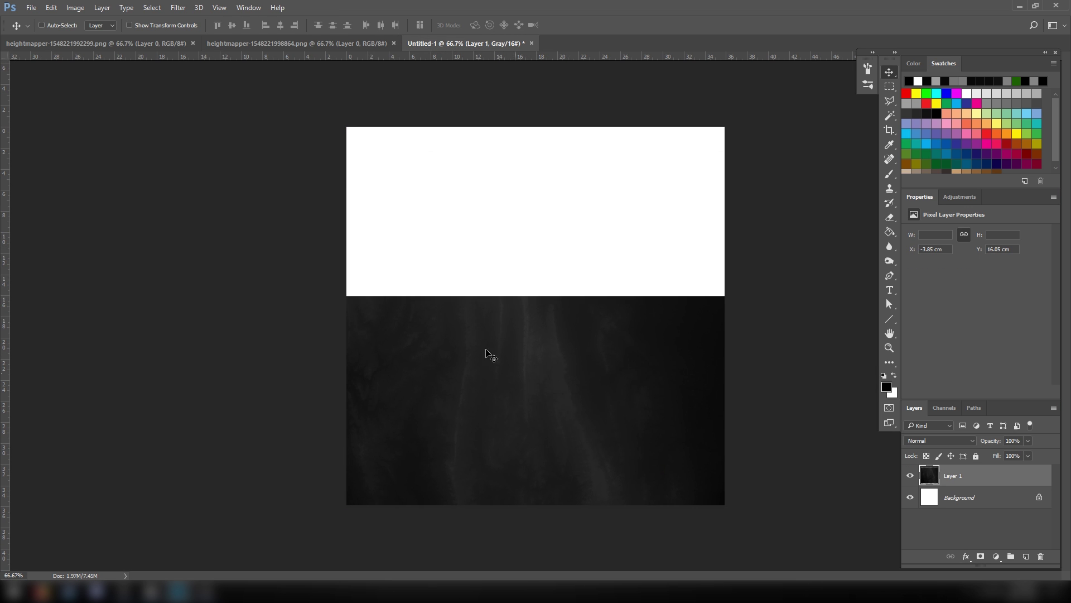
click(67, 43)
key(ctrl+c)
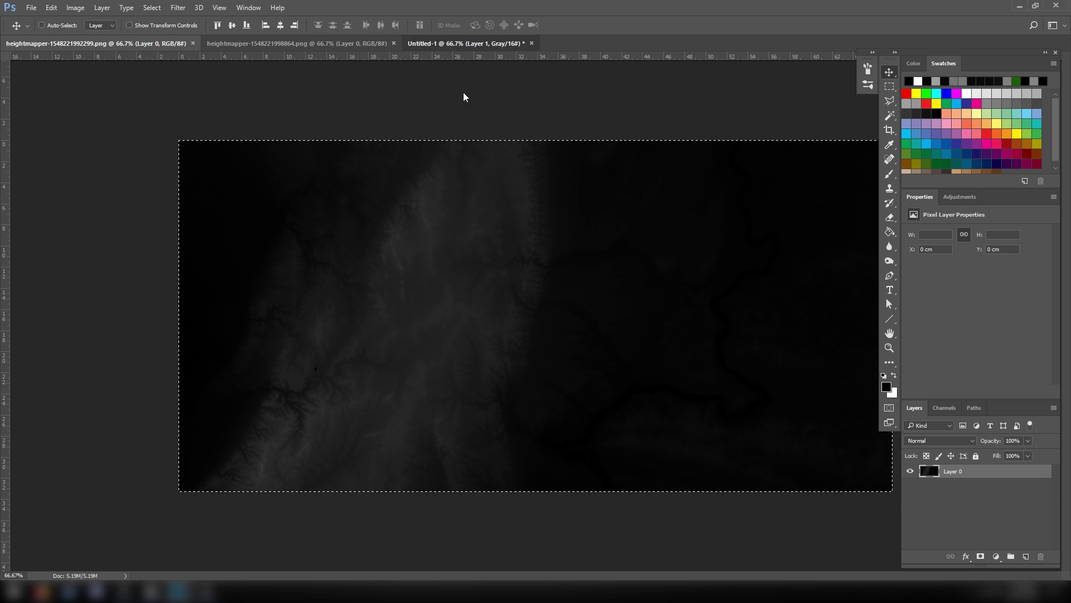
click(463, 43)
key(ctrl+v)
Scale both heightmap layers together to about 84% and move them up and left over the canvas
shift+click(954, 495)
key(ctrl+t)
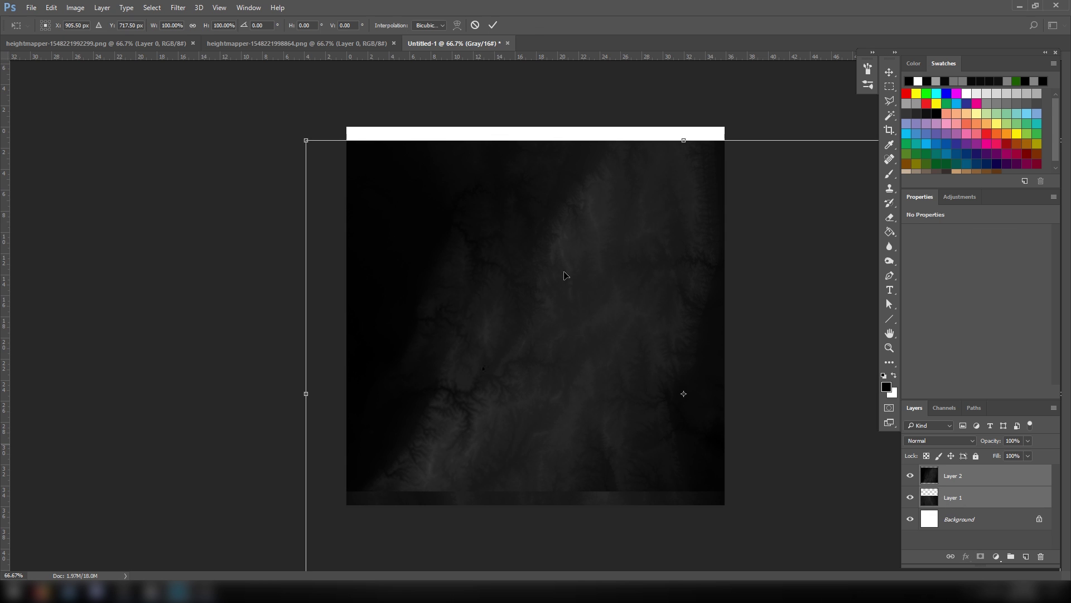
alt+drag(306, 140, 366, 173)
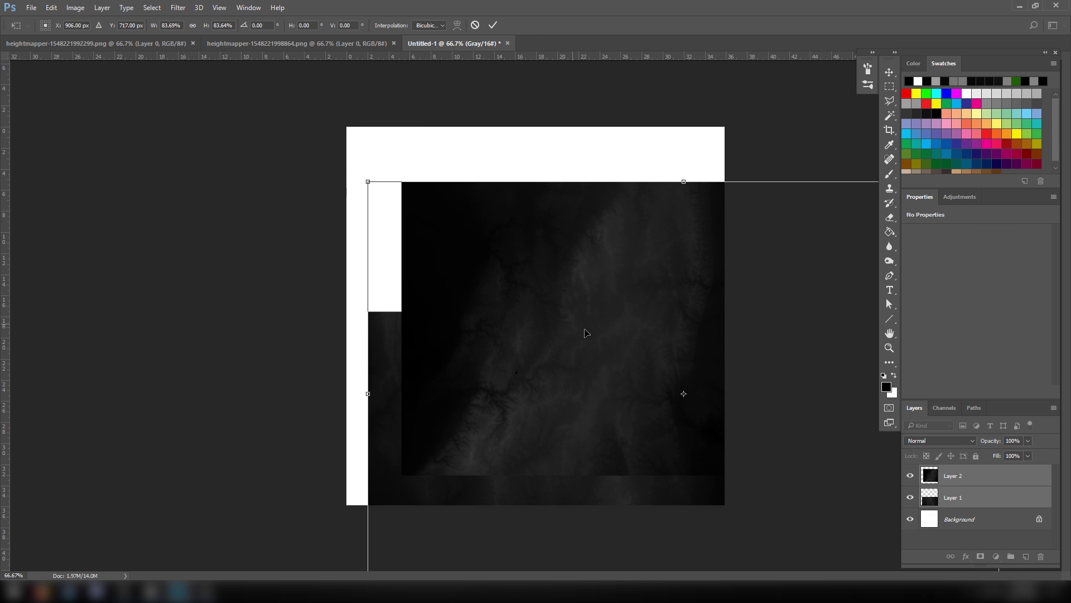
drag(561, 319, 478, 190)
key(Return)
Move Layer 2 down to the lower part of the canvas and Layer 1 up above it
click(933, 479)
drag(479, 191, 544, 449)
click(940, 501)
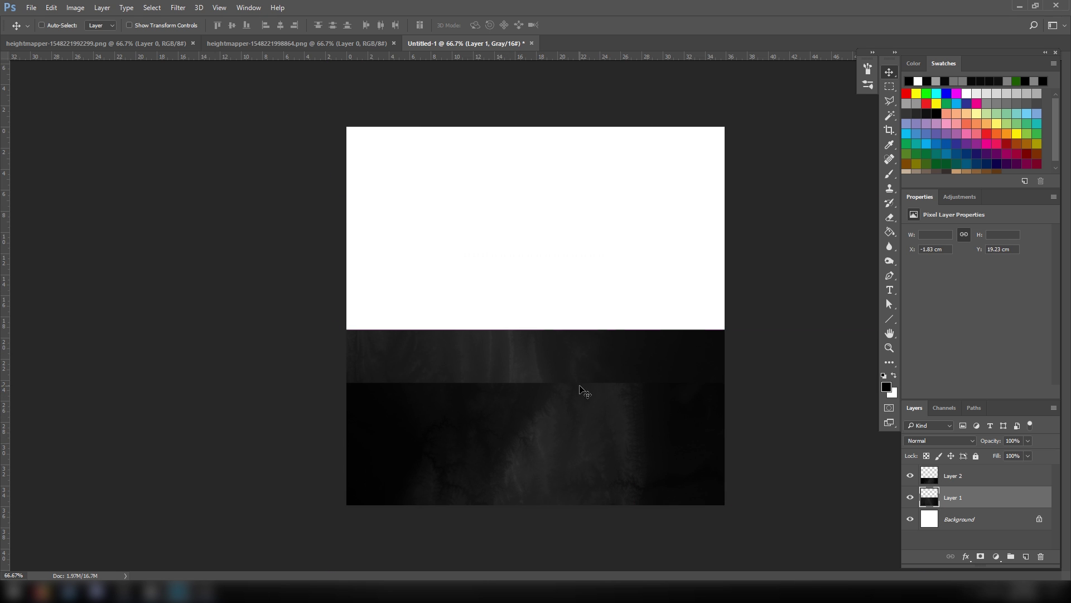
drag(579, 386, 569, 185)
Fine-align Layer 1 with Layer 2 so the terrain matches at the seam, and merge the two layers
drag(568, 284, 606, 231)
drag(576, 262, 577, 240)
key(Up)
key(Up)
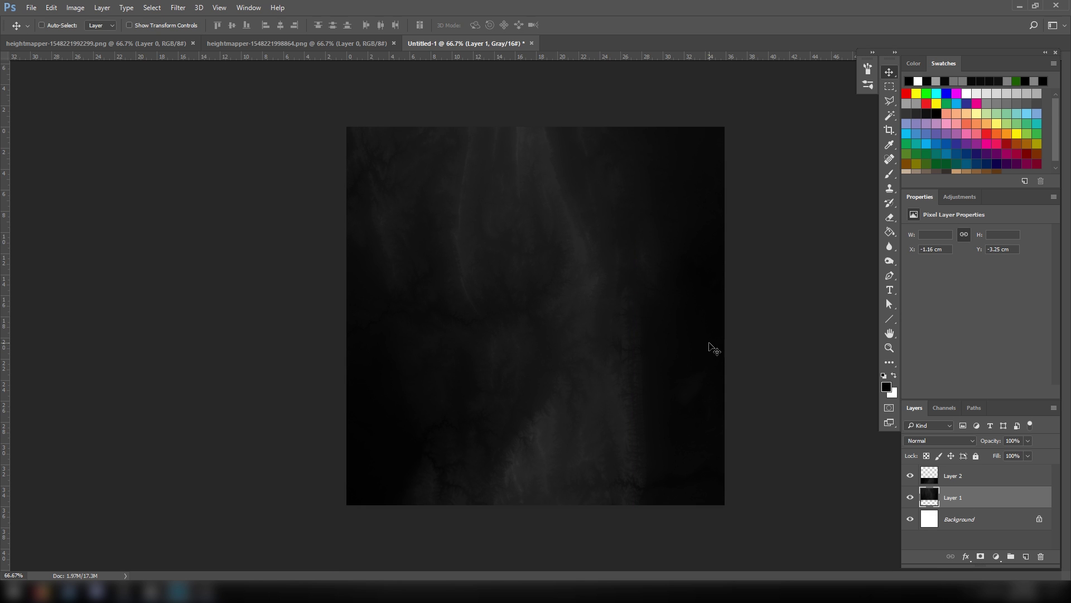
key(Down)
key(Down)
click(949, 481)
key(ctrl+e)
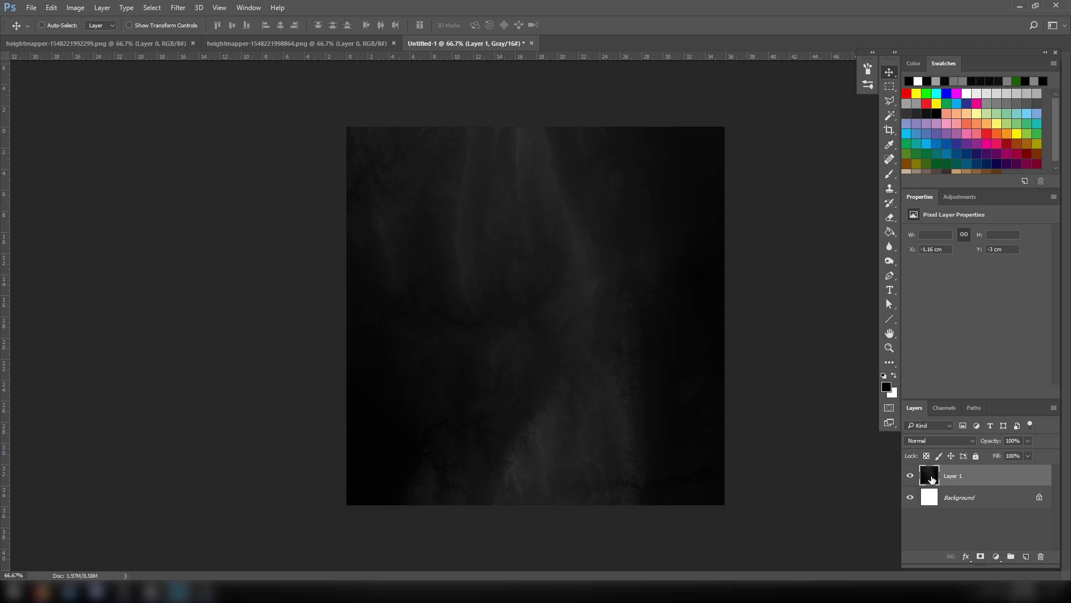
key(ctrl+t)
drag(560, 260, 561, 268)
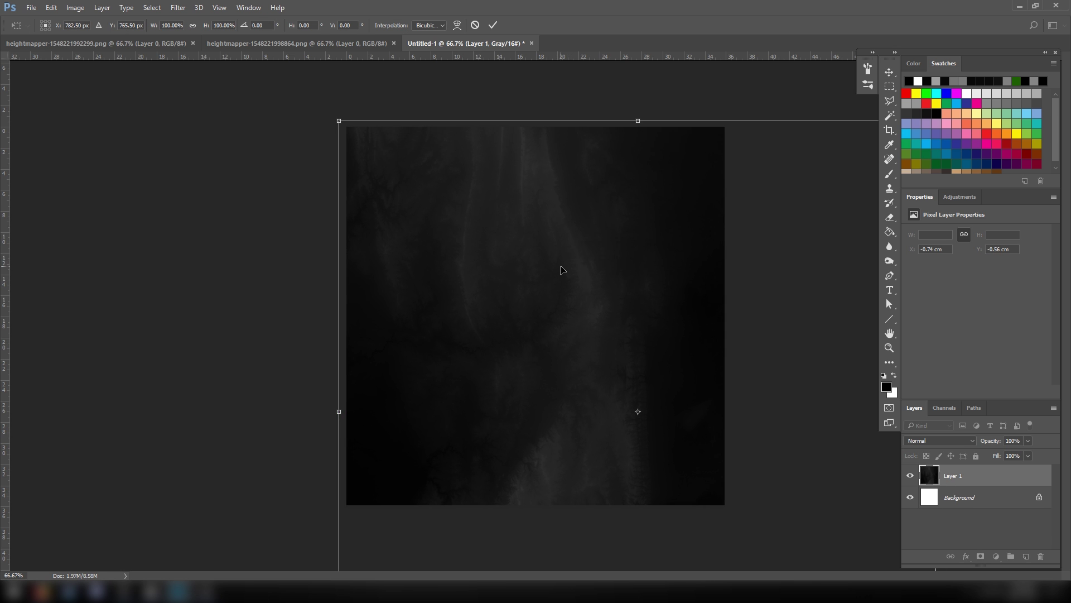
alt+scroll(561, 264, down, 2)
drag(736, 508, 632, 412)
alt+scroll(537, 315, up, 2)
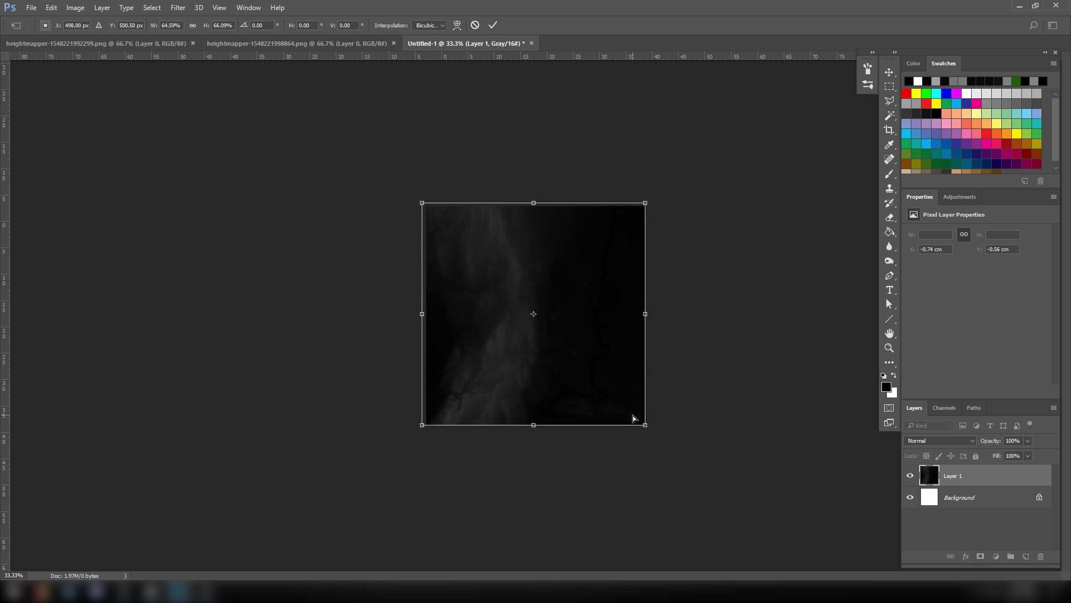
drag(339, 119, 347, 124)
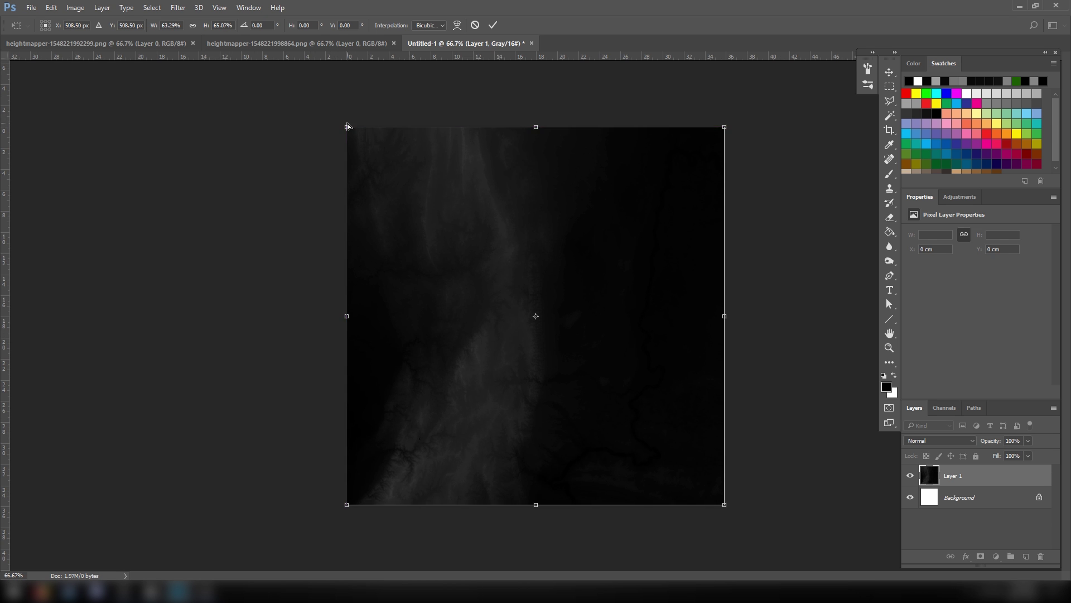
key(ctrl+z)
key(ctrl+z)
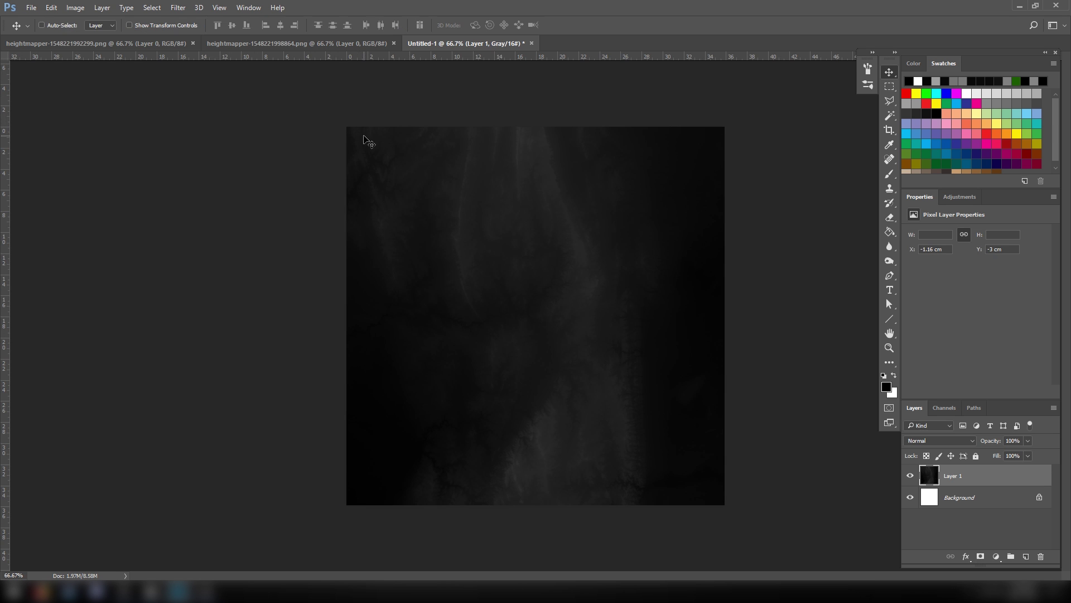
Scale the merged heightmap proportionally to about 65.7%, aligned with the canvas's upper-left corner
alt+shift+drag(338, 100, 459, 200)
drag(631, 318, 534, 246)
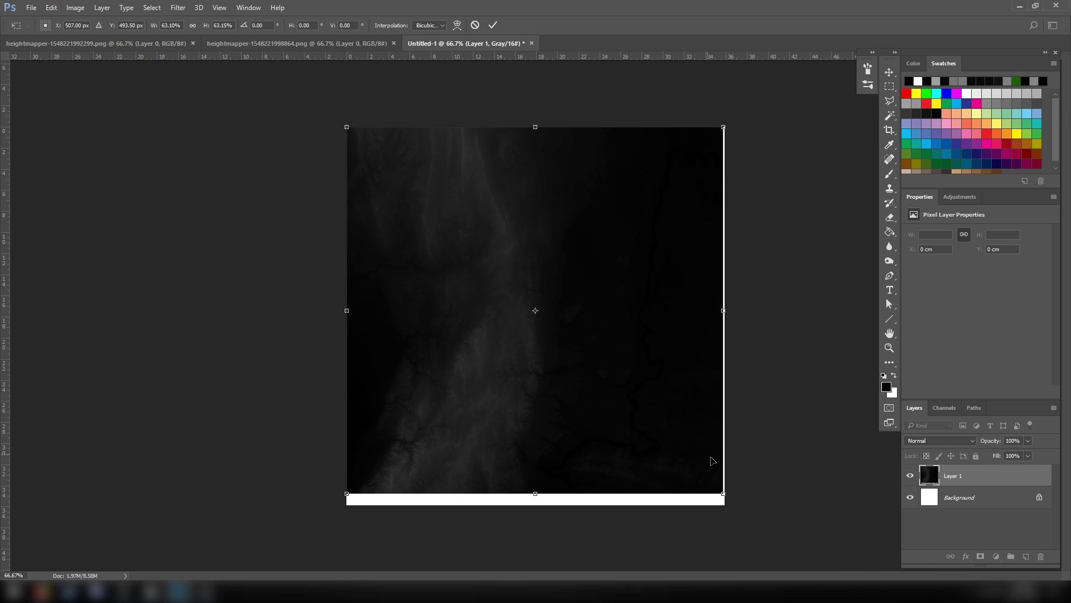
shift+drag(724, 494, 735, 499)
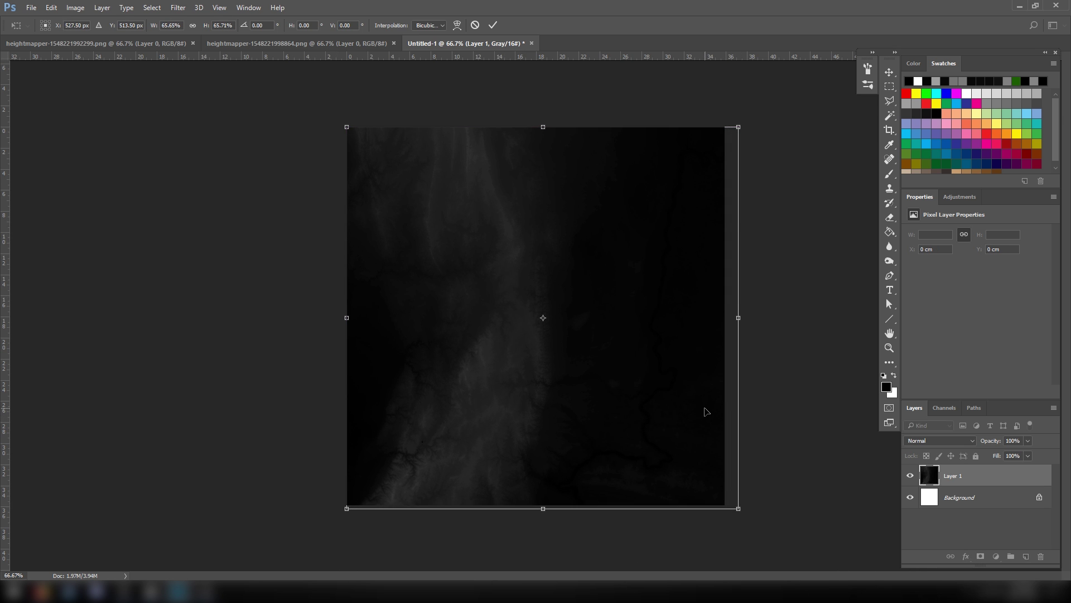
Nudge the scaled heightmap left and 6 px up to center it over the canvas, and apply the transform
key(shift+Left)
key(shift+Left)
key(Up)
key(Up)
key(Up)
key(Up)
key(Up)
key(Up)
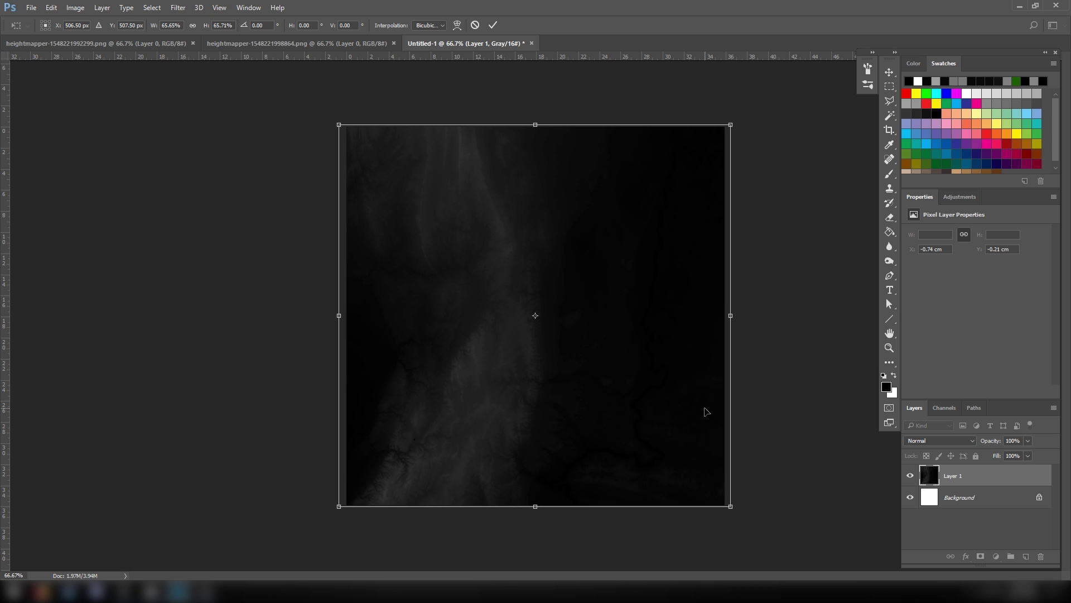
key(Return)
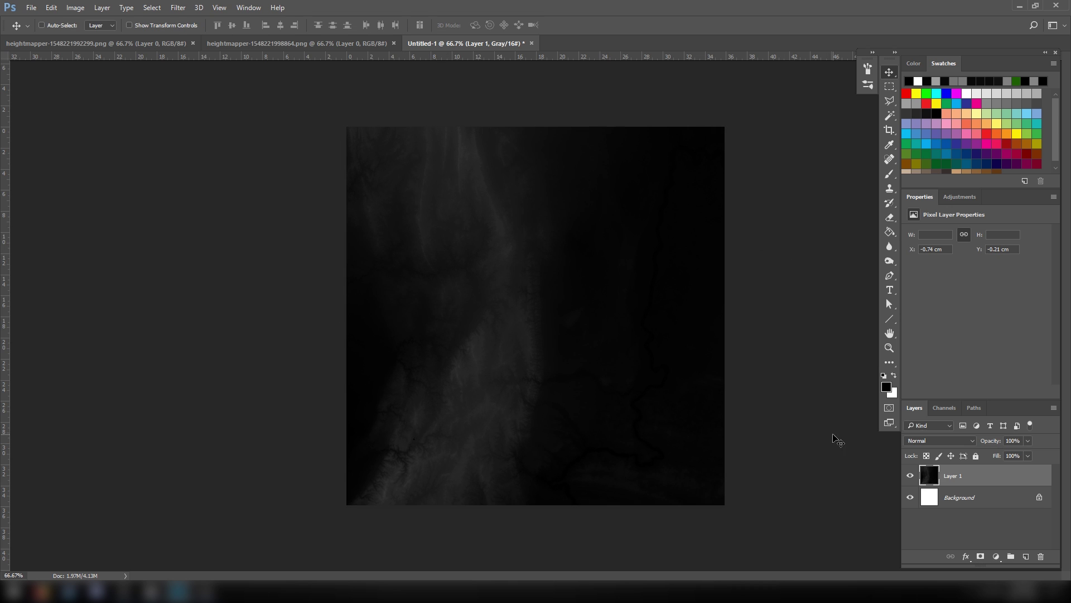
Save the combined heightmap as the PNG file Height_H in the Downloads folder
key(ctrl+s)
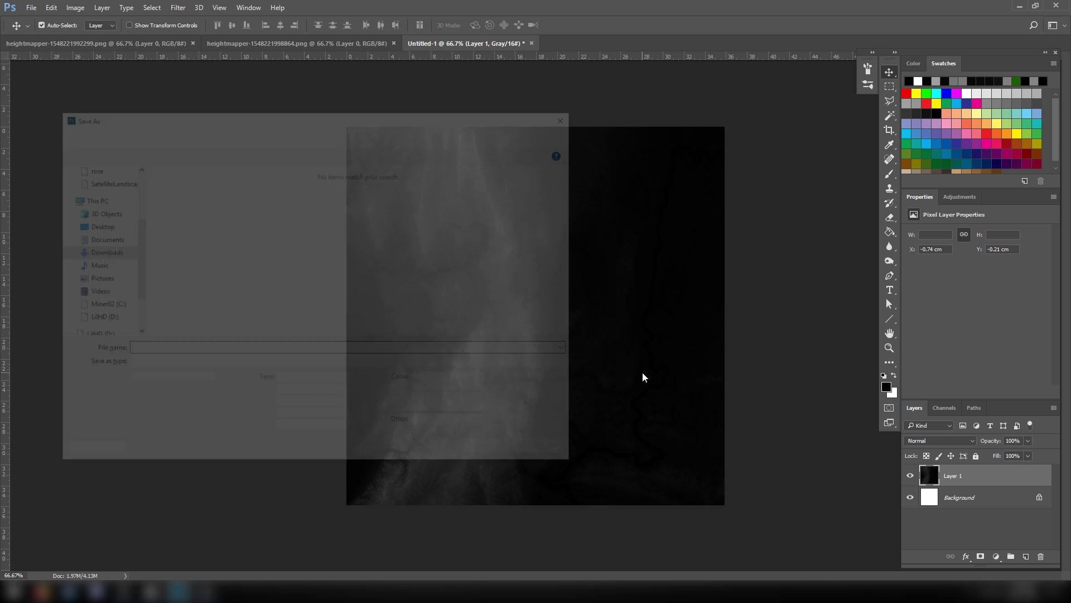
click(178, 363)
click(178, 409)
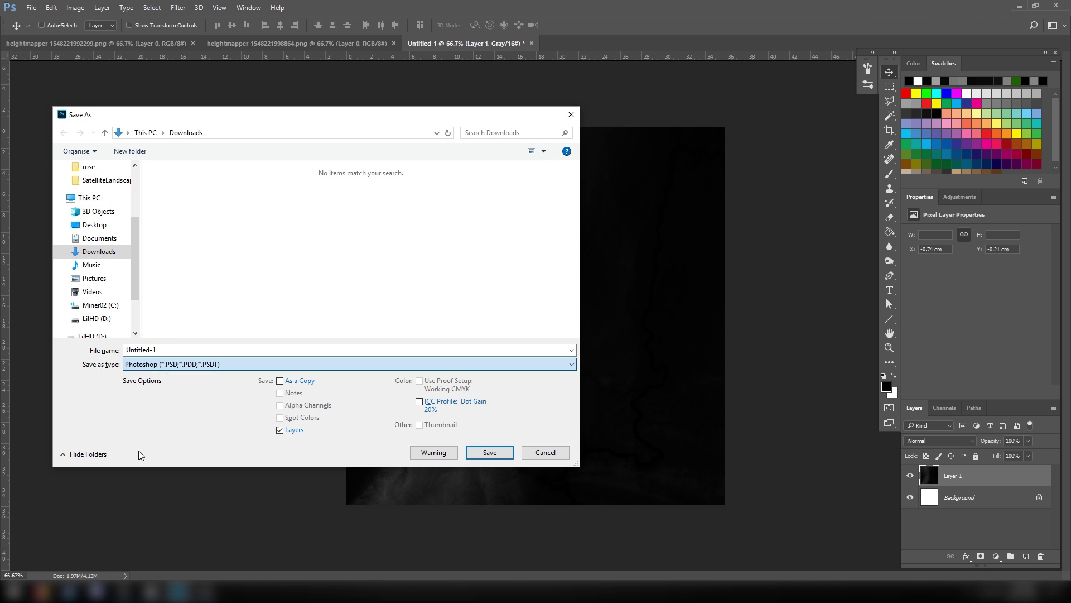
text(Hei)
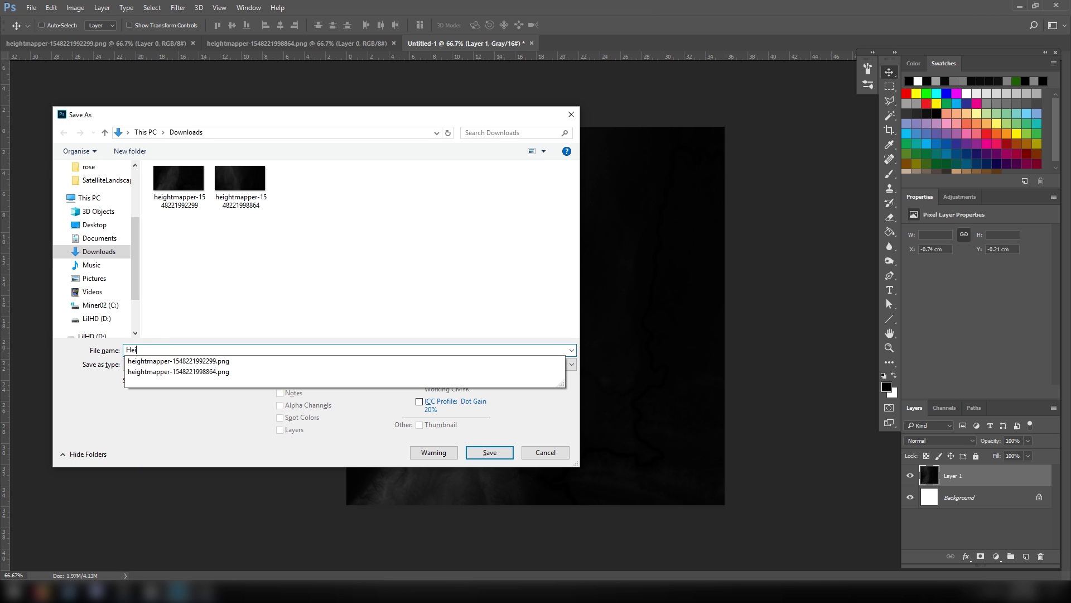
text(ght_H)
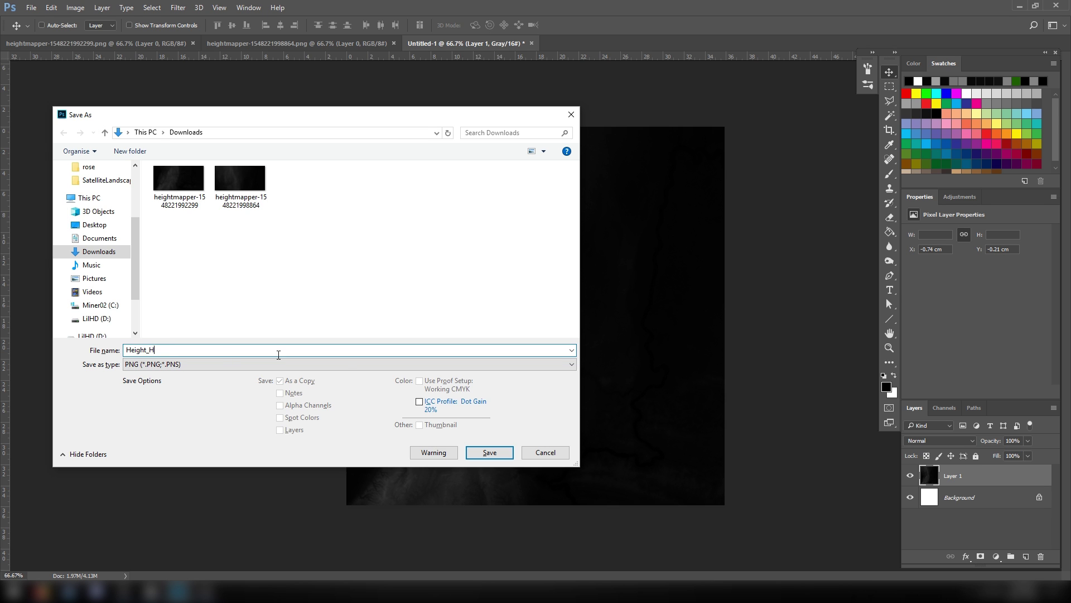
key(Return)
key(Return)
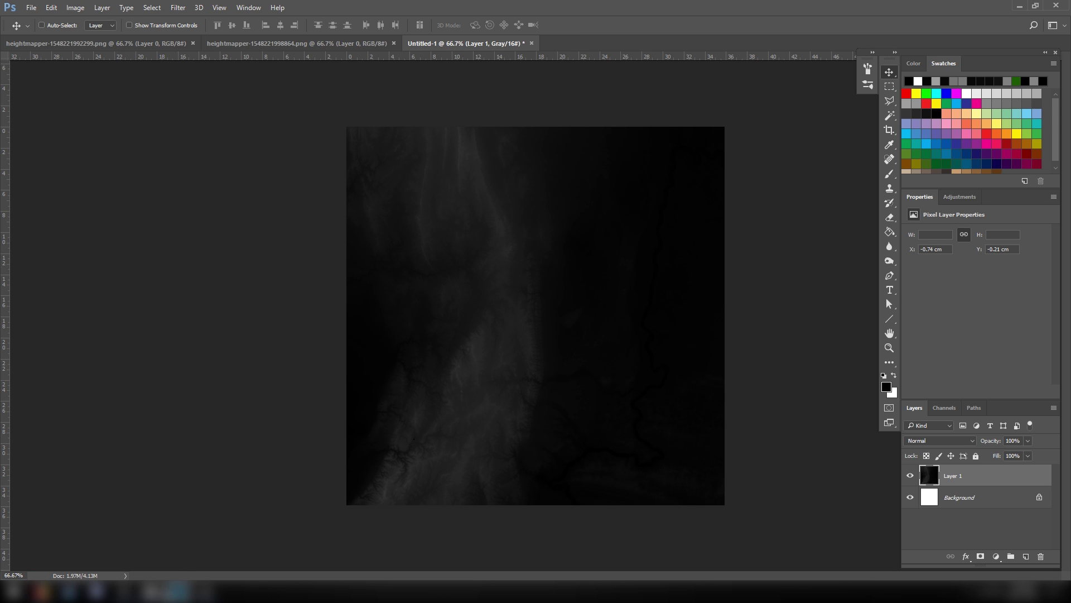
Switch to Unreal Engine and activate the Landscape editing mode for LandscapeLevel
click(178, 590)
right_drag(618, 244, 619, 202)
key(s)
click(983, 48)
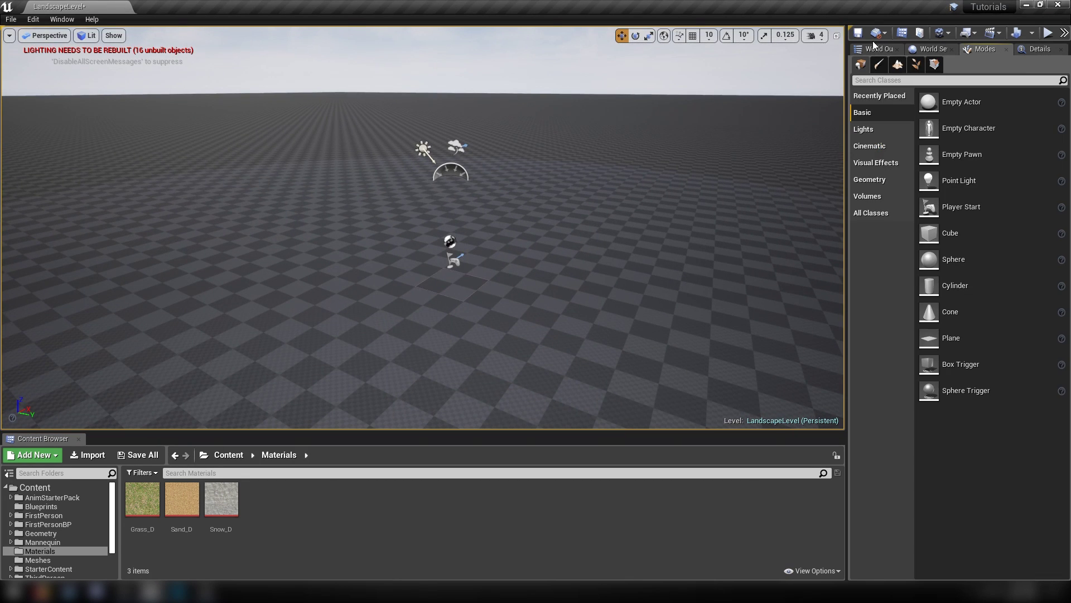
click(901, 66)
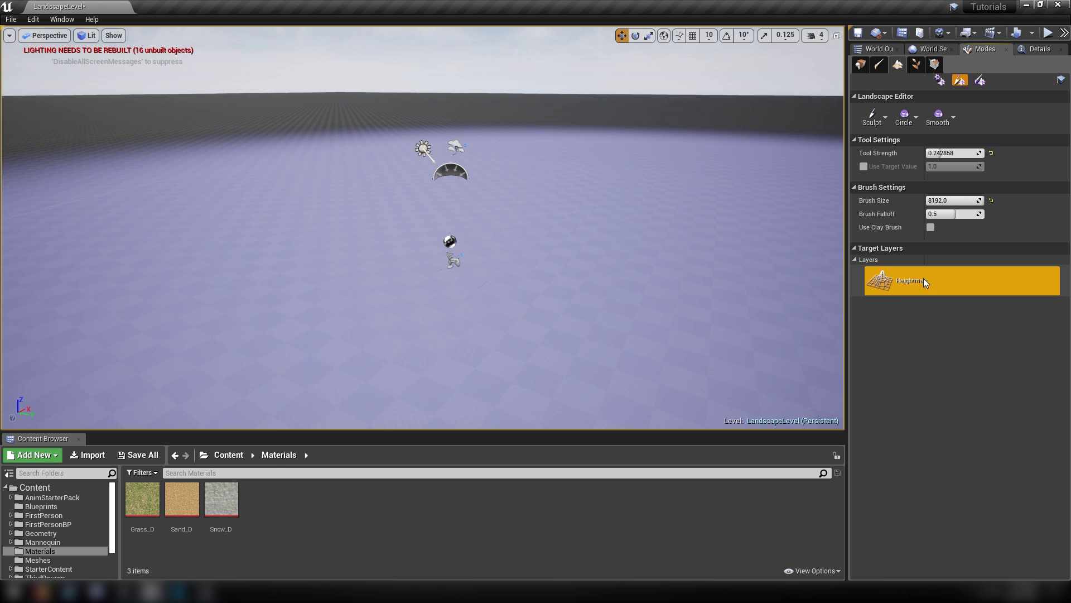
Import Height_H from the Downloads folder as the landscape's heightmap
right_click(908, 279)
click(927, 307)
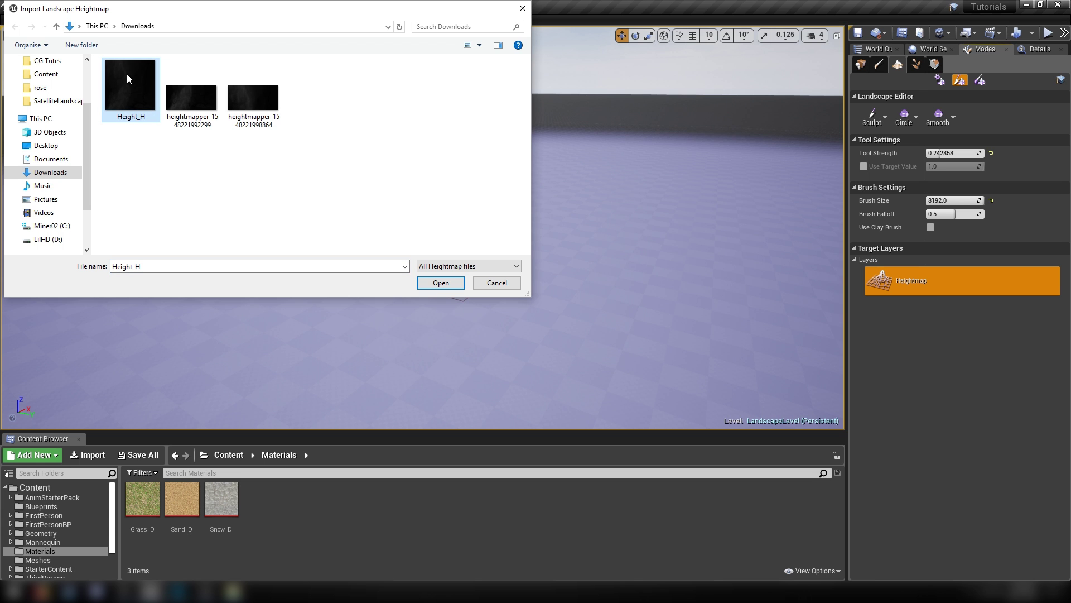
click(456, 282)
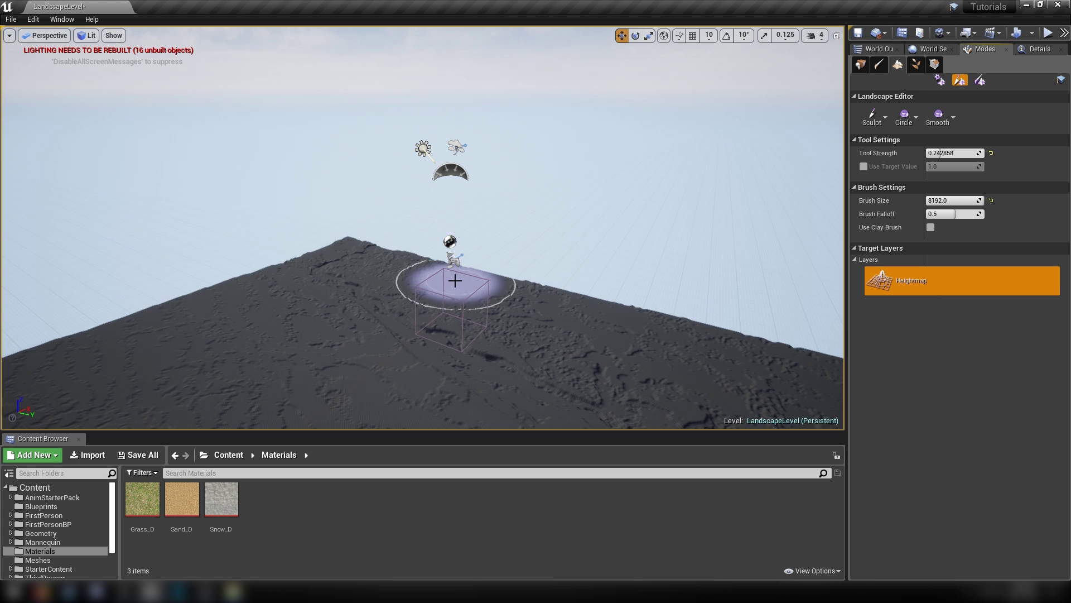
Leave landscape editing for placement mode and inspect the terrain's mountains and terraced plain from several viewpoints
right_drag(658, 263, 781, 301)
right_drag(422, 227, 329, 253)
click(860, 65)
key(w)
right_drag(659, 167, 666, 206)
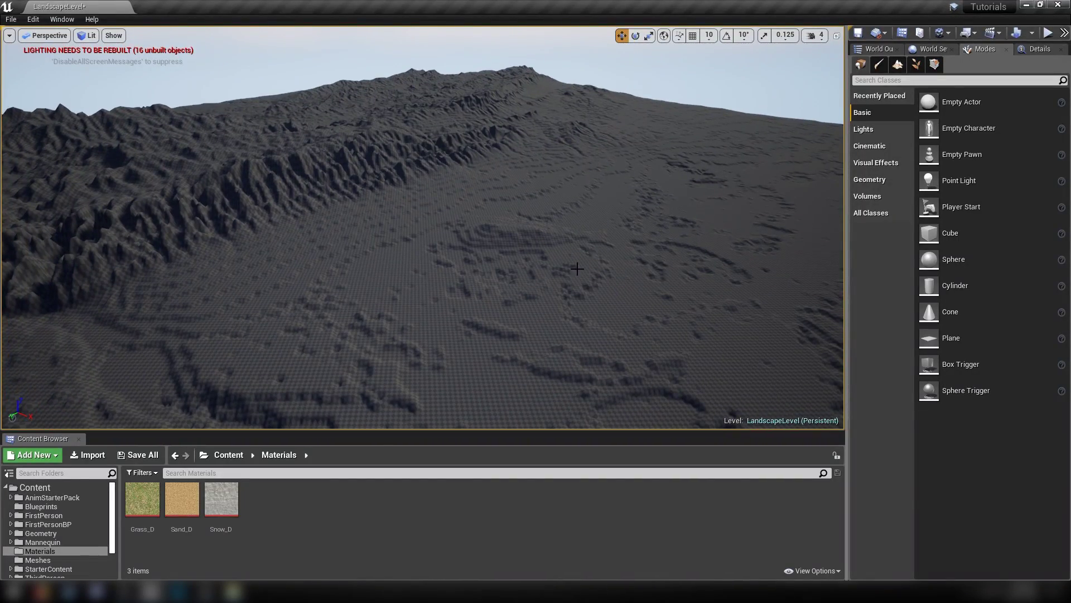
Switch to Photoshop, duplicate Layer 1, and place the copy directly beneath the original layer
click(180, 592)
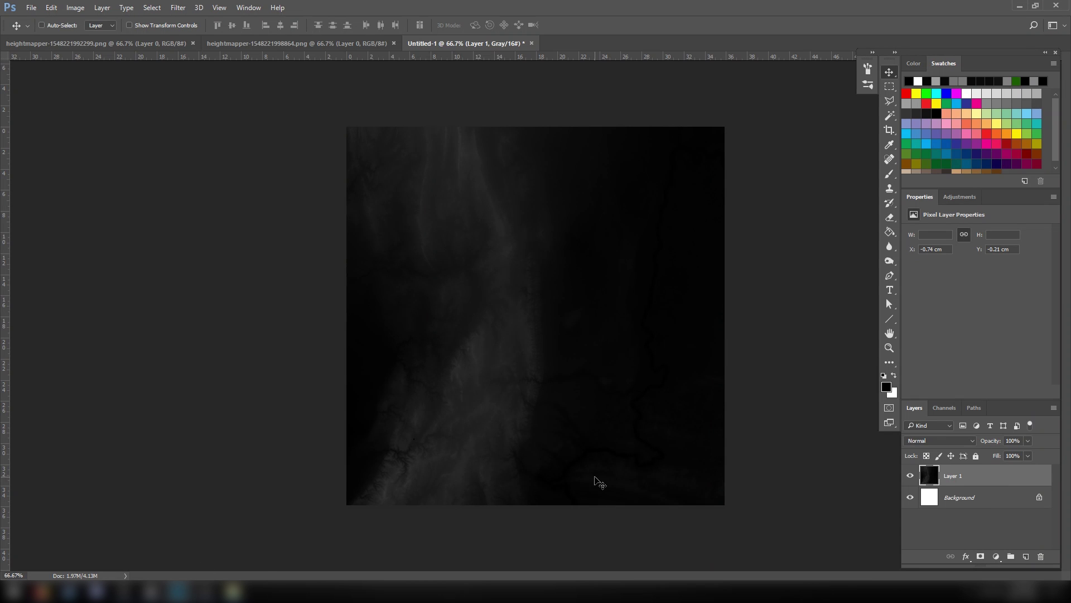
drag(938, 479, 1030, 558)
drag(933, 475, 937, 509)
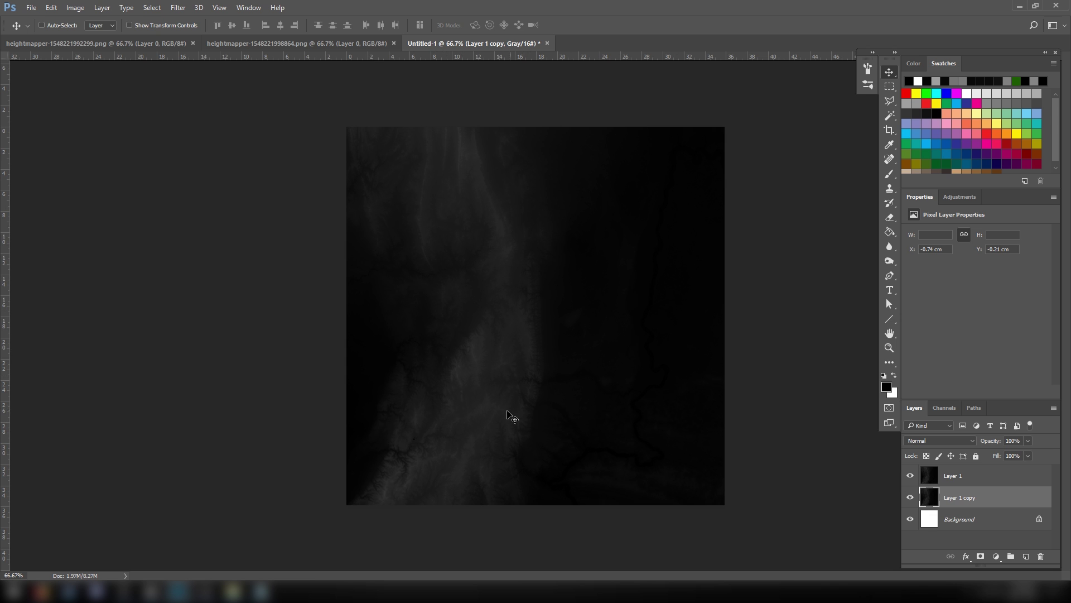
Put the Layer 1 copy into a new layer group, then lock and hide that group as a backup
drag(933, 500, 1011, 558)
click(924, 493)
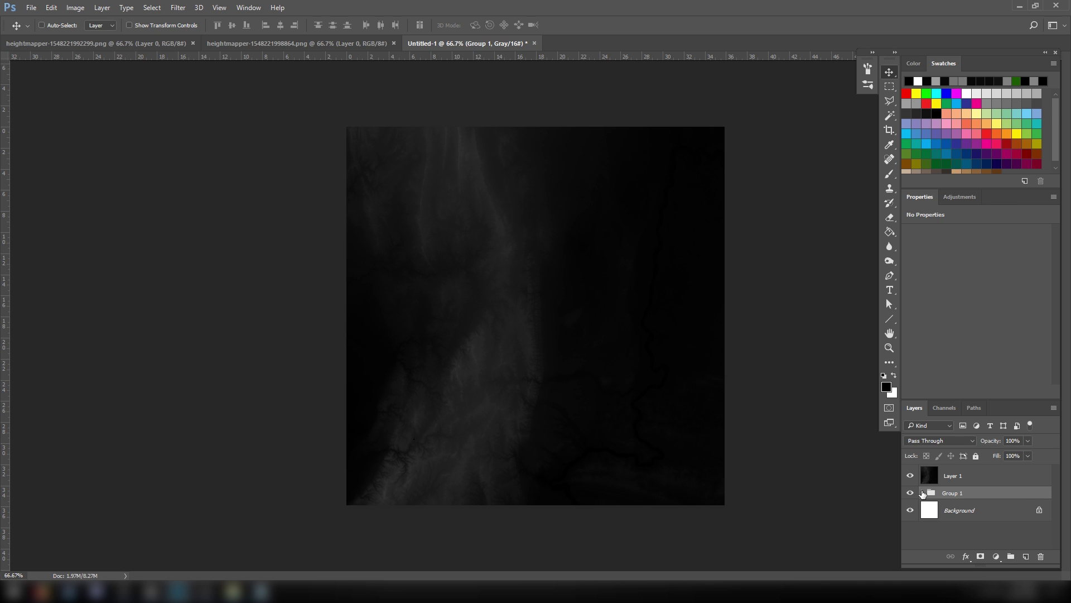
click(976, 456)
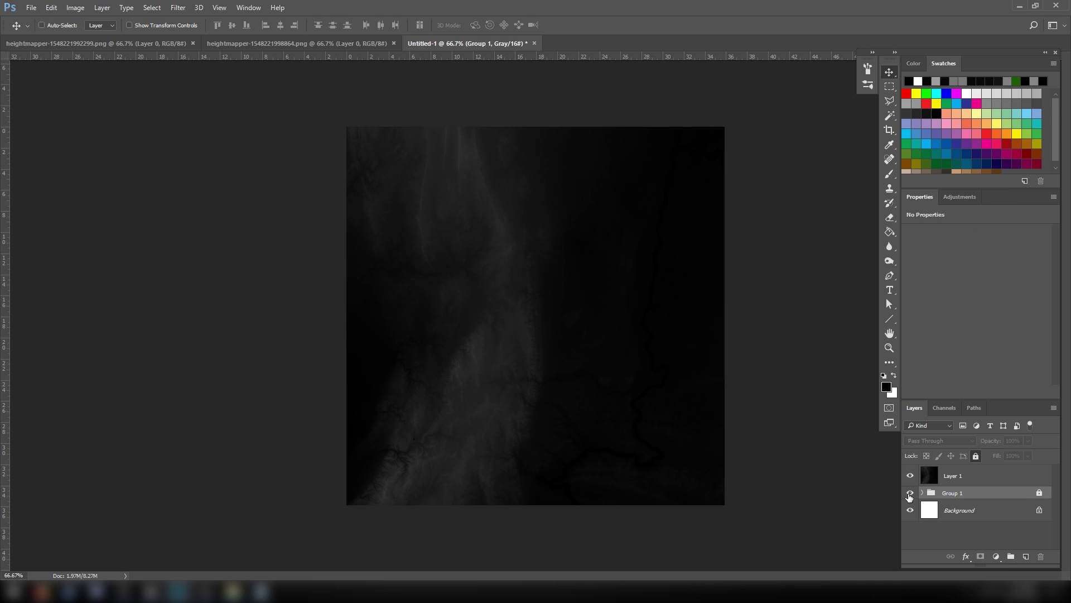
click(909, 496)
Add an Exposure adjustment layer above Layer 1 with Exposure +2.22 and Gamma Correction 0.82
click(936, 480)
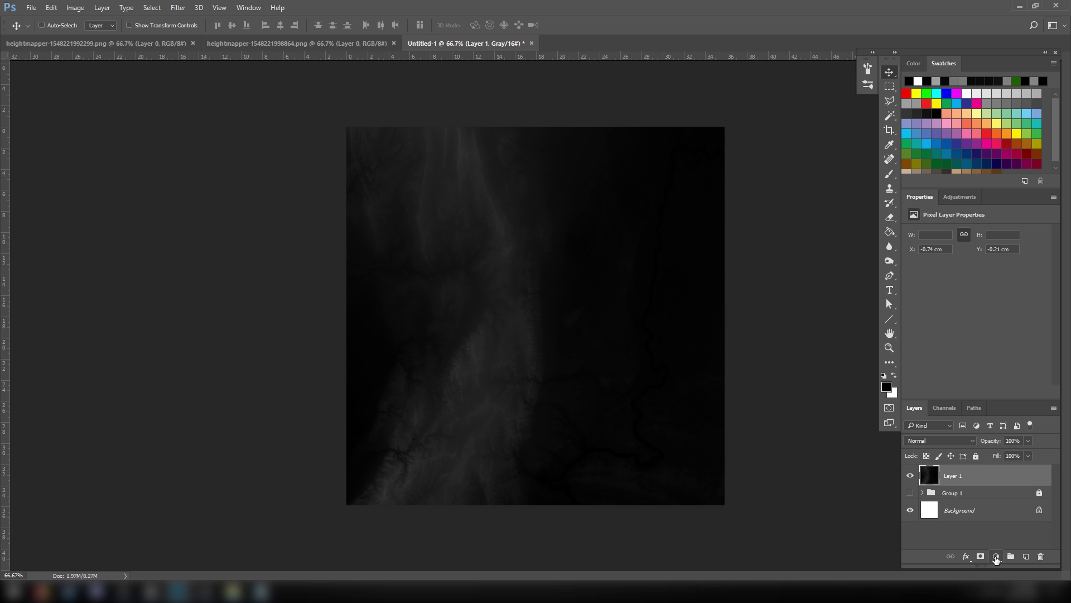
click(996, 557)
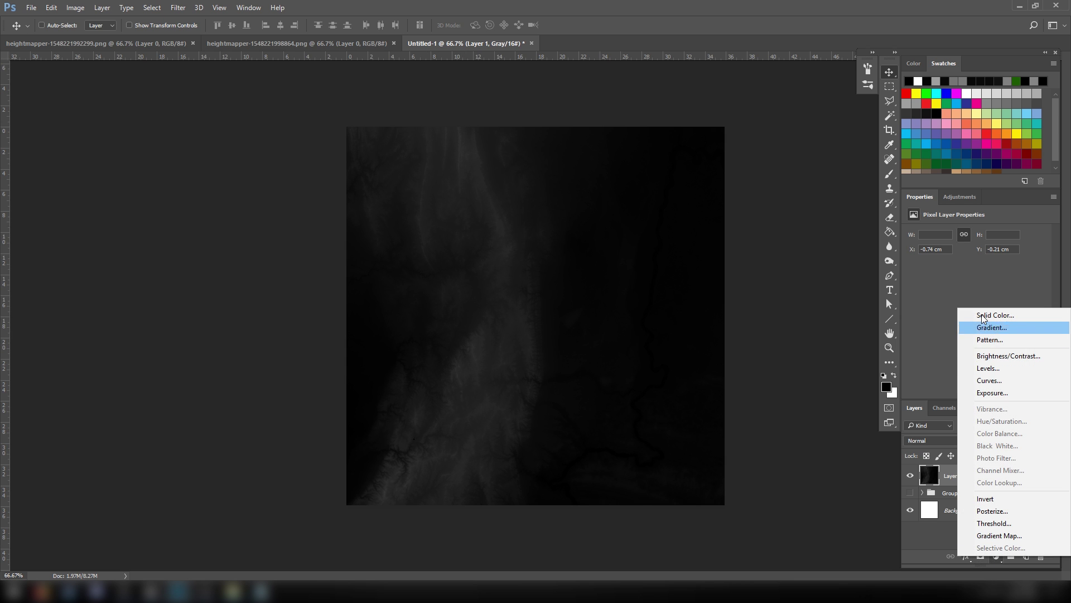
click(999, 392)
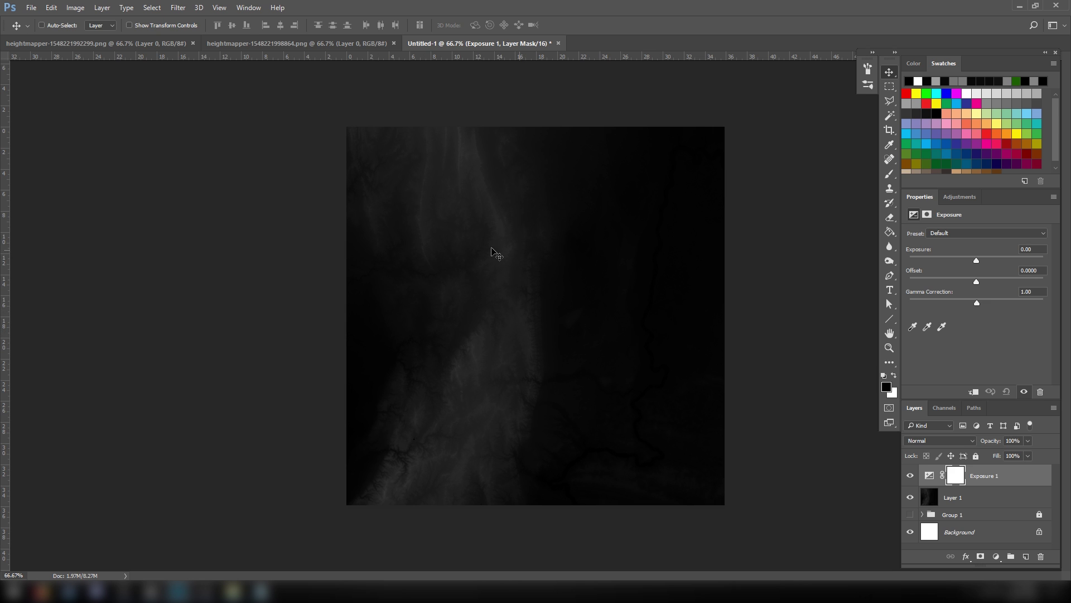
click(928, 476)
mouse_move(997, 52)
mouse_down()
mouse_move(979, 46)
mouse_move(989, 51)
mouse_up()
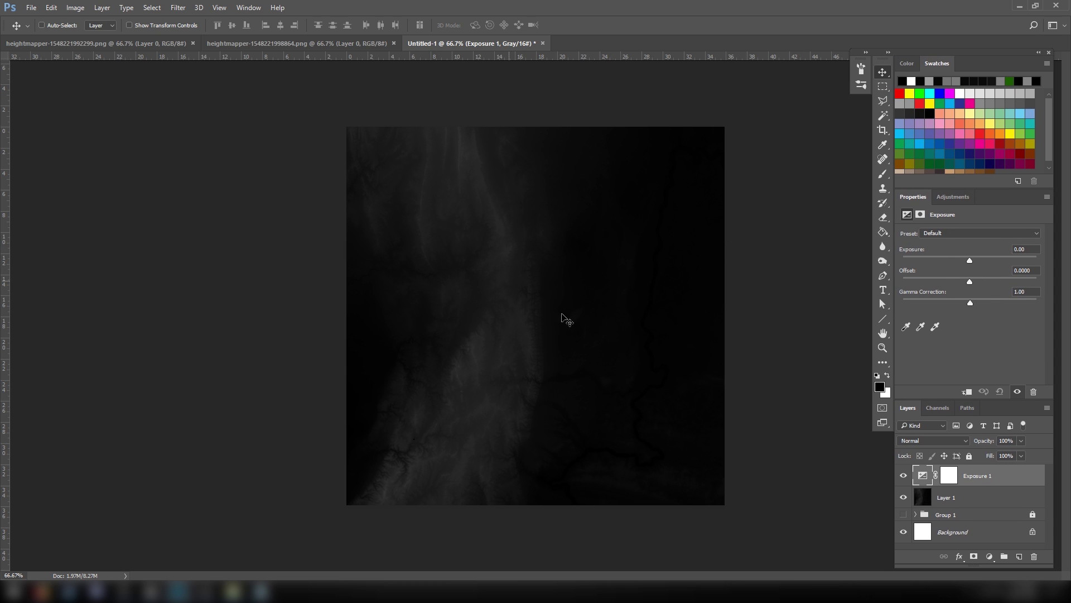
drag(969, 262, 989, 261)
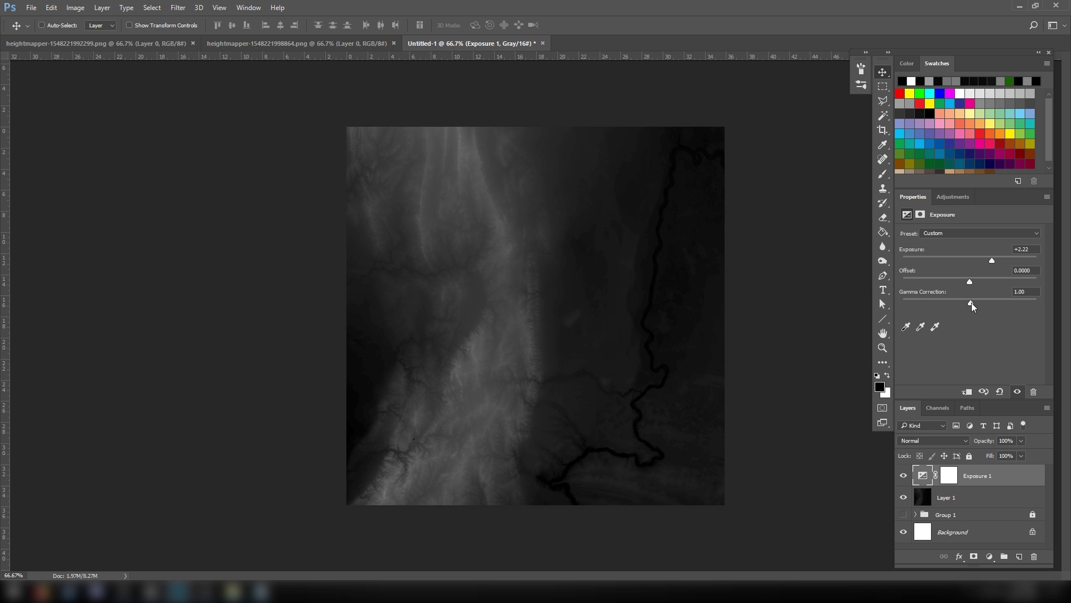
drag(972, 302, 974, 304)
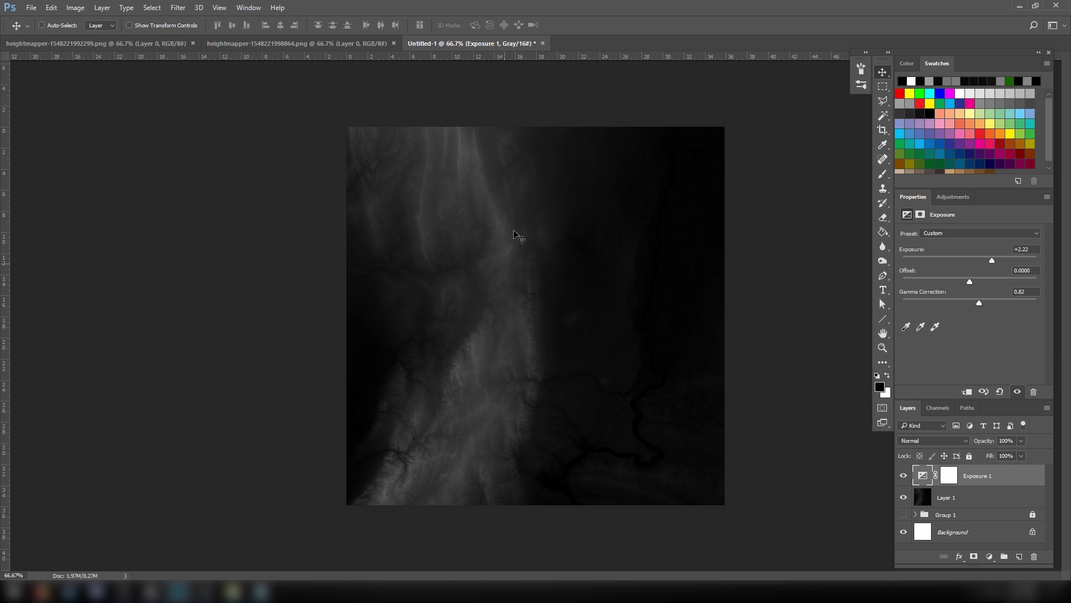
Brighten the mountain range on Layer 1 with the Dodge Tool, using a 250 px brush, Midtones range and 34% exposure
click(921, 498)
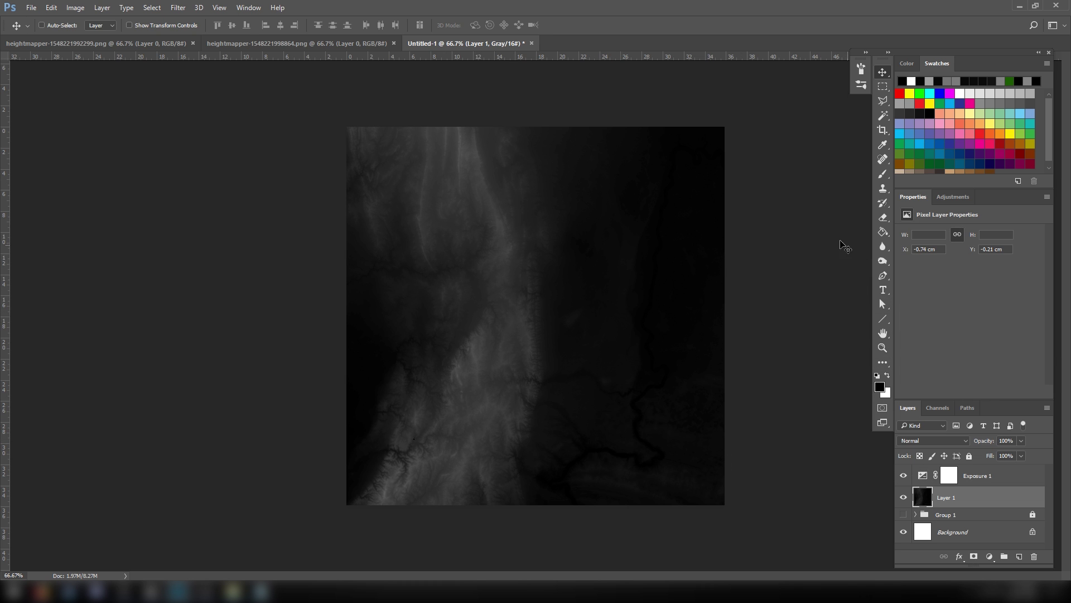
click(883, 247)
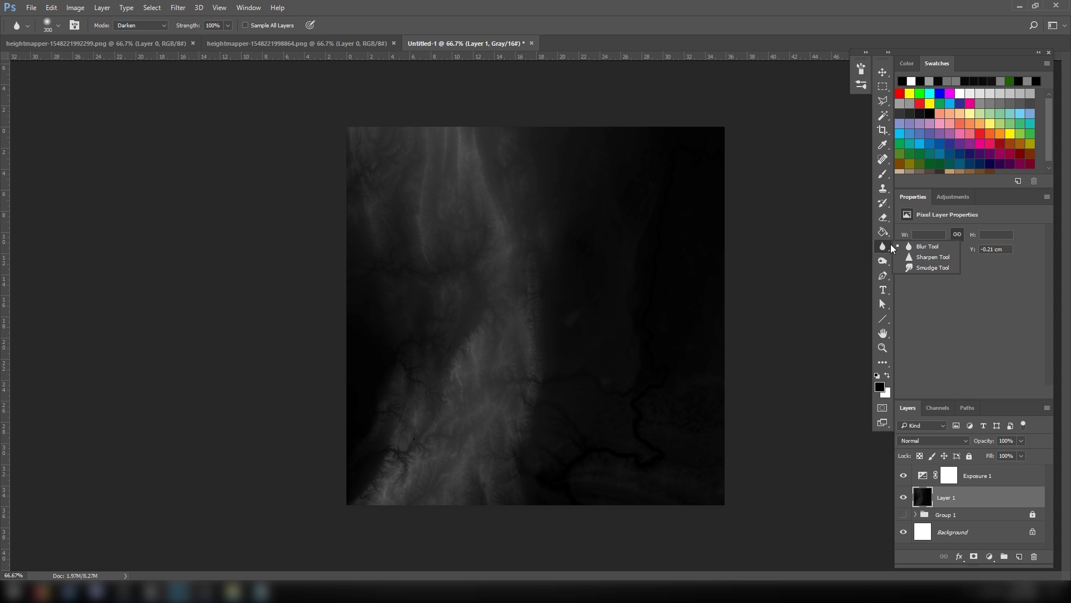
click(885, 262)
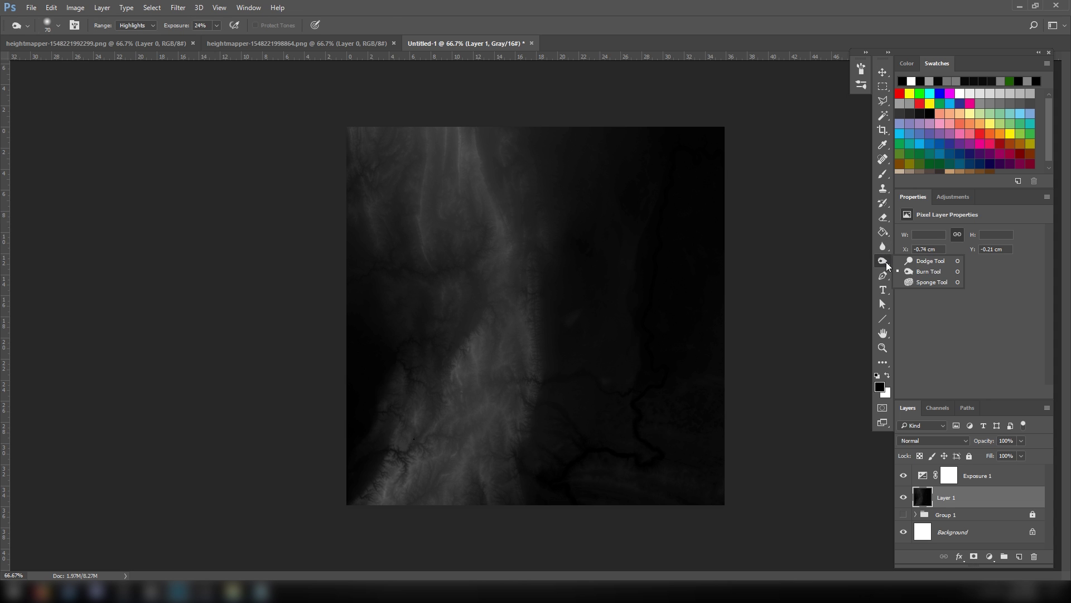
click(927, 261)
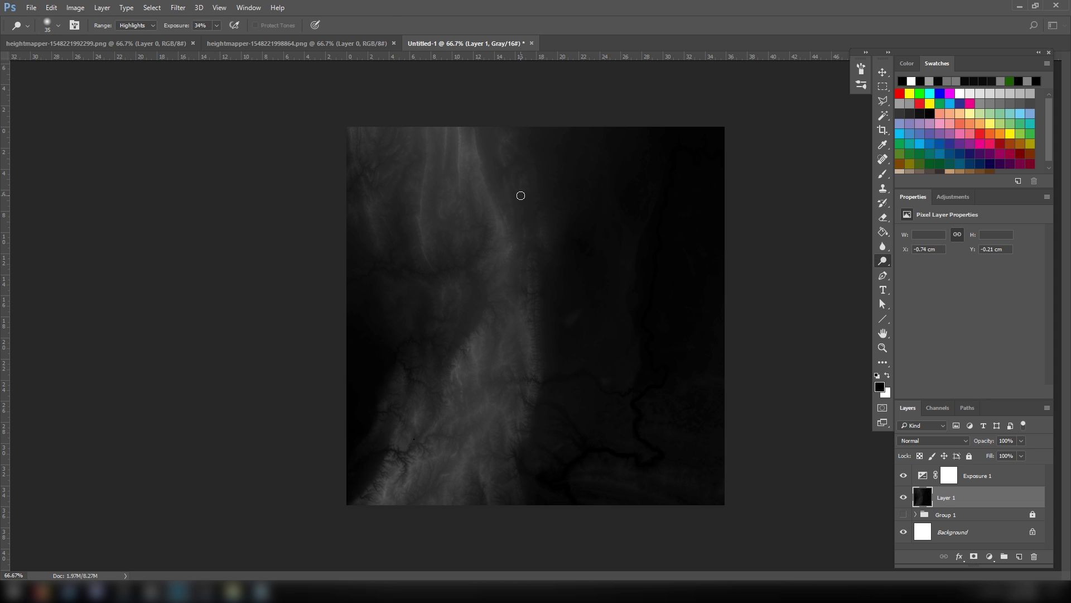
key(bracketright)
key(bracketright)
key(bracketright)
key(bracketright)
key(bracketright)
key(bracketright)
key(bracketright)
key(bracketright)
key(bracketright)
key(bracketright)
key(bracketright)
click(137, 25)
click(134, 42)
mouse_move(432, 196)
mouse_down()
mouse_move(481, 232)
mouse_move(504, 179)
mouse_move(474, 428)
mouse_move(430, 476)
mouse_move(463, 495)
mouse_move(421, 463)
mouse_move(419, 440)
mouse_move(459, 289)
mouse_move(423, 160)
mouse_move(461, 146)
mouse_move(374, 141)
mouse_move(409, 275)
mouse_move(411, 346)
mouse_move(500, 283)
mouse_move(789, 389)
mouse_up()
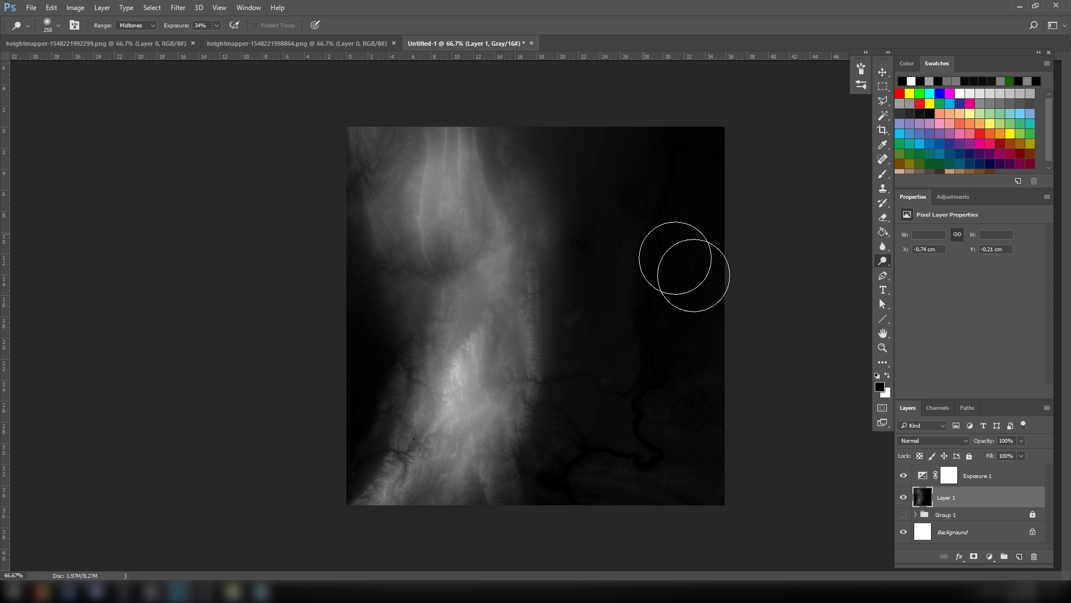
Darken the brightest ridge on Layer 1 with the Burn Tool, using a 250 px brush, Highlights range and 24% exposure
click(883, 261)
click(927, 273)
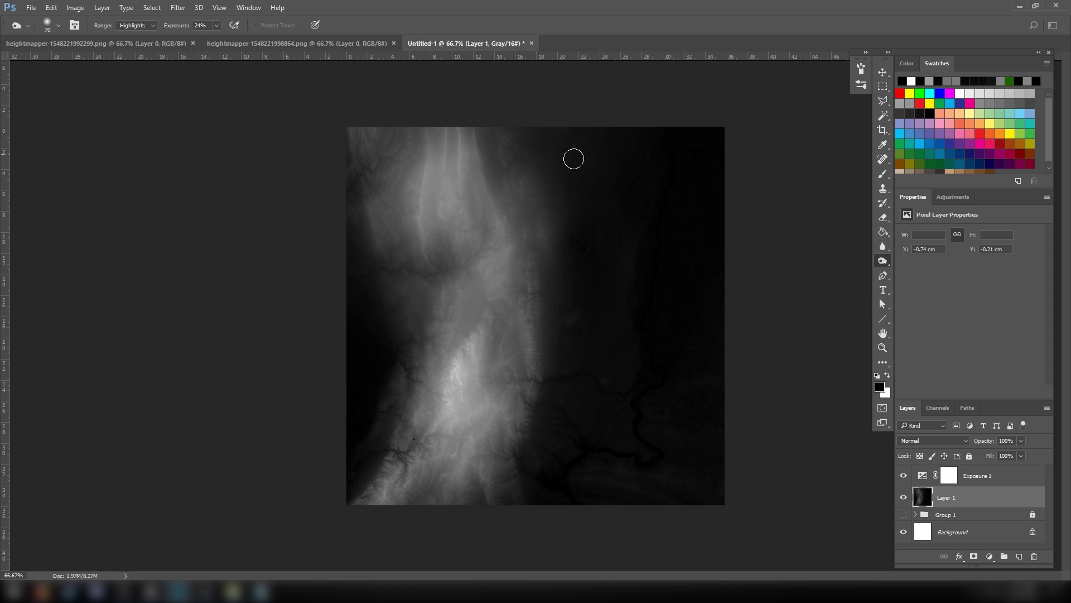
key(bracketright)
key(bracketright)
key(bracketright)
key(bracketright)
key(bracketright)
key(bracketright)
key(bracketright)
key(bracketright)
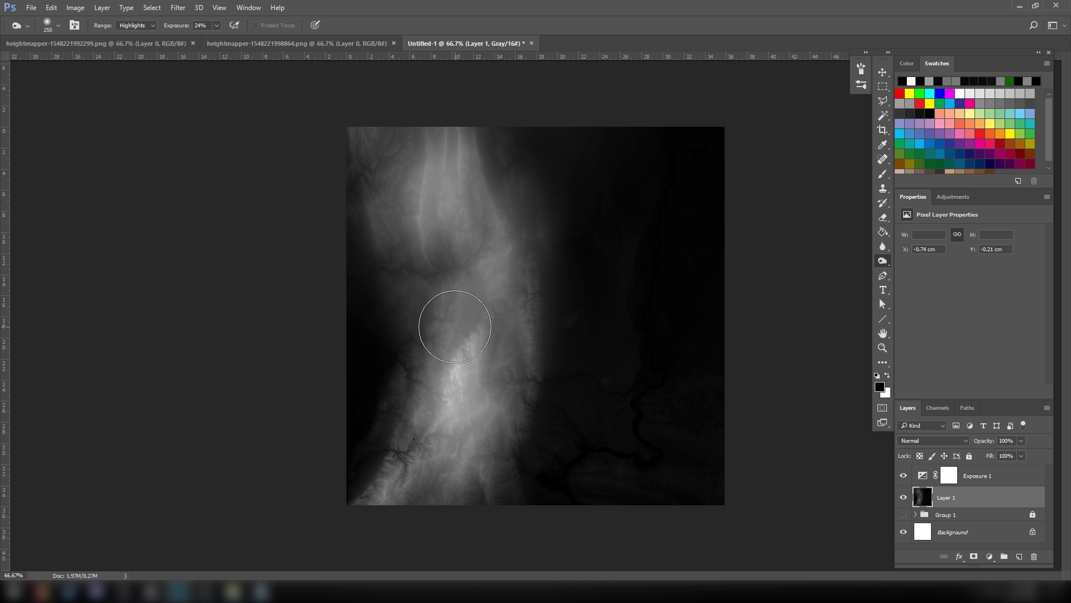
mouse_move(455, 329)
mouse_down()
mouse_move(446, 403)
mouse_move(454, 373)
mouse_move(433, 394)
mouse_up()
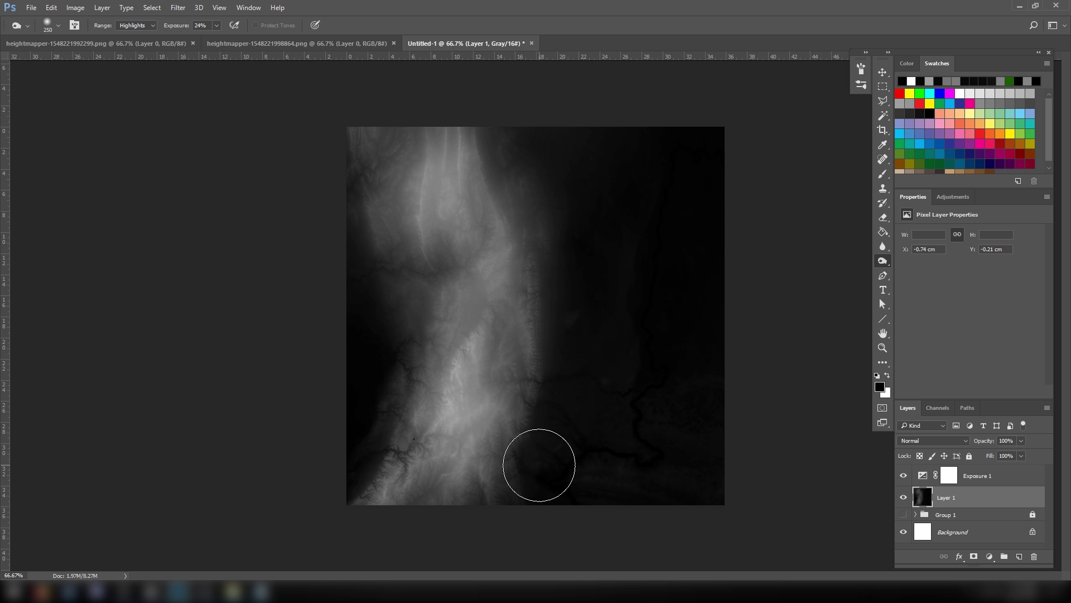
Save the edited heightmap as a PNG in the Downloads folder, overwriting Height_H
key(ctrl+shift+s)
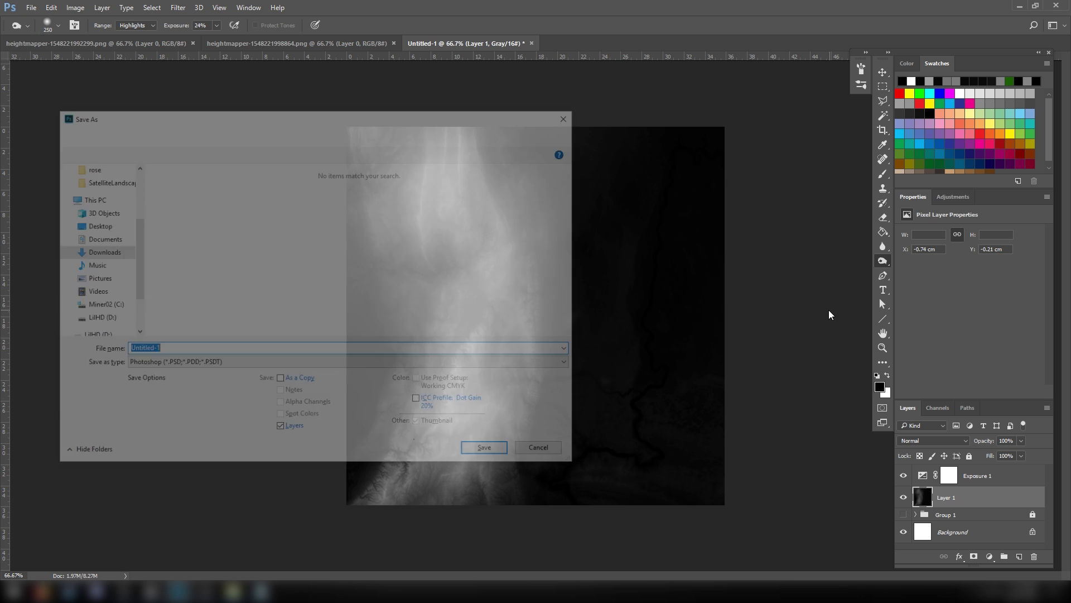
click(190, 365)
click(152, 450)
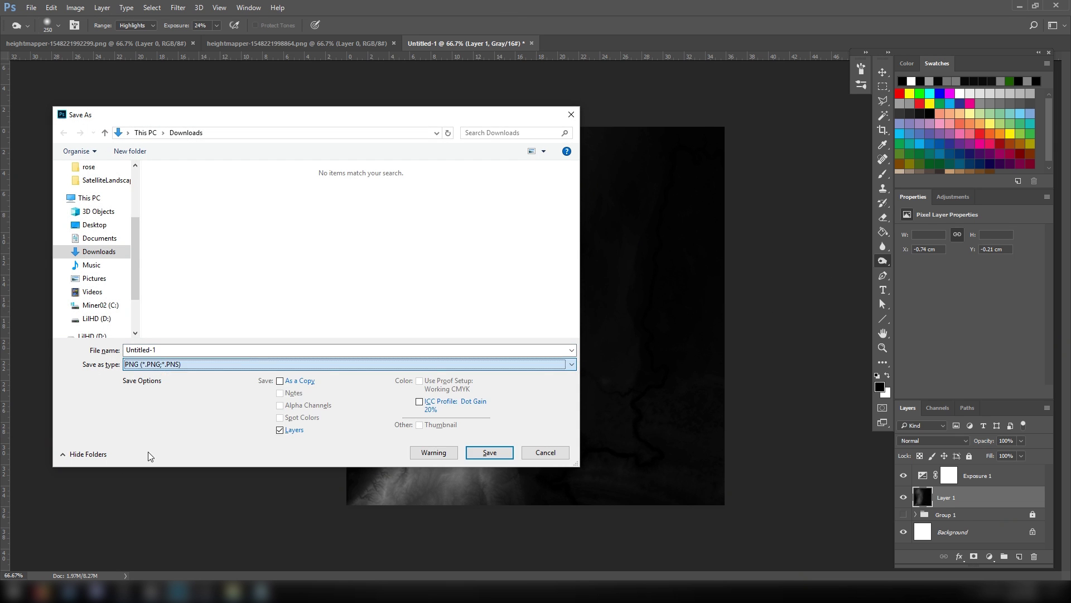
double_click(177, 207)
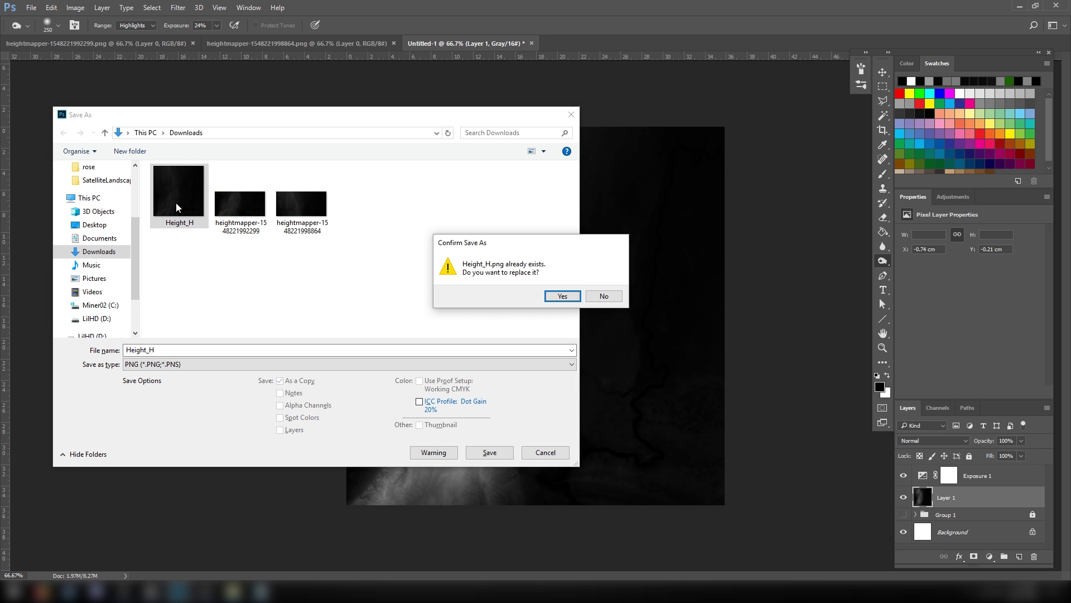
key(Return)
click(573, 192)
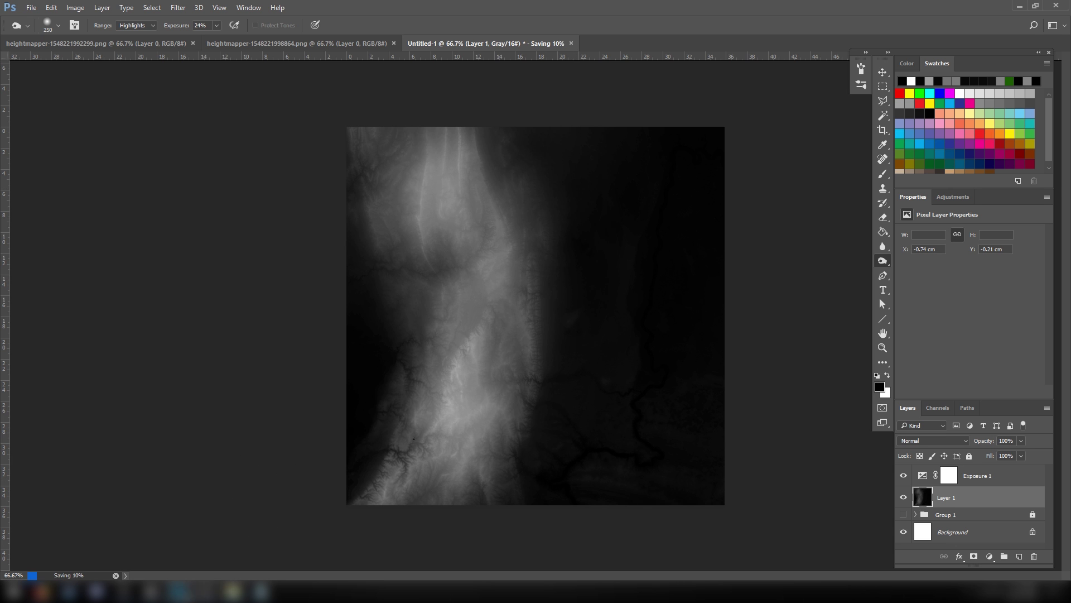
Switch to Unreal Engine, reimport Height_H.png onto the landscape's heightmap in Landscape mode, and inspect the reshaped terrain
click(151, 591)
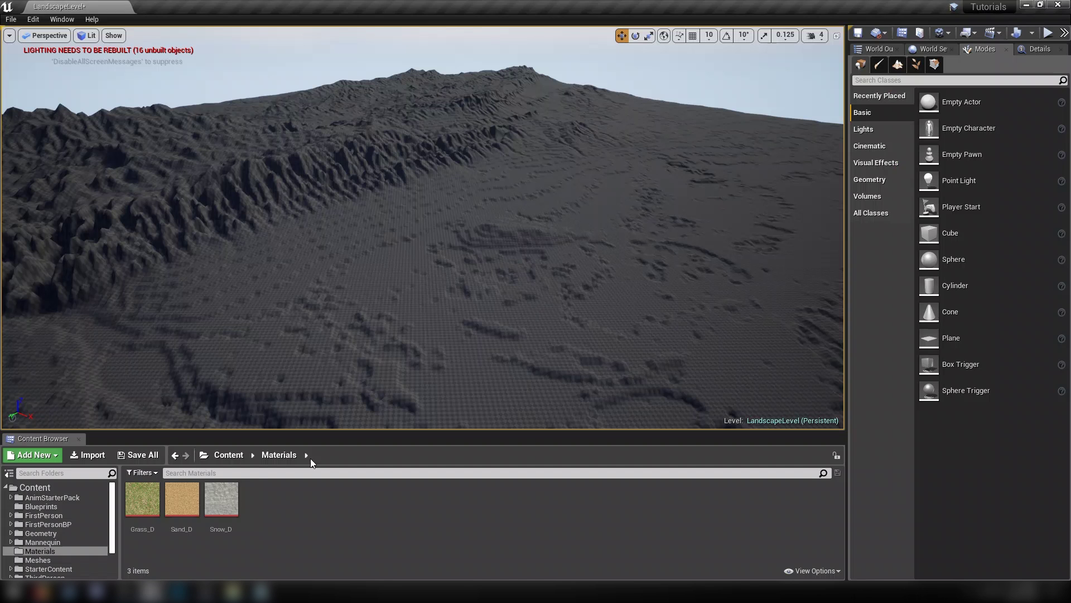
click(897, 64)
right_click(922, 276)
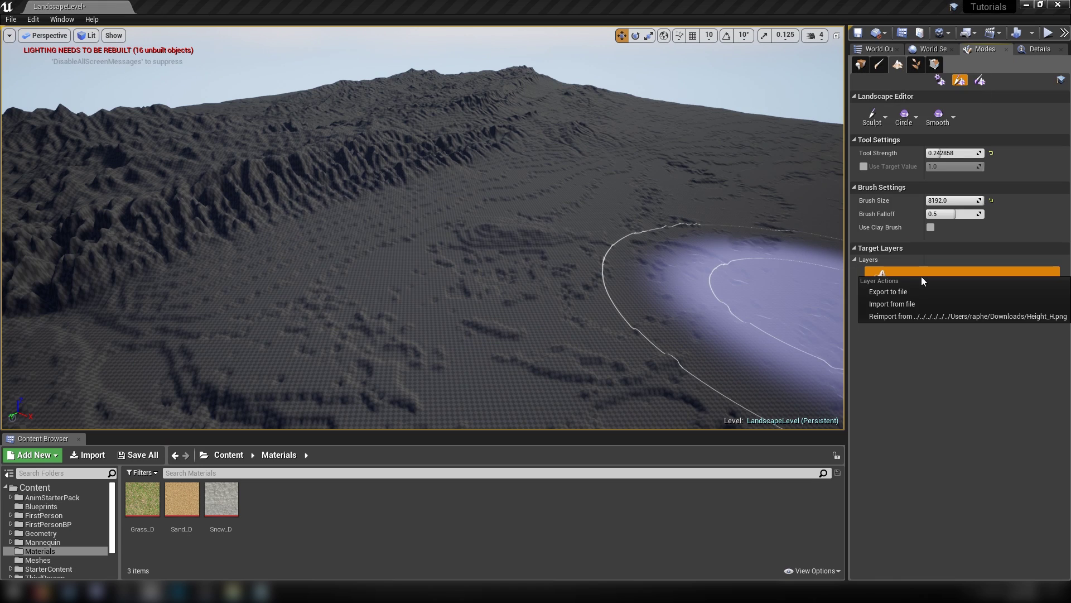
click(882, 313)
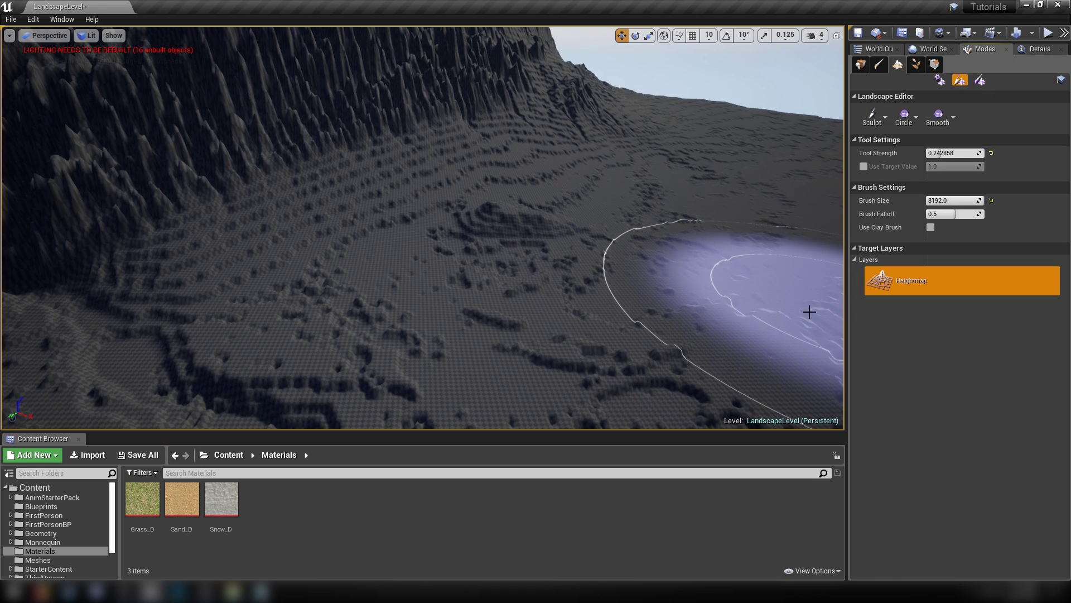
mouse_move(809, 311)
right_down()
mouse_move(765, 304)
mouse_move(824, 317)
mouse_move(801, 309)
right_up()
right_drag(519, 265, 550, 266)
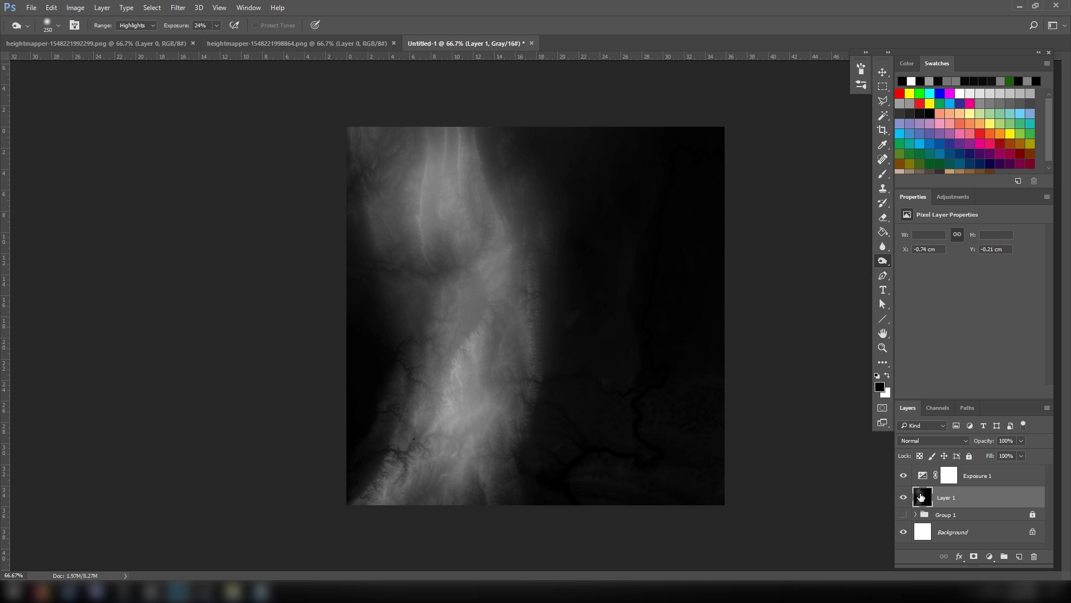
In Photoshop, duplicate Layer 1, rename the original layer DodgeBurn, and move it into the hidden Group 1
drag(922, 498, 1020, 556)
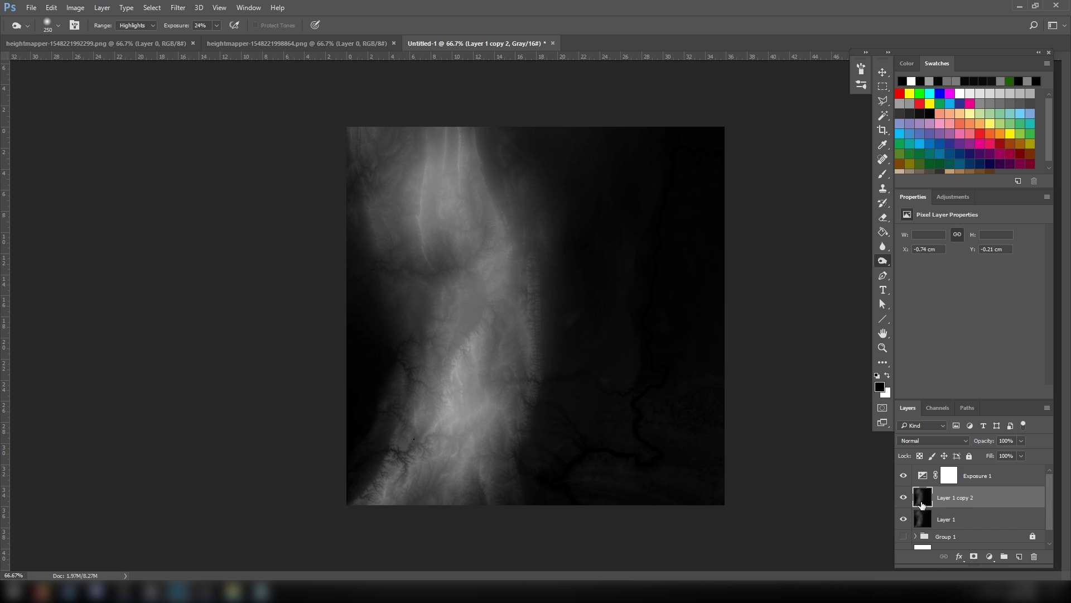
scroll(925, 505, down, 1)
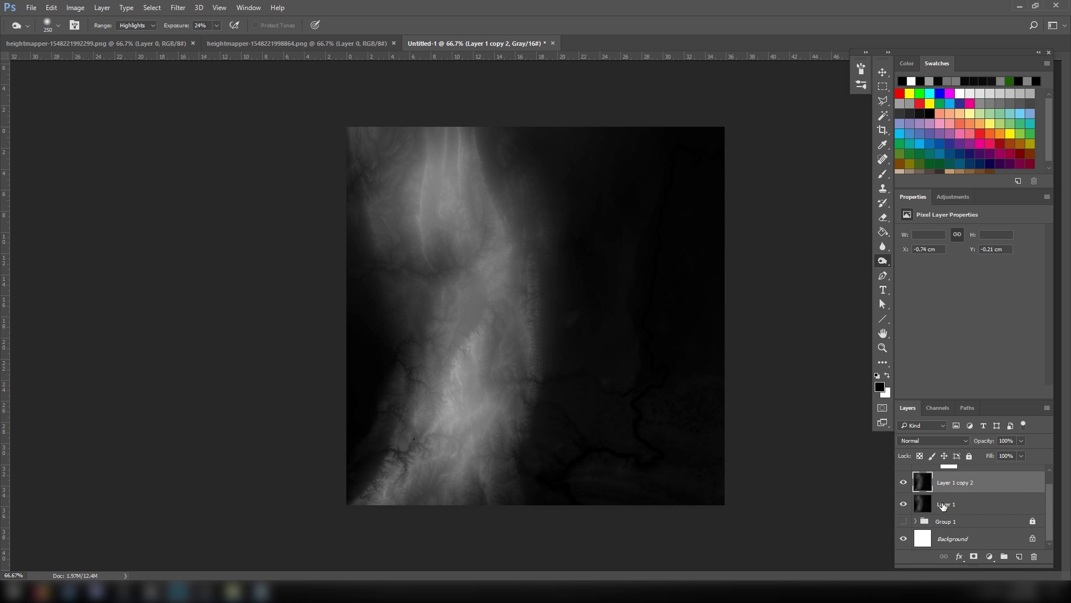
click(944, 507)
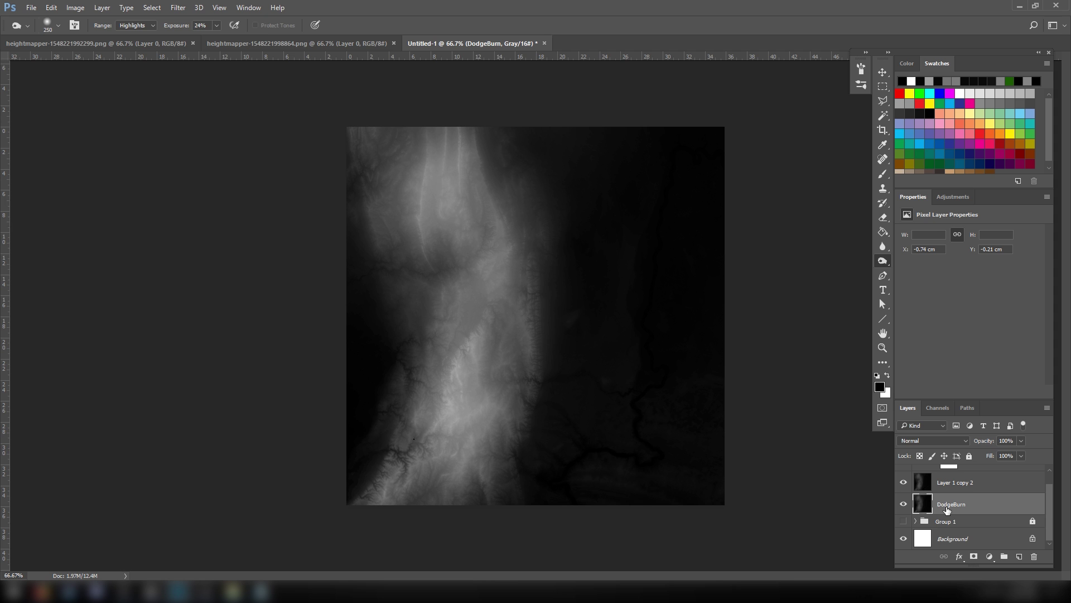
mouse_move(947, 510)
mouse_down()
mouse_move(969, 513)
mouse_move(943, 522)
mouse_up()
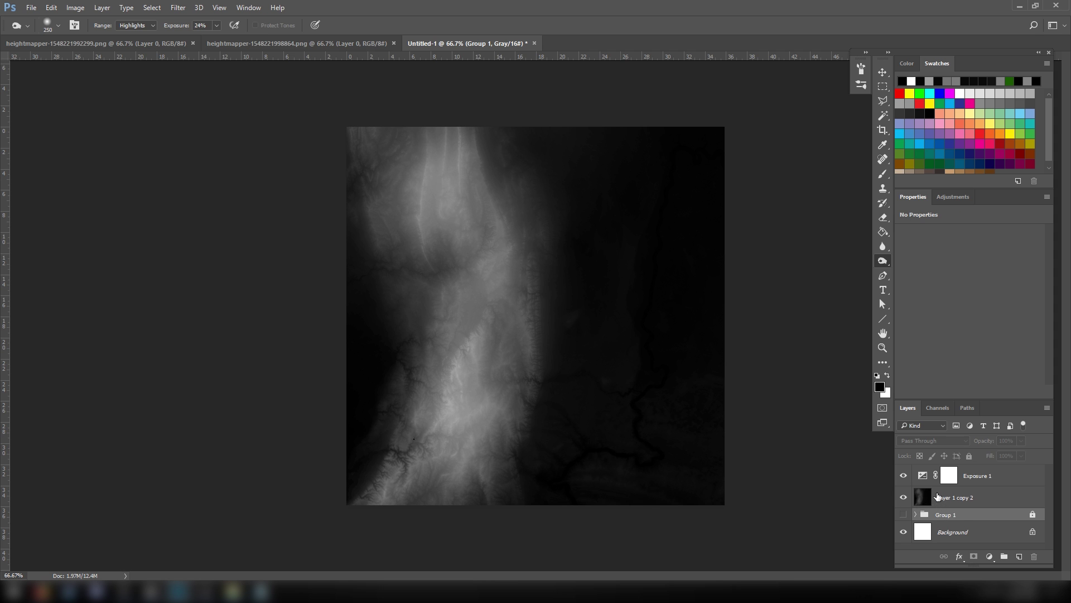
Apply the Reduce Noise filter to Layer 1 copy 2, adjusting Strength, Preserve Details and Sharpen Details with Remove JPEG Artifact on
click(926, 496)
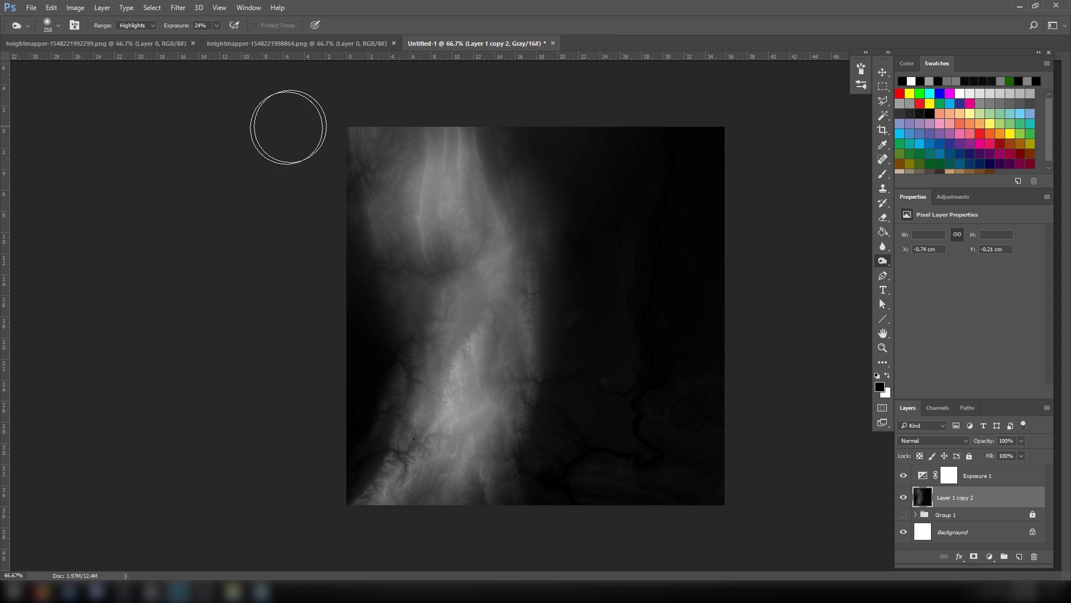
key(ctrl+1)
key(ctrl+plus)
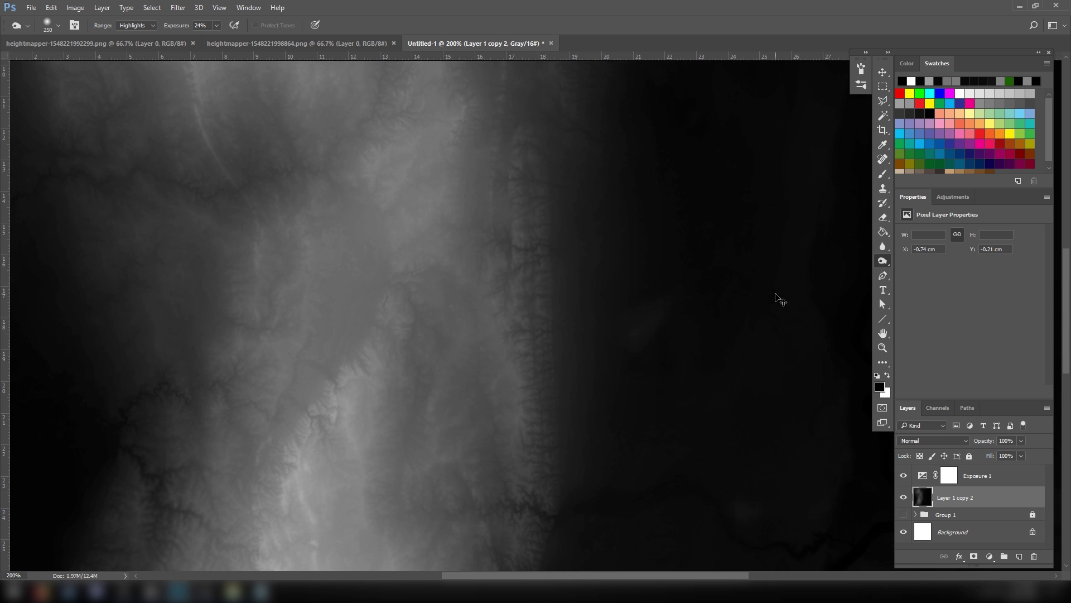
drag(718, 406, 572, 456)
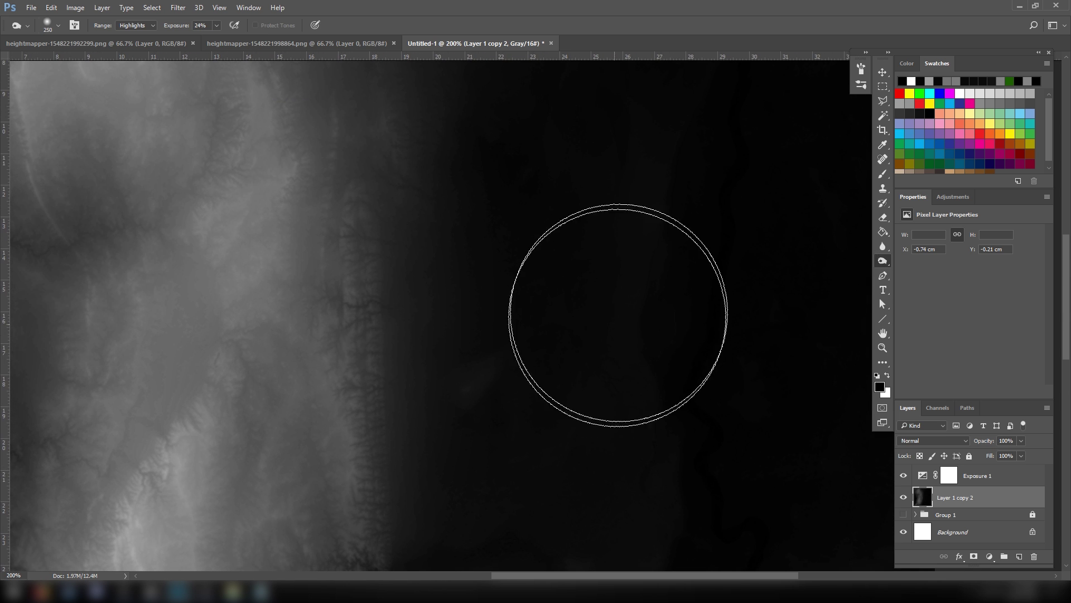
key(v)
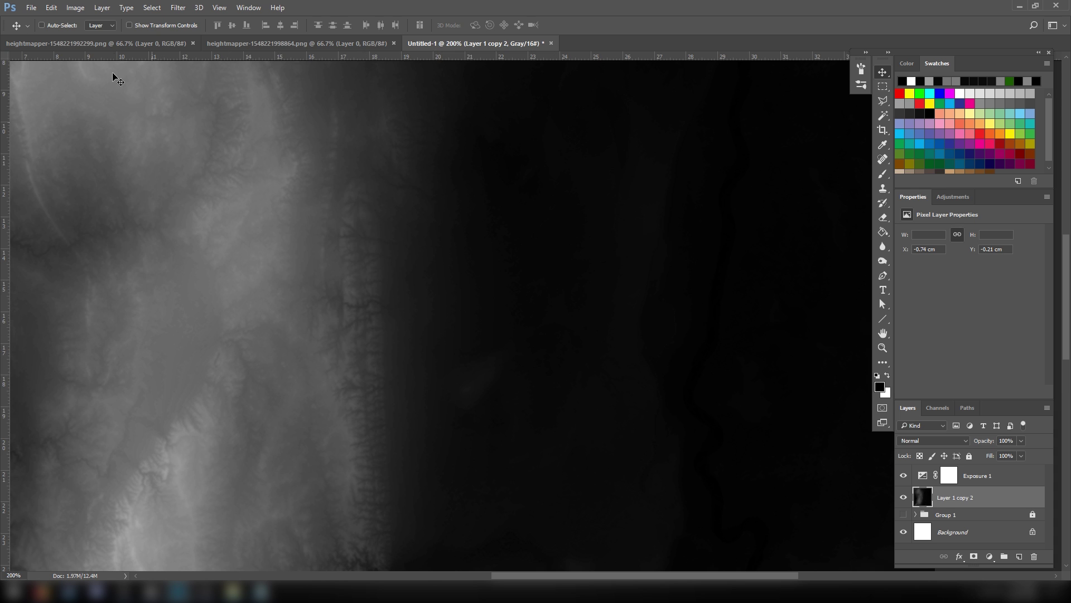
click(180, 7)
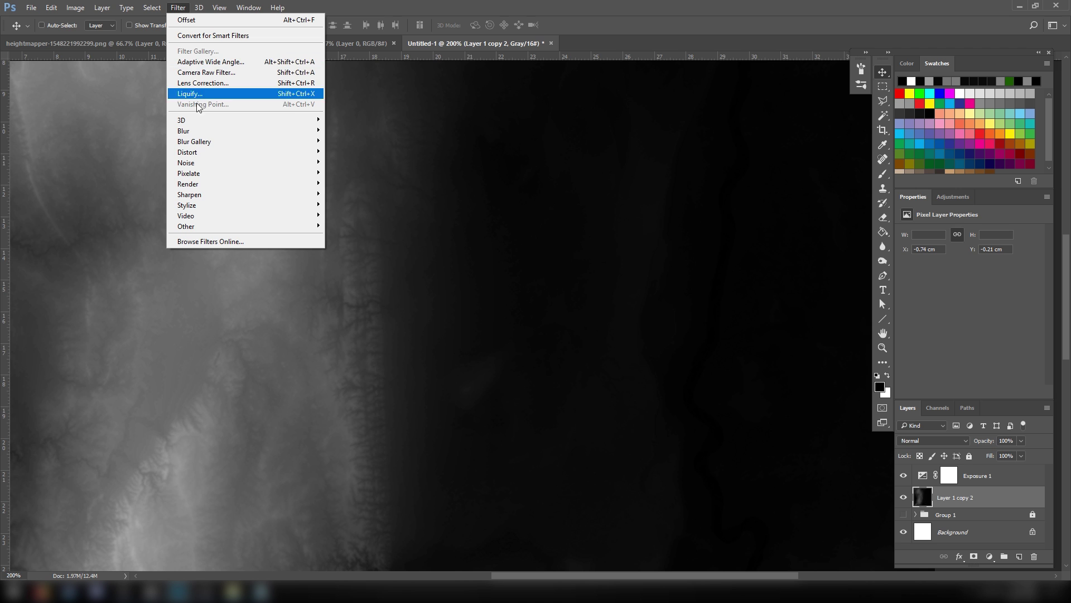
mouse_move(297, 164)
click(360, 204)
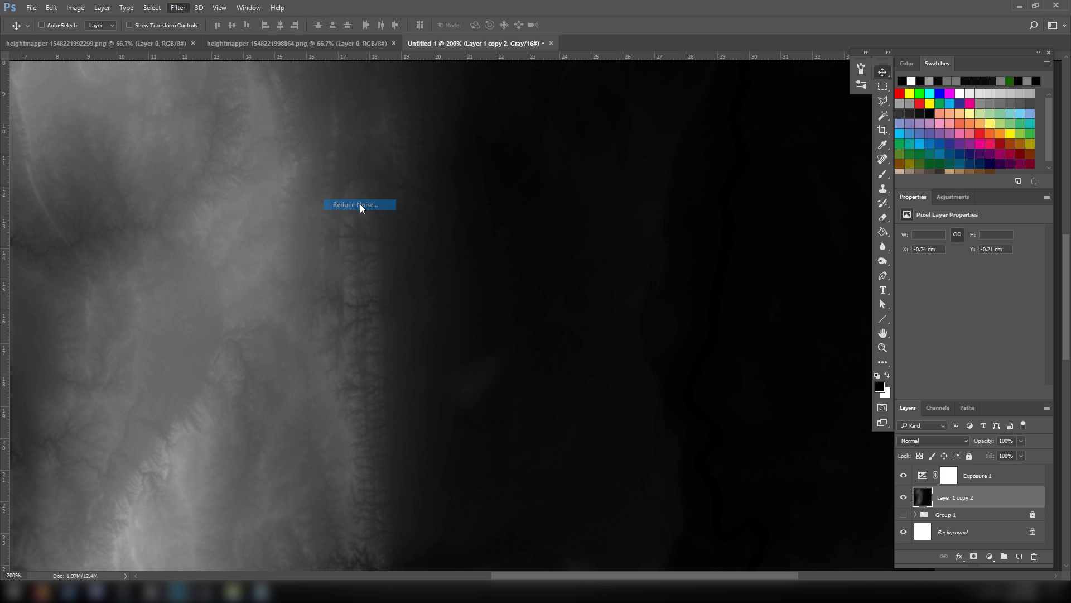
drag(423, 168, 214, 146)
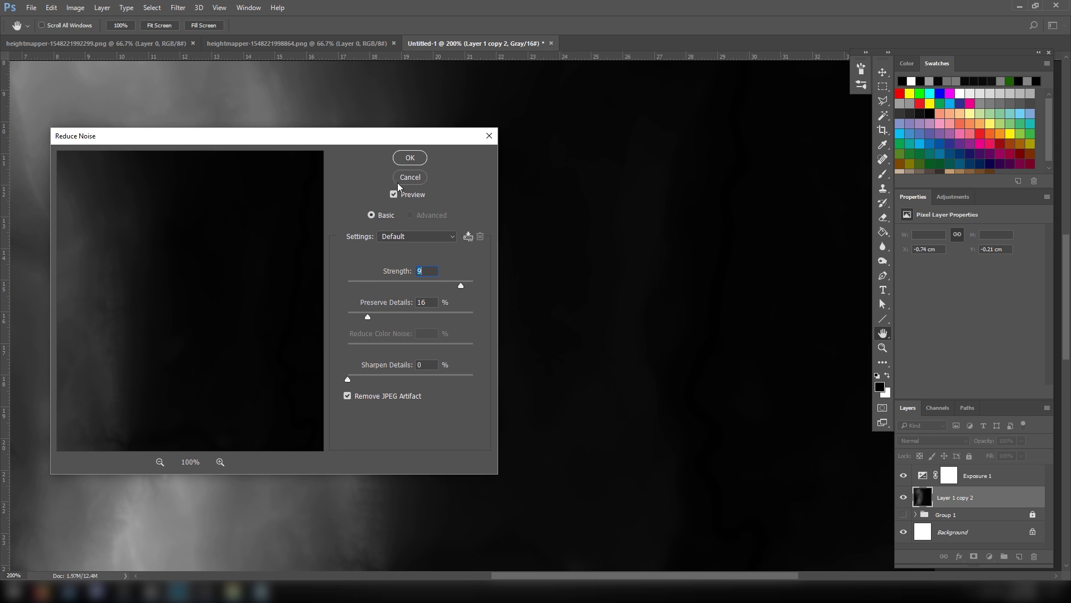
drag(356, 285, 402, 284)
drag(367, 315, 356, 317)
drag(357, 377, 410, 376)
click(407, 154)
Apply a Gaussian Blur with a radius of 1.0 pixel to Layer 1 copy 2
drag(427, 257, 867, 279)
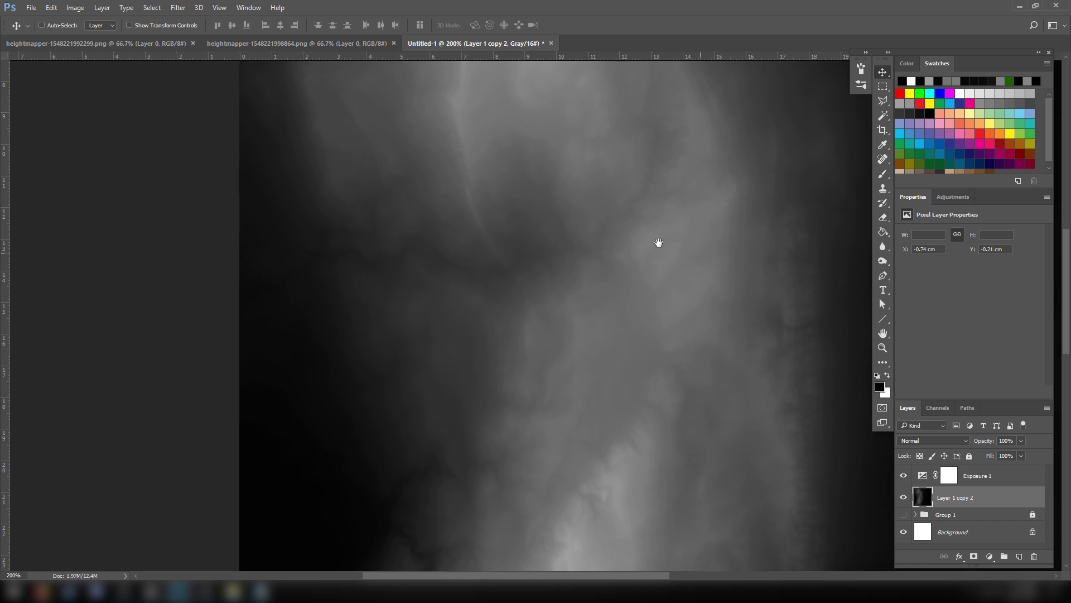
drag(659, 242, 167, 246)
drag(579, 357, 602, 218)
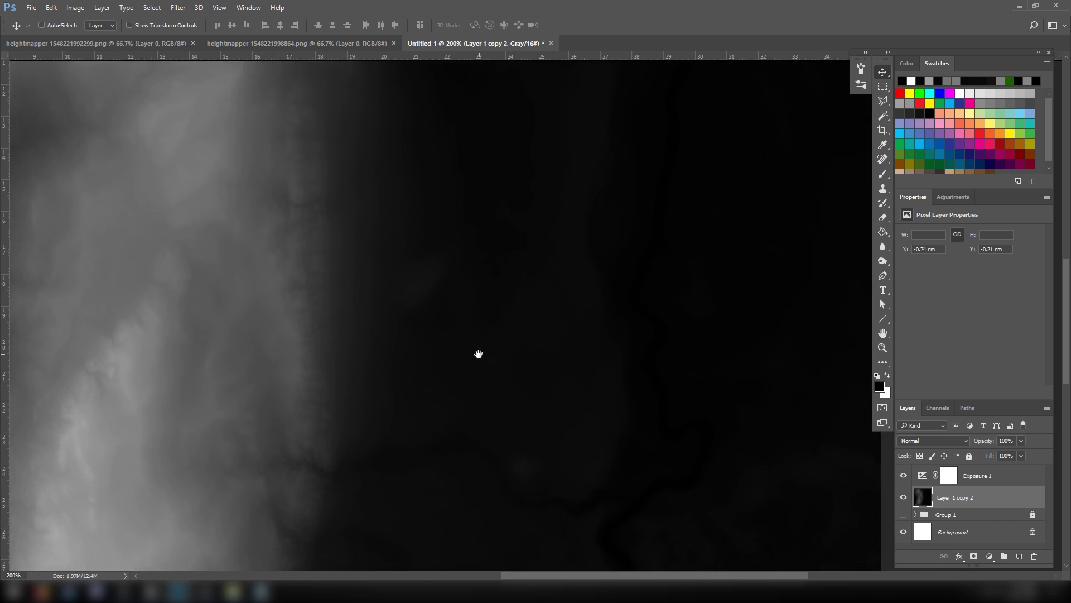
drag(478, 354, 487, 274)
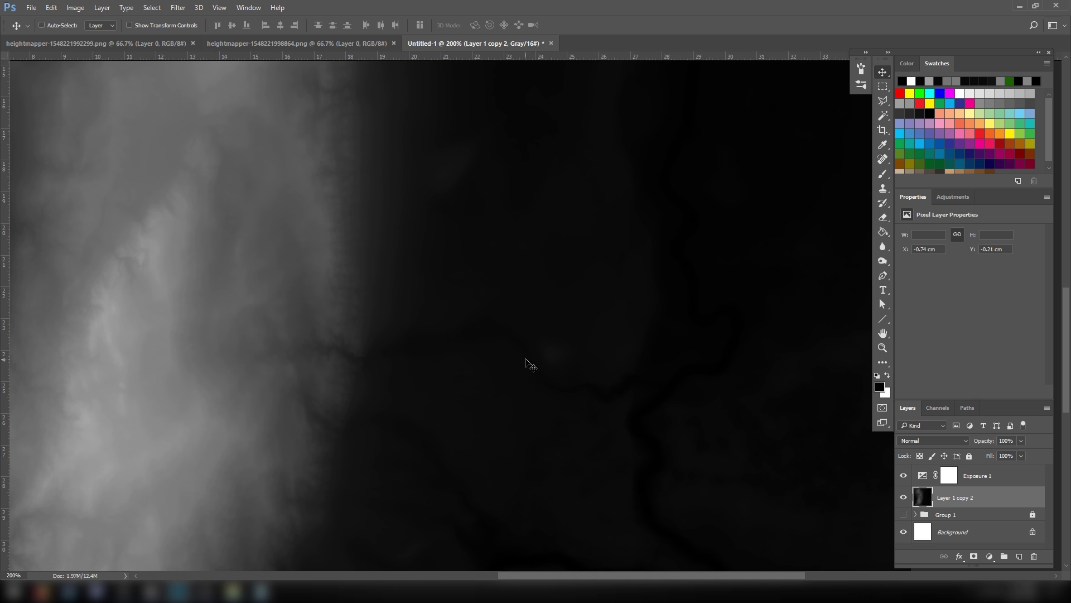
click(178, 7)
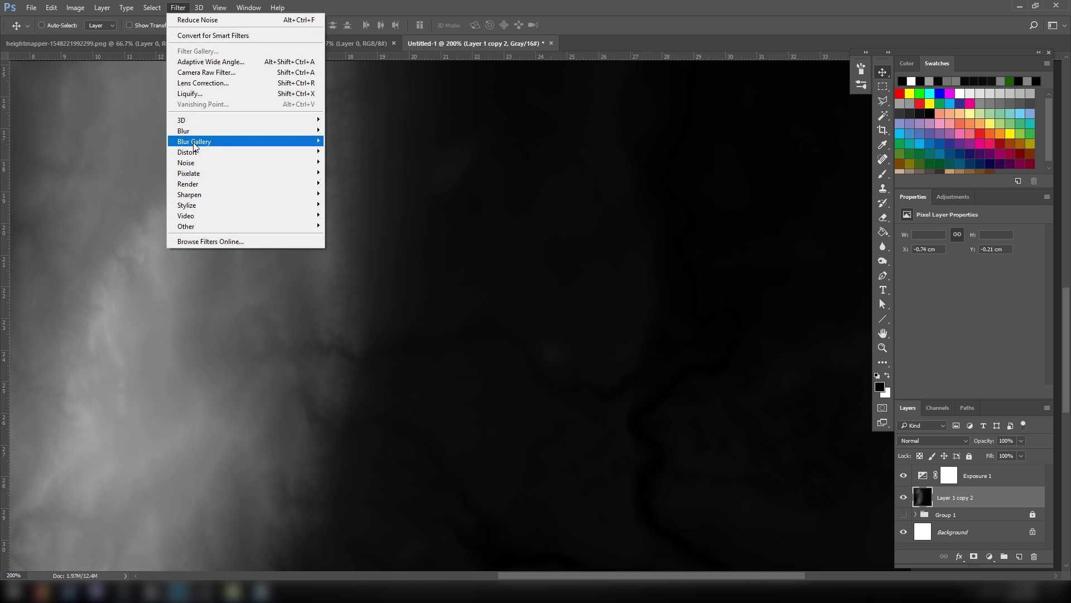
mouse_move(193, 134)
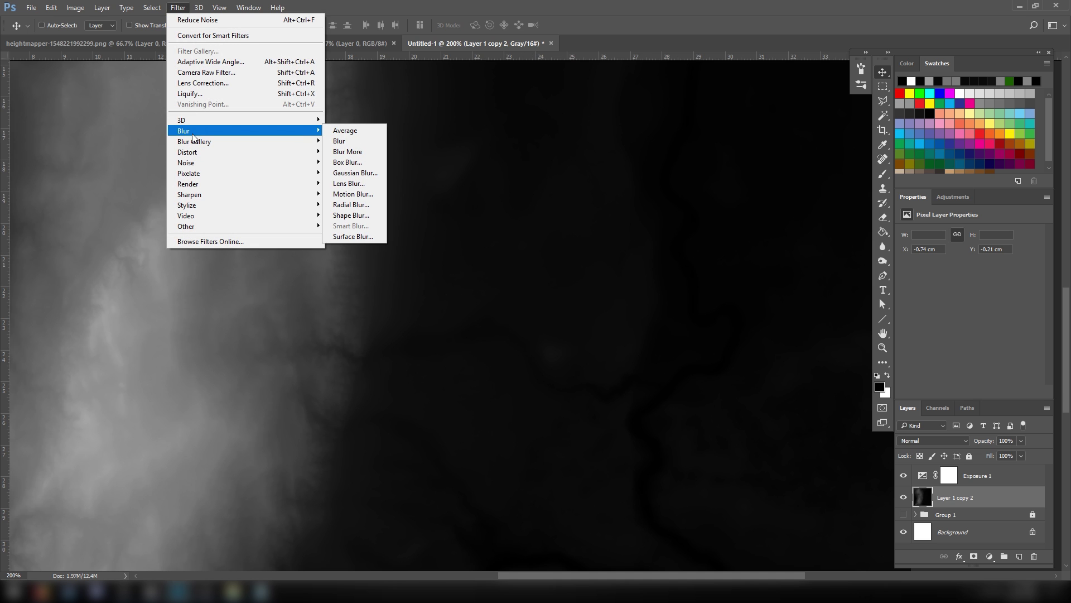
click(357, 173)
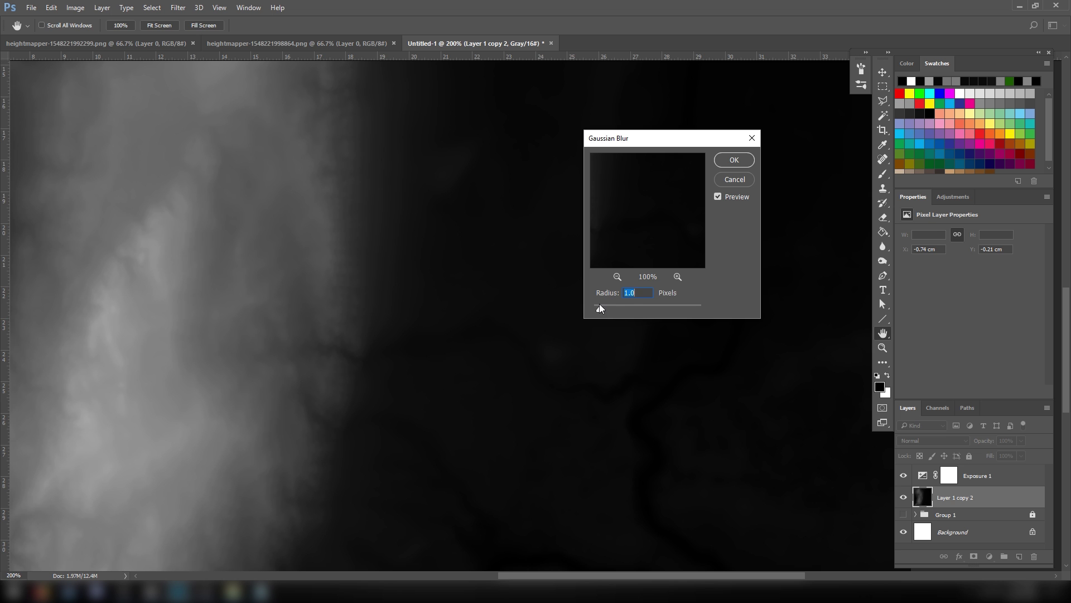
click(735, 160)
key(v)
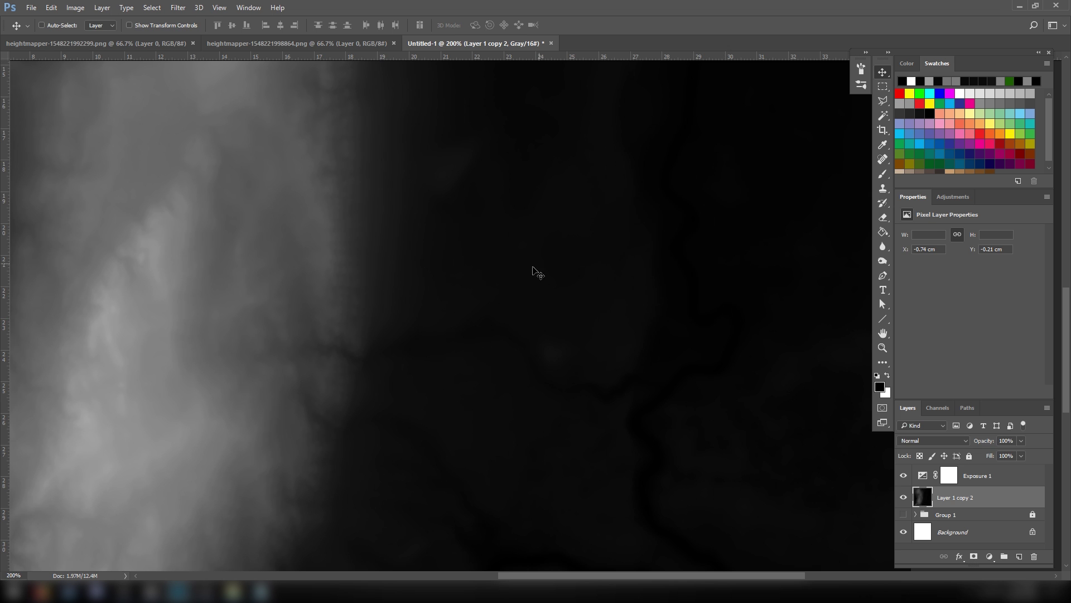
Save the smoothed heightmap as a PNG in the Downloads folder, overwriting Height_H, with Smallest / Slow compression and no interlacing
drag(532, 272, 746, 311)
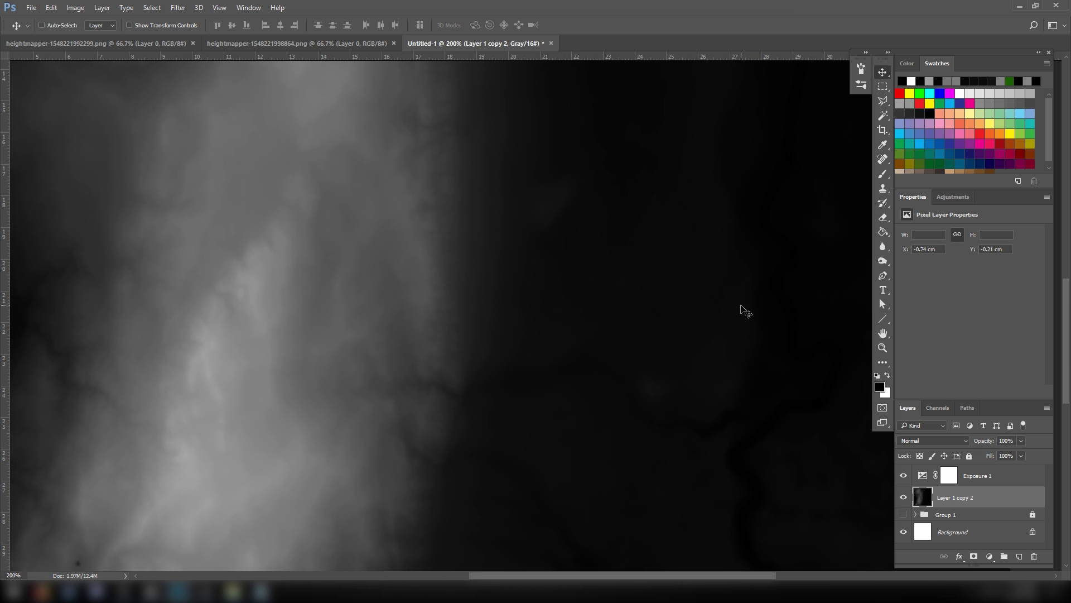
key(ctrl+0)
key(ctrl+shift+s)
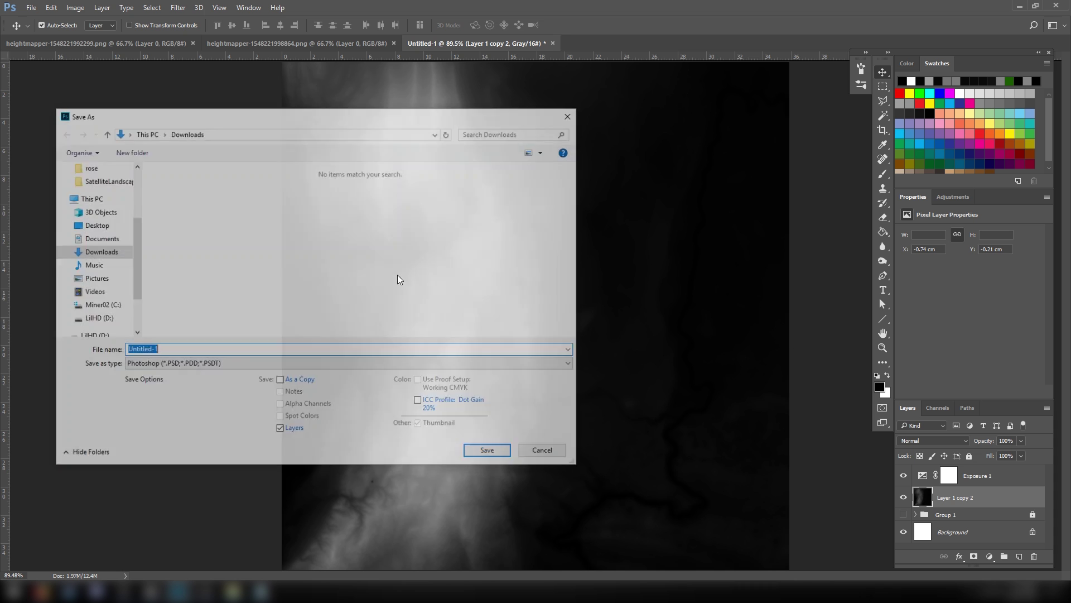
click(224, 363)
click(147, 459)
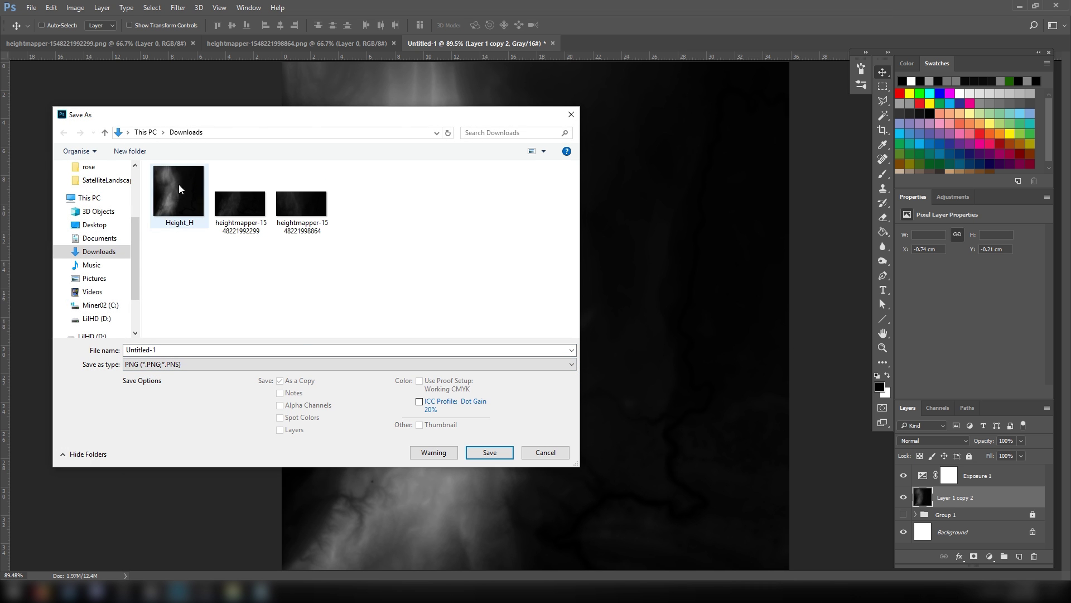
double_click(168, 189)
click(563, 296)
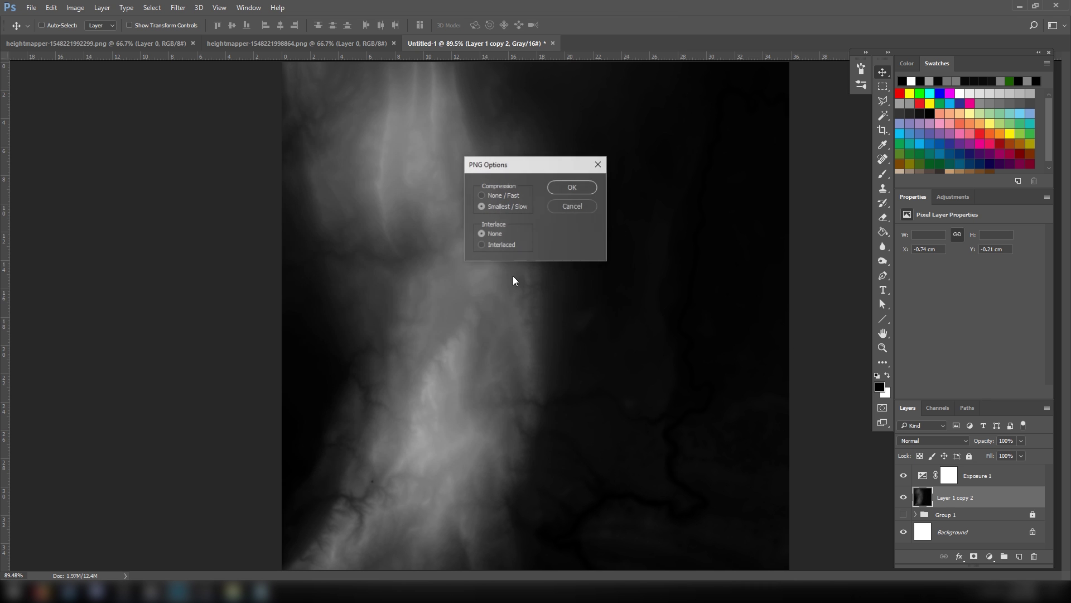
click(568, 184)
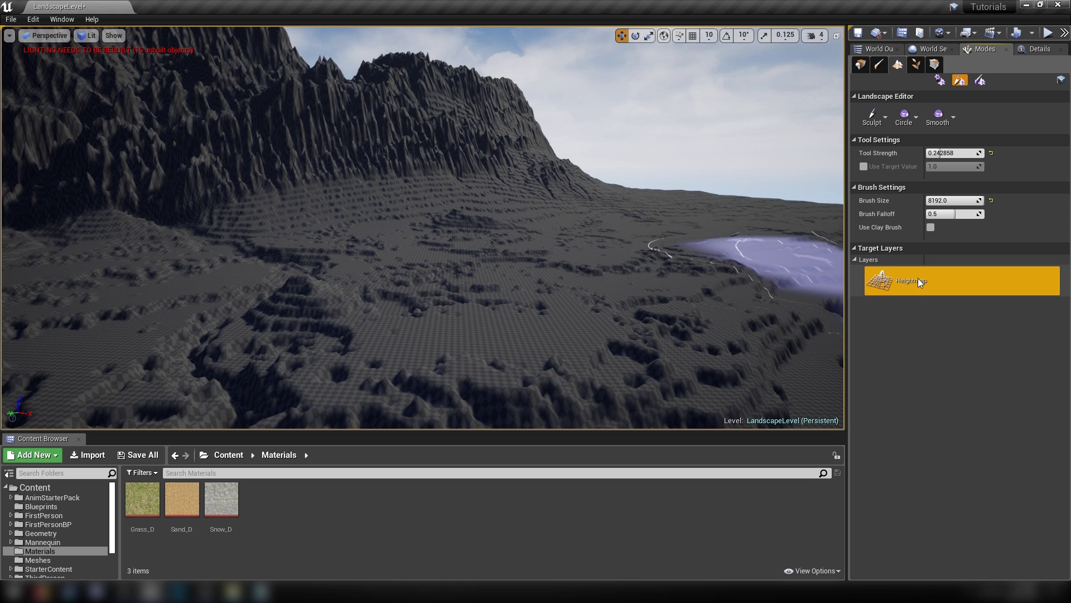
Switch to Unreal Engine, reimport Height_H.png onto the landscape's heightmap, and inspect the smoothed mountains
right_click(919, 277)
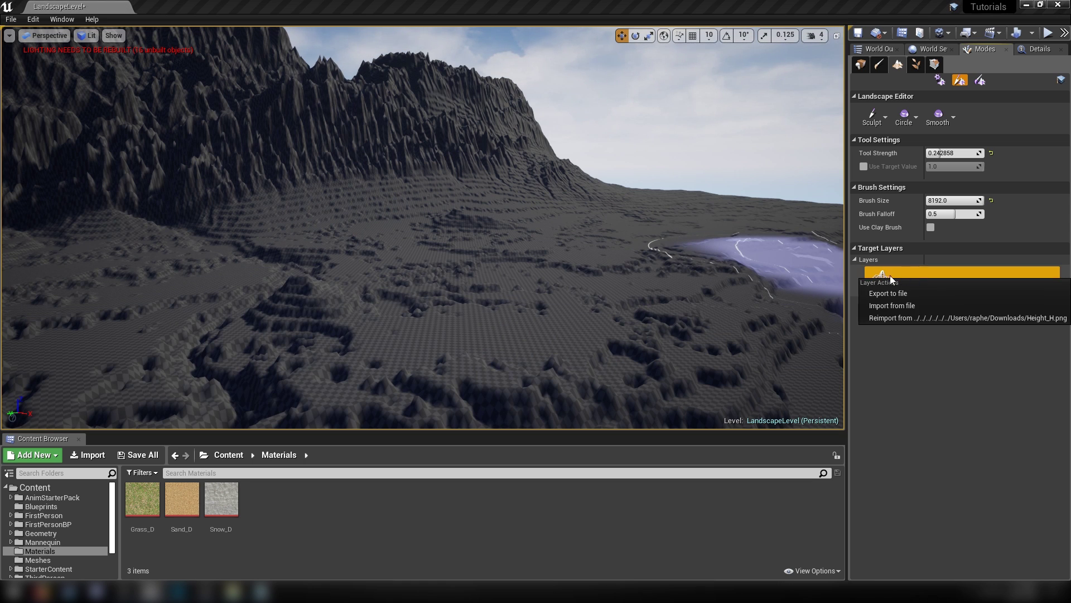
click(880, 318)
right_drag(673, 285, 560, 234)
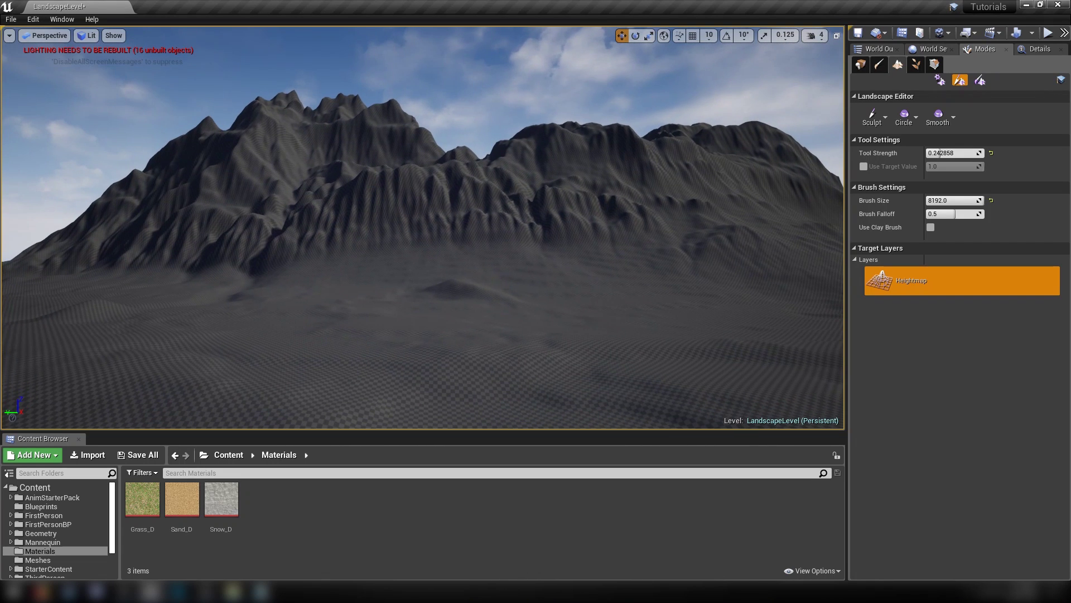
Leave Landscape mode for Place mode, then select the Player Start actor and frame it on the plain below the mountains
click(861, 65)
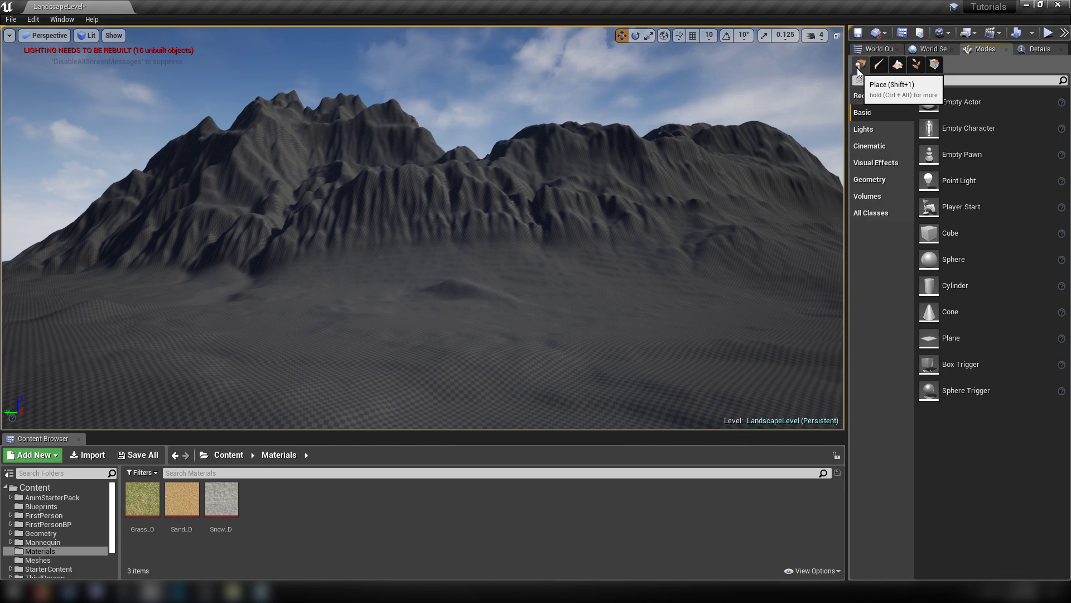
click(887, 49)
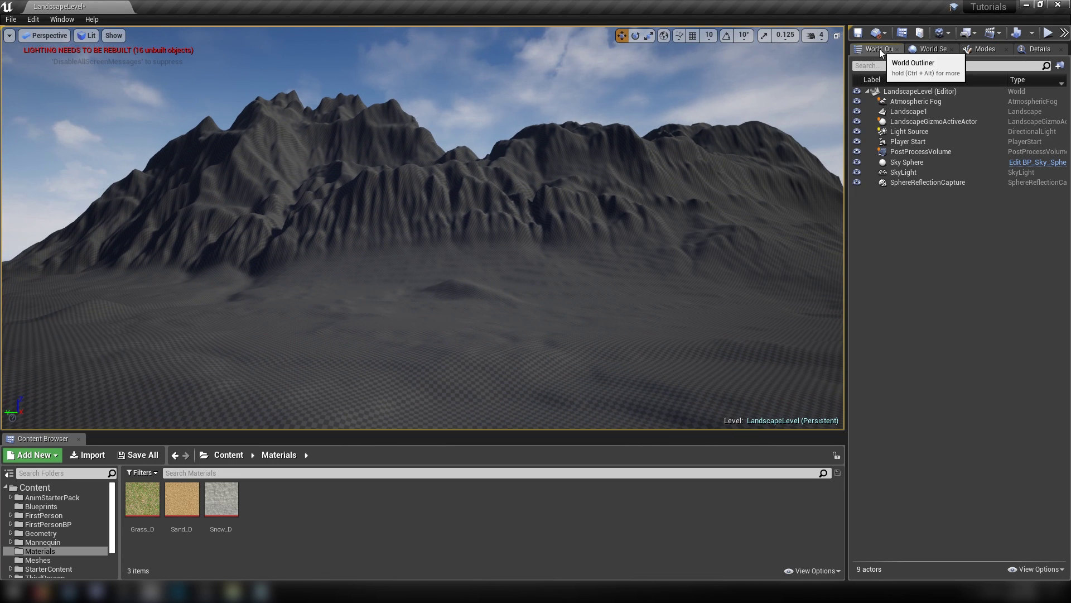
double_click(905, 143)
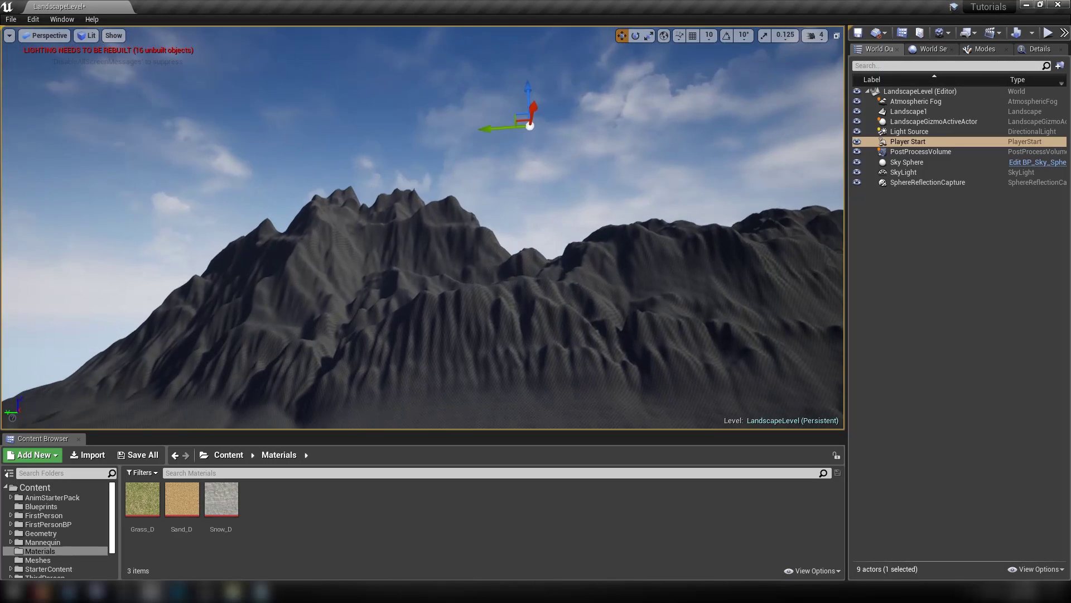
right_drag(590, 309, 597, 330)
click(589, 310)
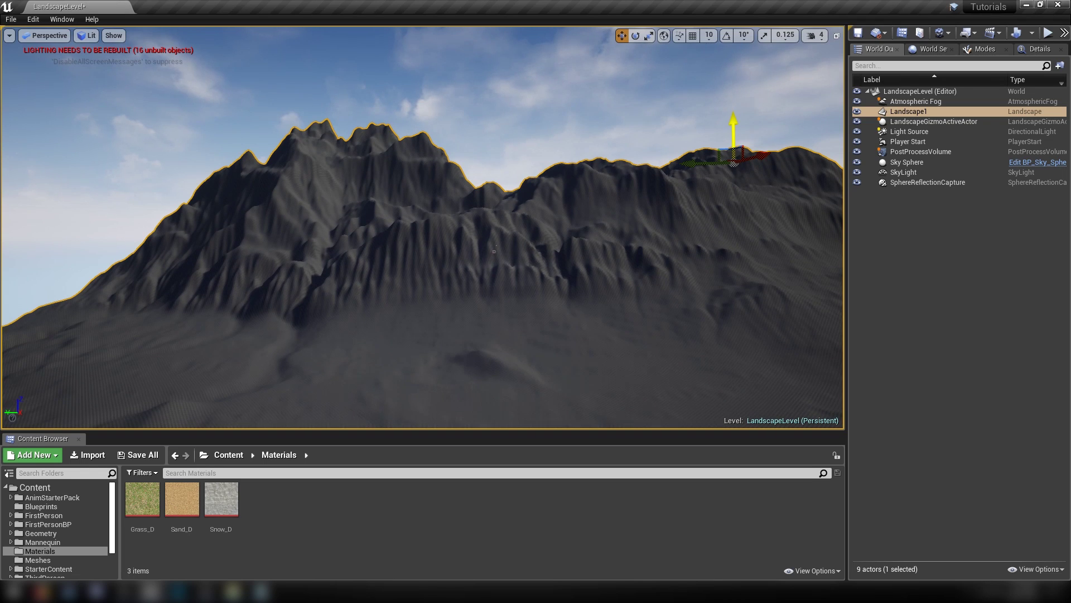
key(e)
right_drag(610, 340, 605, 340)
double_click(880, 143)
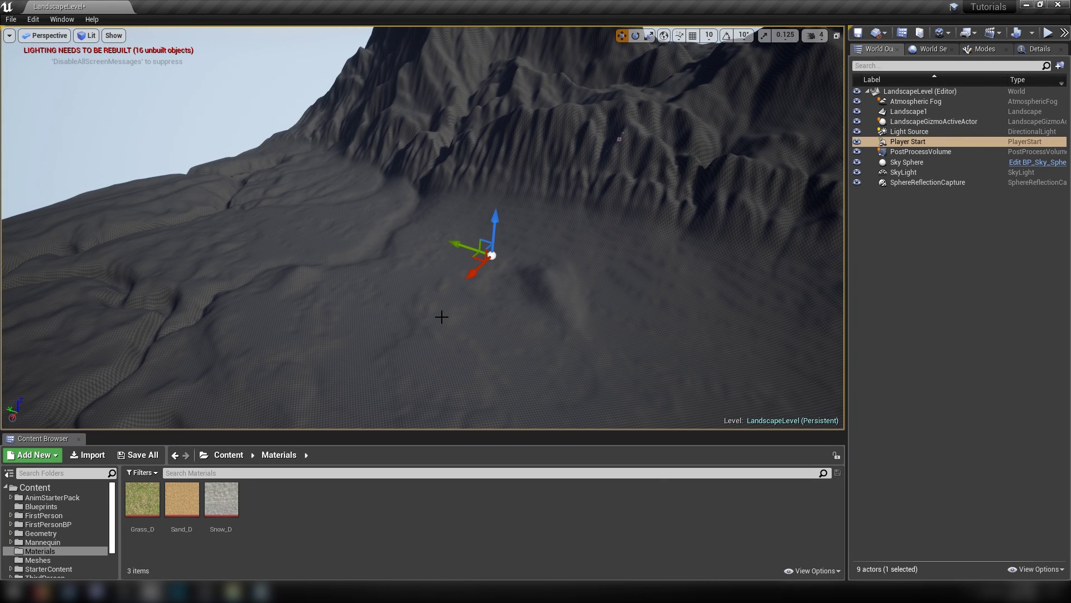
right_drag(541, 310, 542, 309)
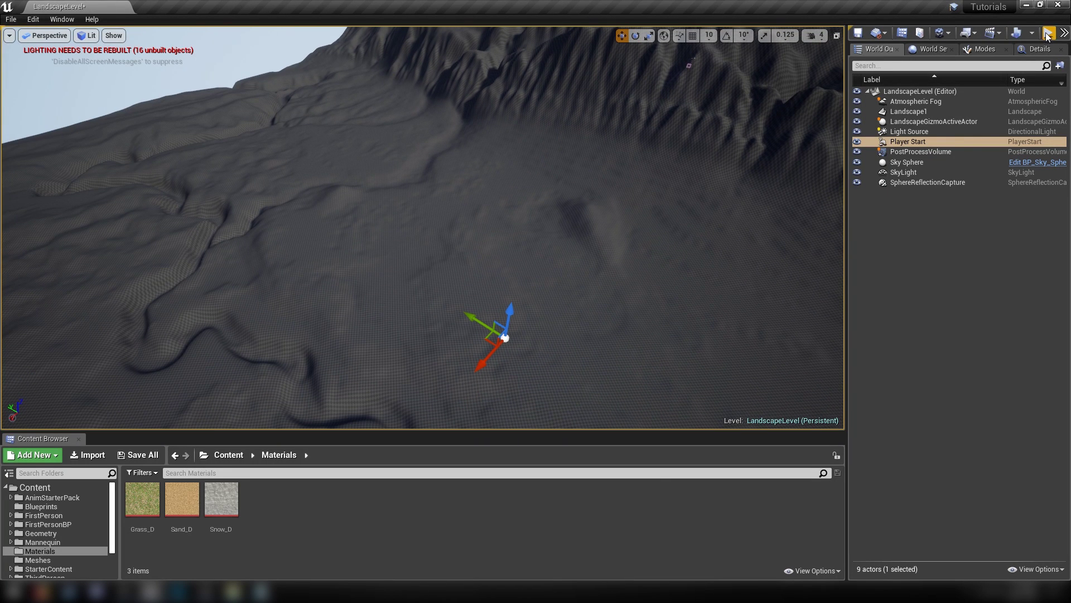
Play the level in the editor, run the third-person character around to judge the terrain's scale and smoothness, and stop playing
click(1048, 33)
key(a)
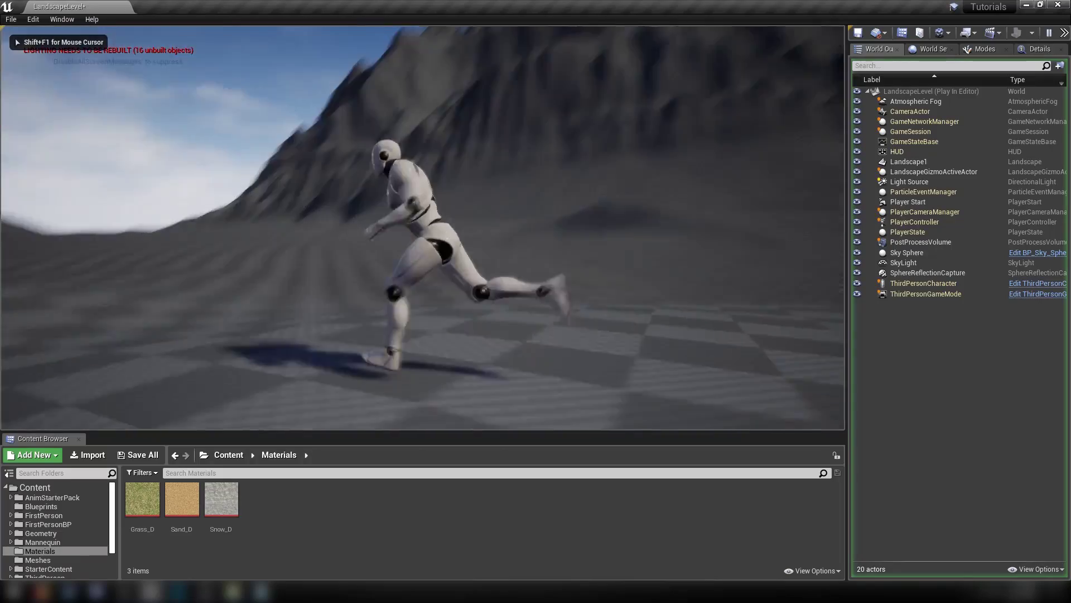
key(w)
key(d)
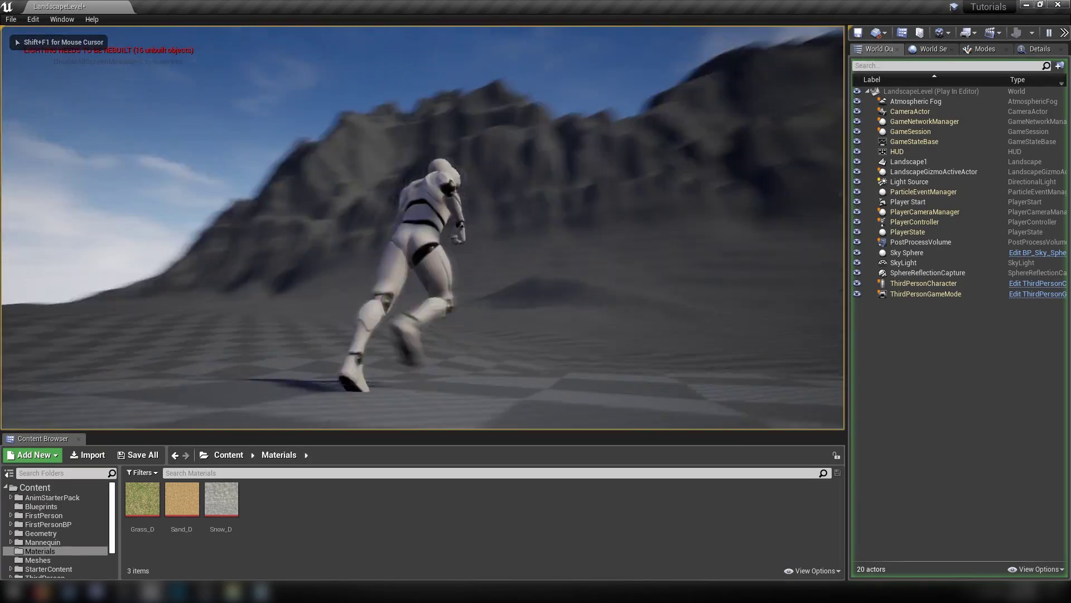
key(a)
key(d)
key(a)
key(d)
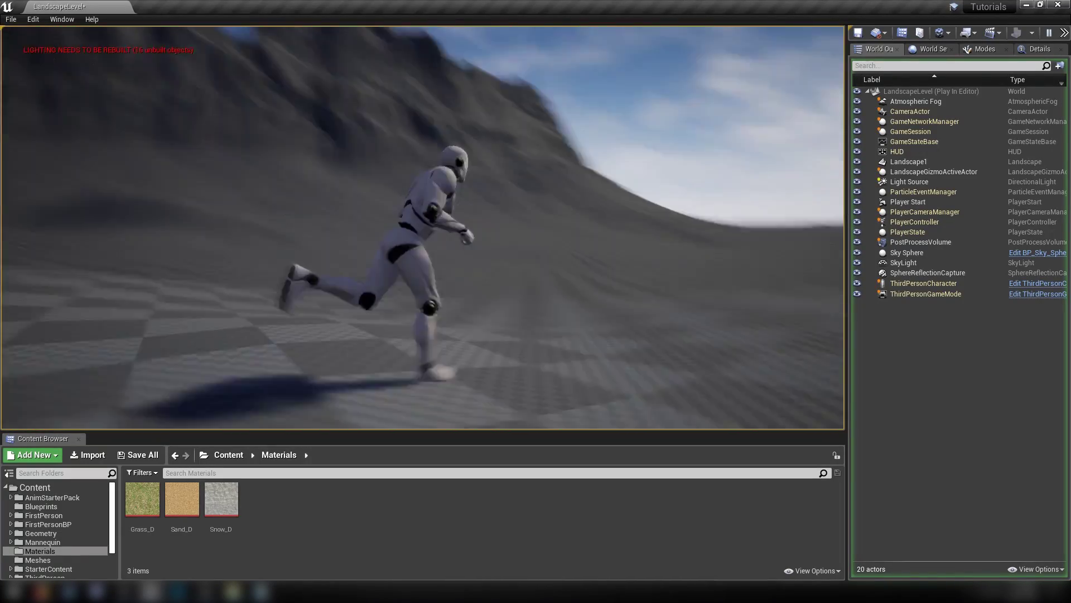
key(a)
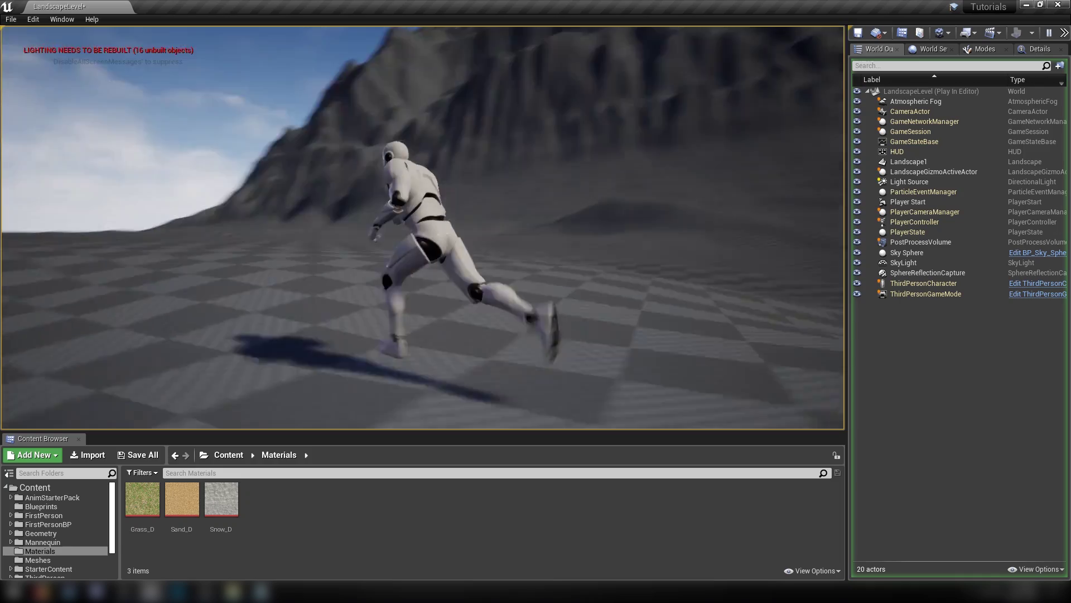
key(d)
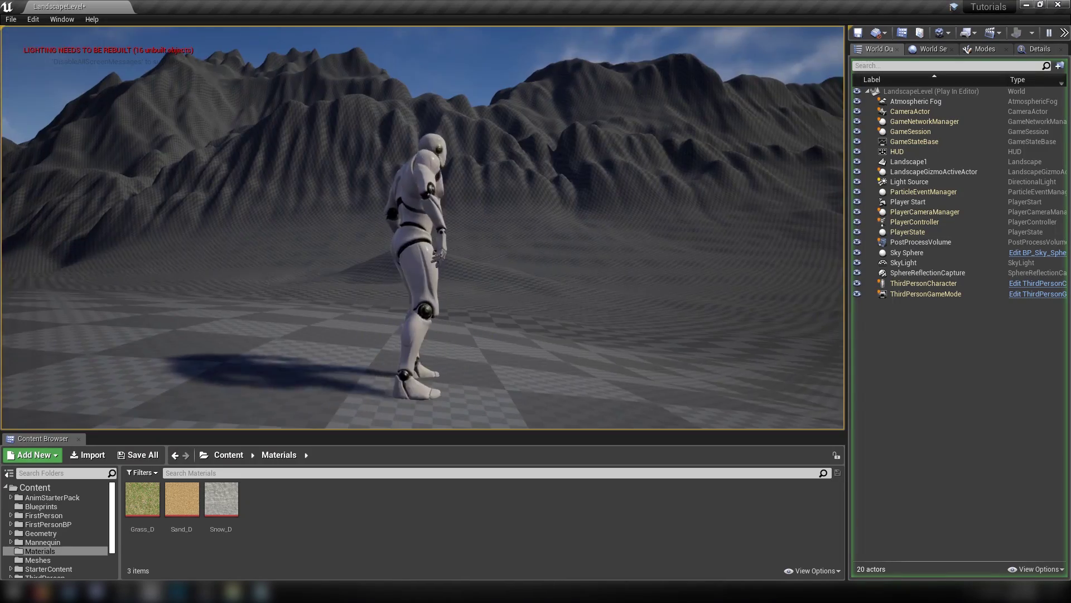
key(Escape)
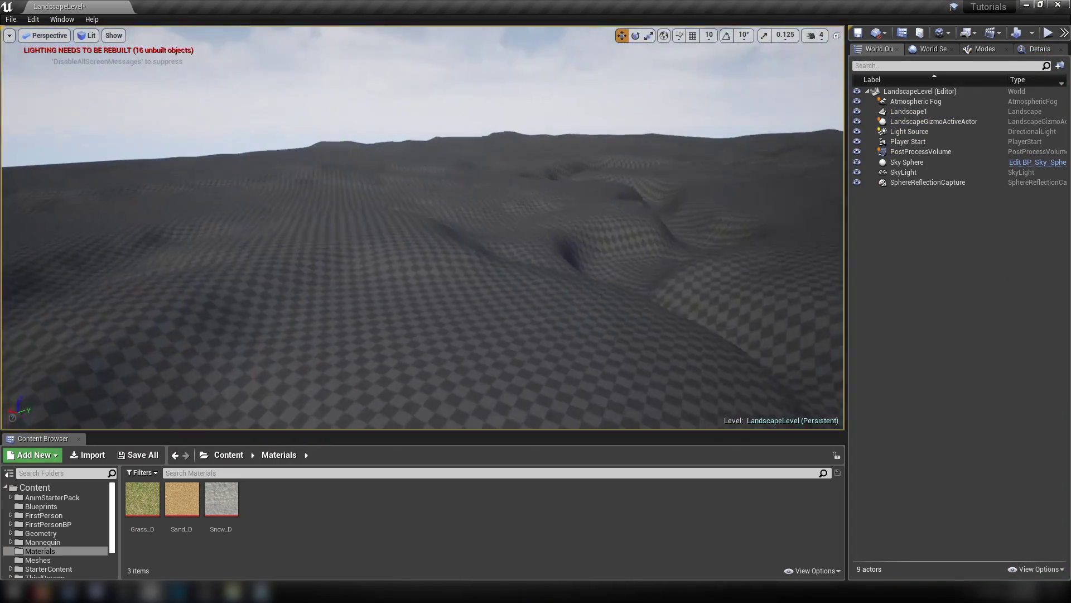
Select the Atmospheric Fog actor and set its Sun Multiplier to 2.5 and Fog Multiplier to about 0.58
right_drag(539, 227, 740, 212)
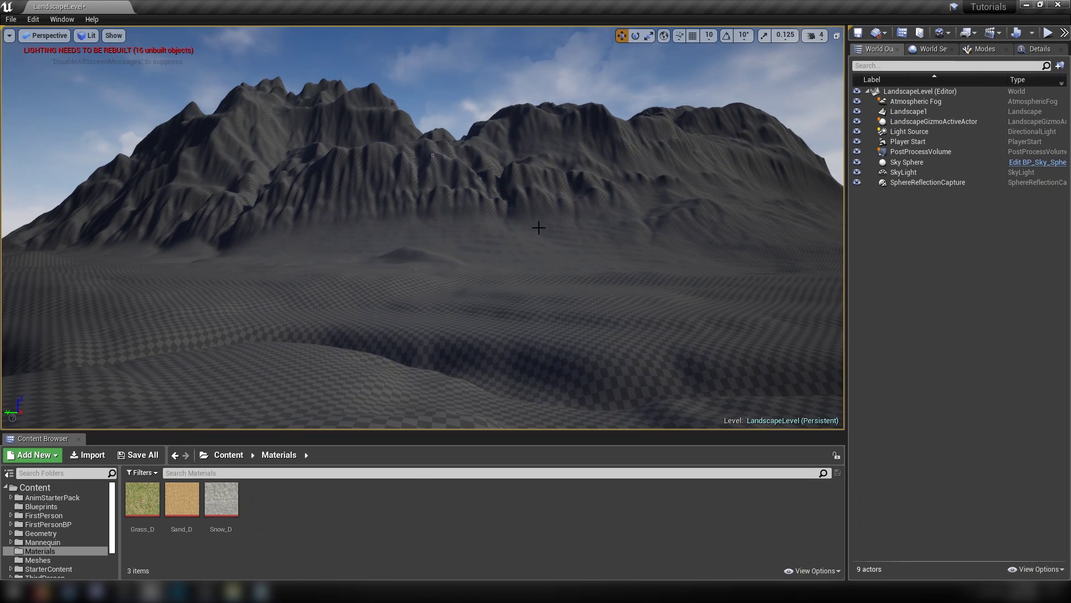
click(909, 101)
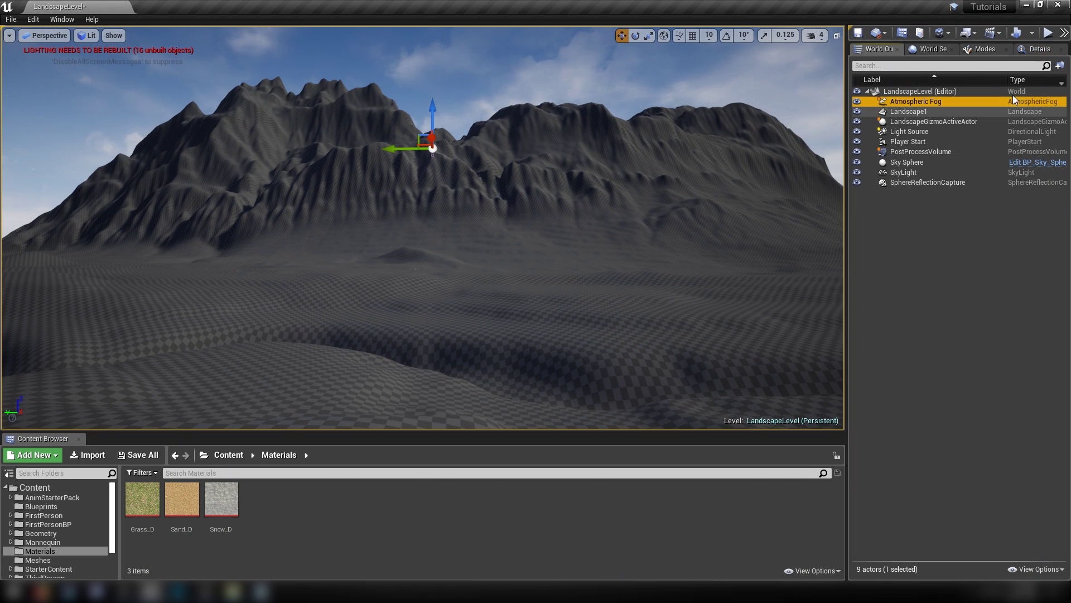
click(1039, 49)
mouse_move(406, 198)
right_down()
mouse_move(386, 195)
mouse_move(409, 195)
right_up()
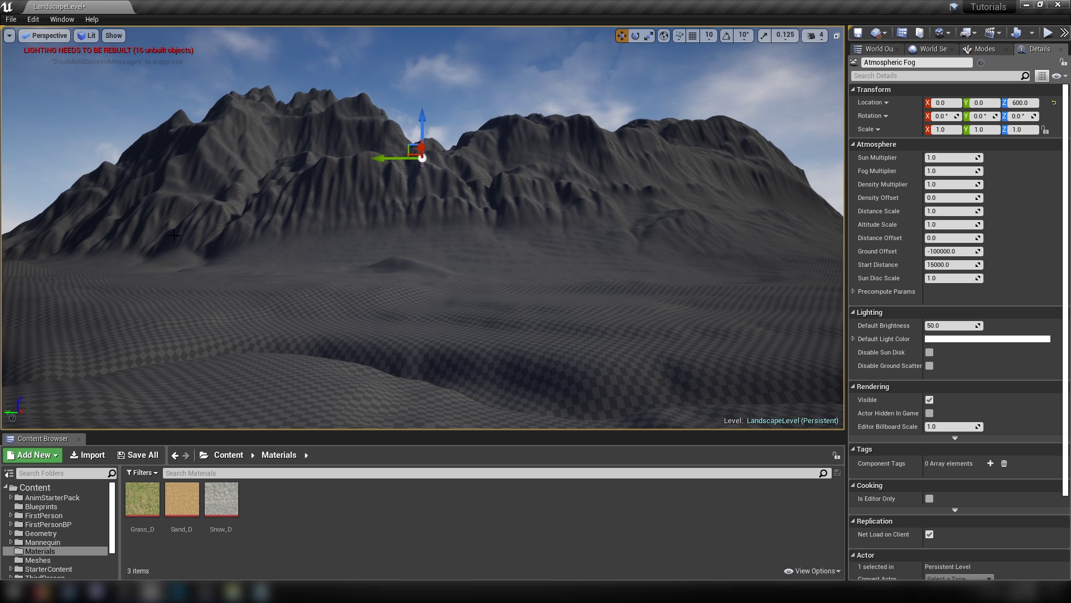
mouse_move(174, 235)
right_down()
mouse_move(120, 235)
mouse_move(287, 235)
mouse_move(158, 237)
right_up()
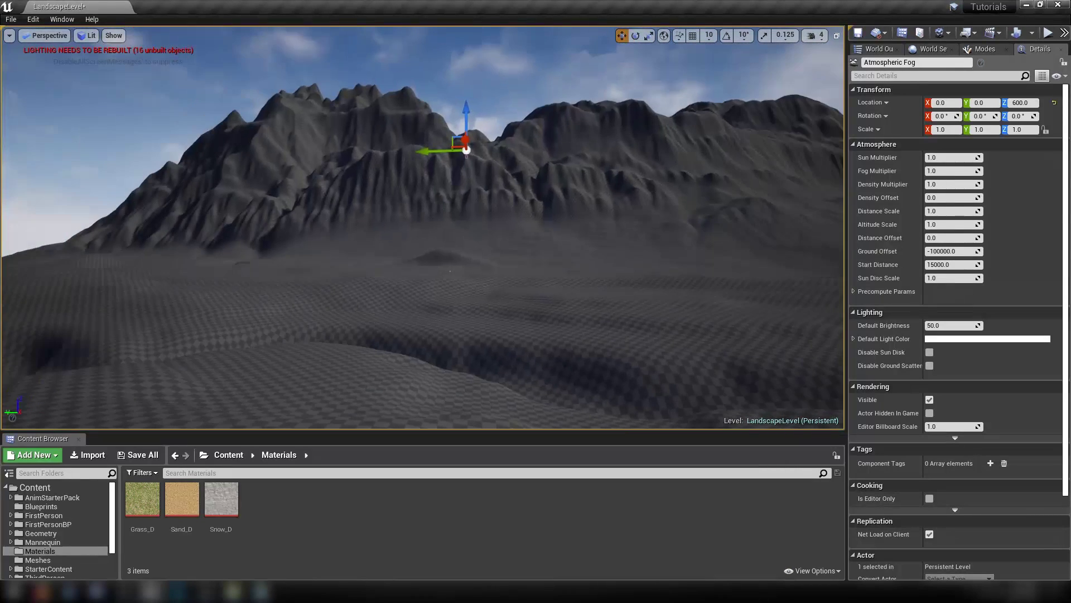
right_drag(325, 252, 336, 257)
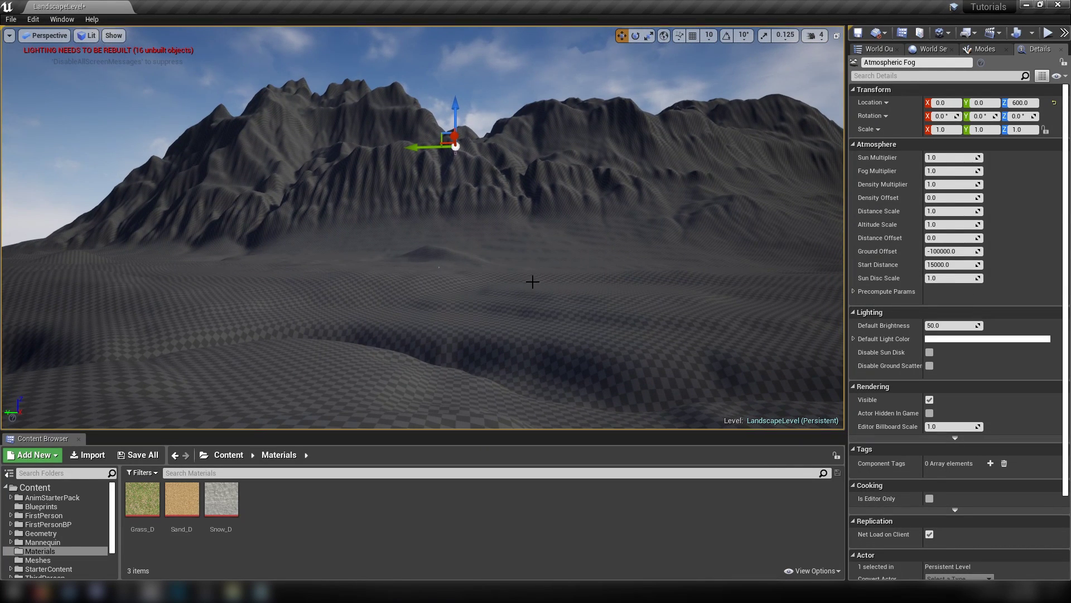
right_drag(532, 281, 564, 273)
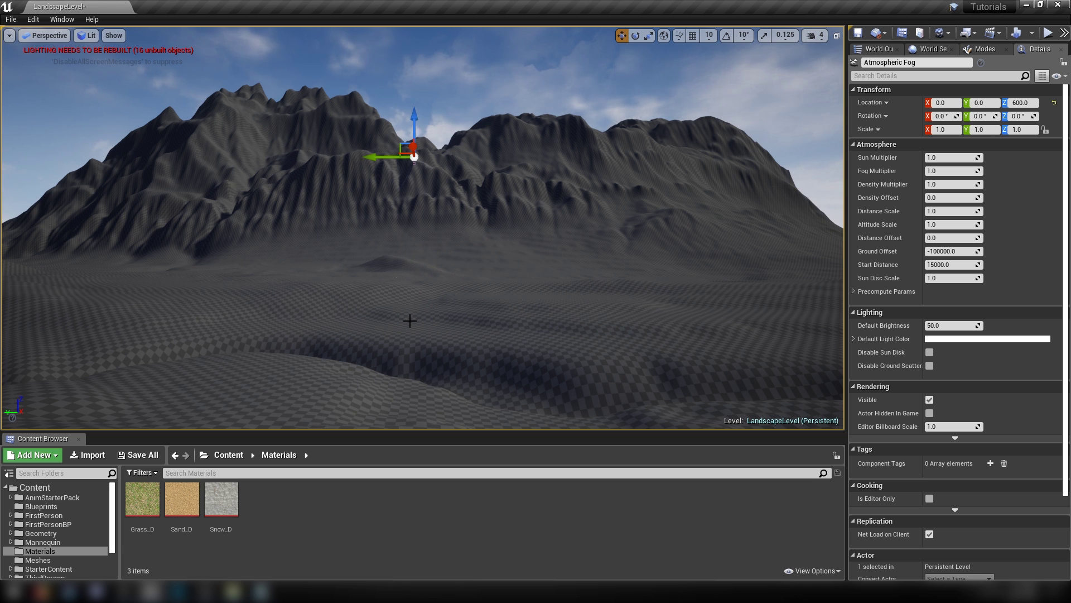
right_drag(410, 321, 365, 319)
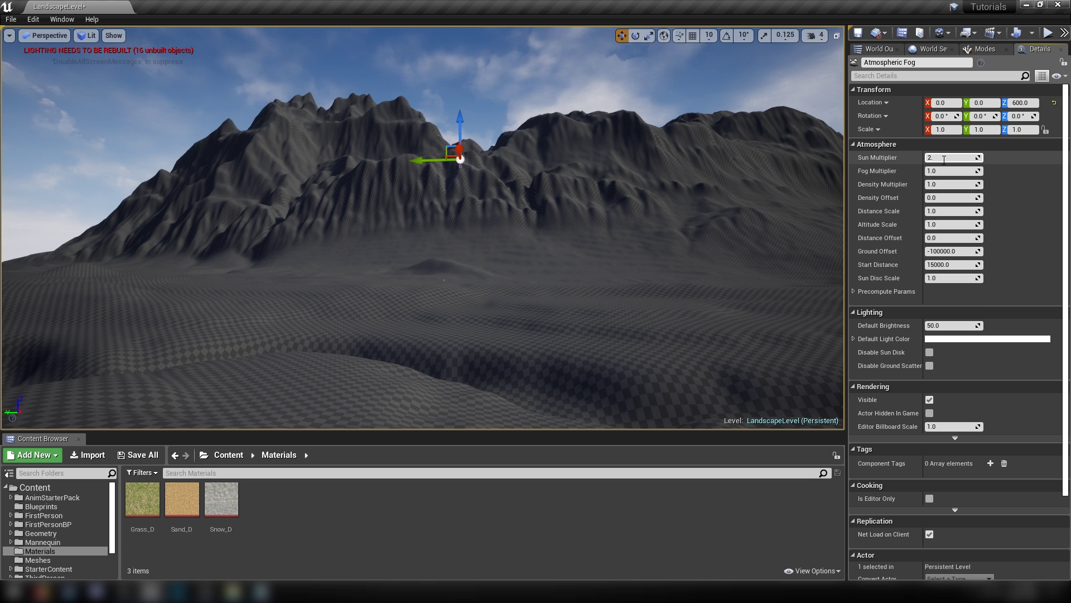
text(5)
key(Return)
mouse_move(718, 183)
right_down()
mouse_move(736, 180)
mouse_move(791, 118)
mouse_move(731, 169)
right_up()
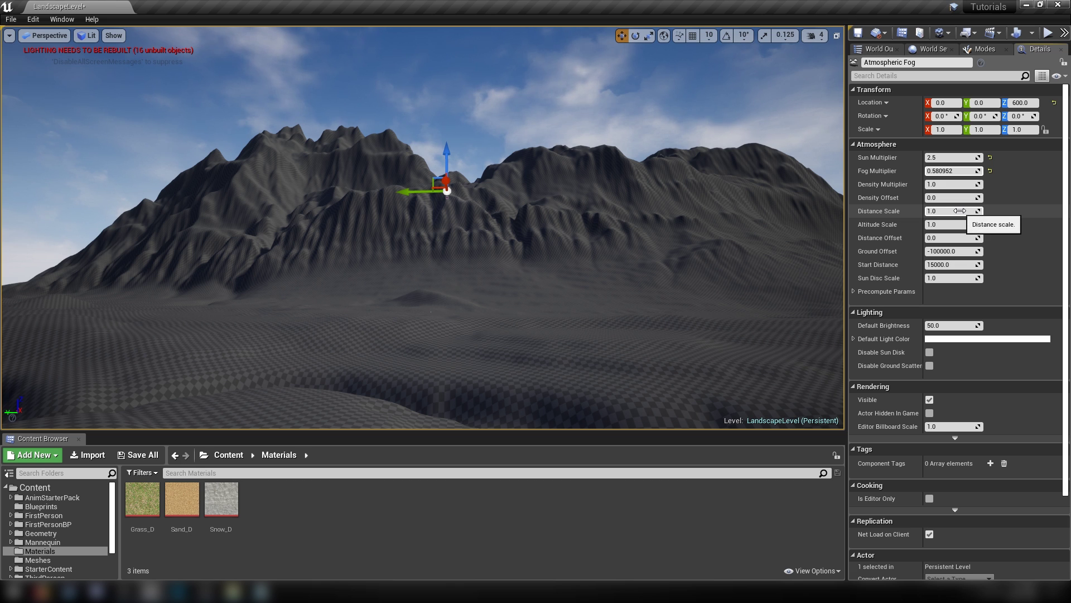
Set the atmospheric fog's Distance Scale to 0.1, Start Distance to about 4459, Ground Offset to 0 and Distance Offset to about 4.54
drag(958, 211, 943, 211)
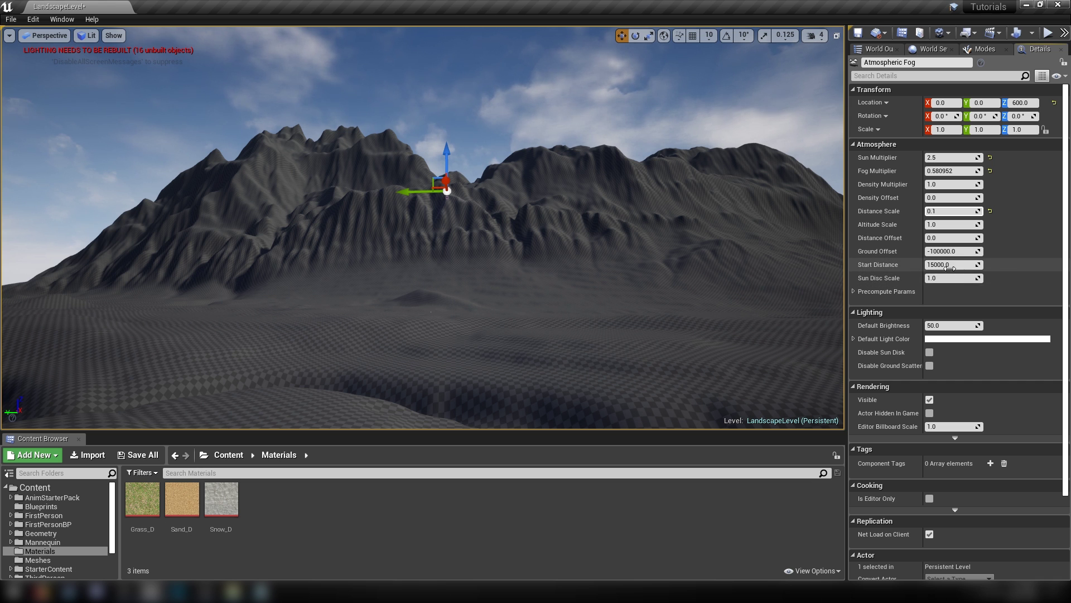
drag(954, 265, 940, 265)
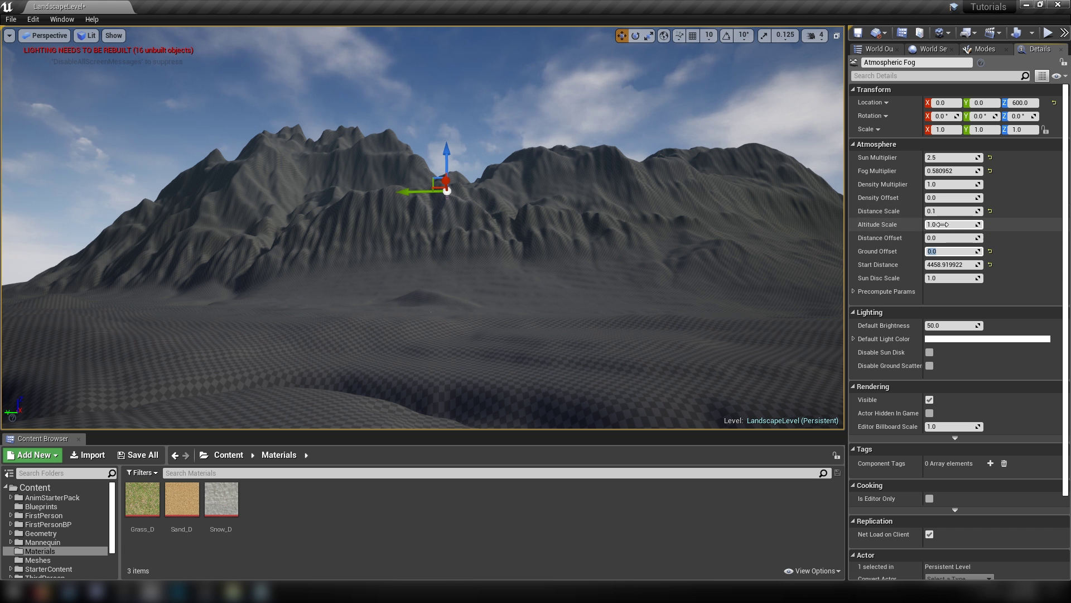
drag(945, 238, 954, 238)
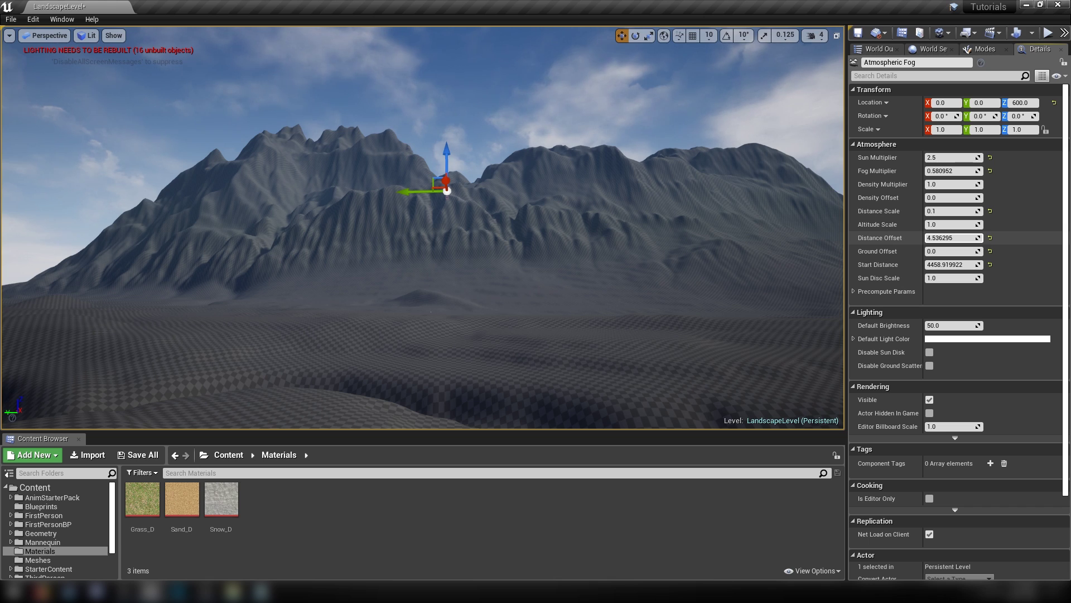
mouse_move(623, 238)
right_down()
mouse_move(632, 264)
mouse_move(561, 258)
mouse_move(626, 253)
right_up()
key(w)
key(s)
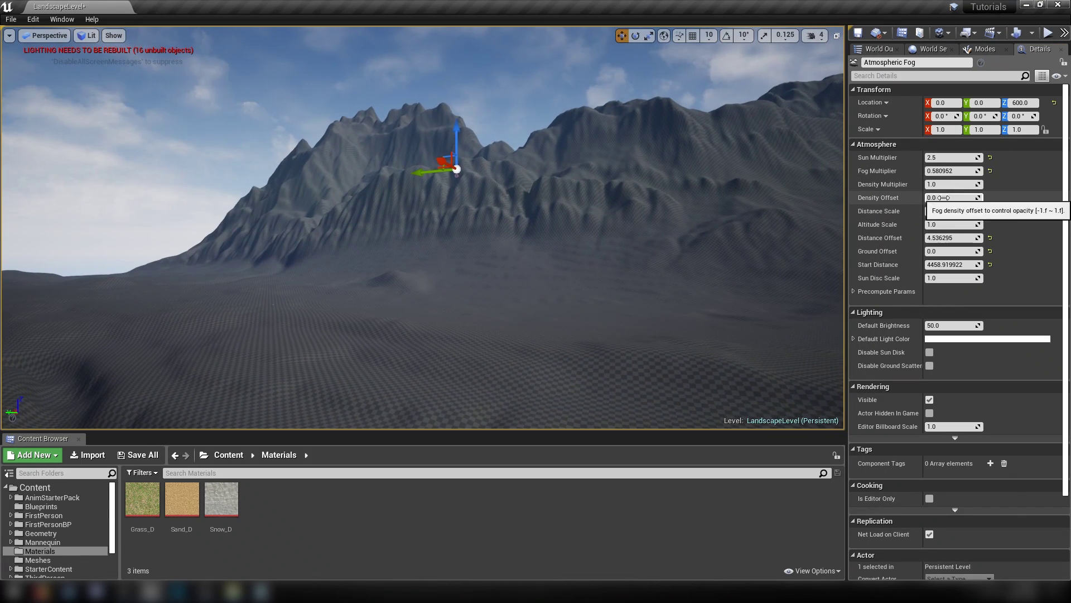
Try a Density Offset of about 0.91 on the atmospheric fog and check it against the mountains
mouse_move(943, 198)
mouse_down()
mouse_move(929, 198)
mouse_move(949, 197)
mouse_up()
right_drag(625, 240, 543, 221)
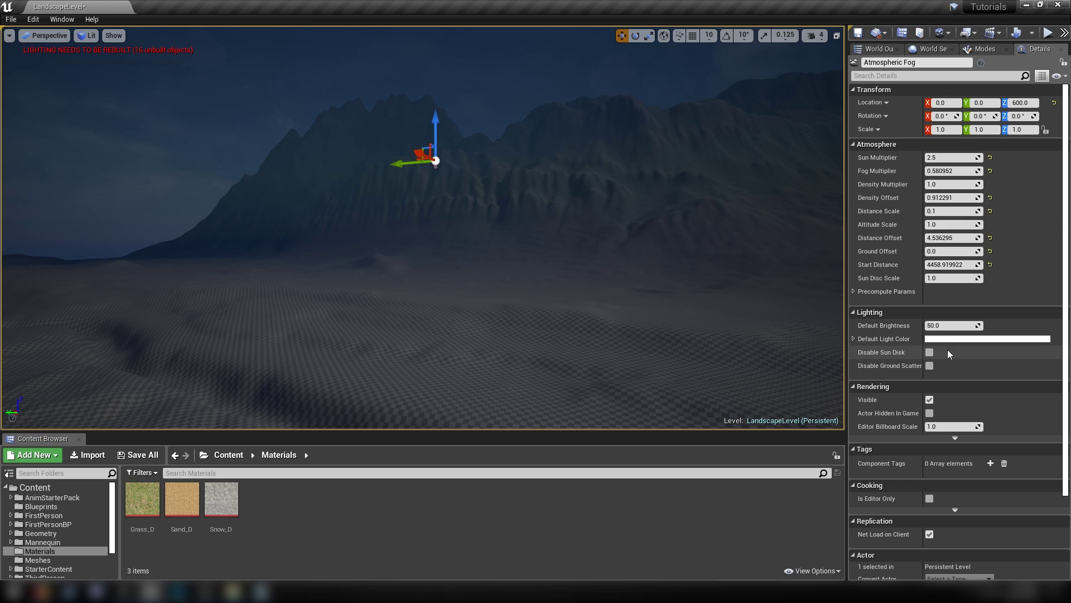
click(960, 339)
drag(813, 376, 771, 388)
drag(882, 371, 881, 391)
drag(830, 366, 778, 405)
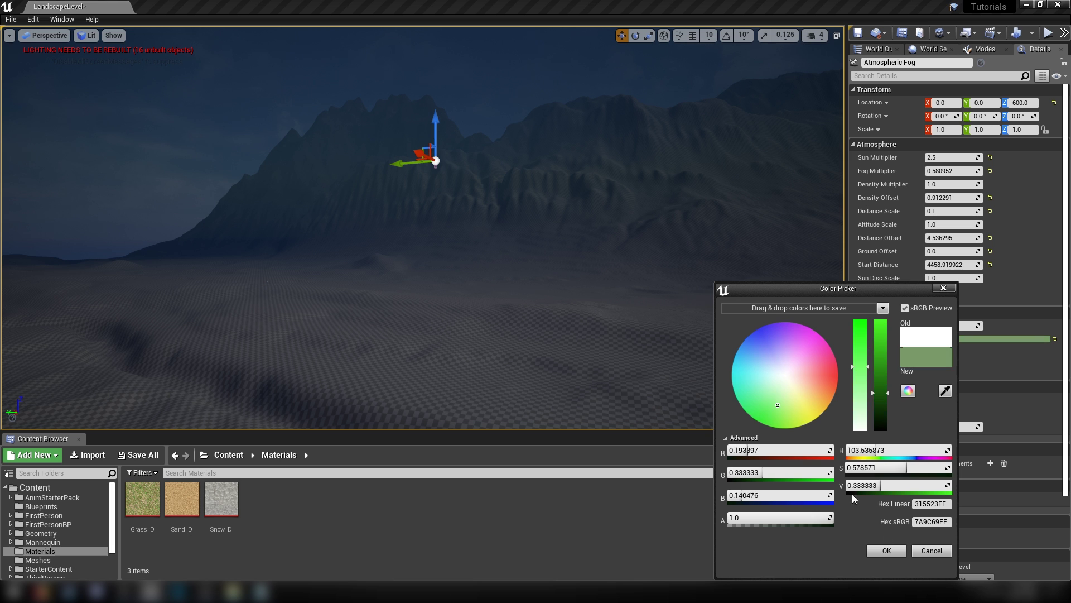
click(931, 551)
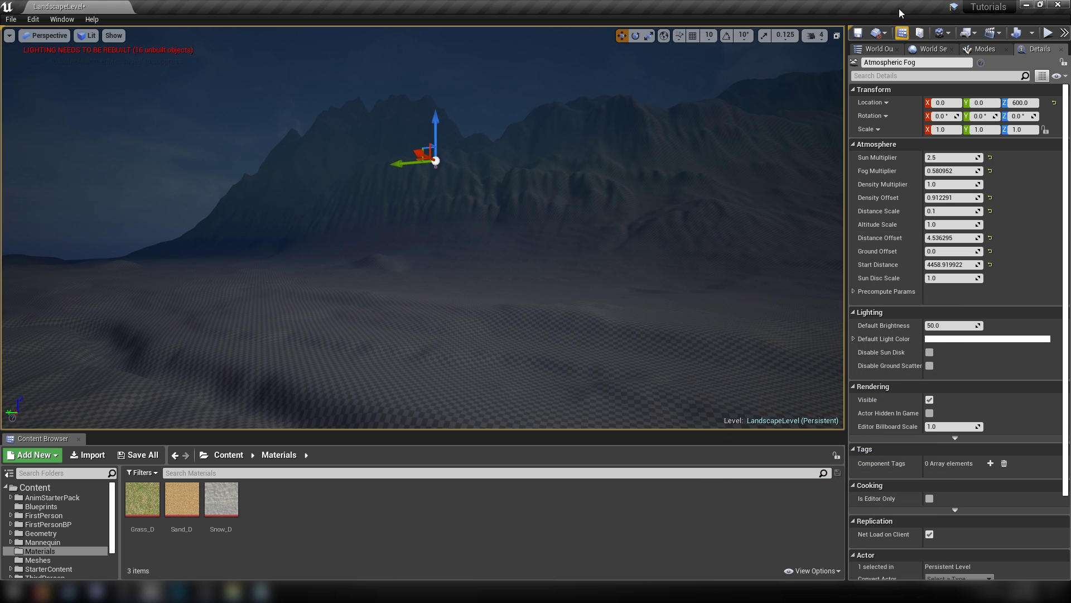
click(878, 48)
click(910, 132)
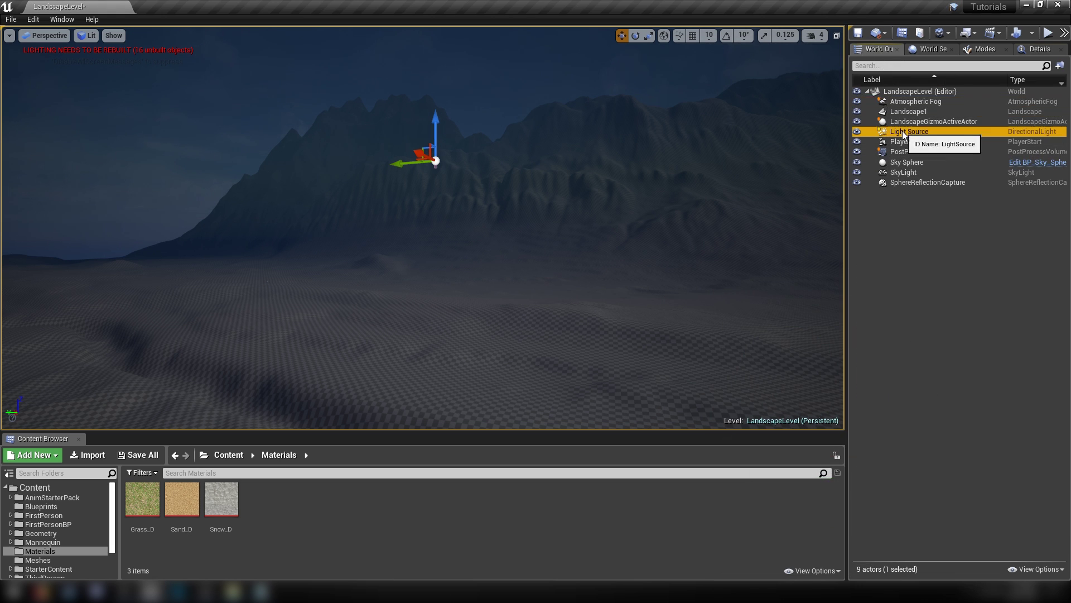
click(1039, 49)
click(955, 279)
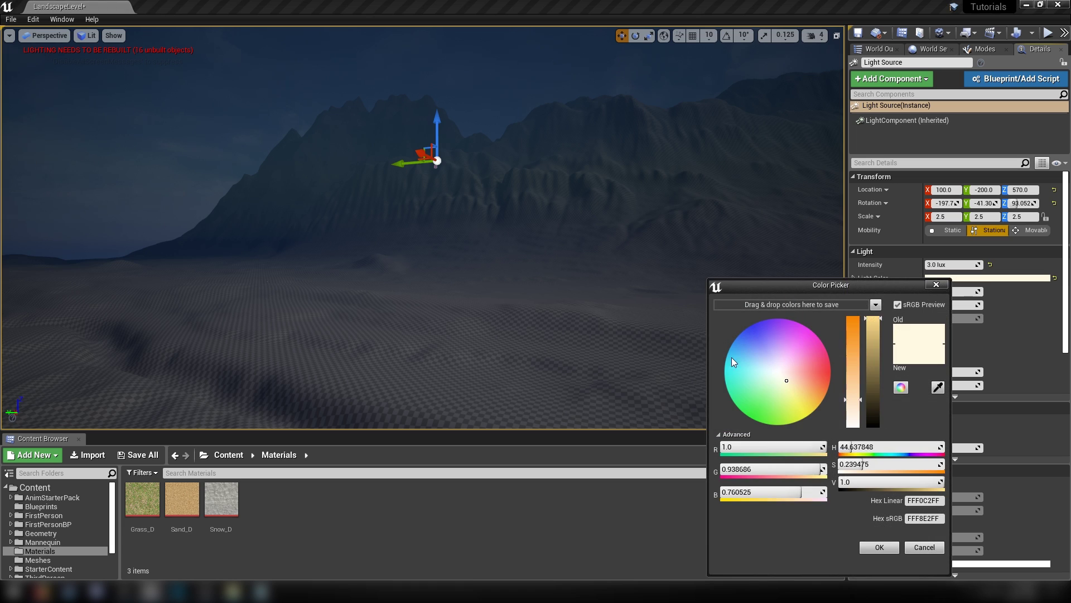
drag(732, 357, 855, 431)
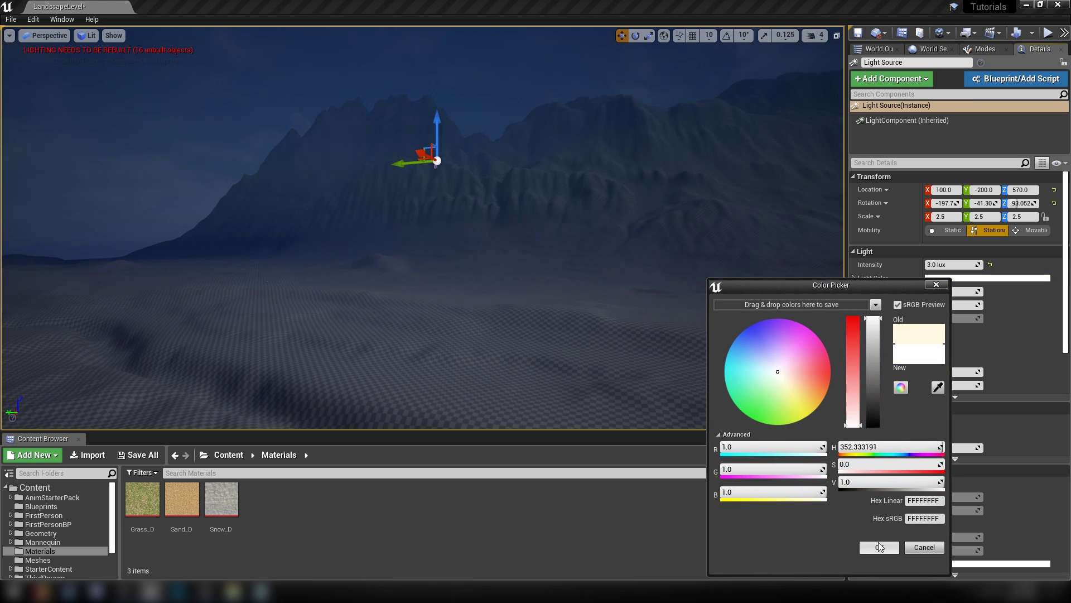
click(911, 549)
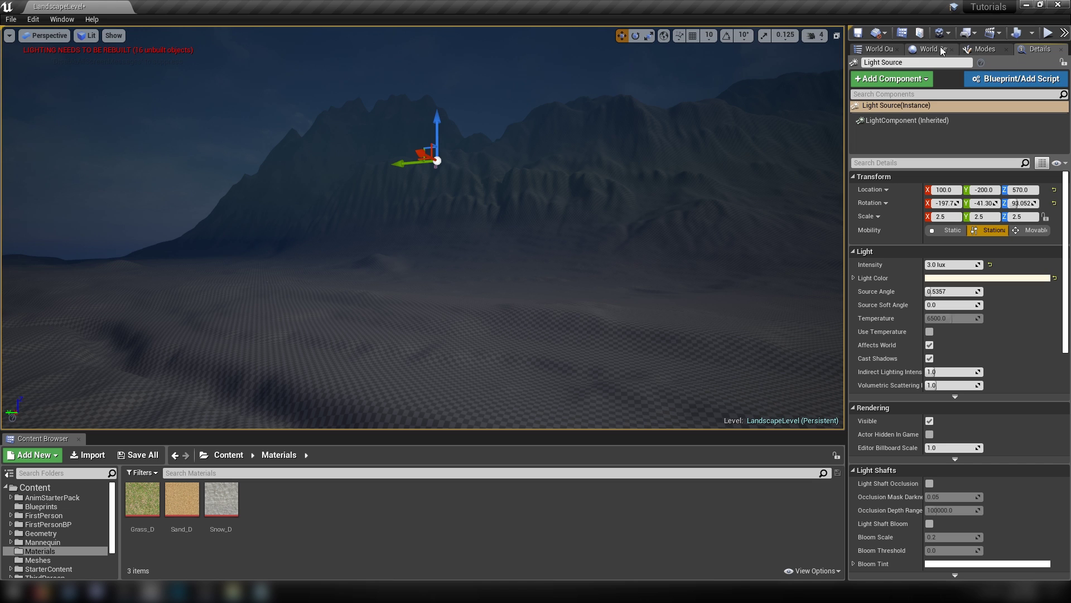
Select the Atmospheric Fog actor again and reset its Density Offset to the default
click(878, 49)
click(907, 103)
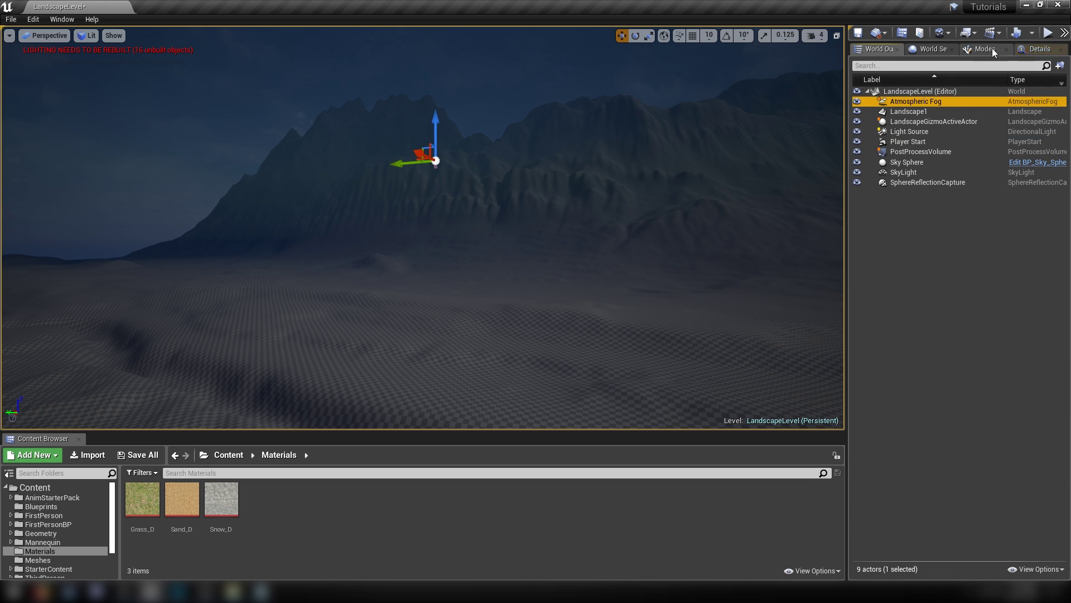
click(1038, 49)
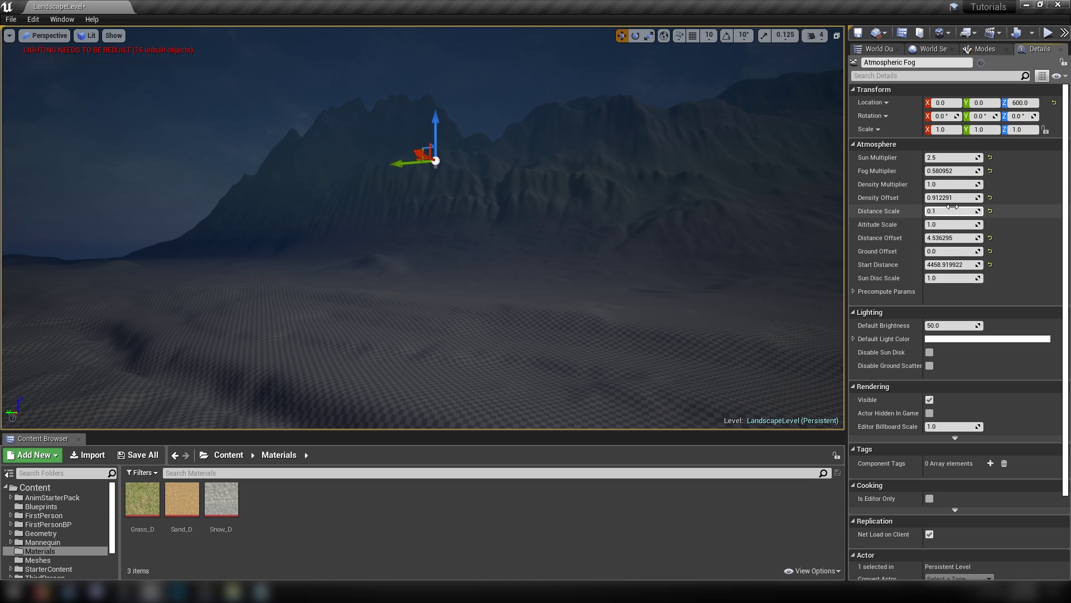
click(990, 198)
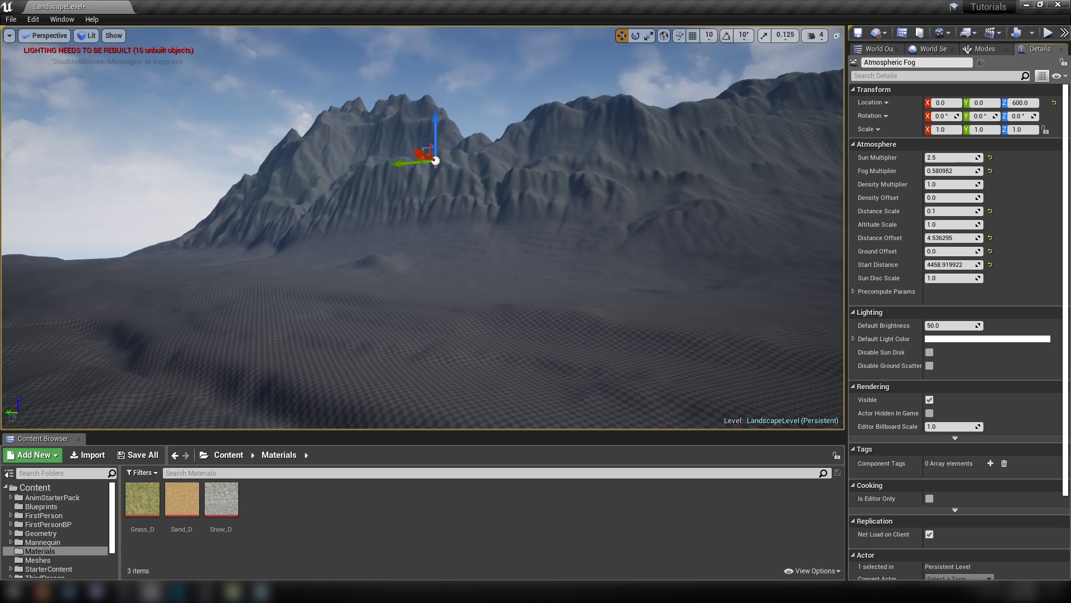
Lower the atmospheric fog's Start Distance to about 3176, checking the haze over the plain and mountains
key(s)
right_drag(422, 228, 406, 242)
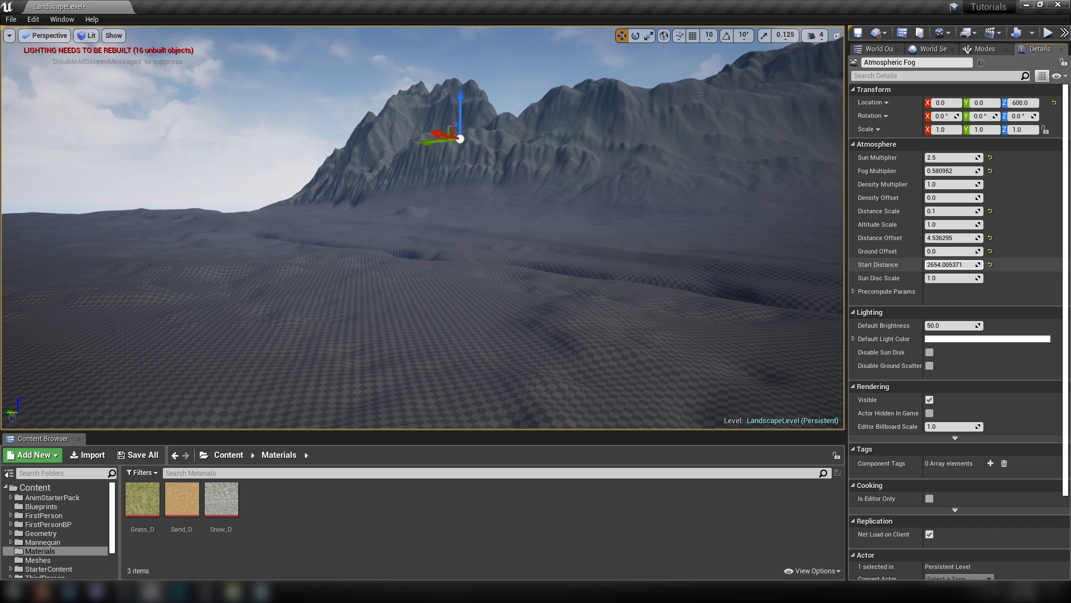
mouse_move(502, 240)
right_down()
mouse_move(492, 233)
mouse_move(525, 250)
mouse_move(435, 249)
mouse_move(490, 218)
mouse_move(534, 234)
mouse_move(501, 241)
mouse_move(503, 231)
right_up()
key(w)
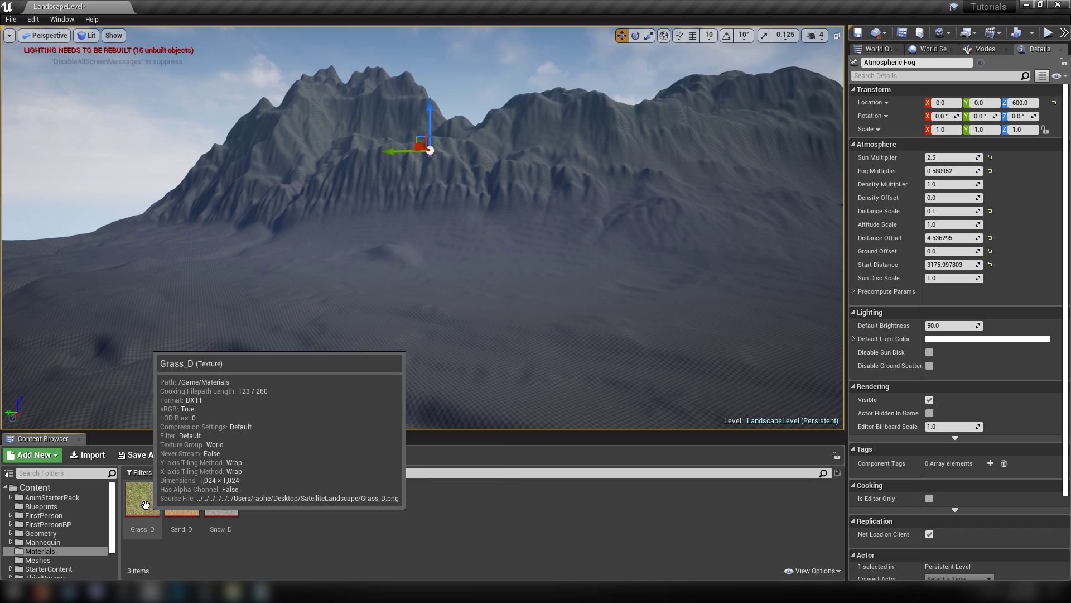
click(182, 500)
click(216, 505)
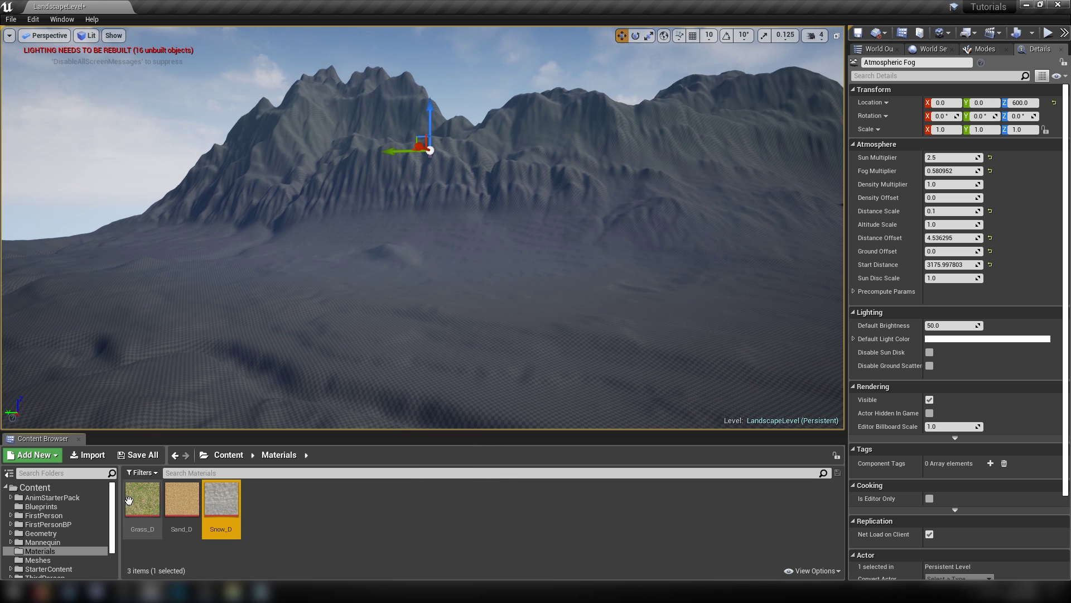
right_drag(486, 165, 472, 163)
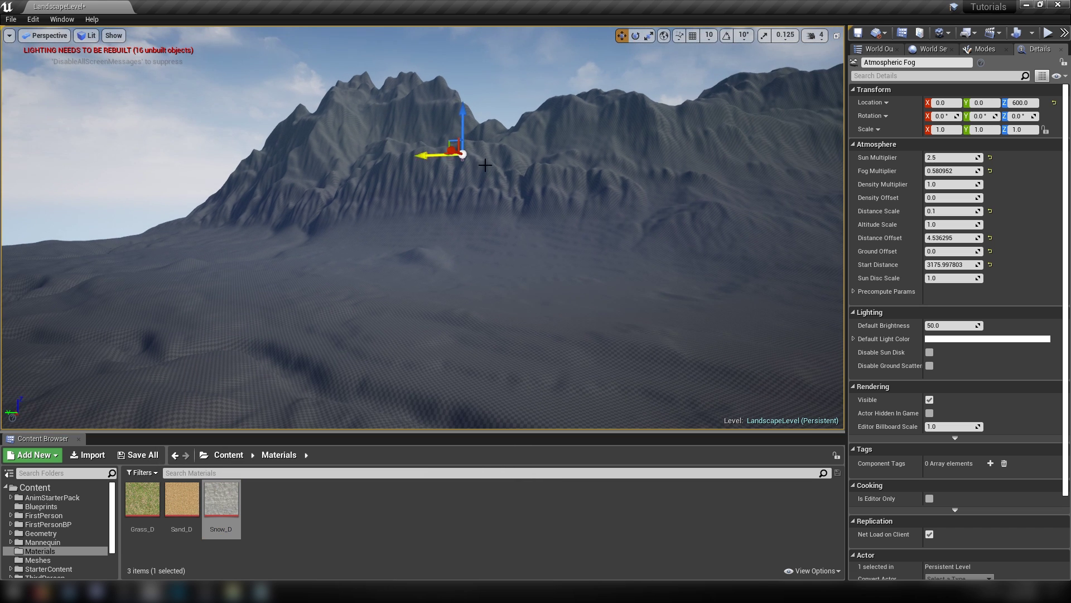
right_drag(433, 282, 380, 314)
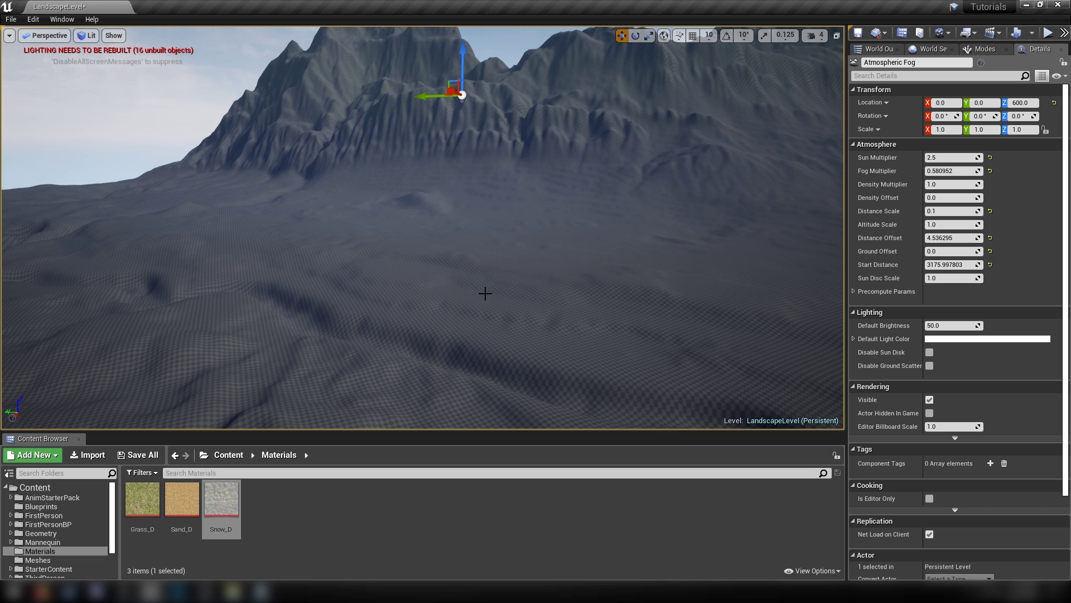
right_drag(592, 274, 608, 229)
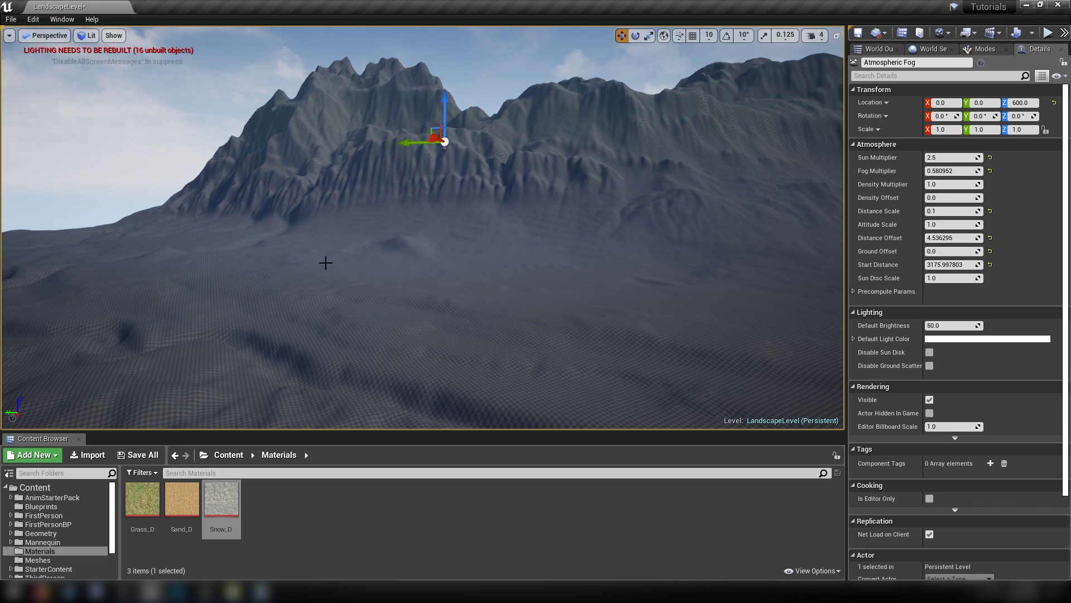
Create a material named SatelliteLandscape_MAT in the Materials folder and make a material instance from it, keeping the default instance name
click(370, 528)
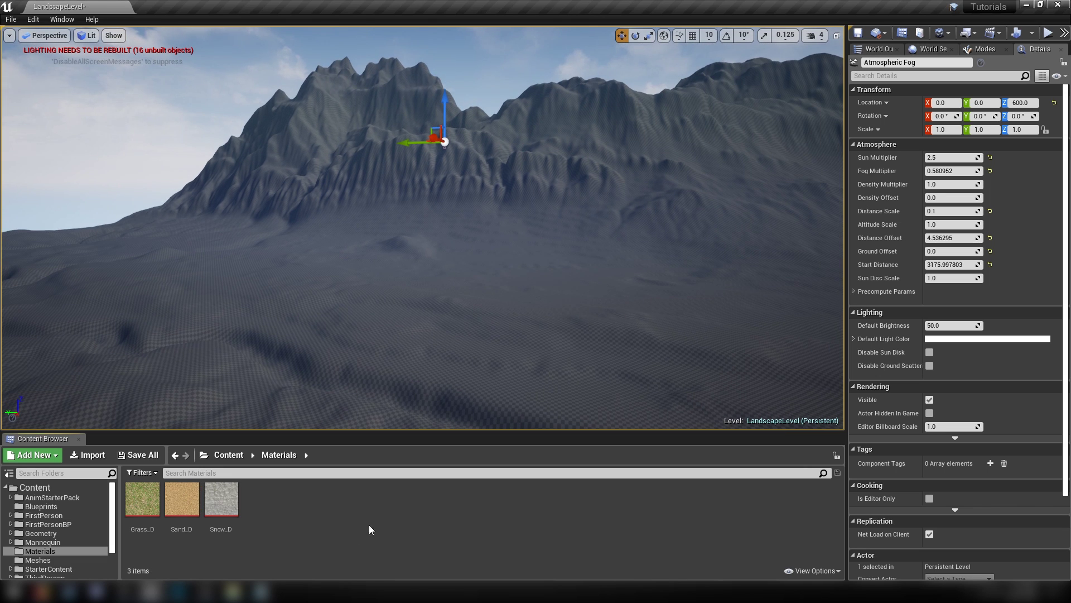
right_click(300, 497)
click(343, 284)
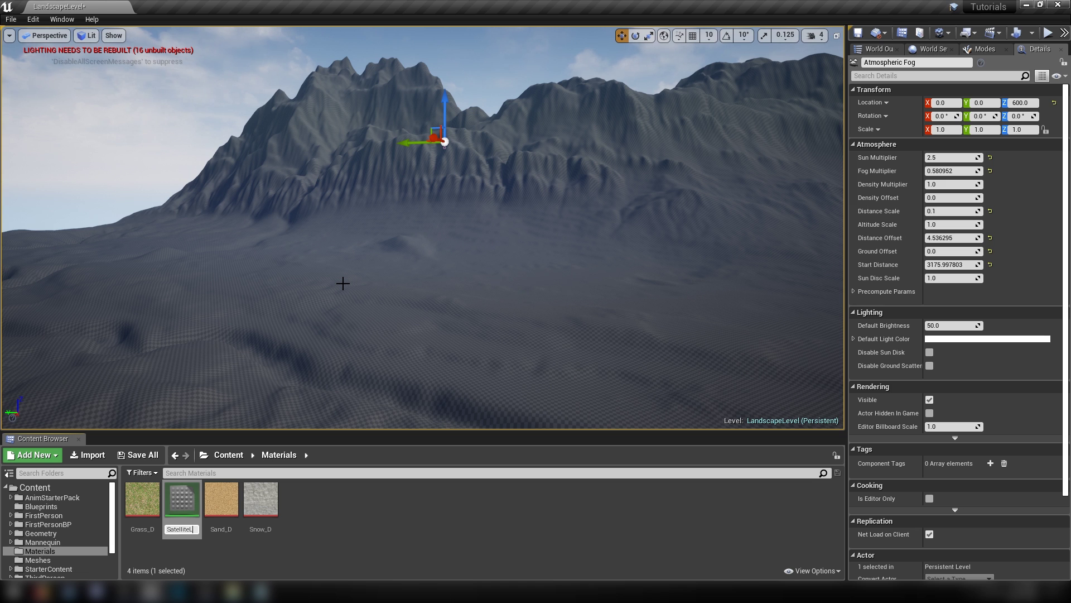
key(Return)
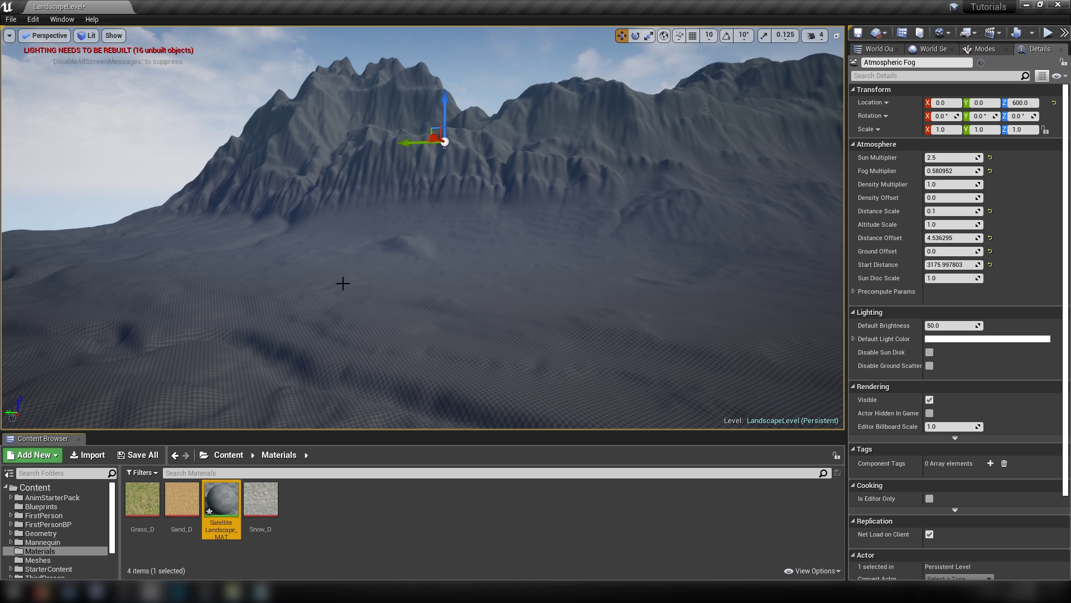
right_click(221, 500)
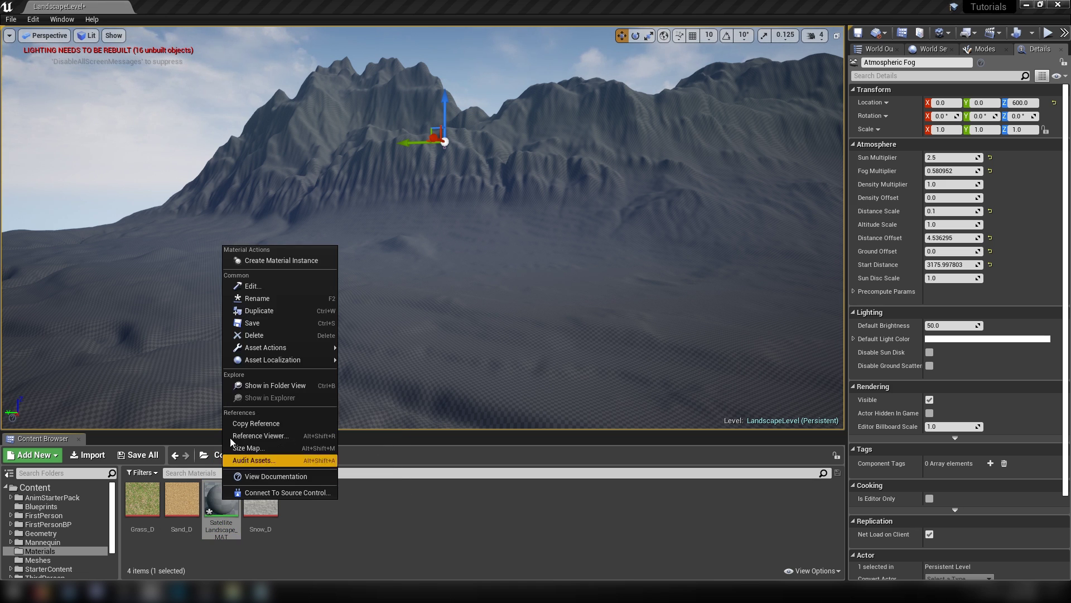
click(271, 258)
click(427, 544)
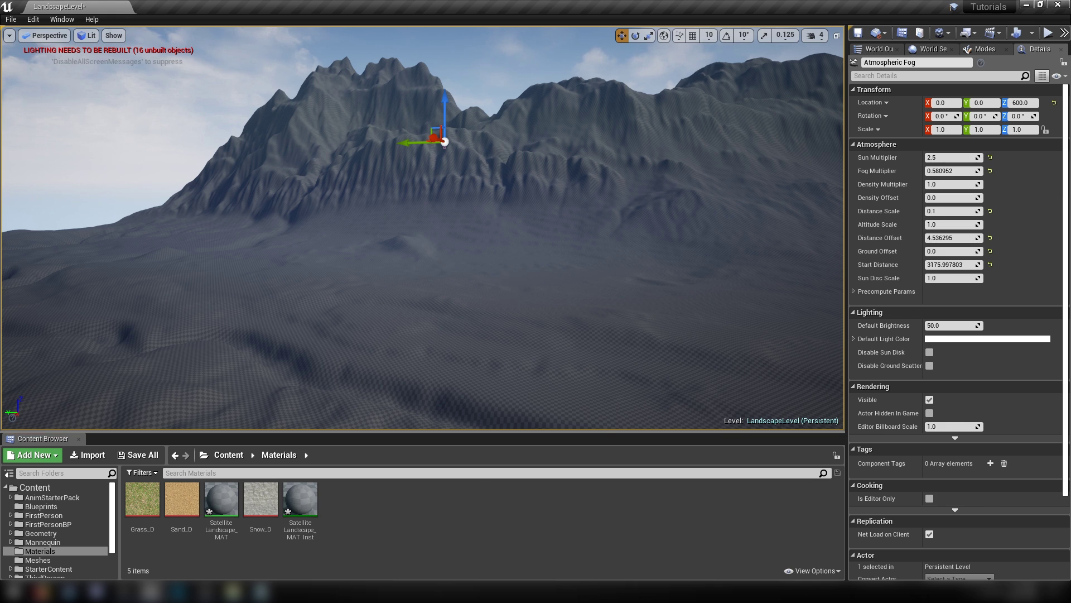
Select the landscape in the level and assign the SatelliteLandscape_MAT instance as its Landscape Material
click(515, 276)
drag(300, 499, 956, 444)
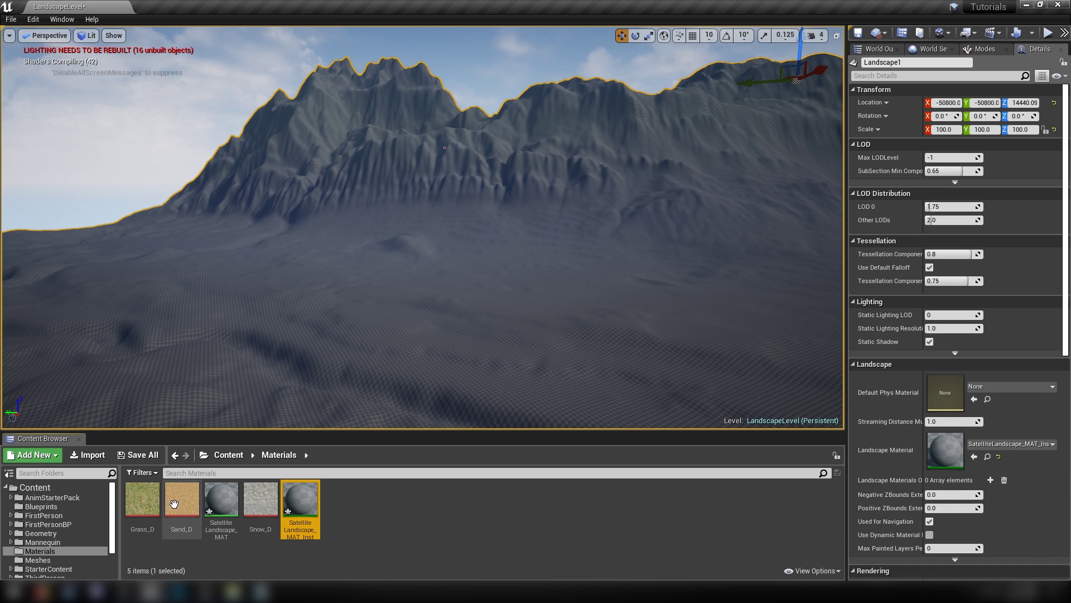
click(448, 541)
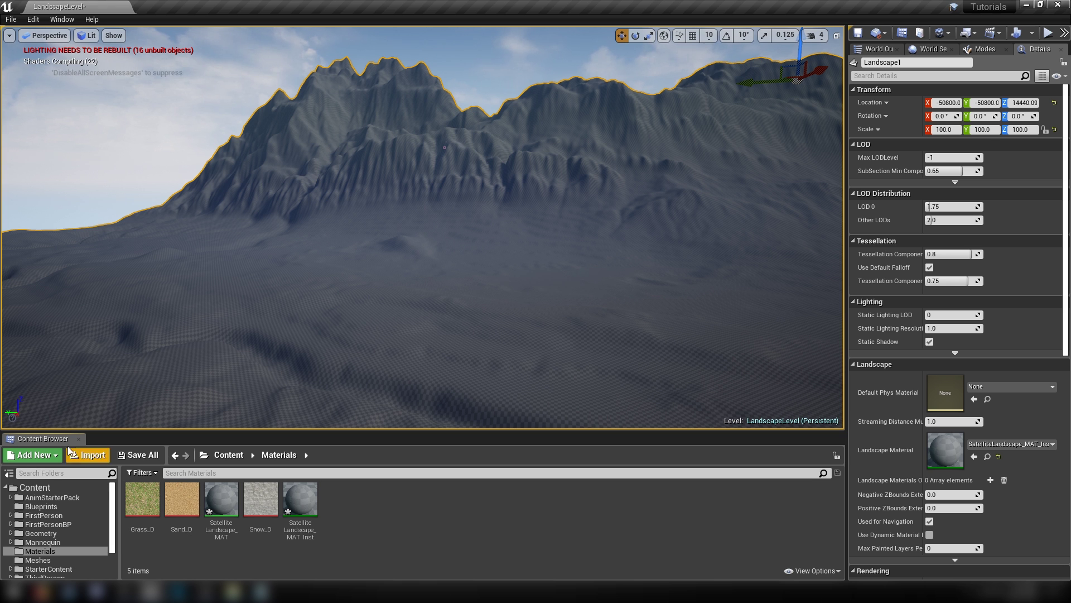
Import the Height_H heightmap texture into the Materials folder
click(89, 455)
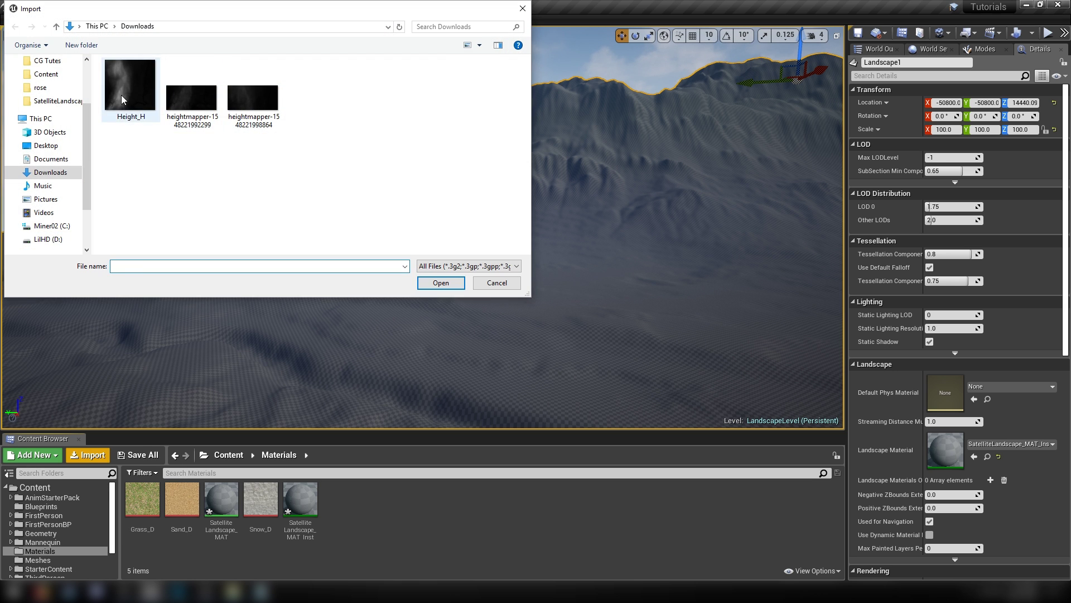
double_click(123, 100)
click(438, 510)
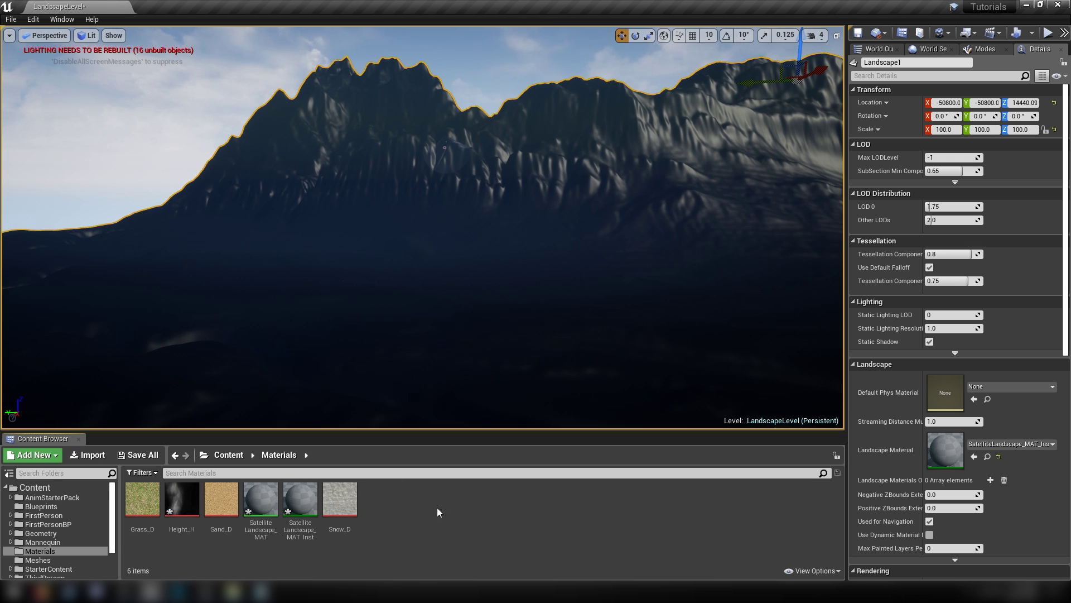
right_drag(438, 346, 402, 351)
Open the SatelliteLandscape_MAT material and add Grass_D, Height_H, Sand_D and Snow_D to its graph as texture samples
double_click(260, 500)
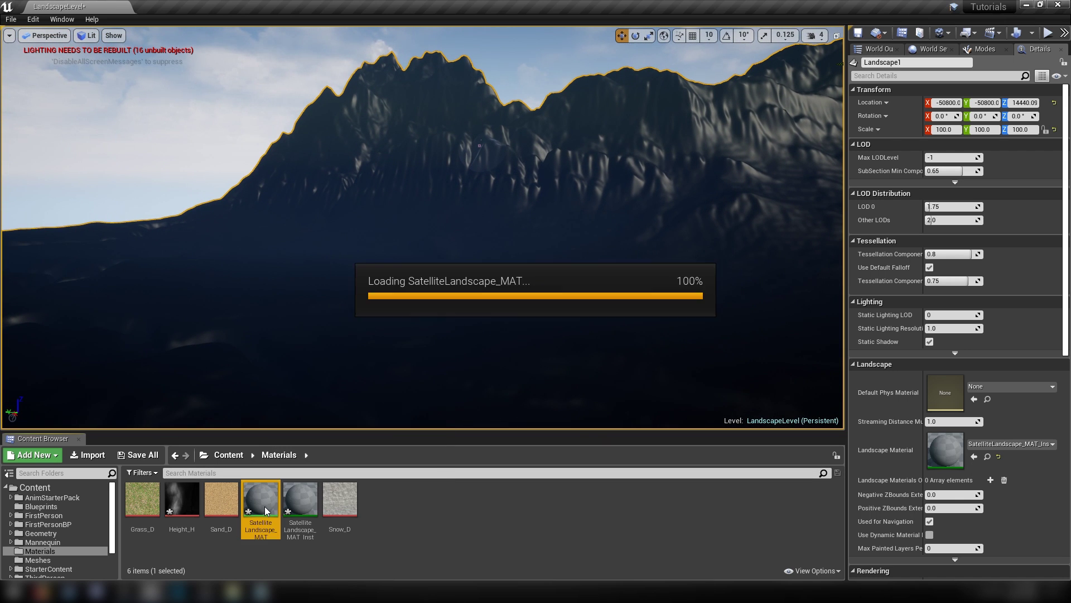
drag(391, 274, 649, 144)
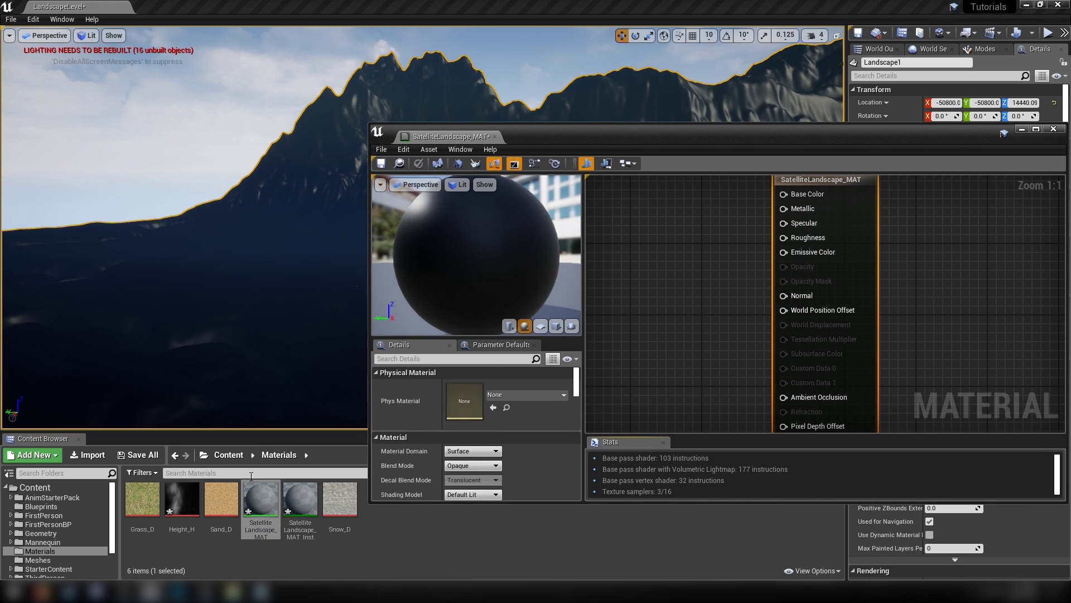
click(142, 499)
ctrl+click(196, 500)
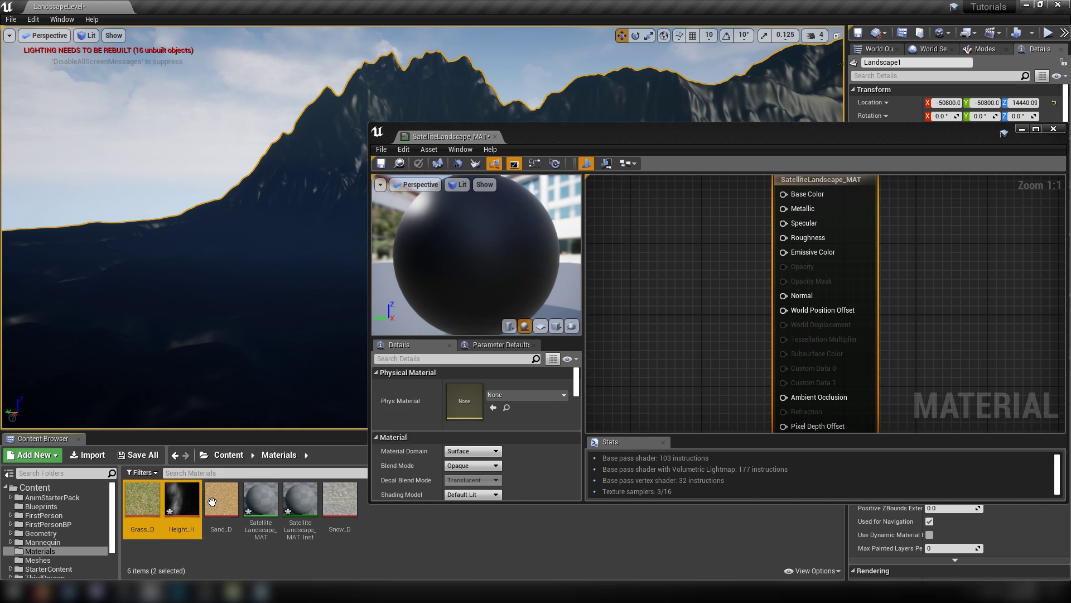
ctrl+click(221, 499)
ctrl+click(340, 499)
drag(223, 511, 643, 234)
click(632, 398)
Spread out the overlapping Sand_D and Snow_D samples and dock the material editor beside the LandscapeLevel tab
right_drag(607, 327, 753, 306)
drag(870, 360, 701, 360)
drag(857, 334, 677, 212)
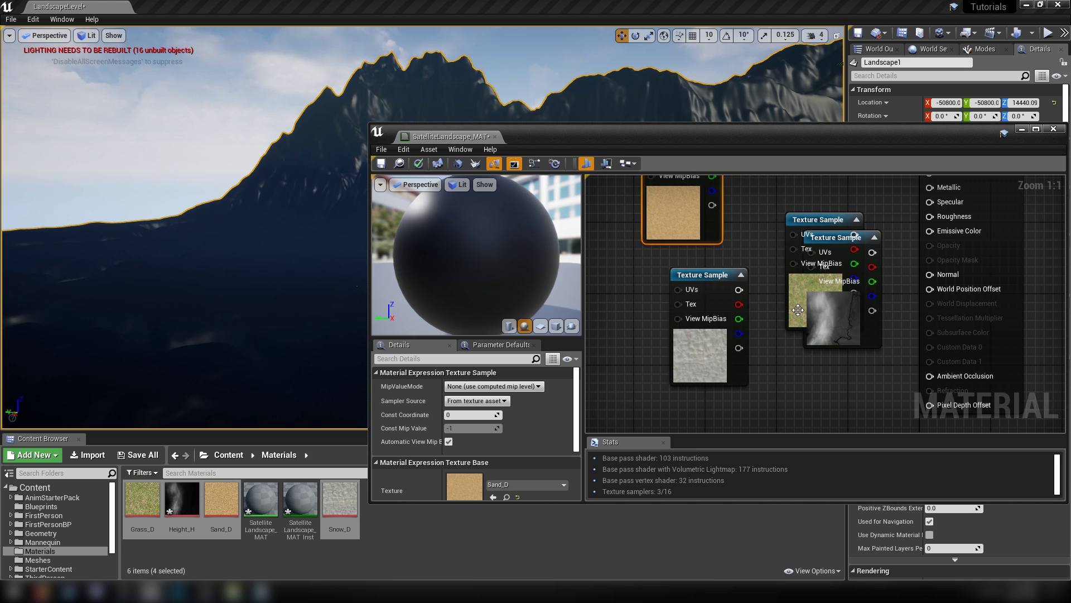
right_drag(764, 287, 777, 331)
drag(469, 135, 412, 4)
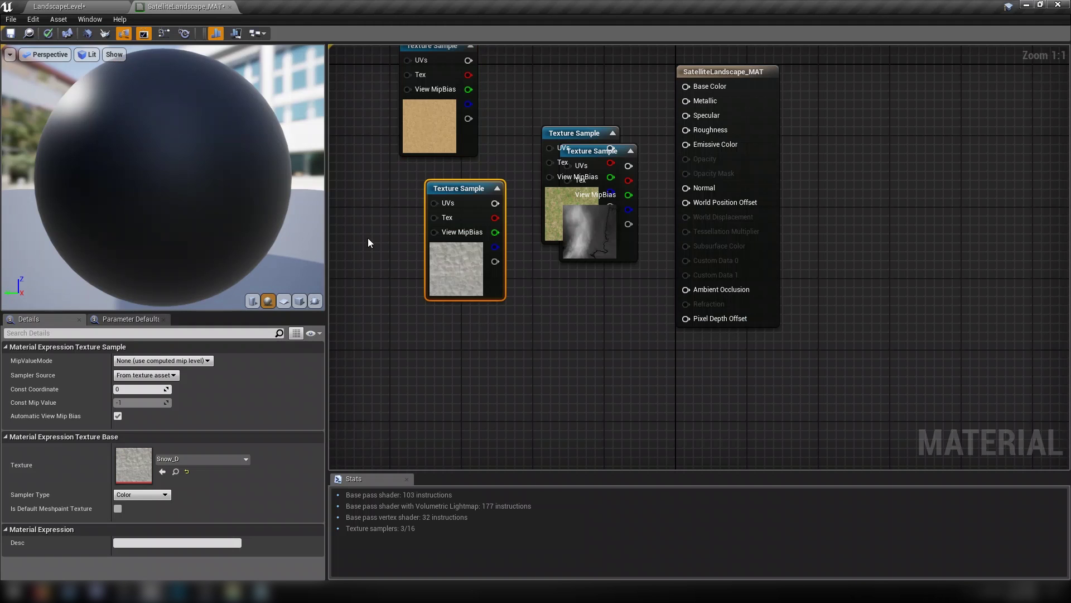
Move the Height_H texture sample clear of the grass, sand and snow samples
right_drag(367, 237, 540, 307)
click(485, 414)
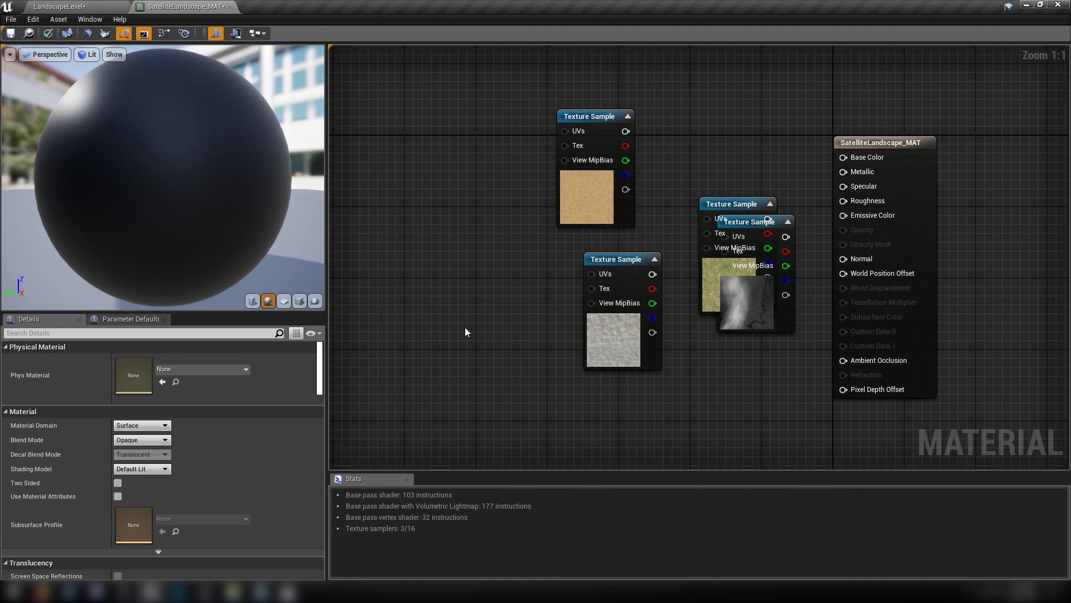
drag(760, 316, 398, 353)
right_drag(440, 370, 755, 350)
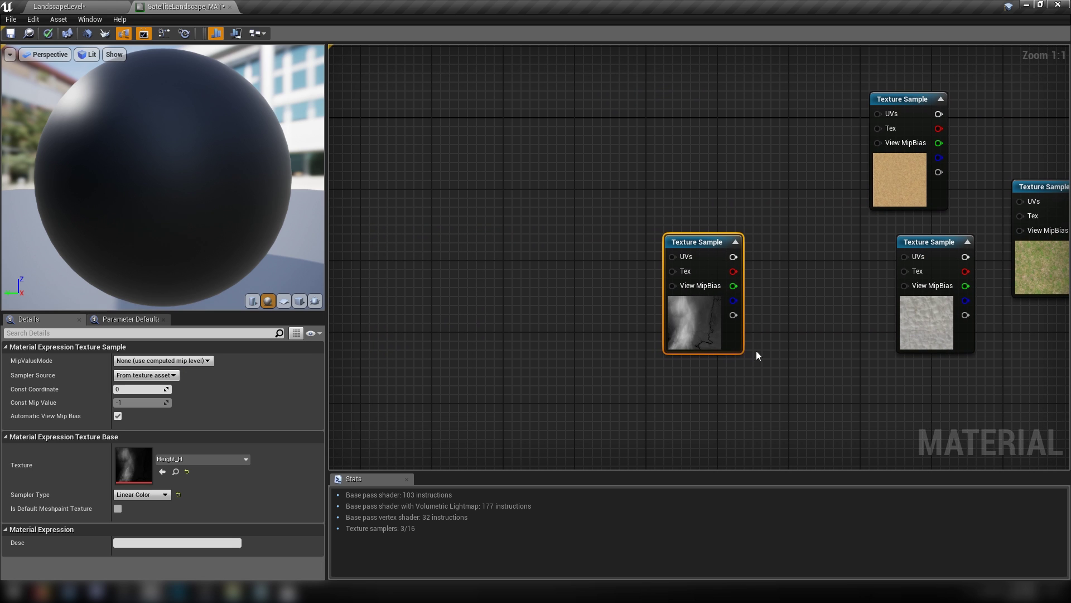
drag(710, 321, 746, 339)
click(551, 341)
Add a LandscapeLayerCoords node and place it level with the Height_H texture sample
right_click(525, 297)
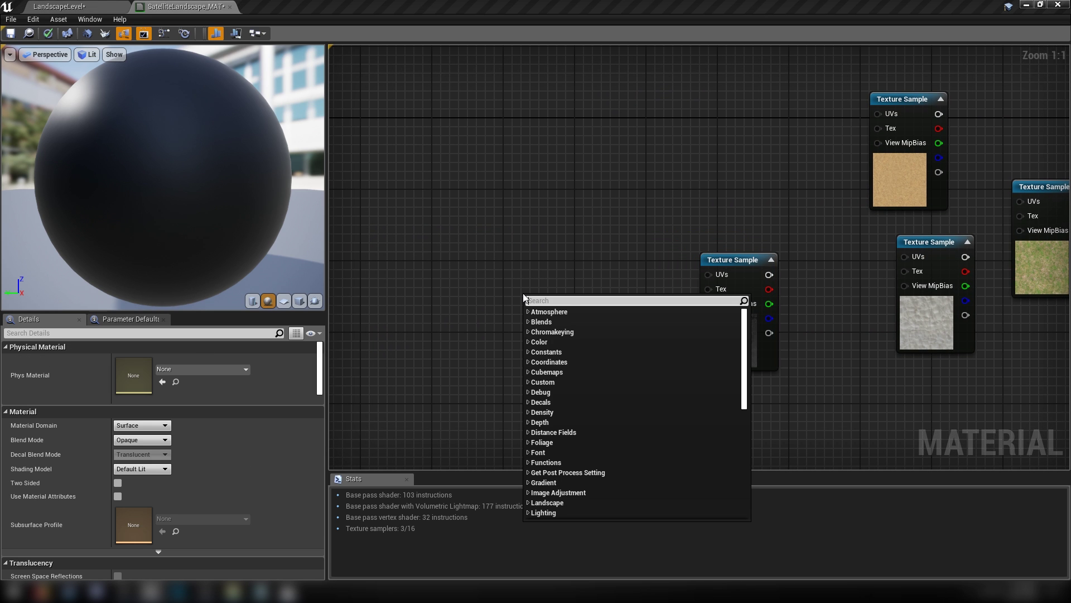
text(land)
key(Down)
key(Down)
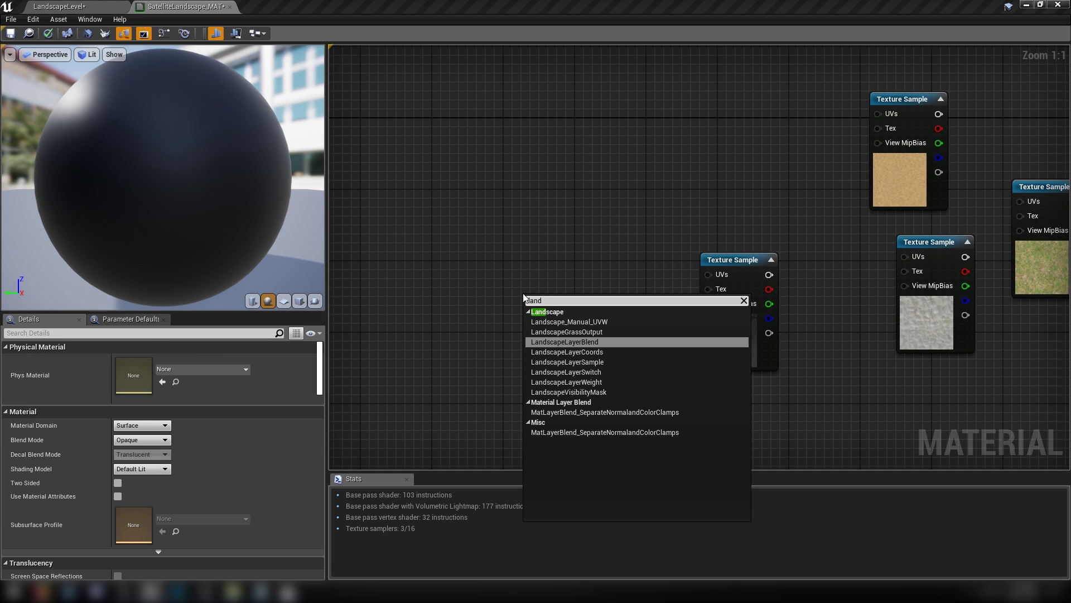
key(Return)
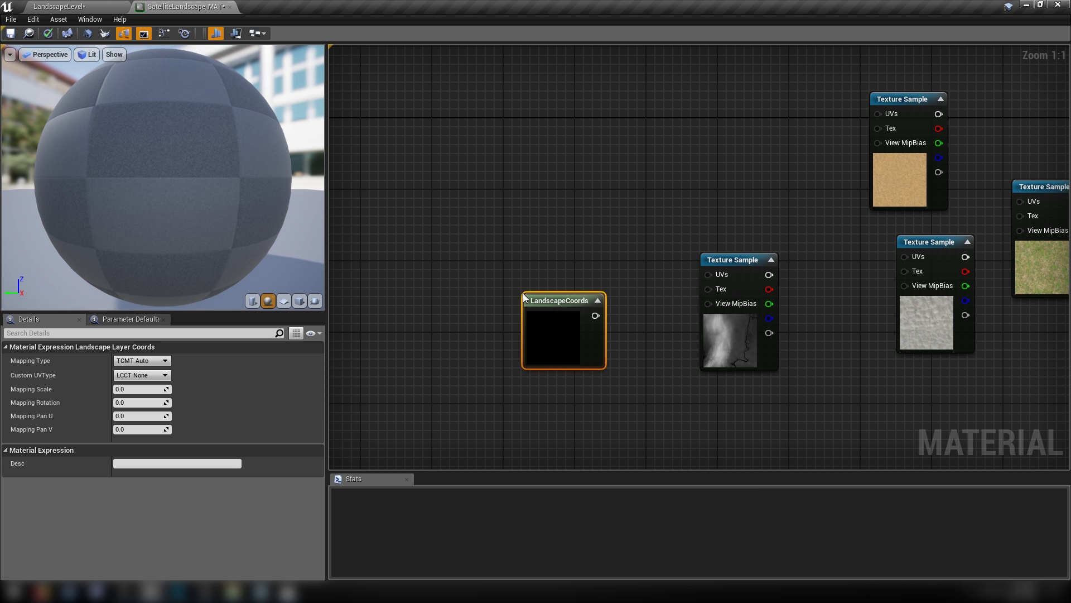
drag(567, 313, 530, 278)
click(541, 390)
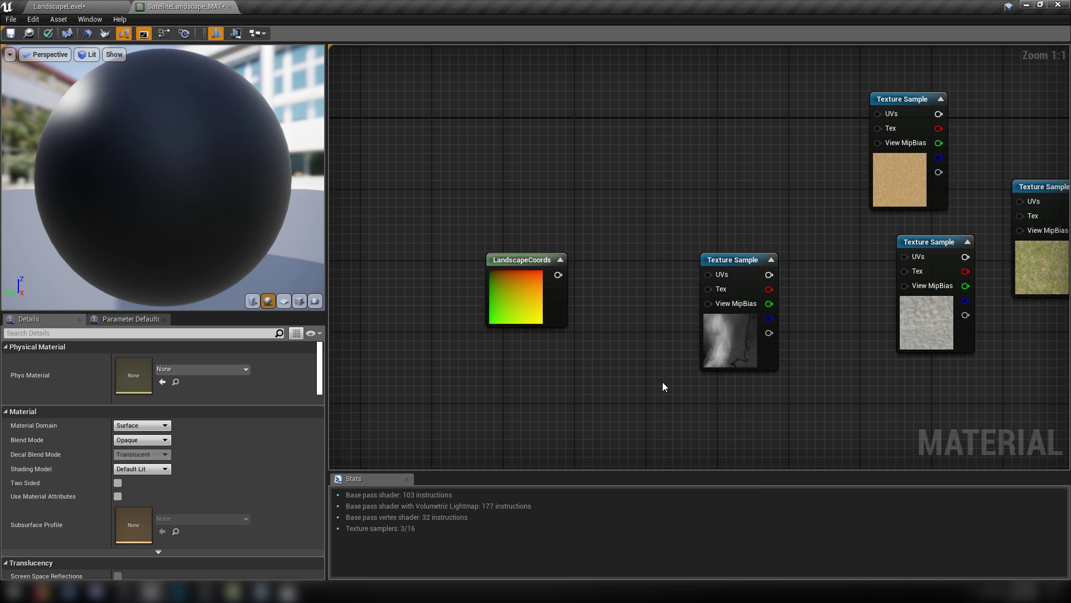
Set the landscape coordinates node's Mapping Scale to 1017
right_drag(662, 382, 635, 379)
drag(396, 204, 590, 391)
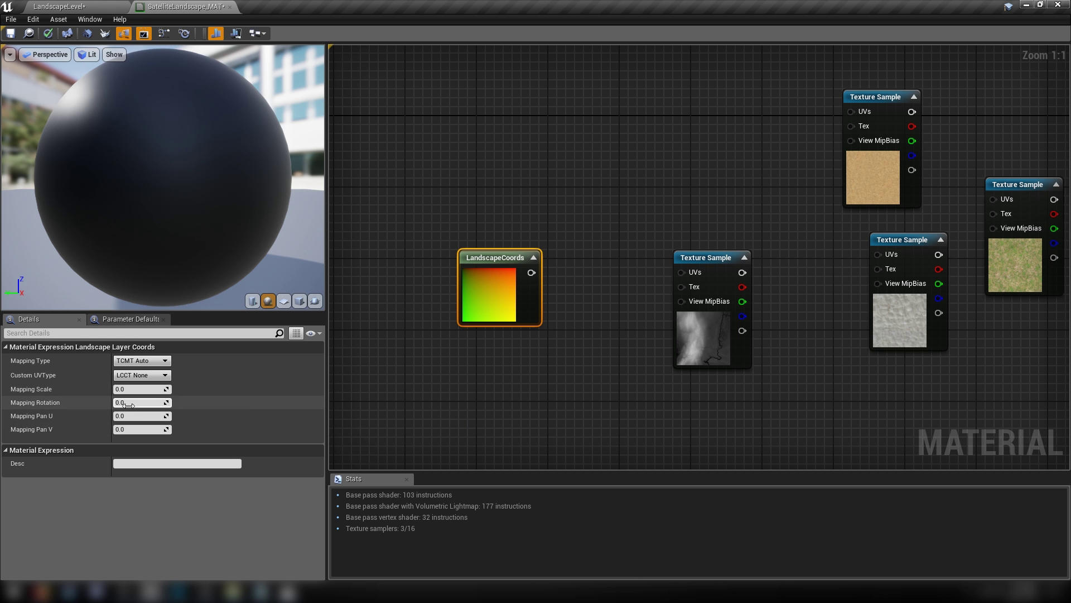
click(137, 389)
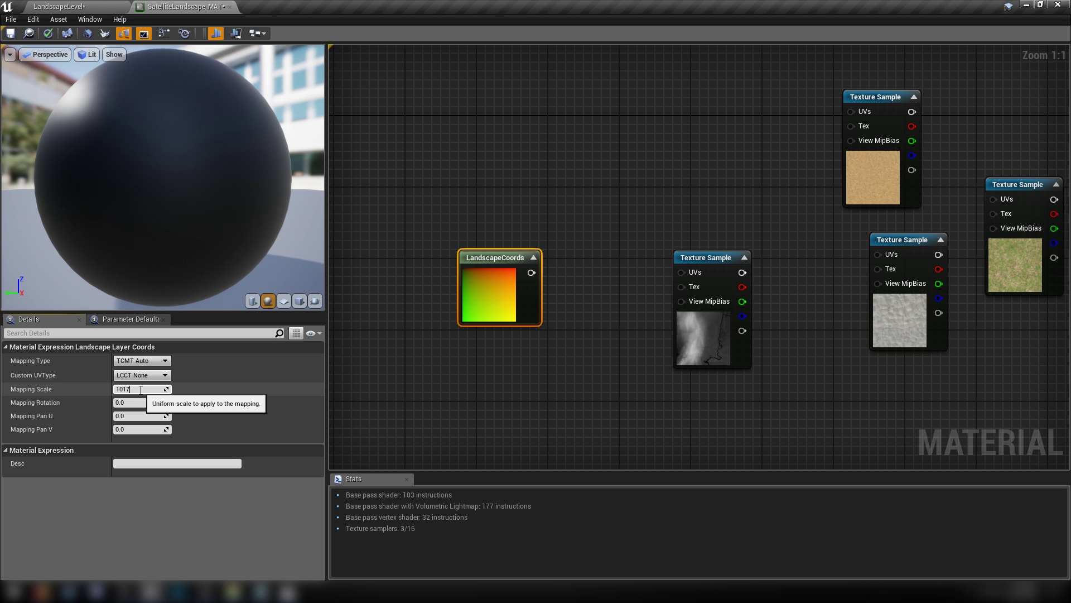
key(Return)
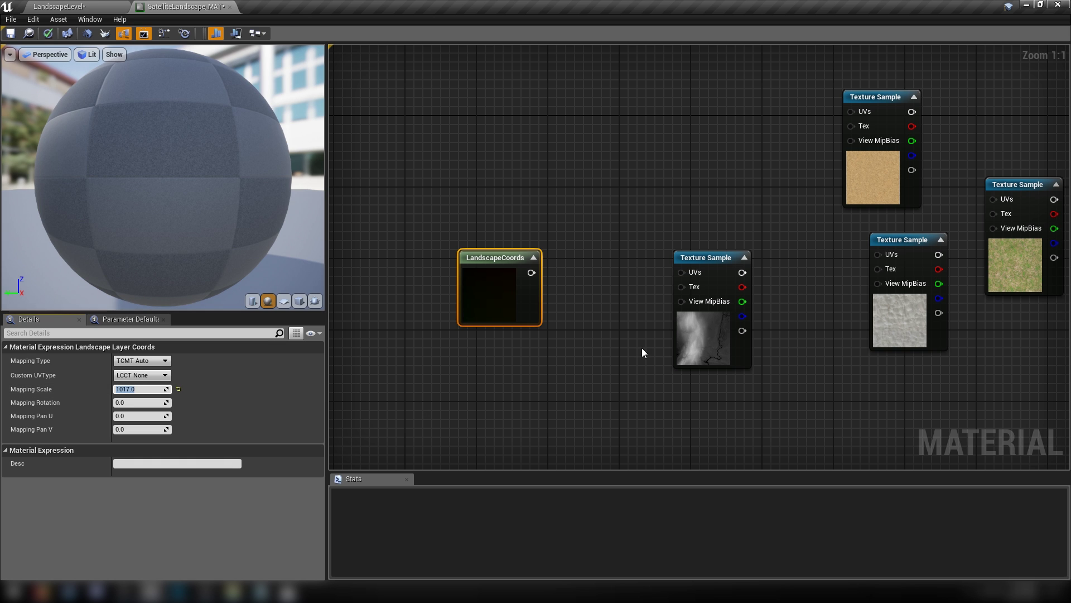
Connect the landscape coordinates output to the Height_H sample's UVs and move the sample closer to the coordinates node
click(708, 340)
right_drag(722, 402, 678, 379)
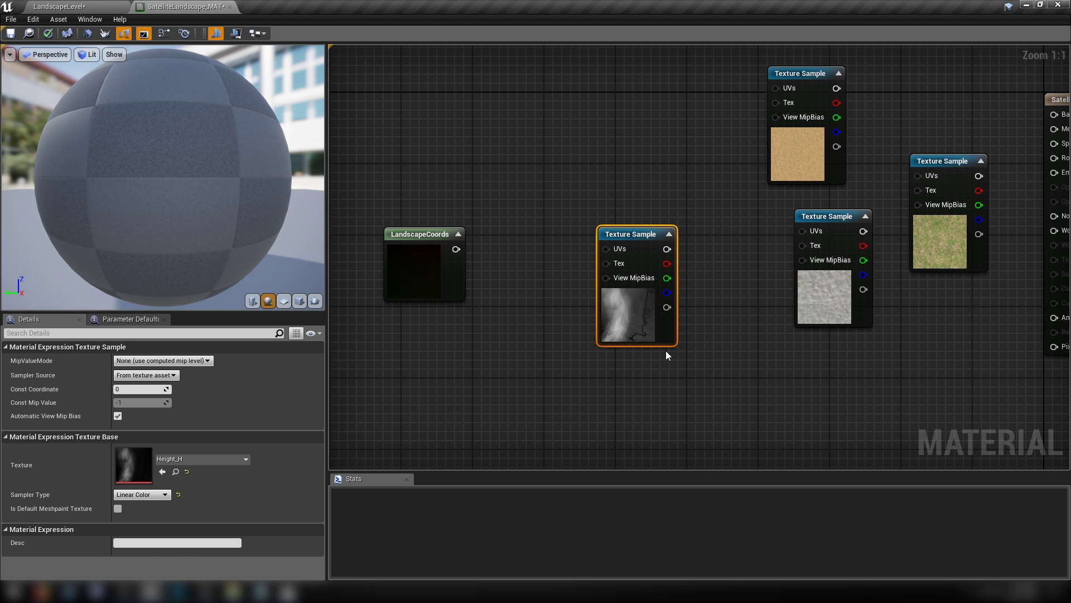
right_drag(444, 307, 504, 302)
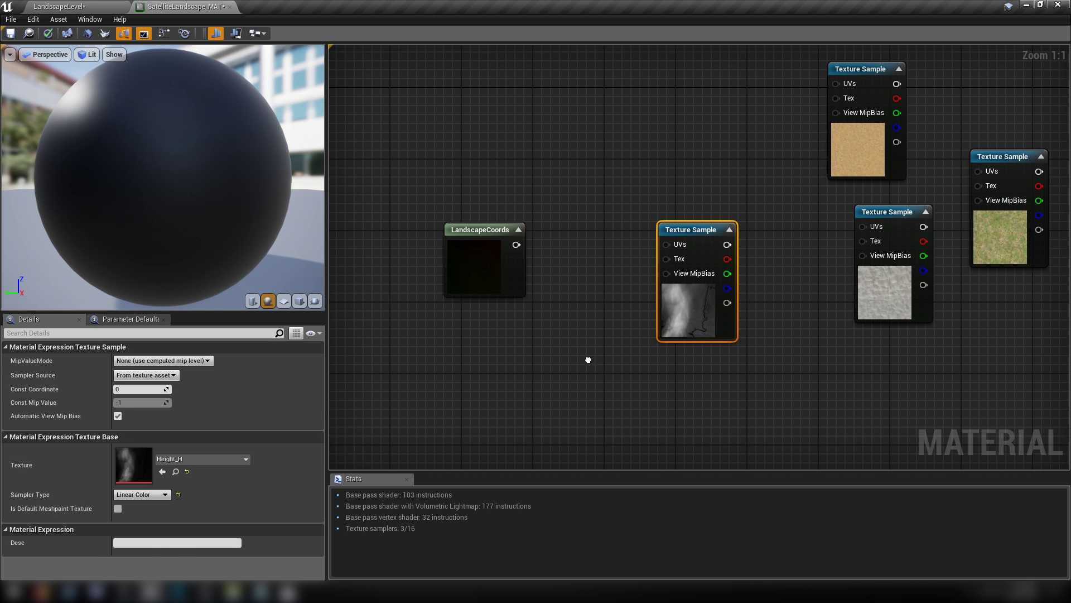
click(483, 265)
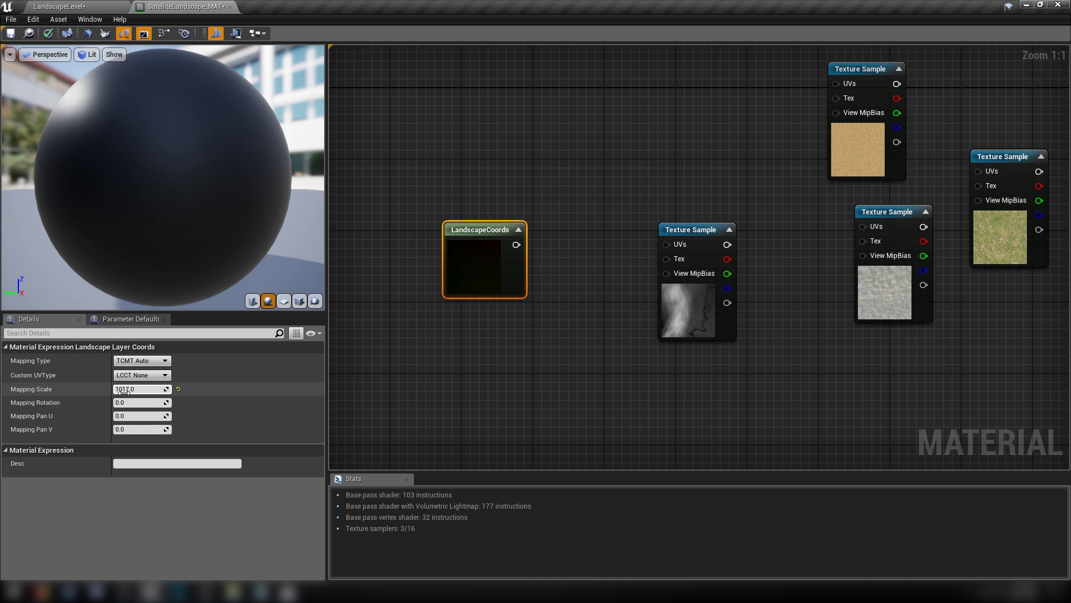
drag(515, 245, 666, 245)
right_drag(631, 296, 507, 327)
drag(560, 323, 490, 328)
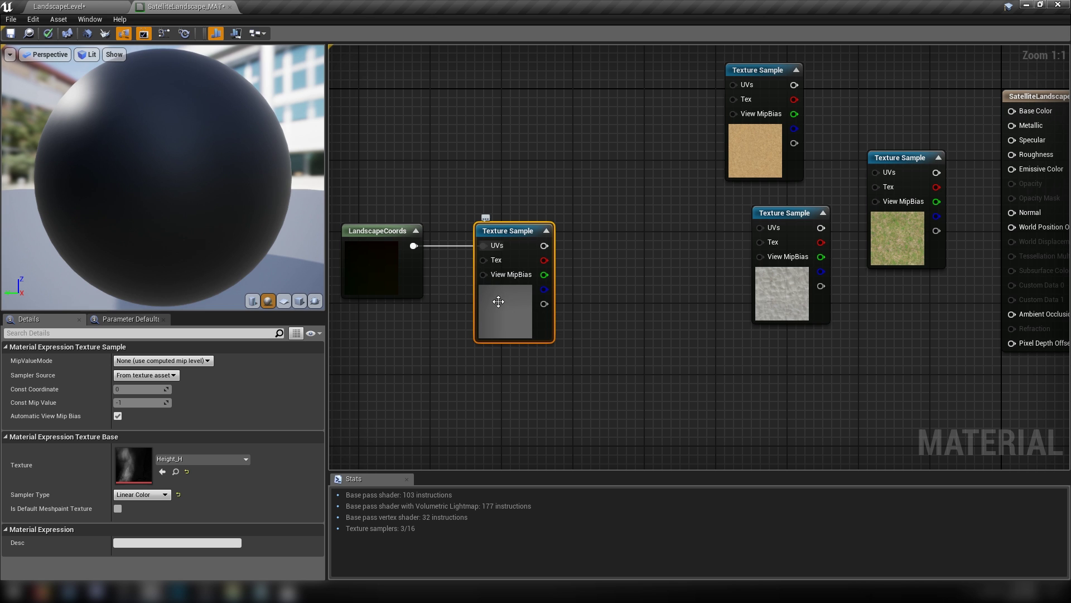
Stack the sand and snow texture samples in a column above the grass sample
right_drag(807, 291, 824, 390)
click(782, 389)
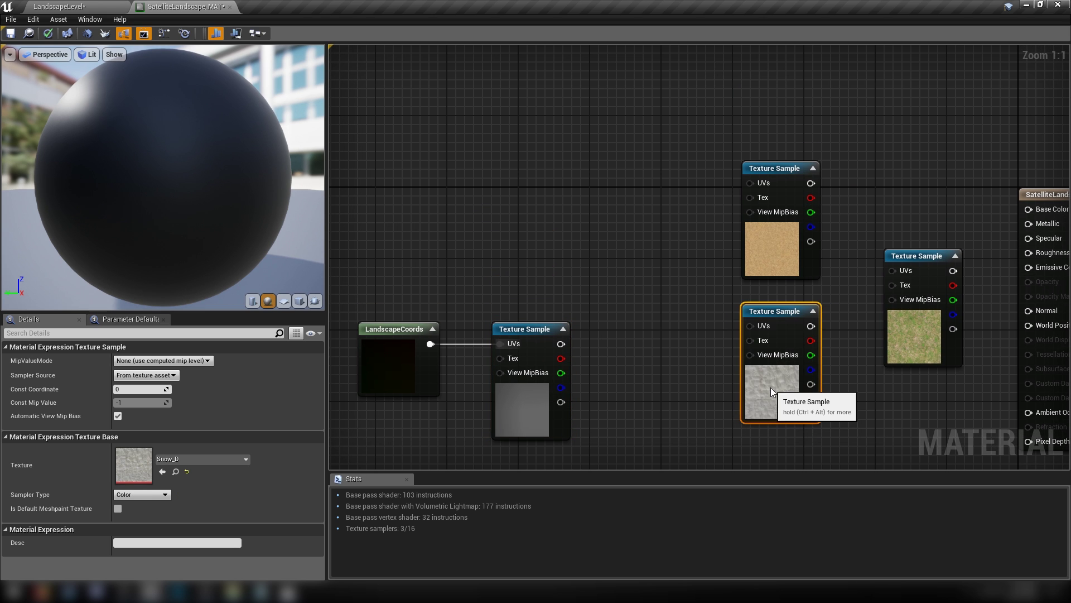
ctrl+click(772, 248)
drag(780, 422, 927, 210)
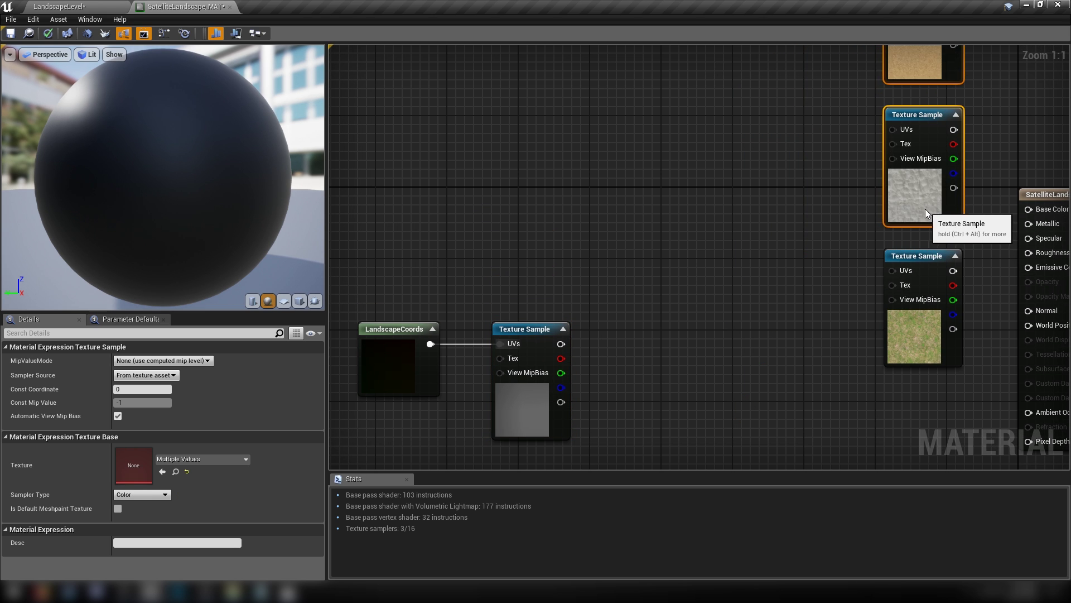
drag(836, 75, 918, 325)
click(602, 248)
Add a TexCoord node and a Multiply node to the graph before the sand, snow and grass samples
right_drag(602, 248, 735, 272)
click(519, 132)
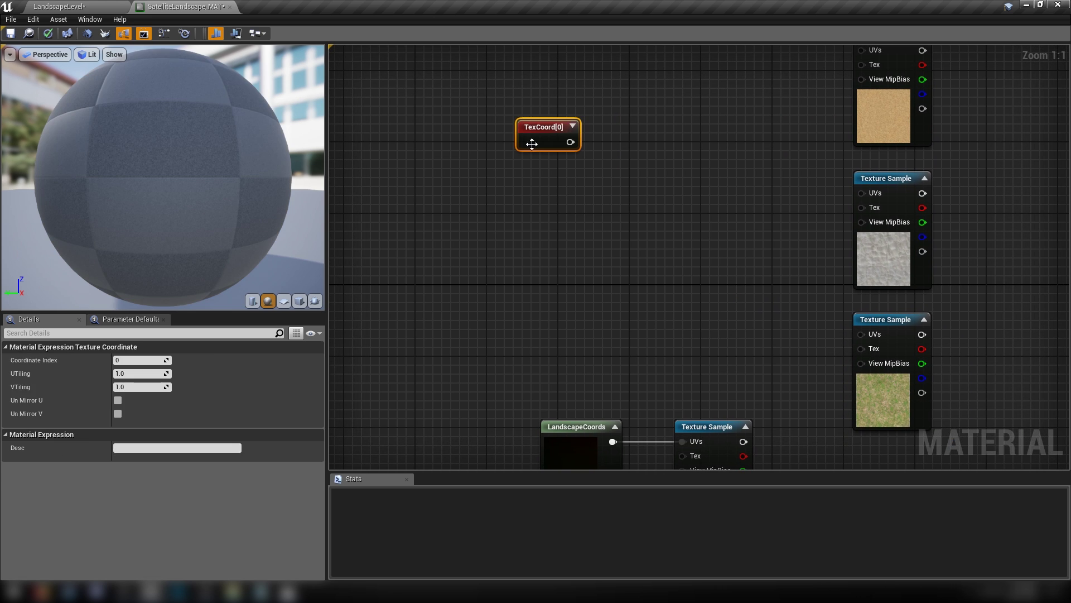
click(573, 174)
click(643, 149)
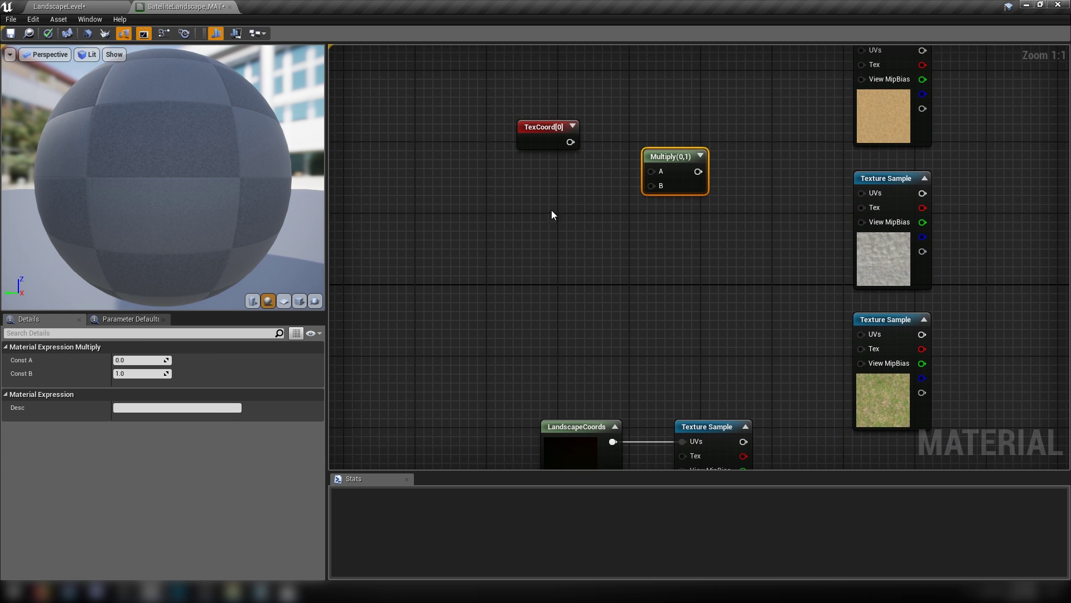
Add a scalar parameter named Texture UV Multi with a default value of 10
click(540, 198)
click(537, 188)
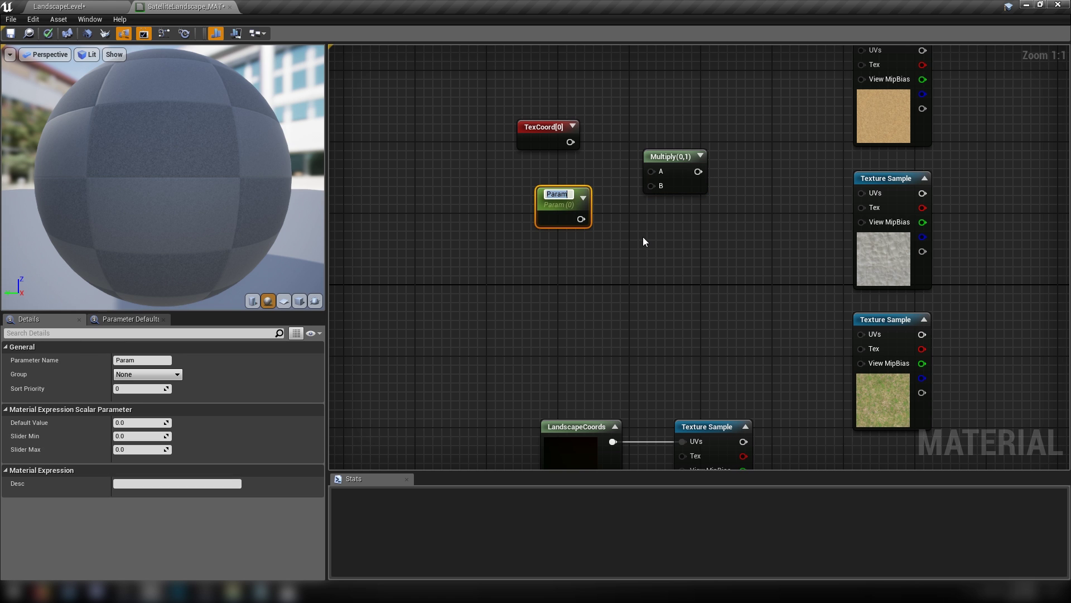
text(Texture)
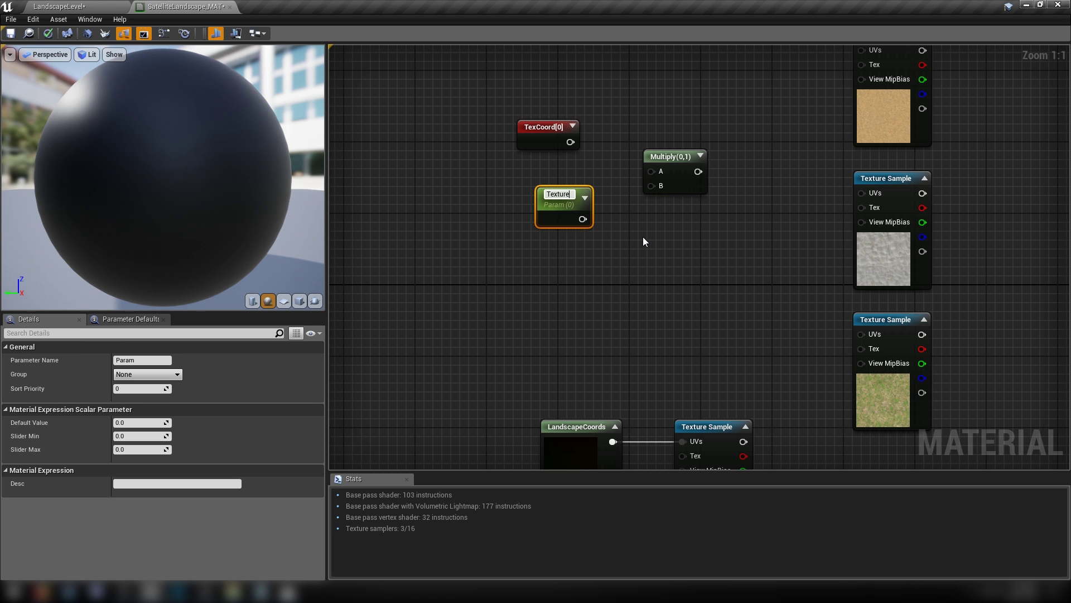
text( UV Multi)
key(Return)
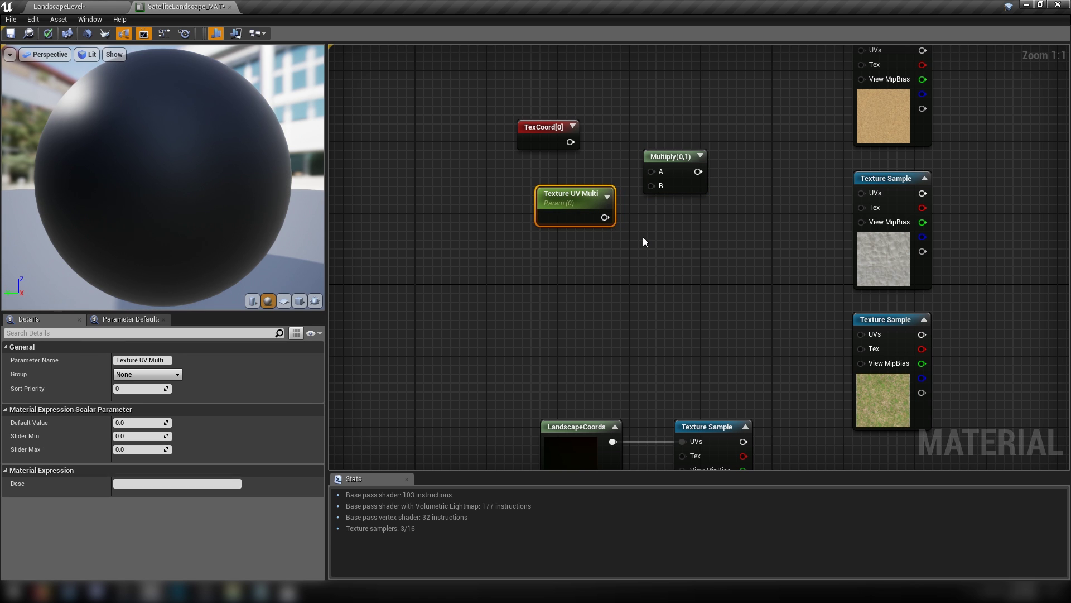
click(125, 422)
text(10)
key(Return)
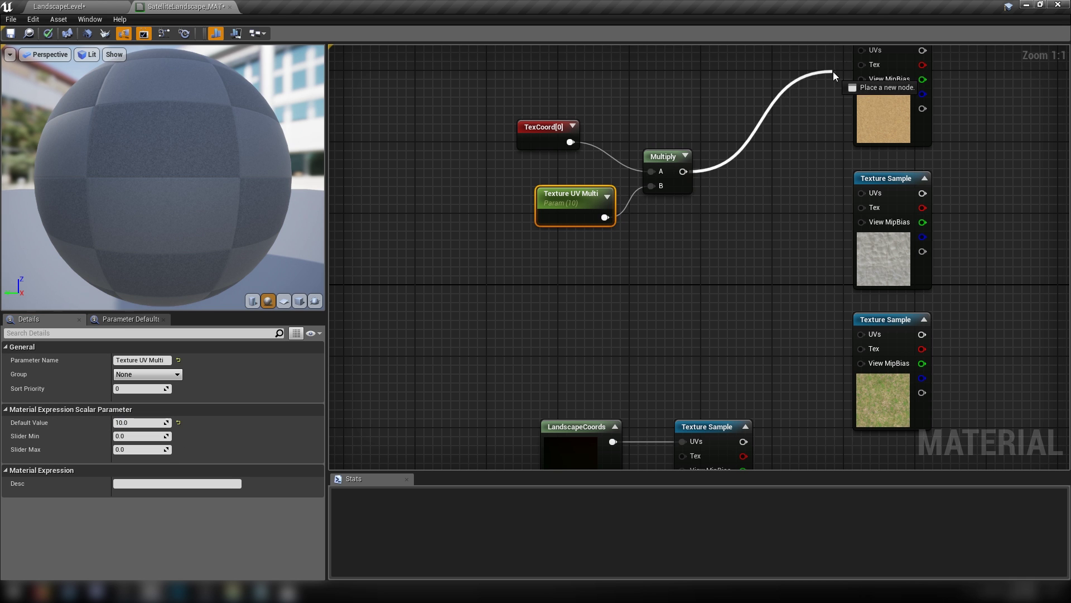
Multiply the TexCoord by Texture UV Multi and feed the result into the UVs of the sand, snow and grass samples
drag(832, 71, 859, 135)
drag(859, 175, 859, 168)
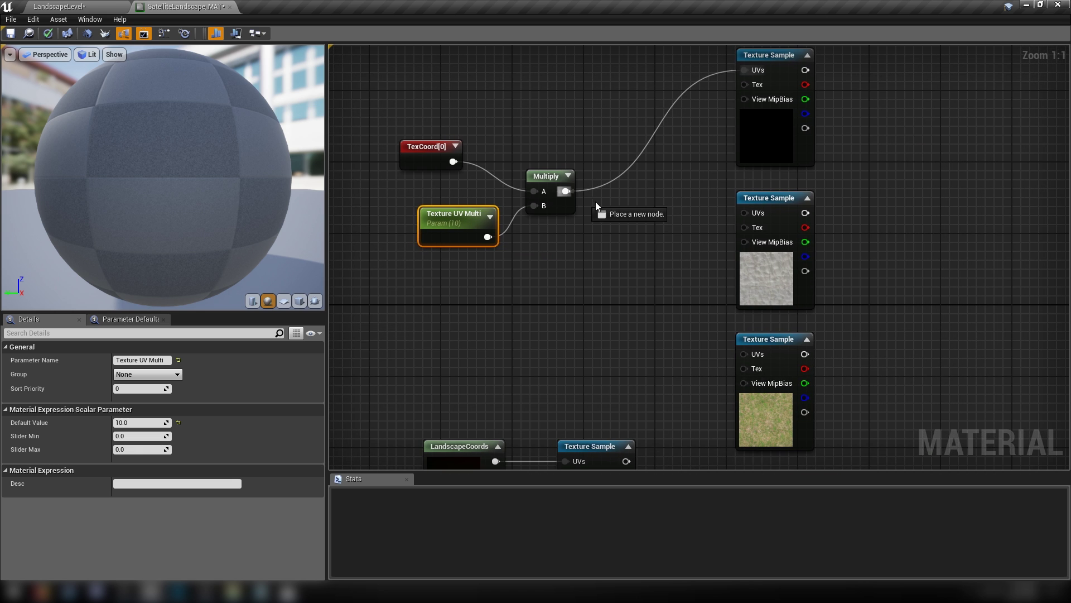
drag(566, 191, 745, 355)
Align the Texture UV Multi parameter under TexCoord and move both with the Multiply node closer to the texture samples
drag(450, 221, 427, 203)
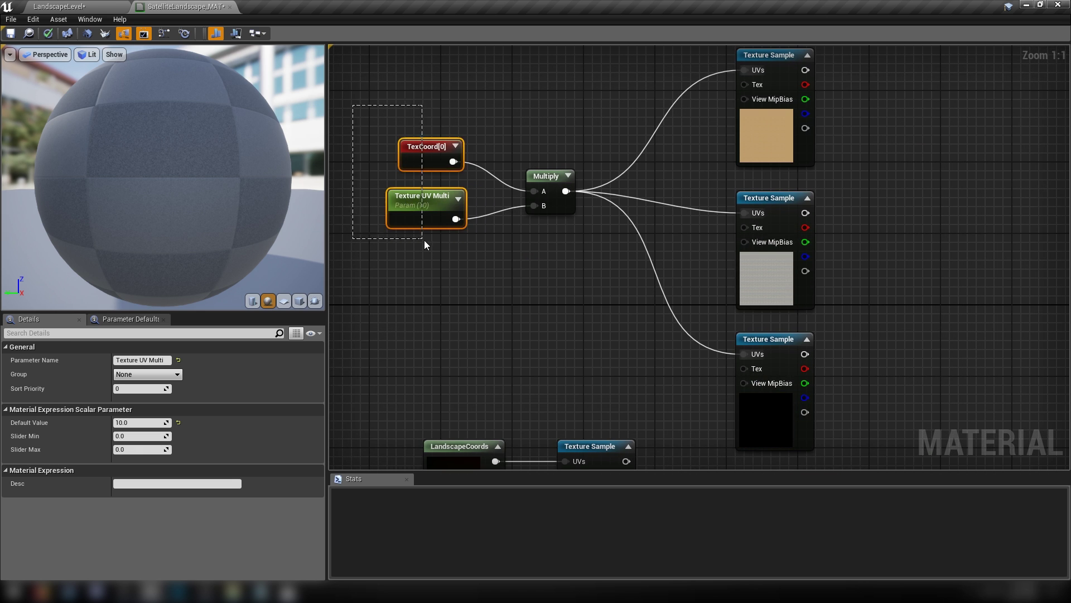
drag(424, 240, 425, 240)
drag(431, 214, 467, 223)
drag(372, 110, 563, 208)
drag(635, 242, 636, 244)
drag(390, 117, 636, 236)
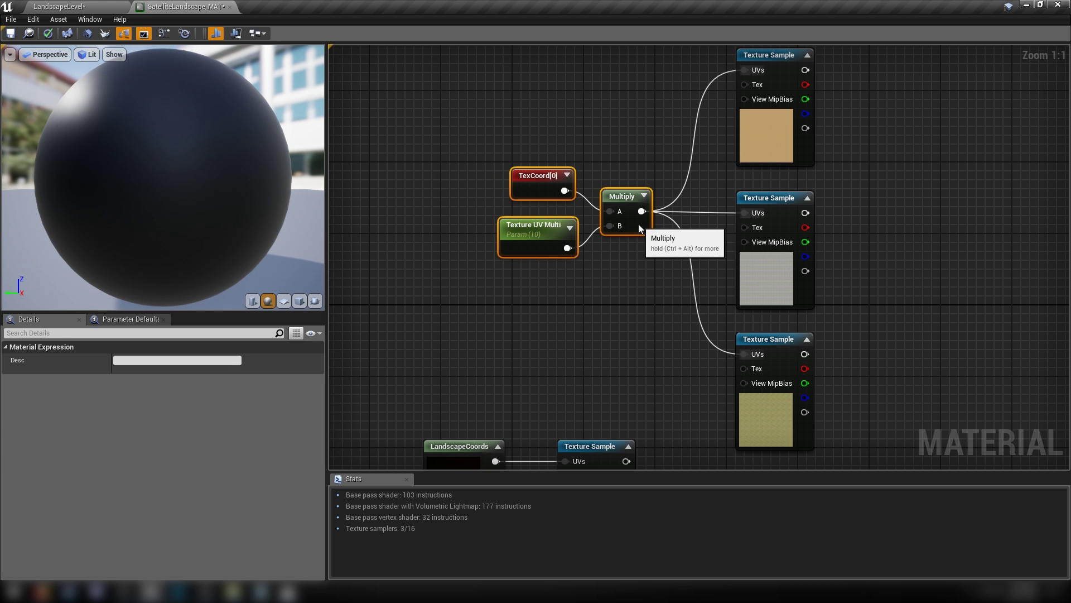
Move the sand, snow and grass samples together with their UV nodes farther from the height nodes and material output
click(597, 286)
drag(511, 88, 870, 429)
right_drag(978, 460, 844, 357)
drag(687, 318, 596, 257)
click(660, 397)
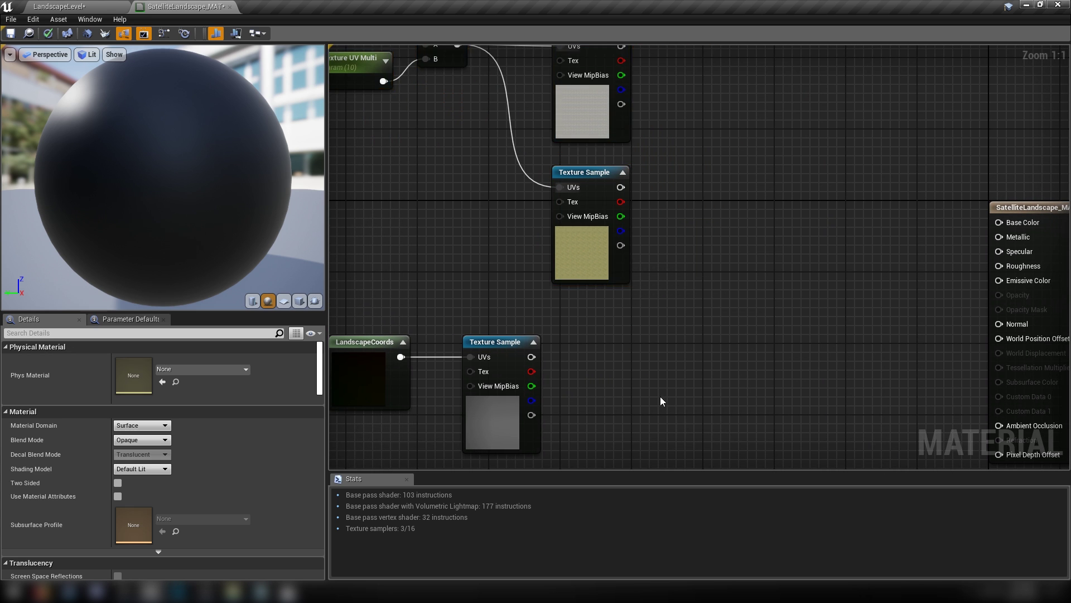
Connect the output of the Height_H texture sample to the material's Base Color and save the material
right_drag(660, 397, 783, 304)
click(616, 335)
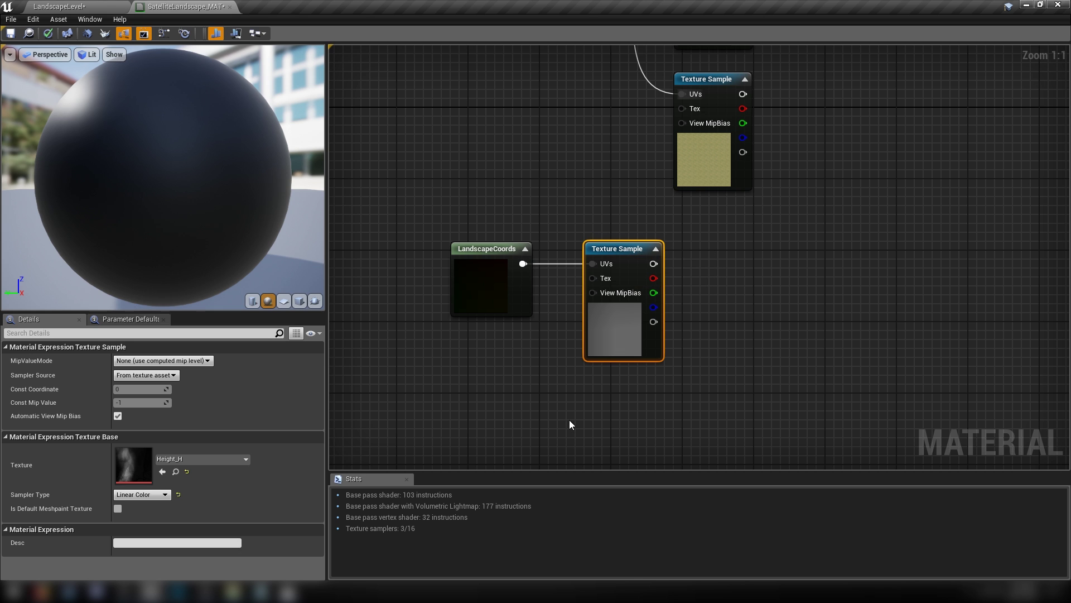
right_drag(760, 331, 741, 344)
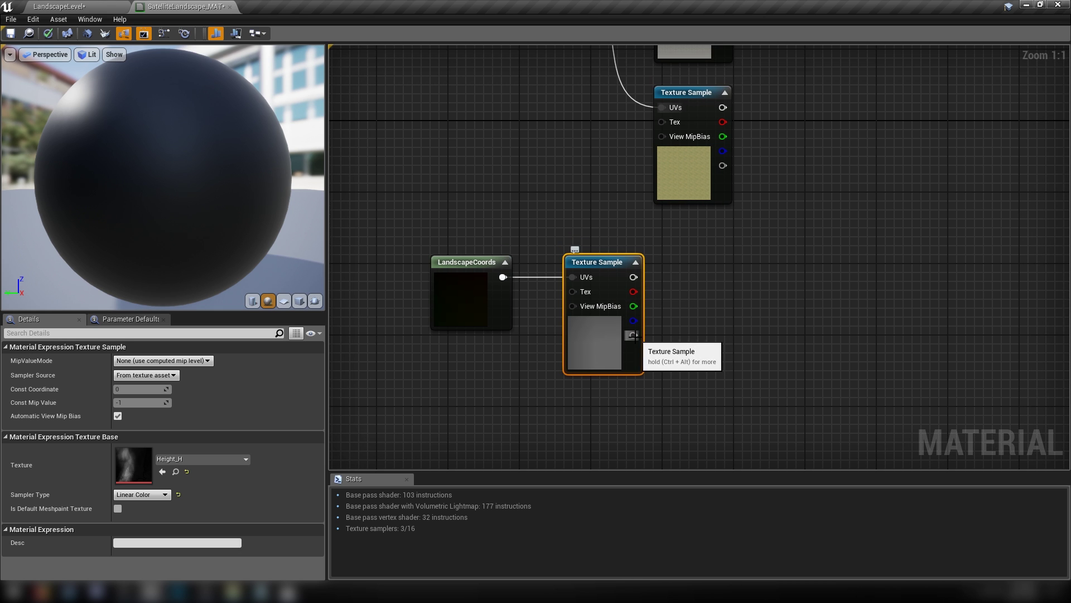
right_drag(715, 269, 586, 298)
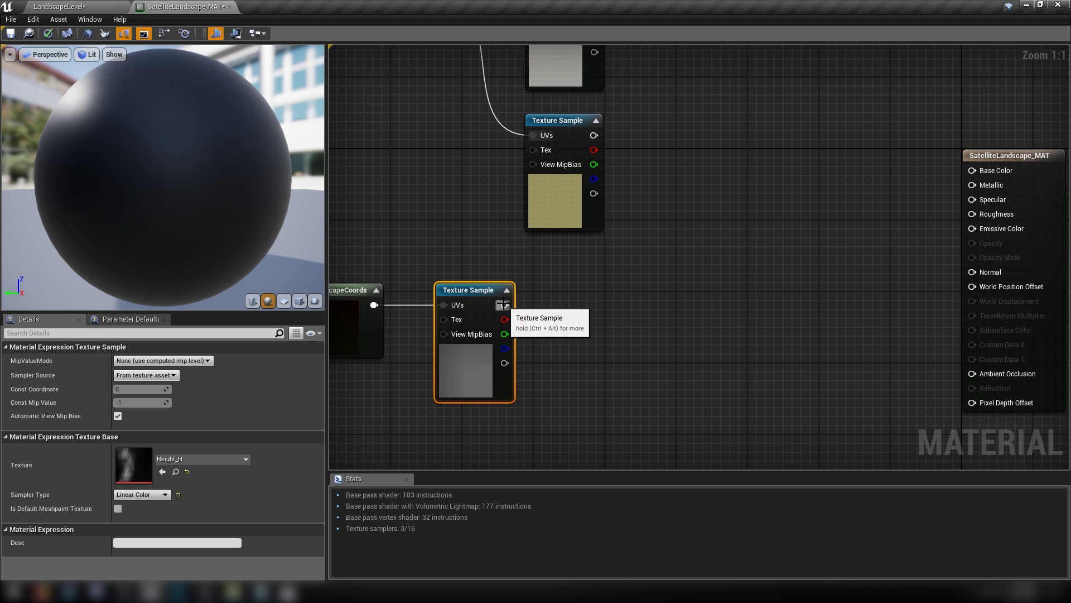
drag(977, 172, 978, 172)
right_drag(480, 342, 550, 338)
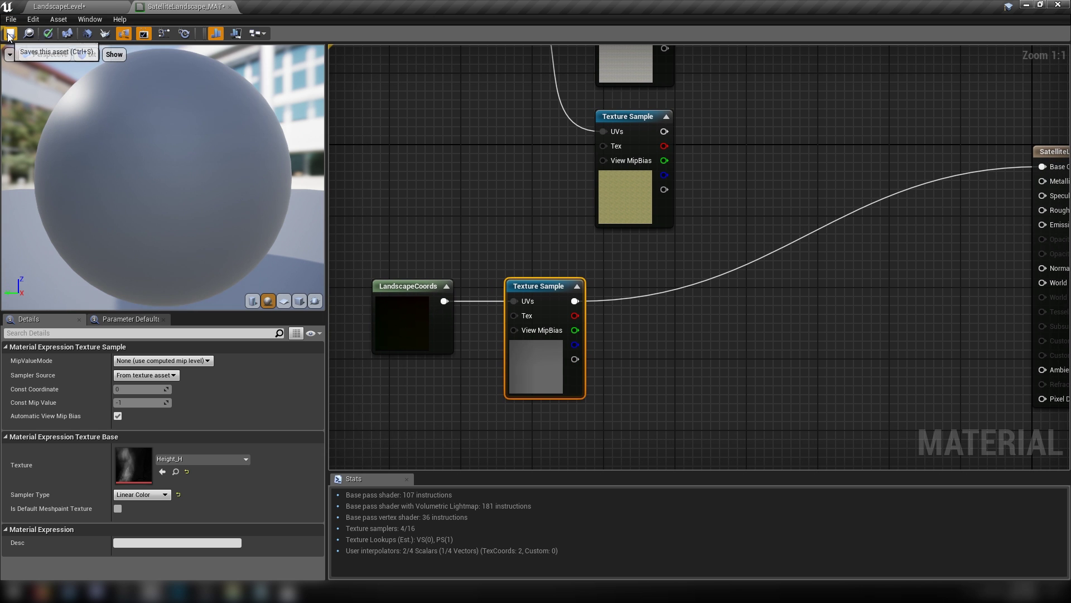
key(ctrl+s)
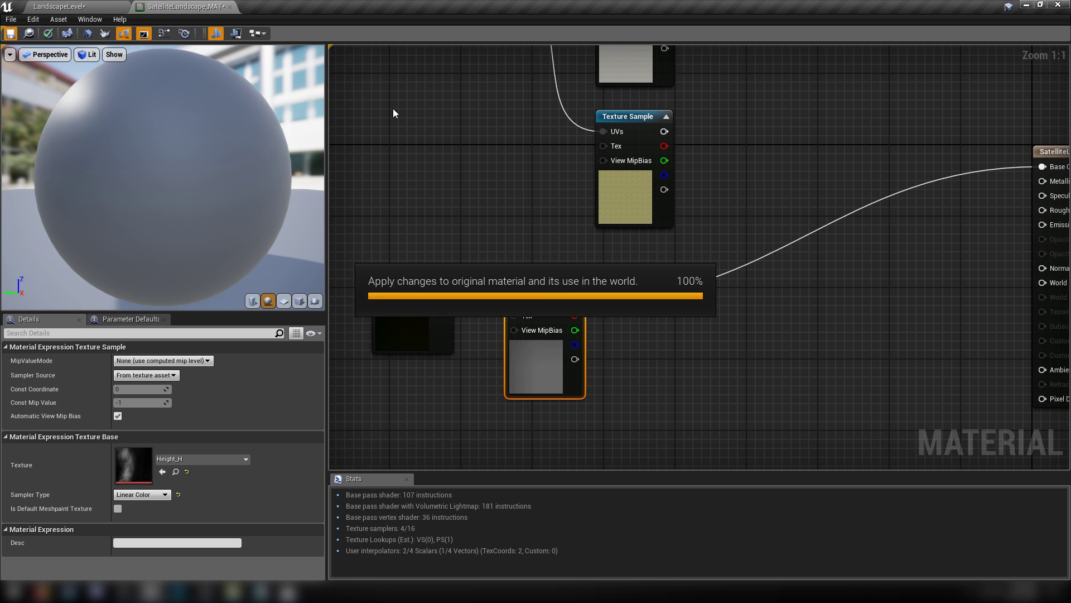
Deselect the landscape in LandscapeLevel and examine how the height texture shades the mountains and lowlands
click(66, 3)
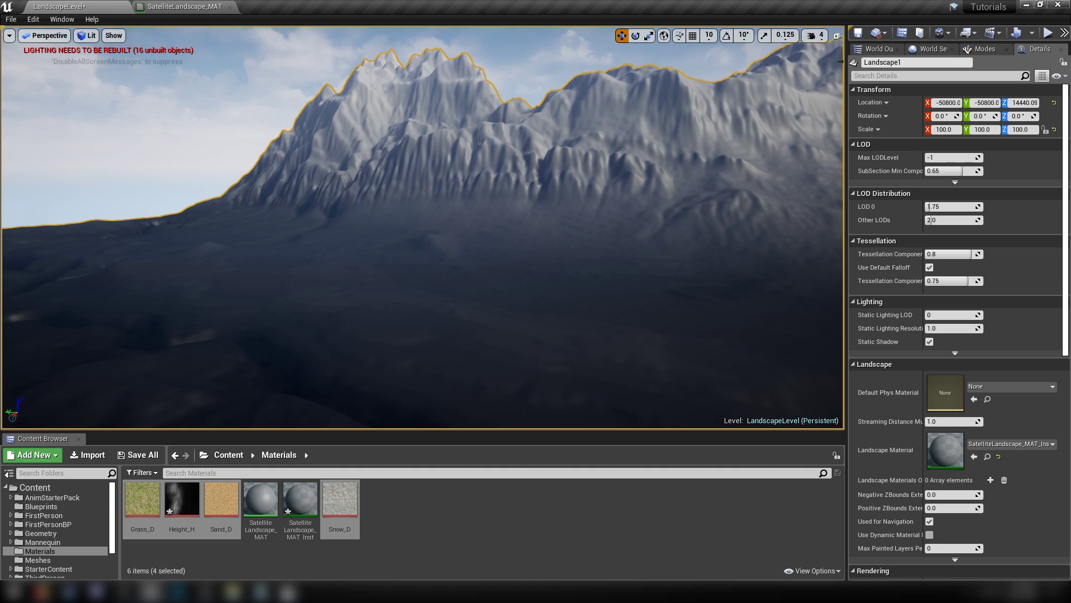
right_drag(415, 247, 478, 273)
key(Escape)
right_drag(415, 247, 424, 180)
right_drag(309, 121, 484, 203)
In SatelliteLandscape_MAT, insert a CheapContrast node between the Height_H sample and Base Color, leaving space before it
click(148, 6)
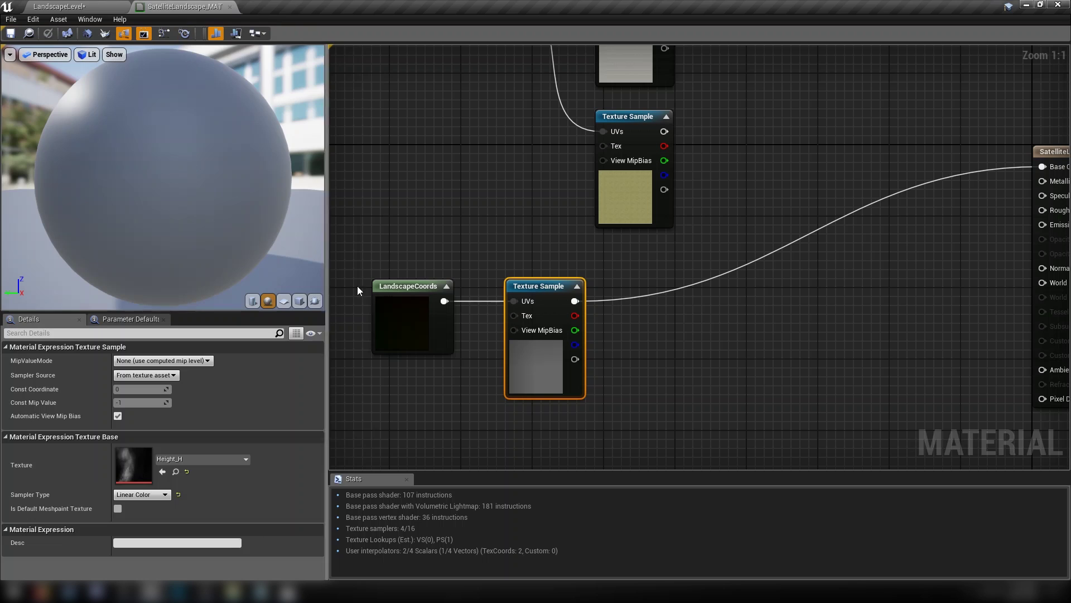
right_click(677, 300)
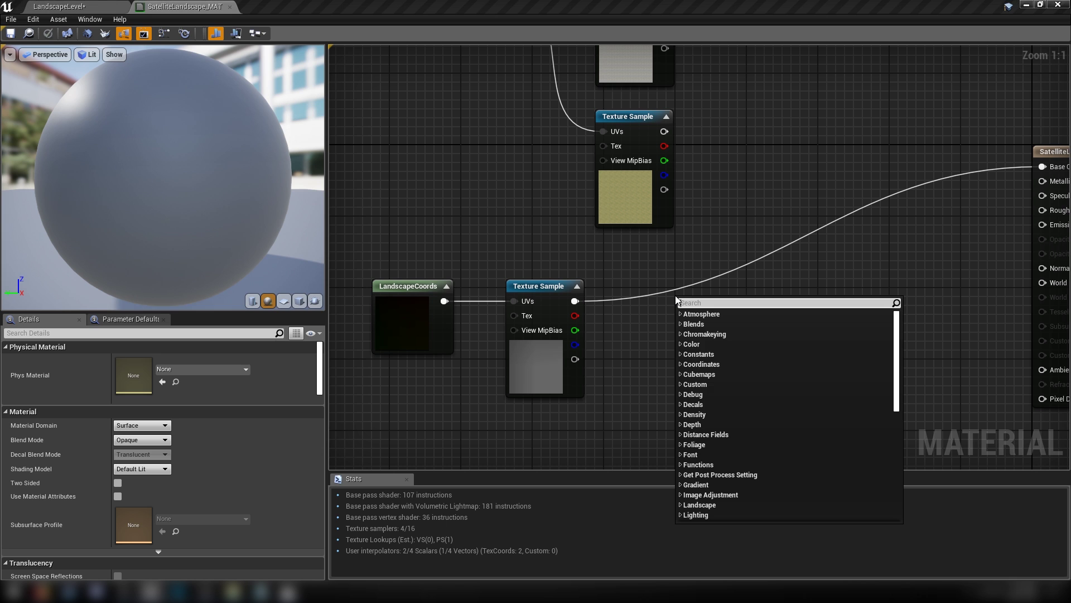
text(cheap)
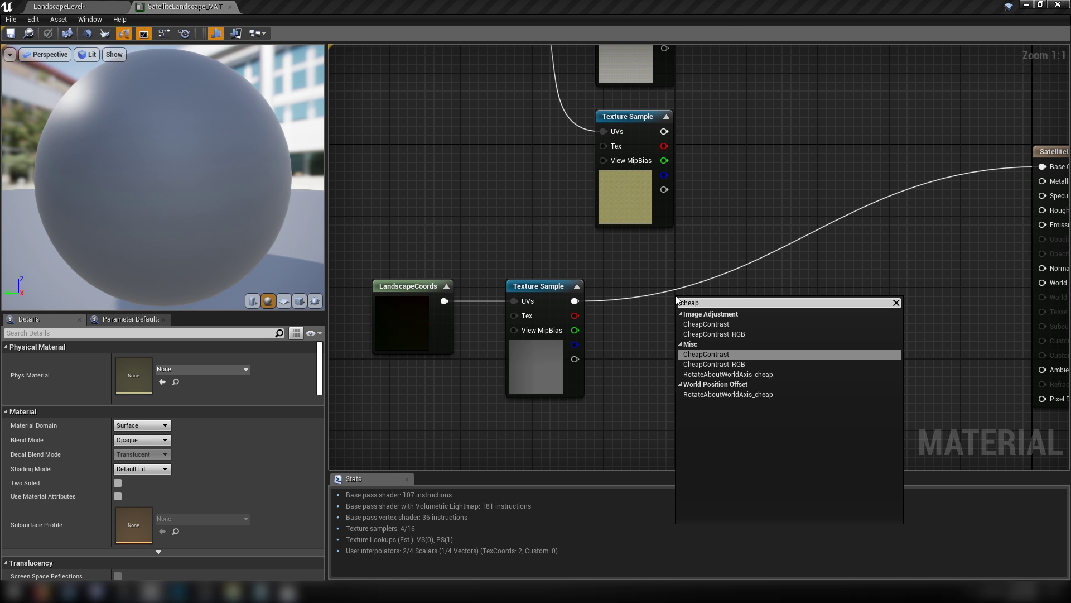
key(Up)
key(Up)
key(Return)
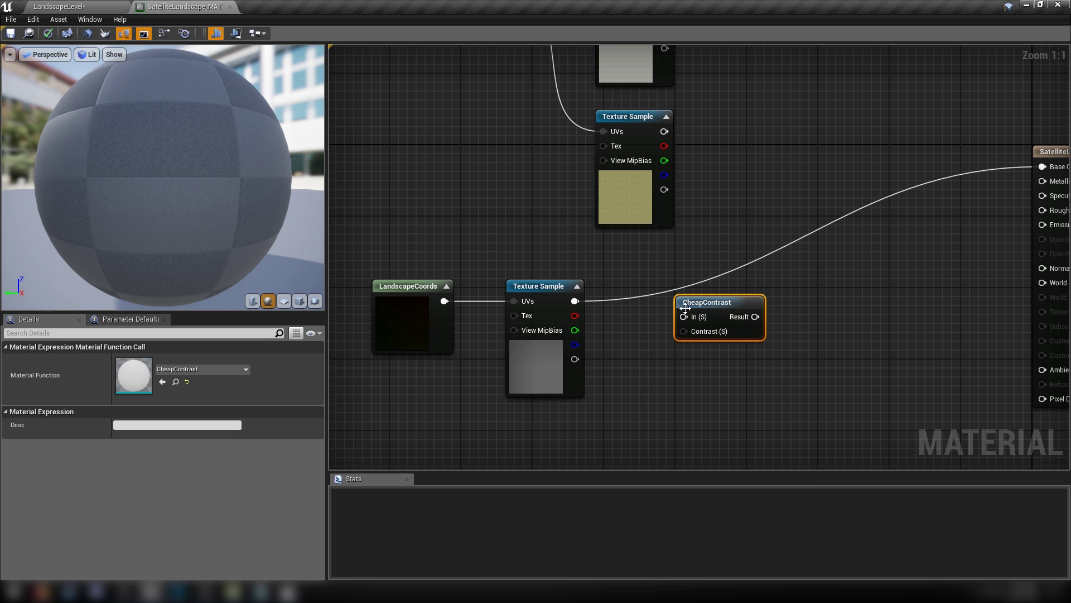
drag(685, 309, 658, 292)
drag(574, 301, 657, 300)
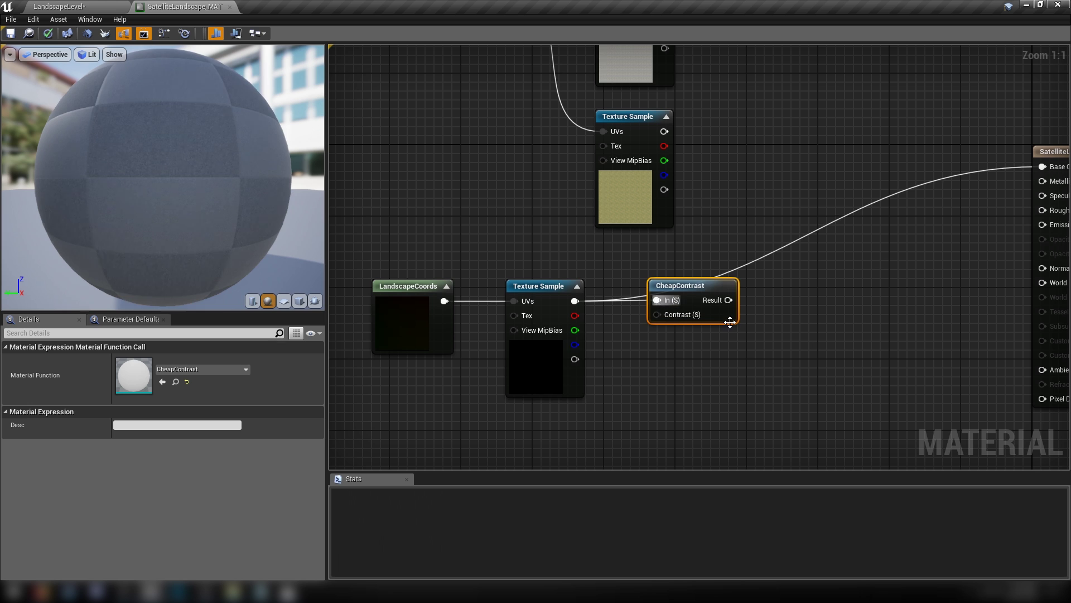
right_drag(729, 322, 596, 320)
drag(594, 296, 908, 163)
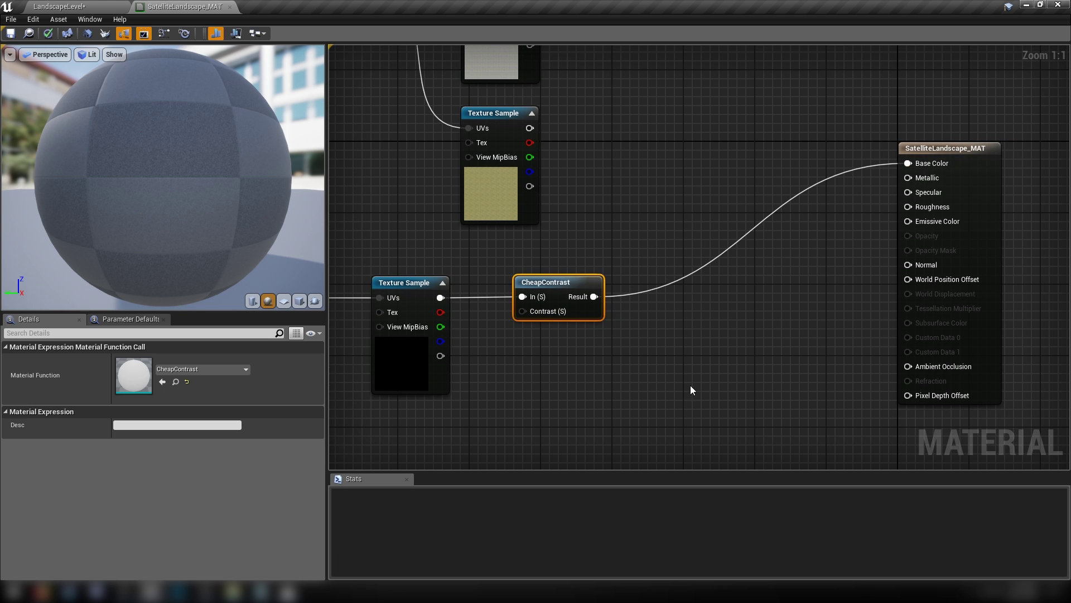
drag(595, 315, 639, 316)
Add a scalar parameter named Snow Contrast with default value 0.25 and feed it into CheapContrast's Contrast input
click(558, 400)
right_drag(558, 400, 712, 354)
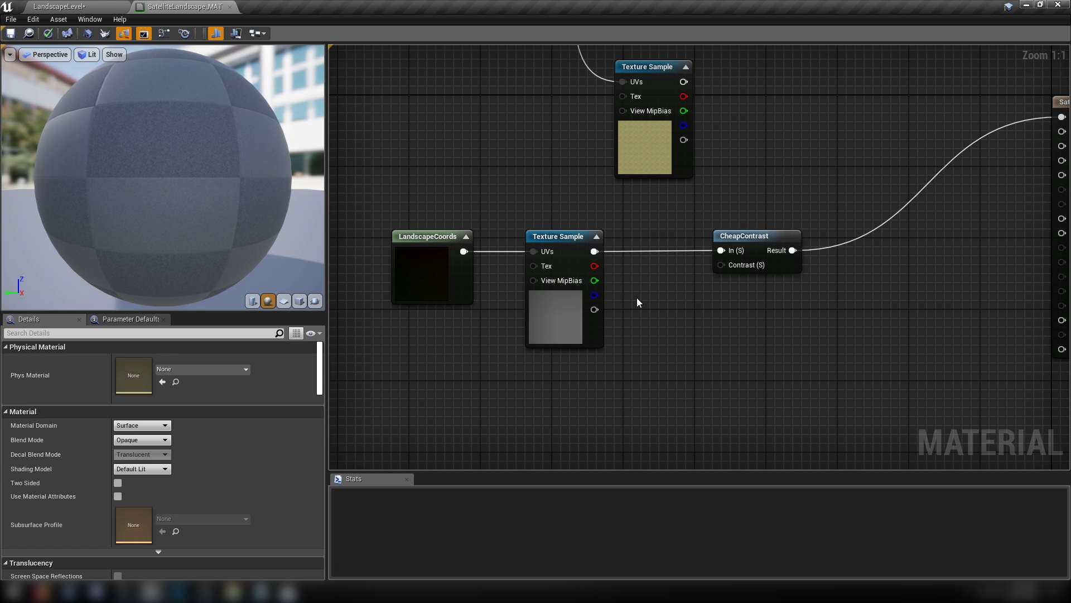
key(s)
click(638, 298)
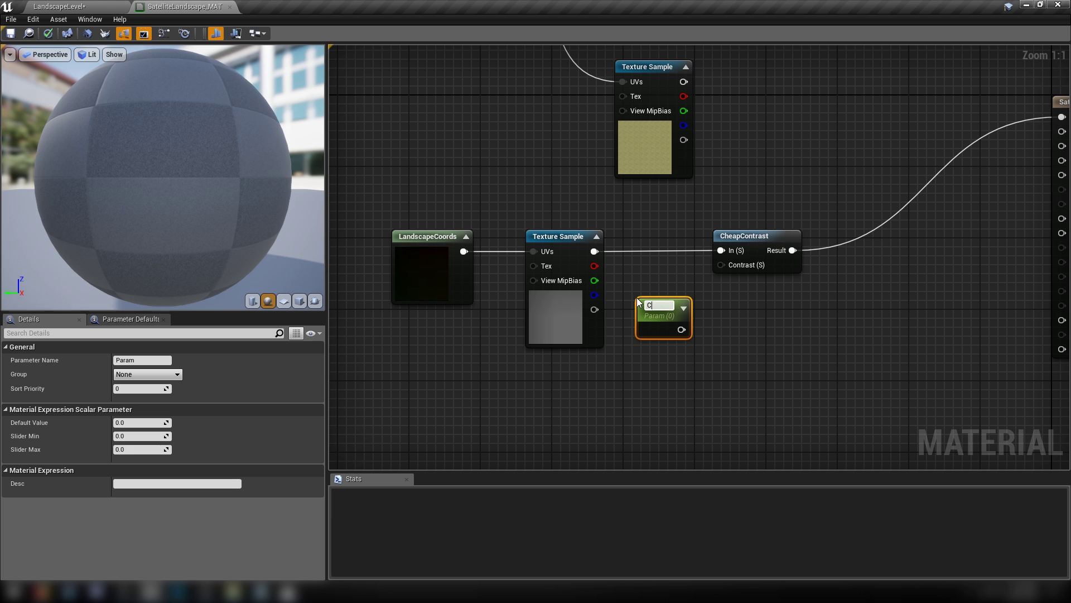
text(Snow Contrast)
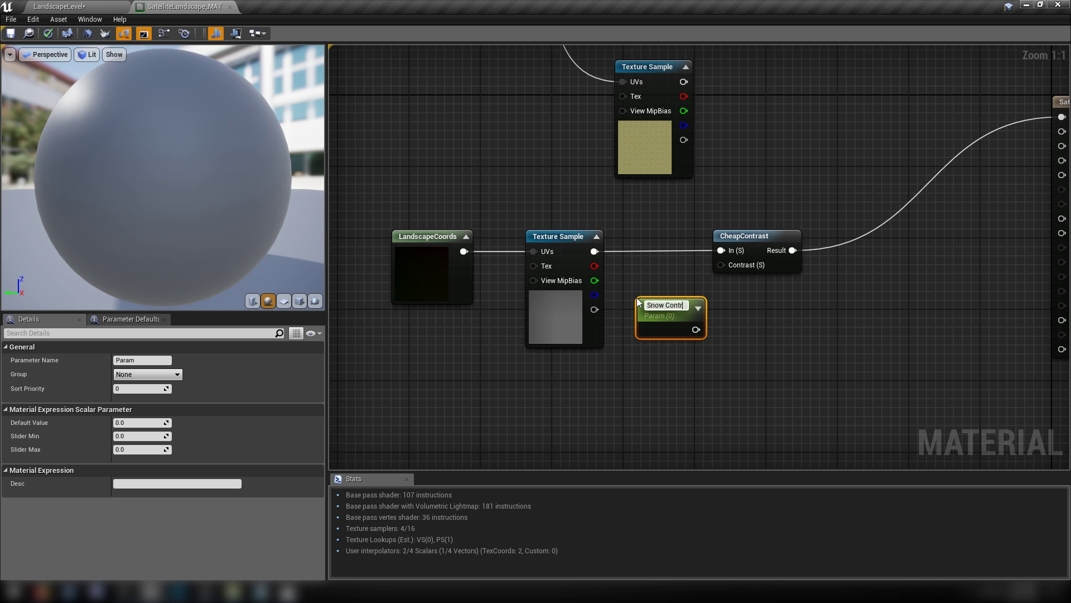
key(Return)
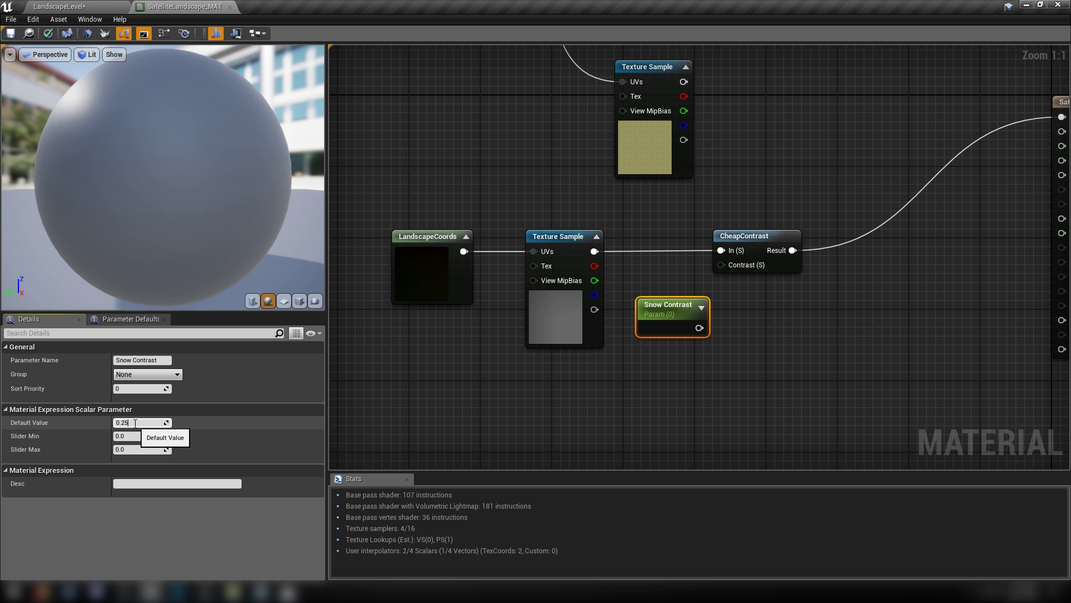
key(Return)
drag(699, 328, 724, 265)
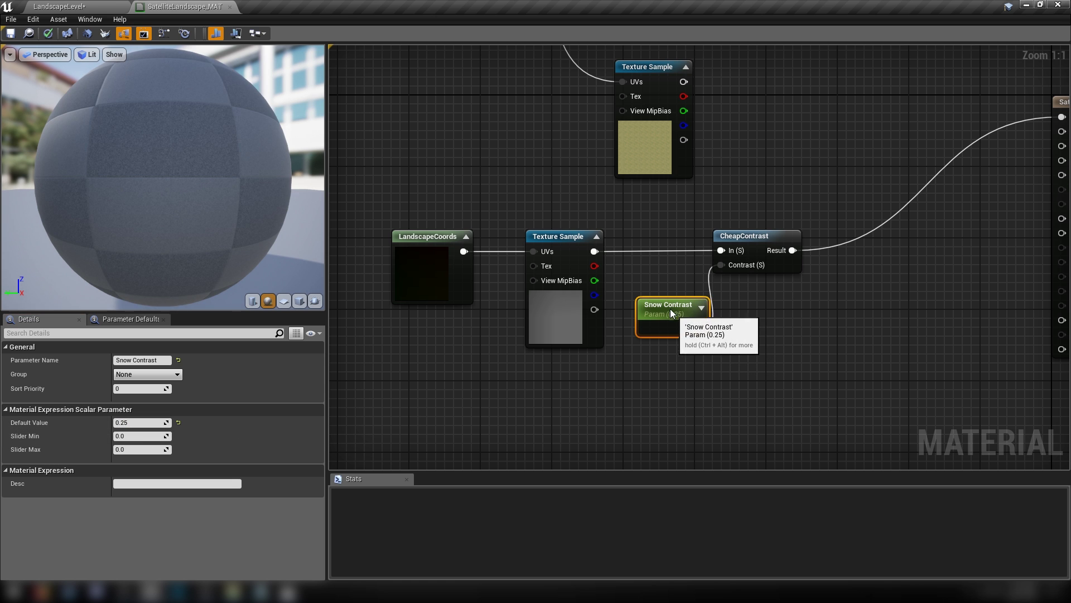
drag(672, 313, 660, 289)
Save the material and inspect the contrast-adjusted height mask on the mountains in LandscapeLevel
click(414, 193)
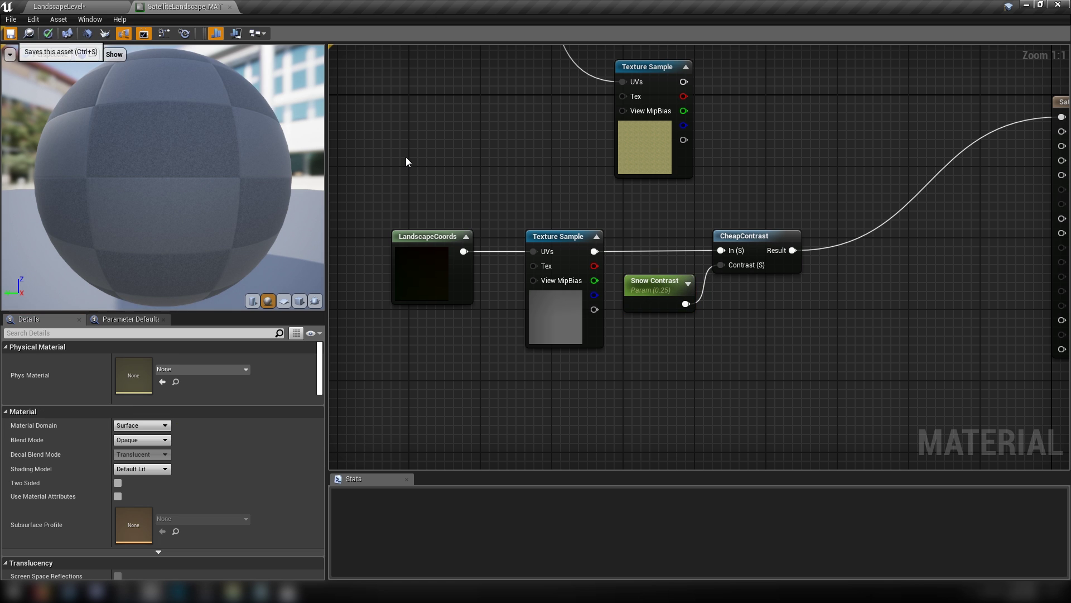
key(ctrl+s)
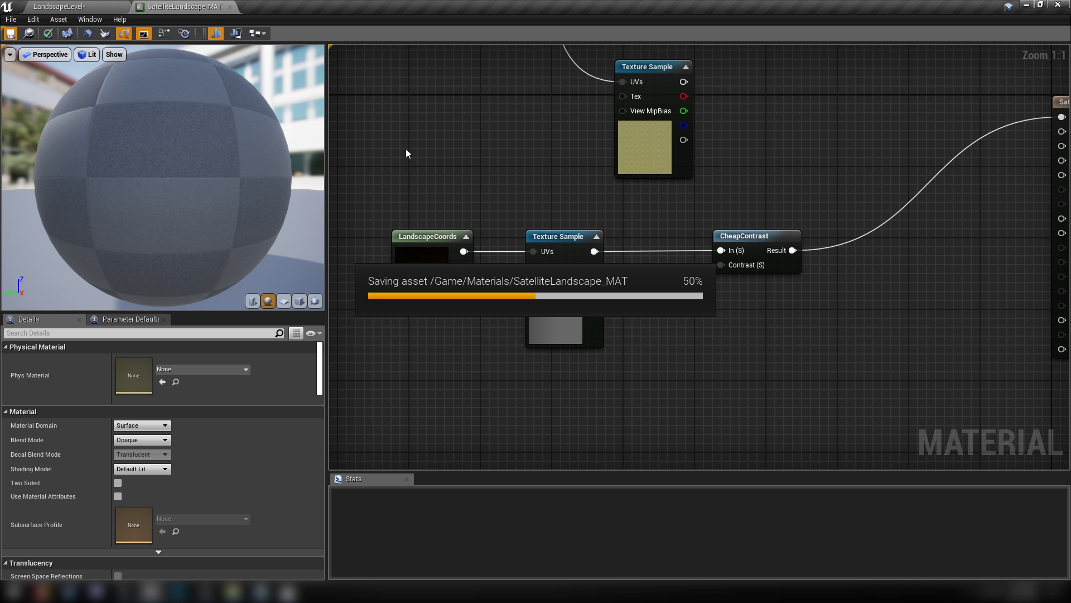
click(54, 6)
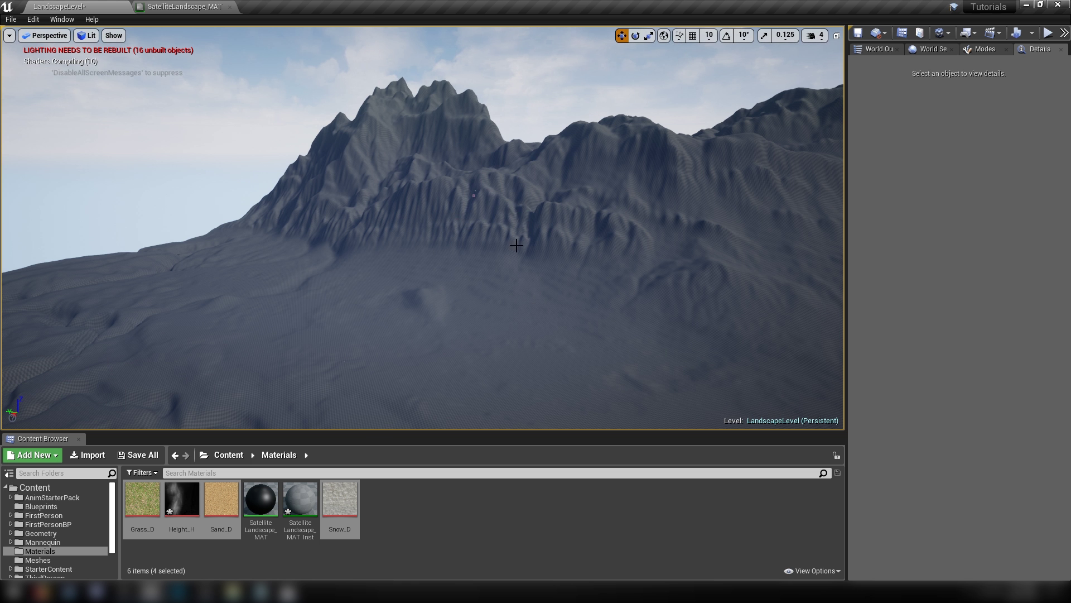
right_drag(517, 245, 700, 264)
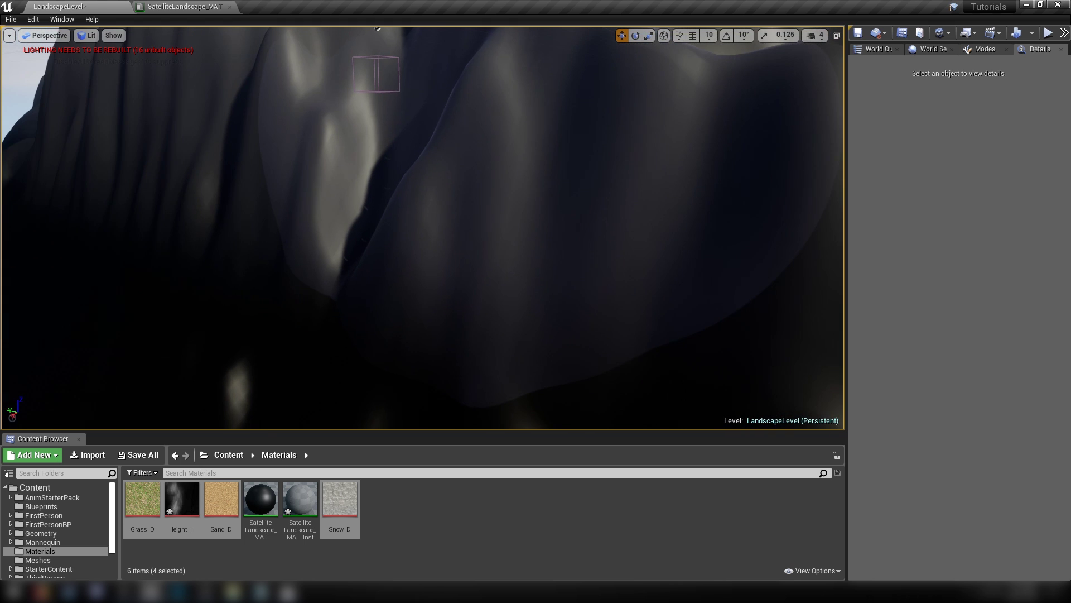
Move the Player Start, PostProcessVolume, SkyLight and SphereReflectionCapture together away from the steep mountainside
click(878, 48)
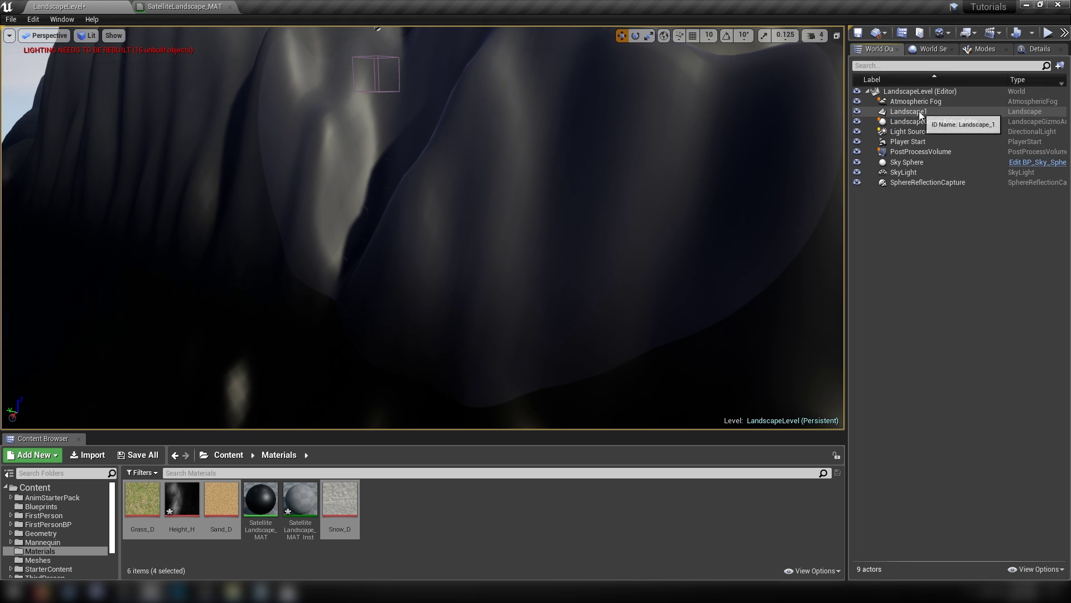
click(916, 131)
click(914, 141)
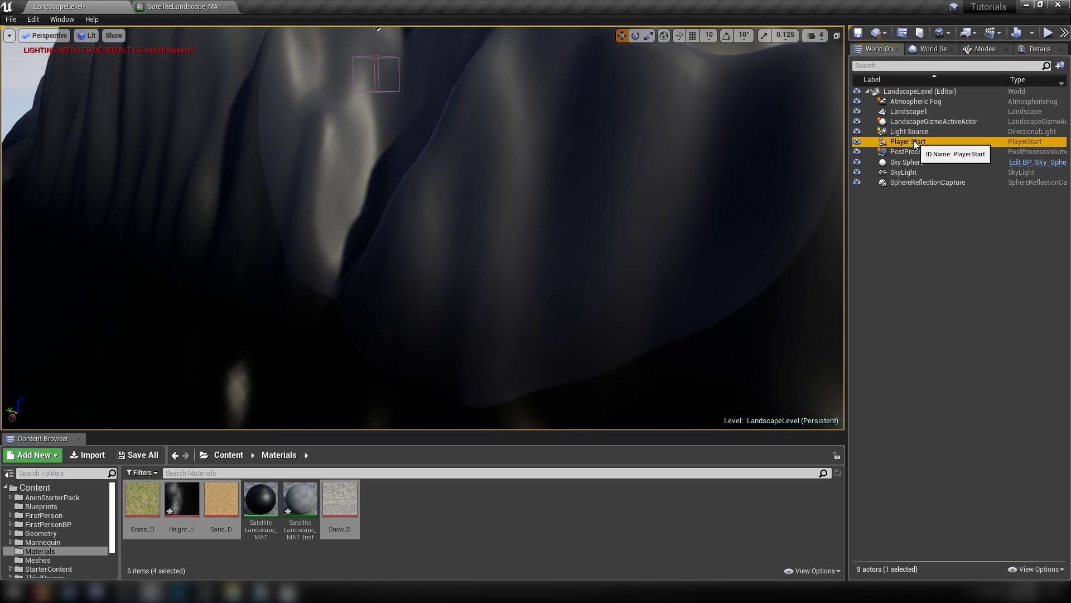
ctrl+click(917, 152)
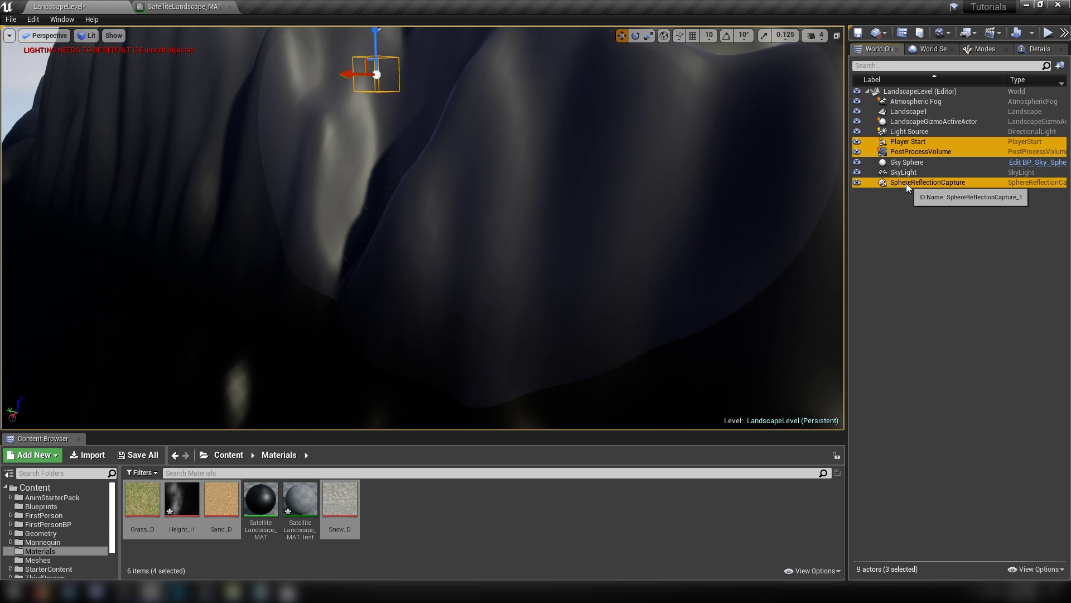
ctrl+click(905, 173)
key(f)
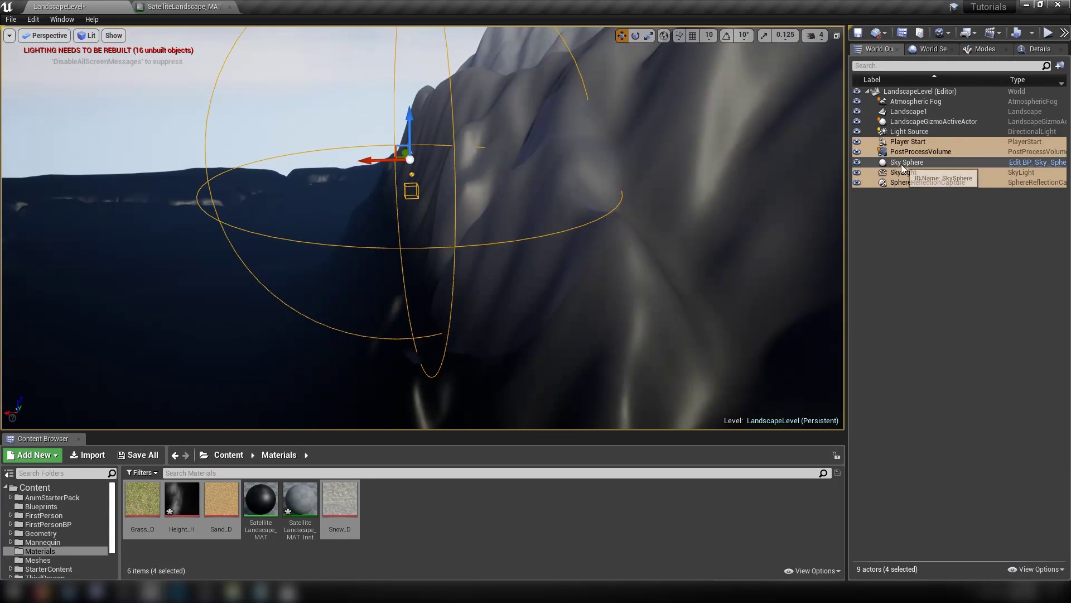
drag(366, 160, 59, 168)
right_drag(223, 196, 139, 207)
key(s)
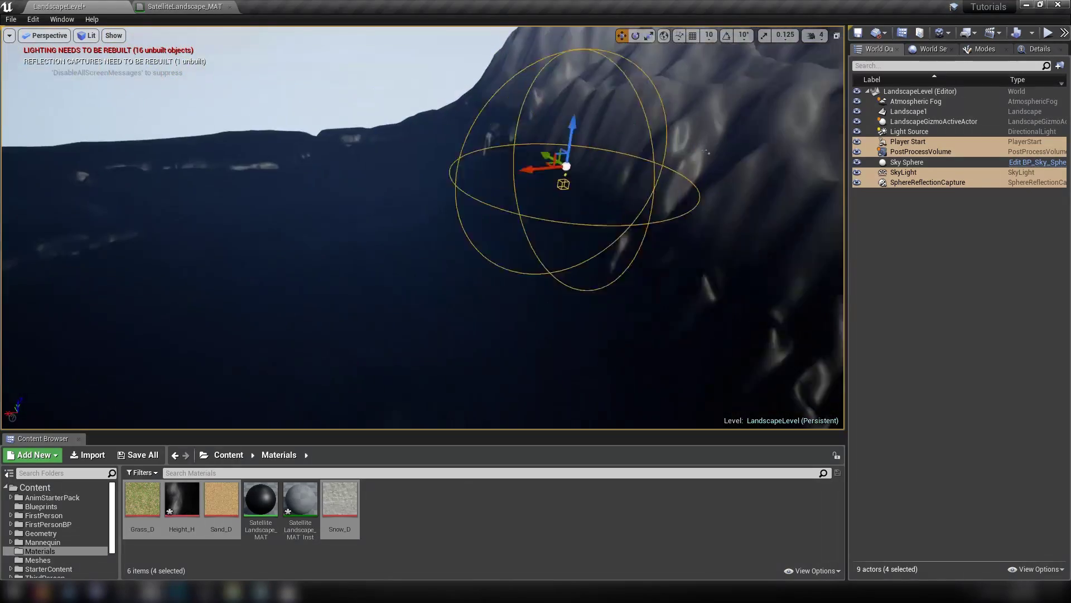
drag(524, 170, 131, 238)
right_drag(131, 239, 250, 132)
key(w)
key(s)
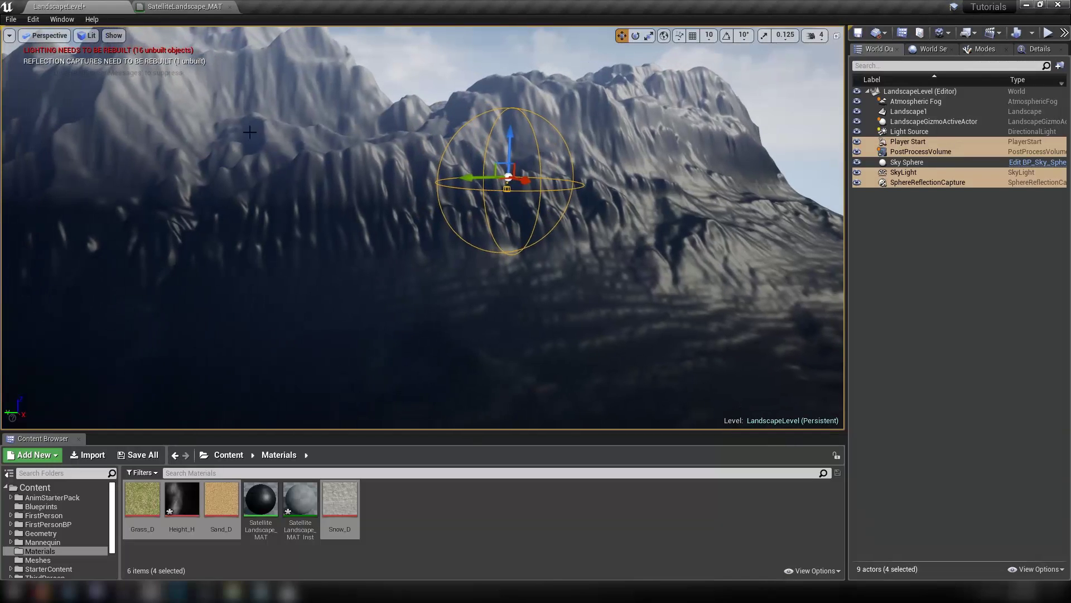
Build the reflection captures for the level and look over the landscape
click(1032, 33)
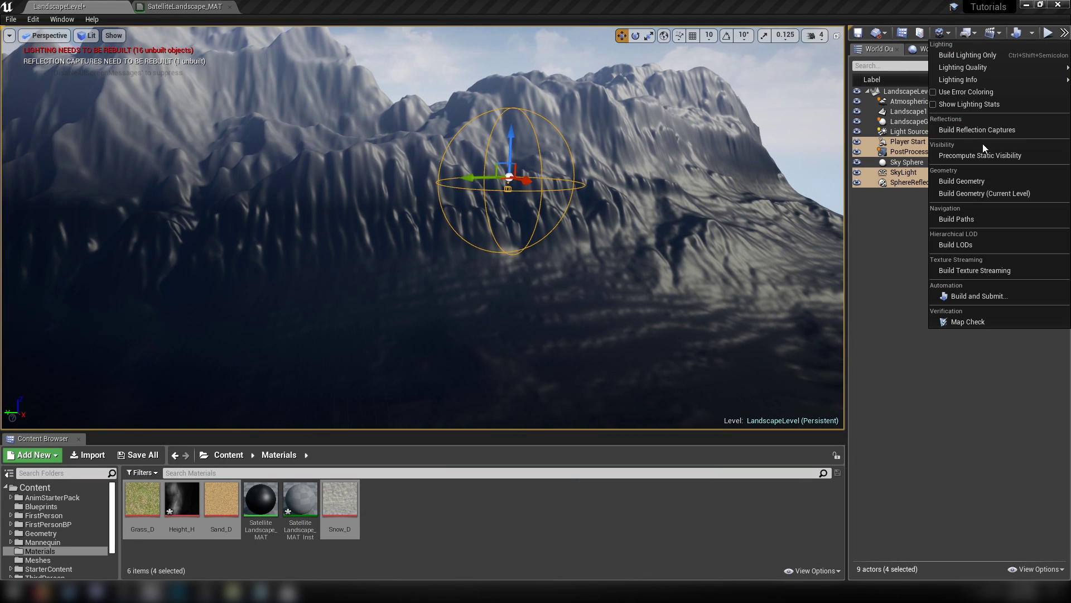
click(956, 131)
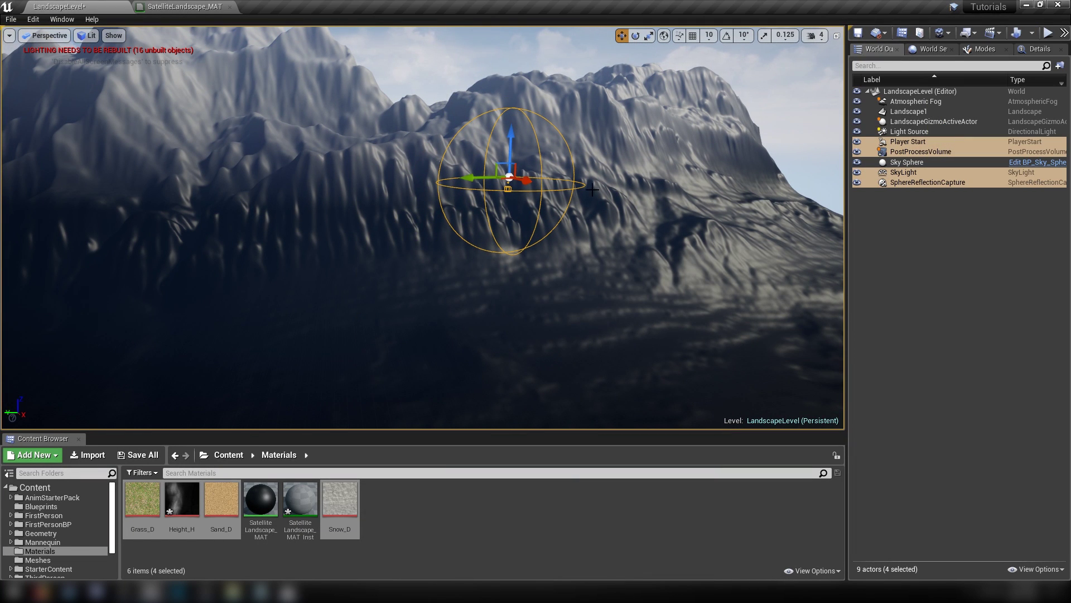
right_drag(639, 295, 649, 274)
key(w)
key(d)
In SatelliteLandscape_MAT, add a Lerp node near the ground texture samples and connect the CheapContrast result to its Alpha
click(200, 6)
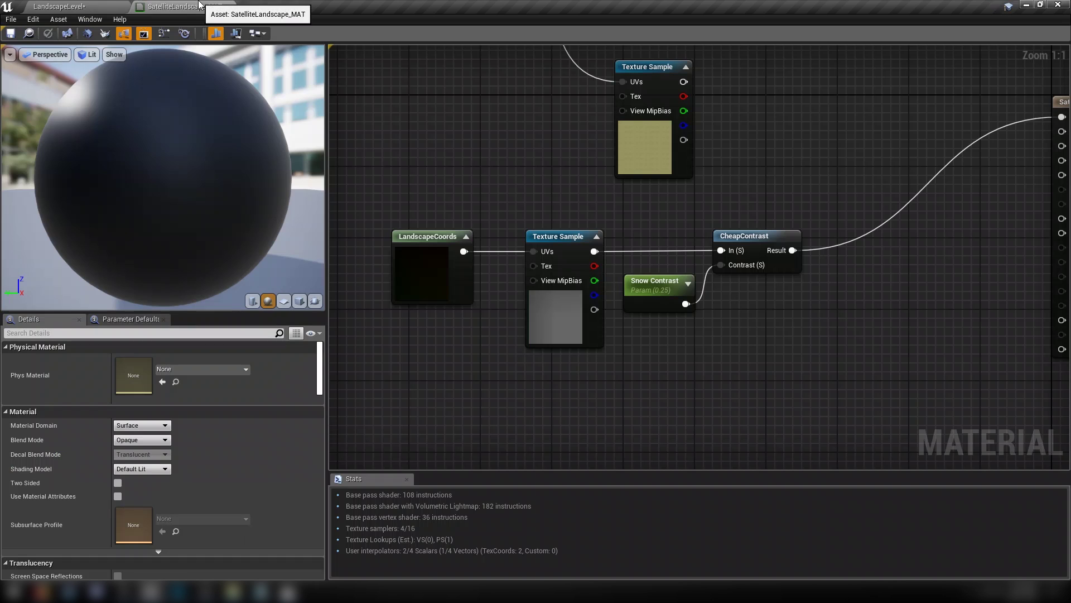
right_drag(742, 383, 787, 420)
drag(567, 280, 703, 307)
click(846, 347)
right_drag(882, 346, 751, 440)
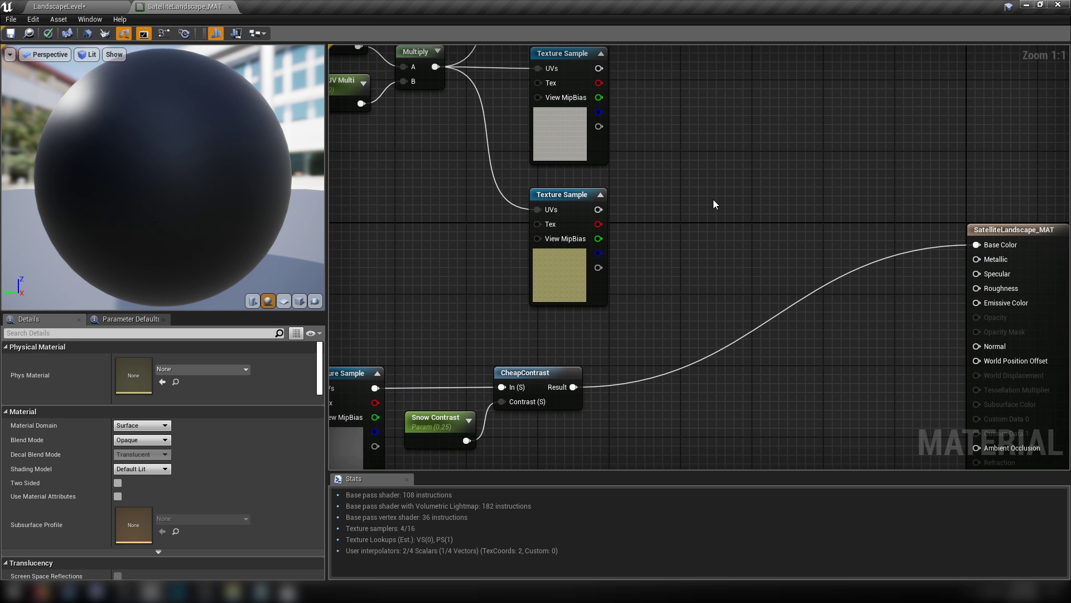
right_drag(503, 360, 480, 373)
right_click(680, 234)
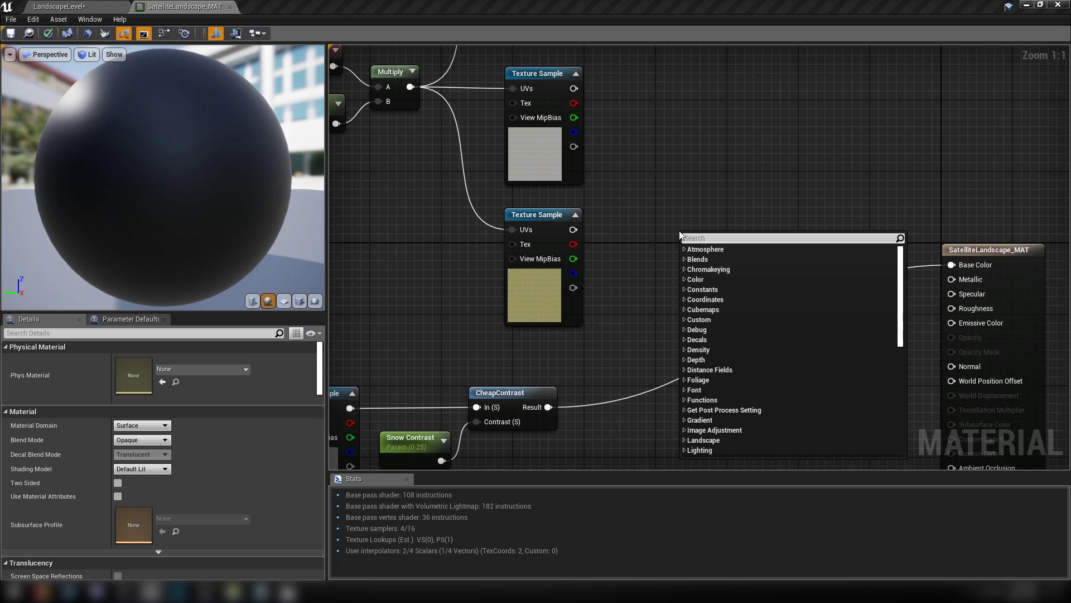
click(724, 153)
key(l)
click(696, 266)
right_drag(613, 359, 678, 291)
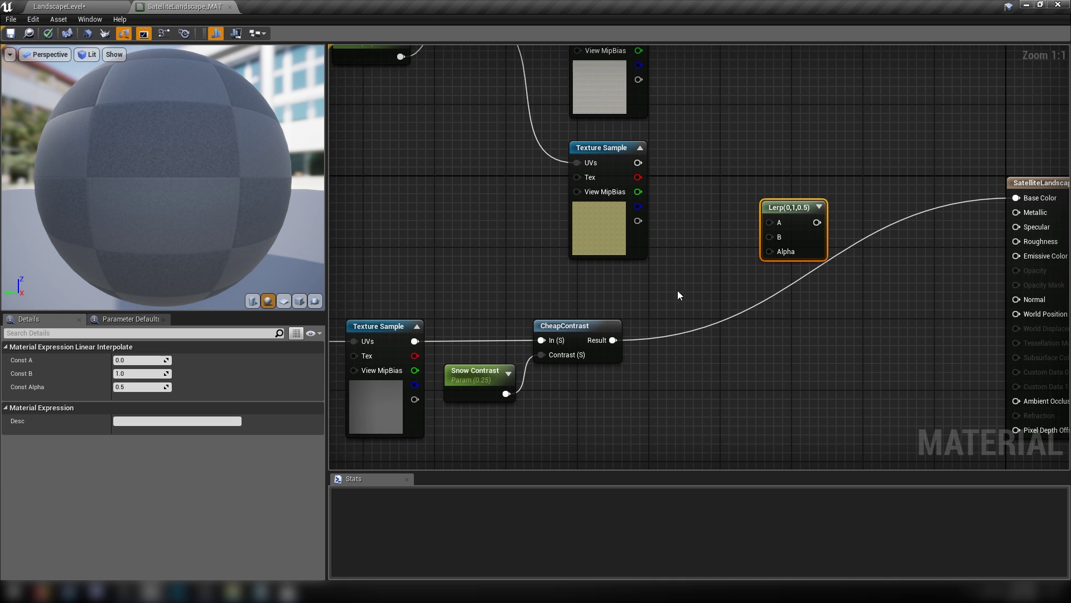
drag(616, 339, 616, 342)
drag(769, 254, 770, 252)
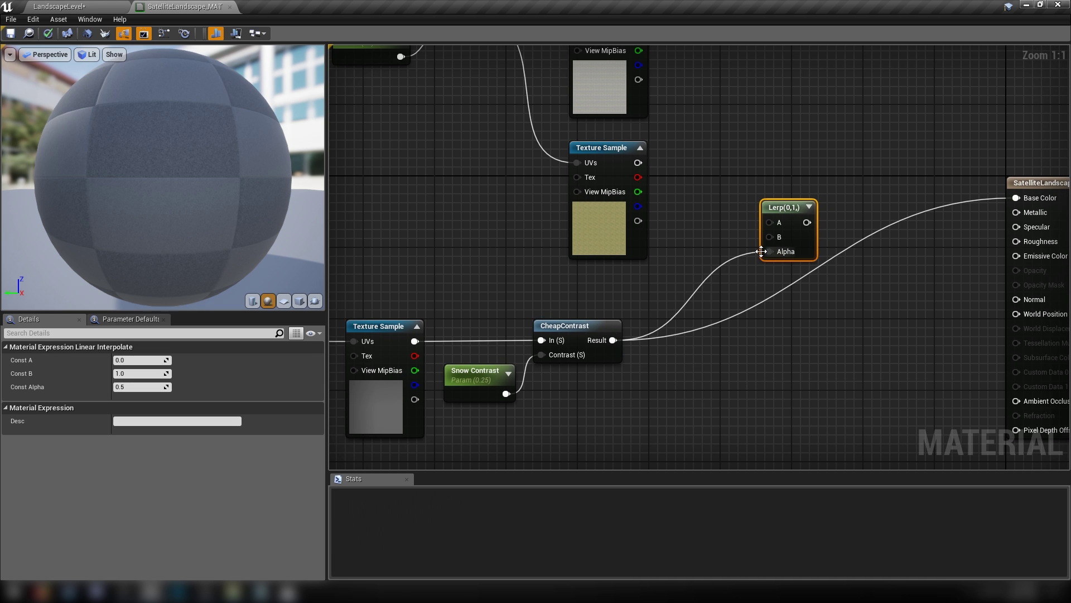
right_drag(722, 205, 688, 281)
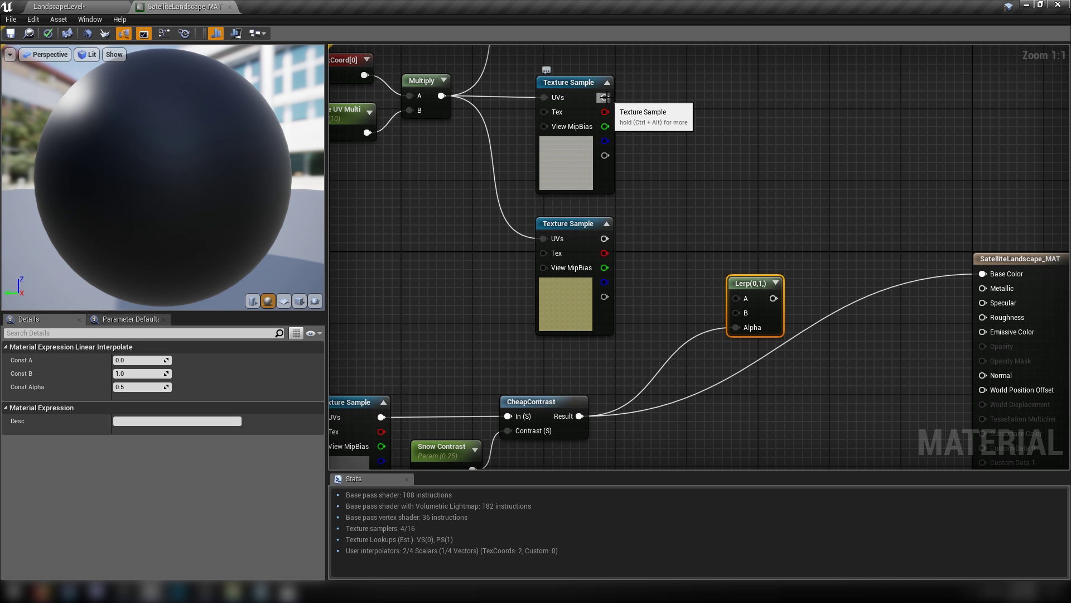
Connect the snow texture sample to the Lerp's B input and the grass texture sample to its A input
drag(604, 98, 739, 314)
right_drag(486, 401, 691, 353)
right_drag(751, 300, 552, 363)
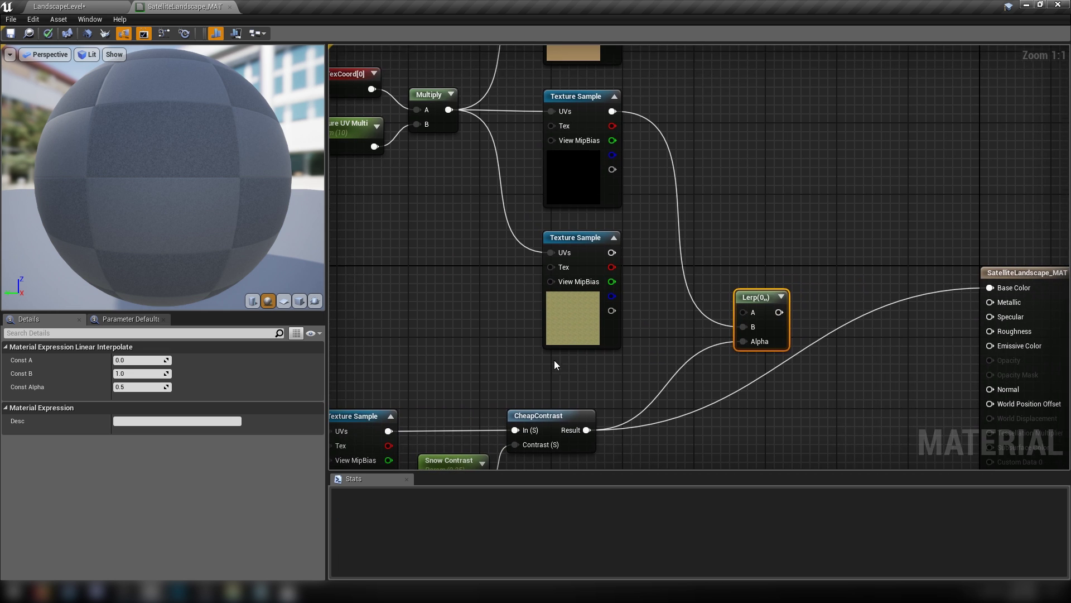
drag(611, 253, 752, 315)
mouse_move(742, 241)
right_down()
mouse_move(739, 261)
mouse_move(758, 237)
right_up()
Rearrange the texture samples so the grass node sits directly above the snow node, clear of the CheapContrast node
drag(584, 173, 576, 393)
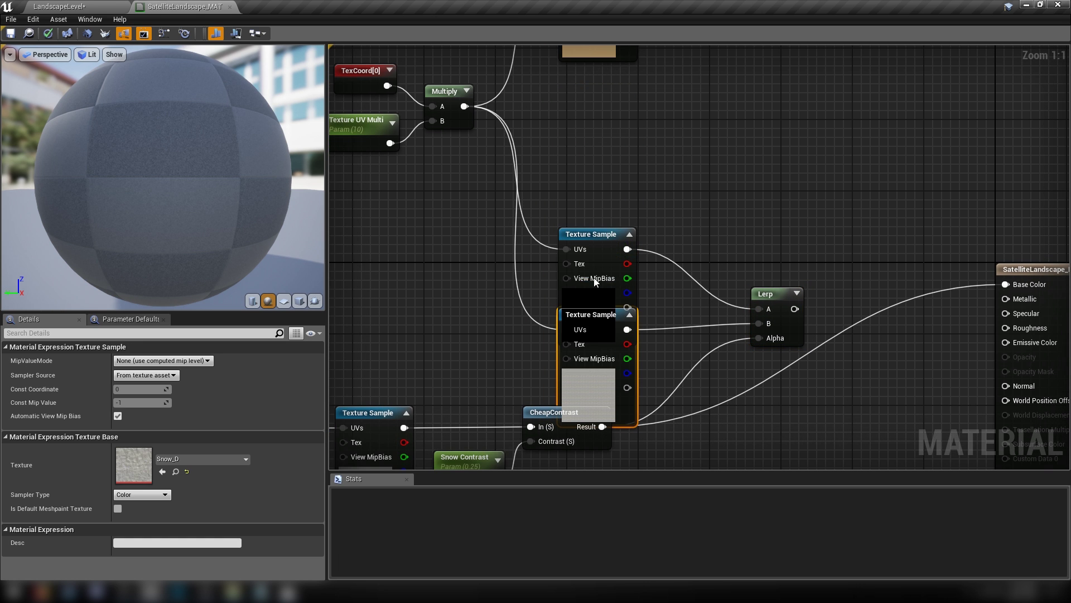
drag(595, 281, 631, 219)
drag(602, 395, 630, 380)
drag(567, 227, 633, 329)
drag(643, 360, 582, 339)
Connect the Lerp output to Base Color in place of the CheapContrast result and save the material
drag(784, 293, 1007, 284)
right_drag(810, 355, 742, 327)
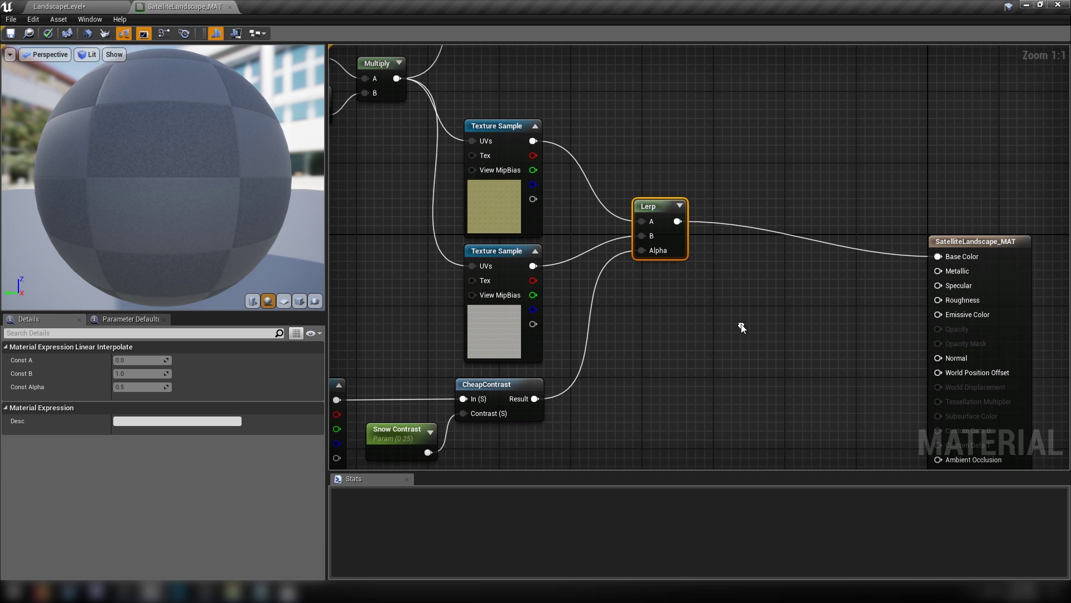
click(10, 34)
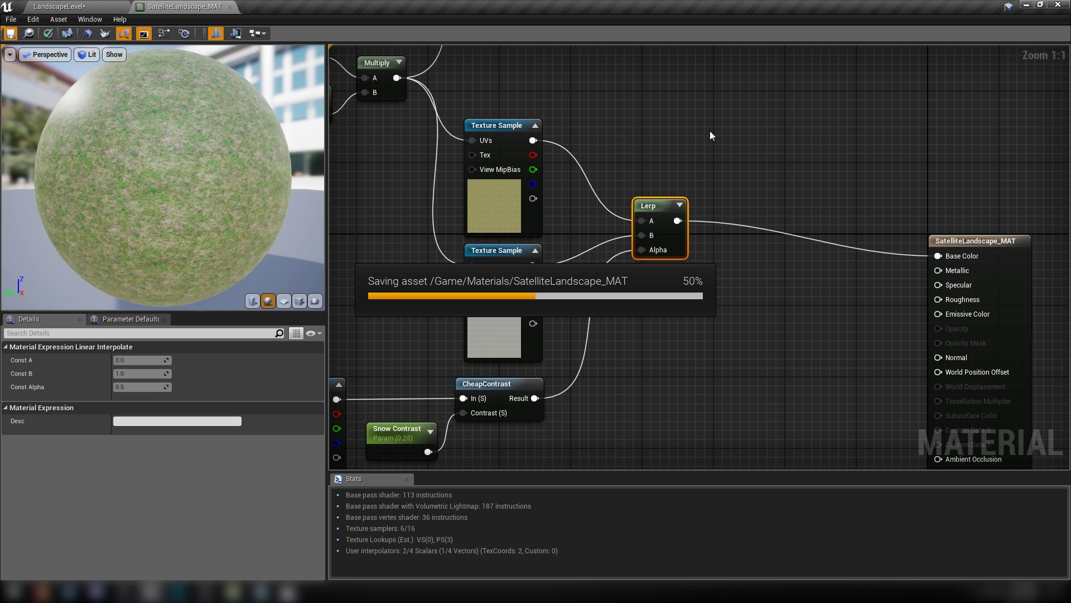
In LandscapeLevel, view the mountains and open SatelliteLandscape_MAT_Inst in a floating window beside them
click(85, 5)
right_drag(643, 280, 687, 282)
key(w)
key(w)
right_drag(423, 227, 268, 204)
click(456, 529)
double_click(300, 499)
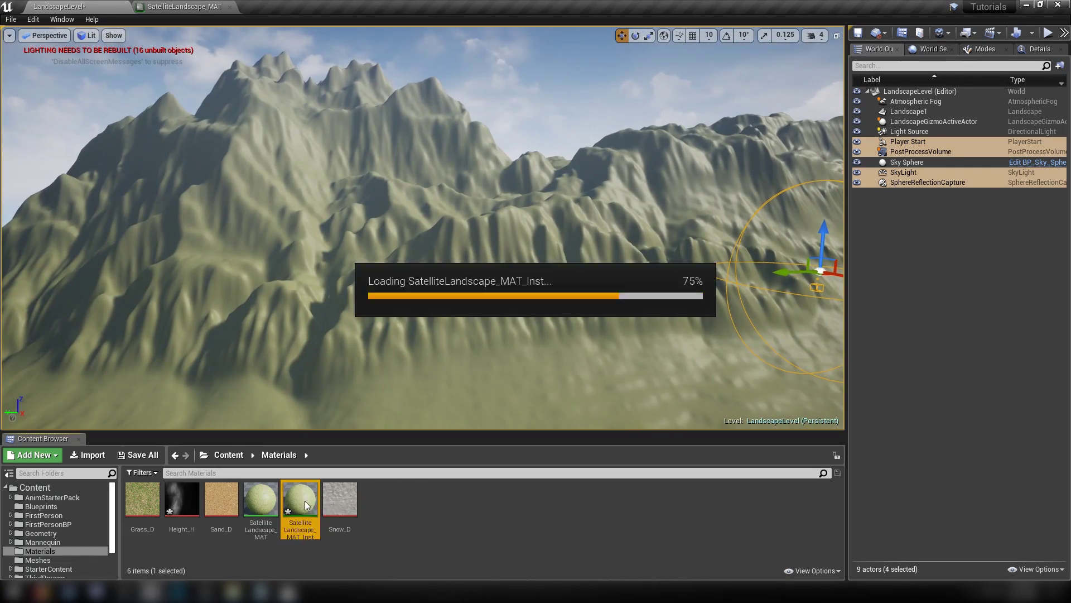
drag(285, 6, 560, 158)
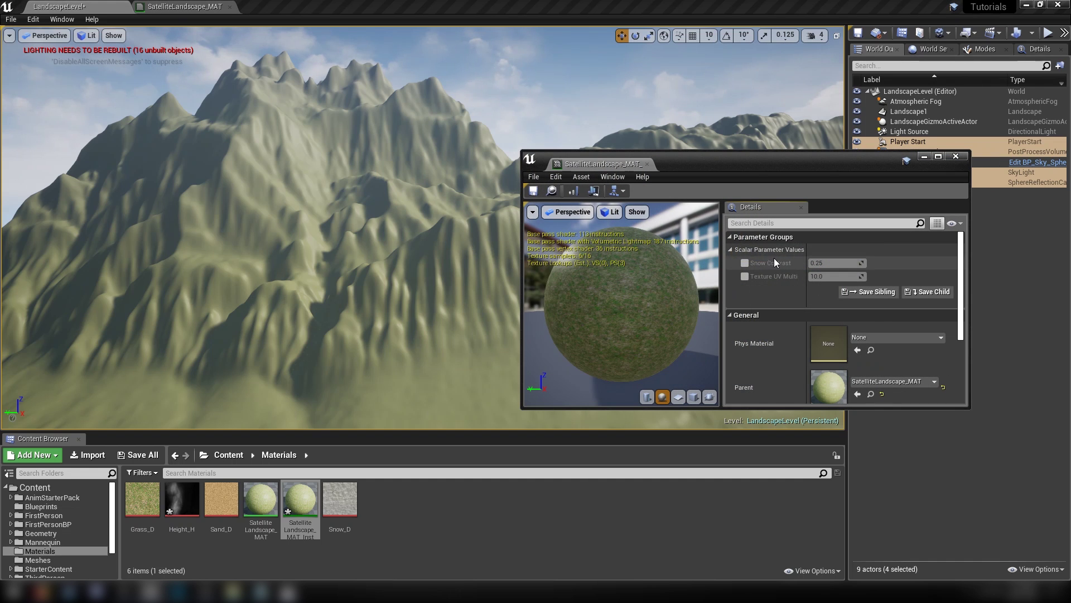
Enable the Snow Contrast override in the material instance, try -1, and set it to -0.1
click(745, 263)
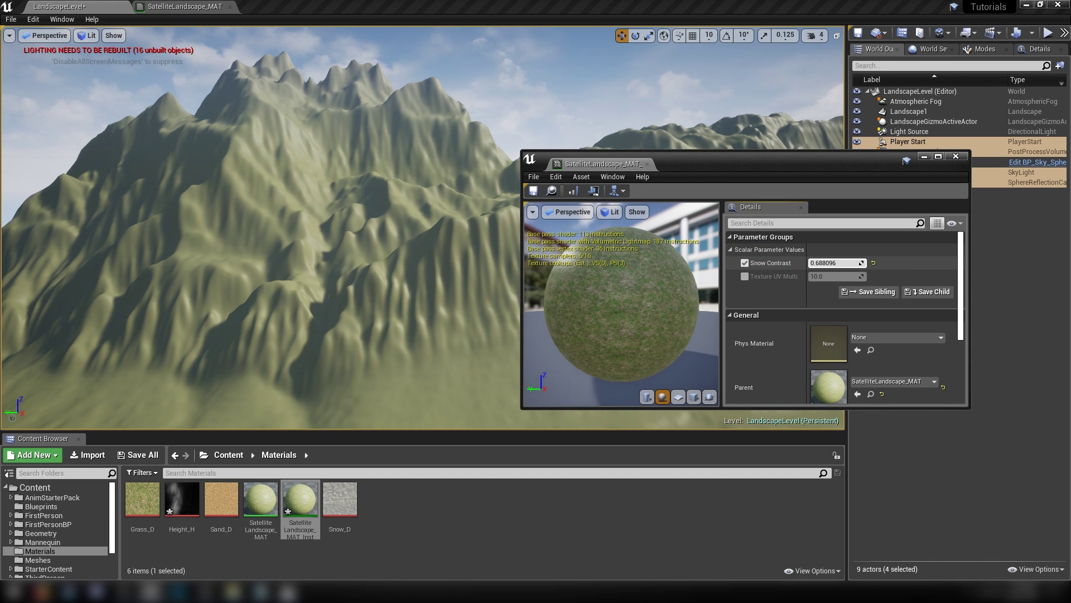
drag(837, 263, 826, 263)
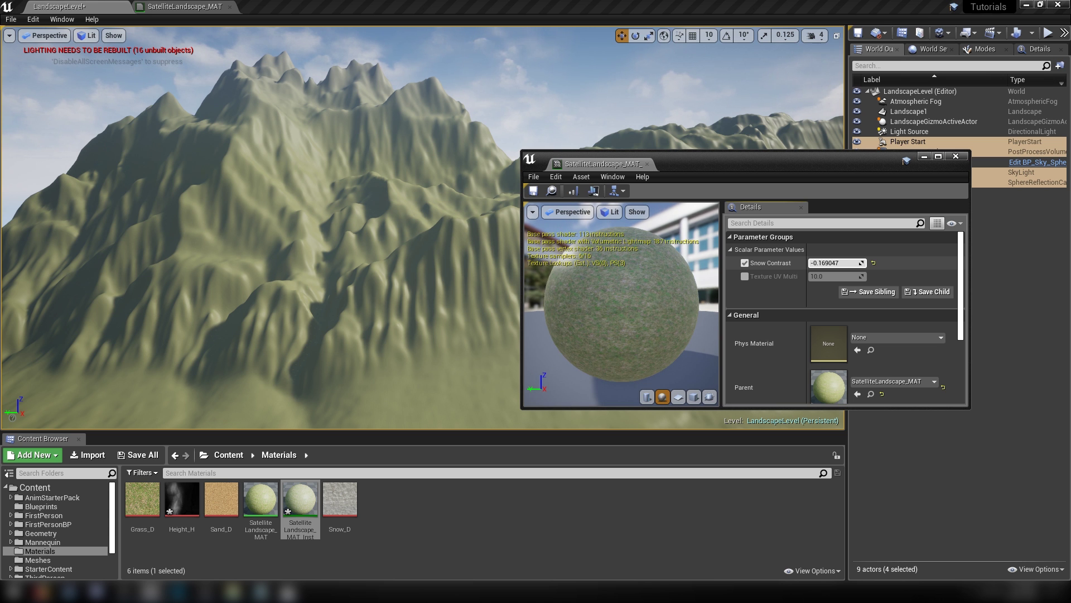
click(833, 263)
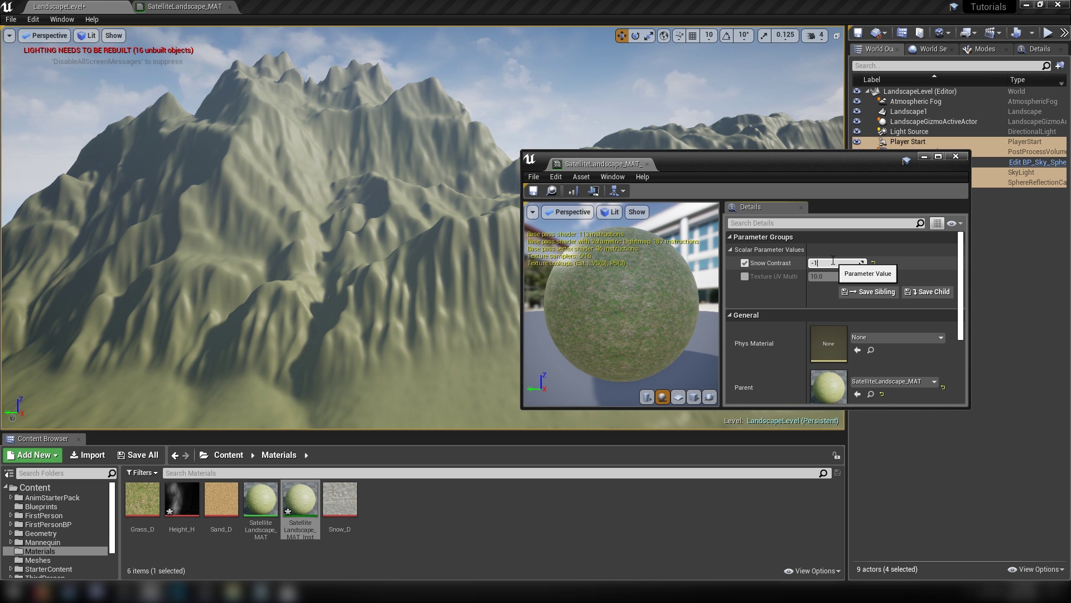
key(Return)
right_drag(235, 223, 34, 226)
click(826, 263)
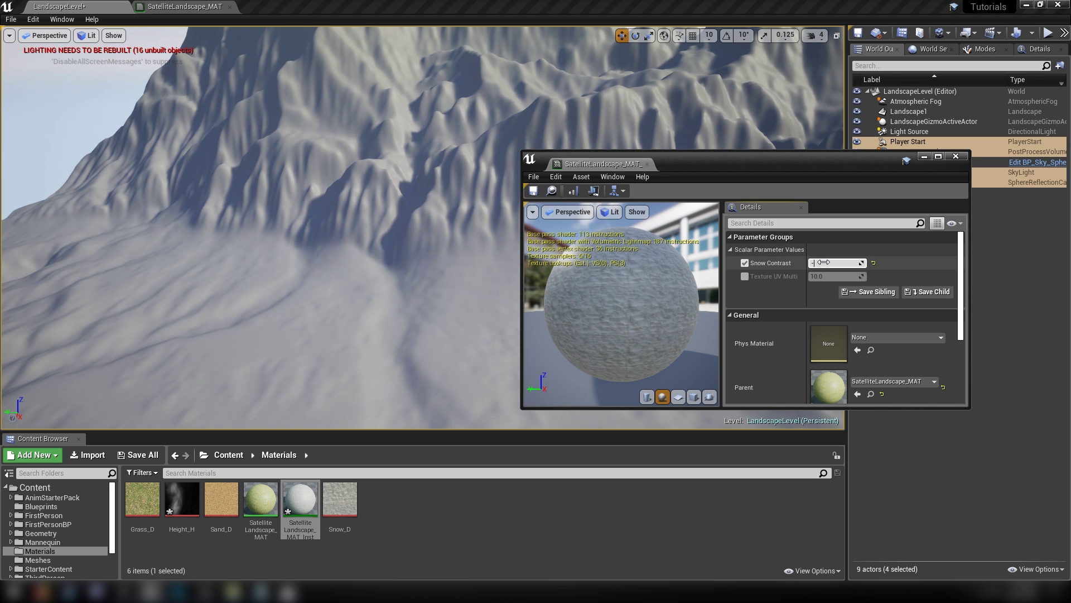
text(-0.1)
key(Return)
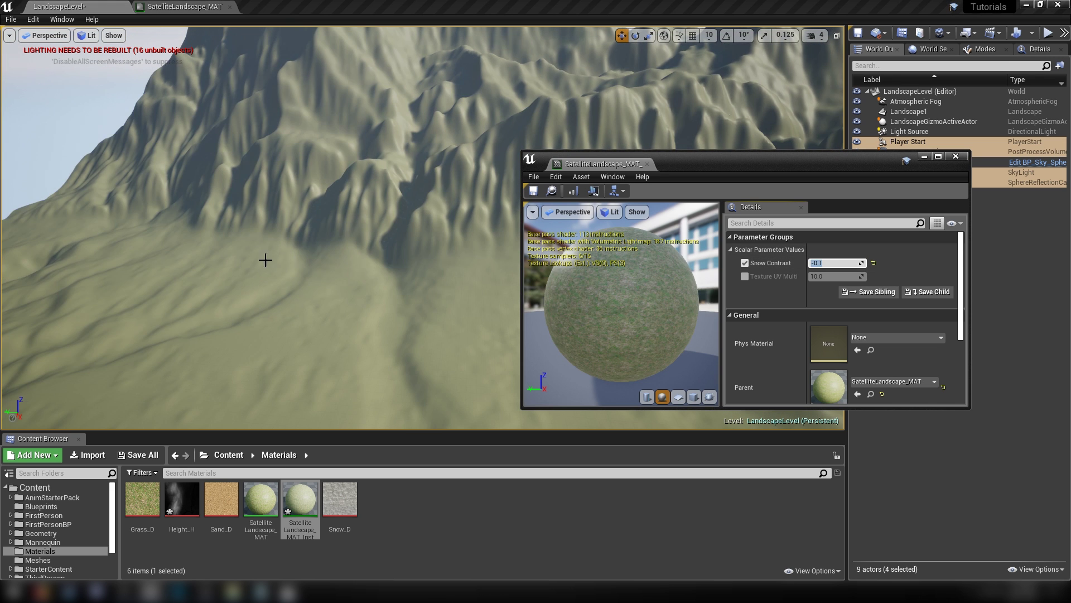
Look closely at the ground, enable the Texture UV Multi override and set it to 2
right_drag(263, 258, 152, 293)
click(745, 276)
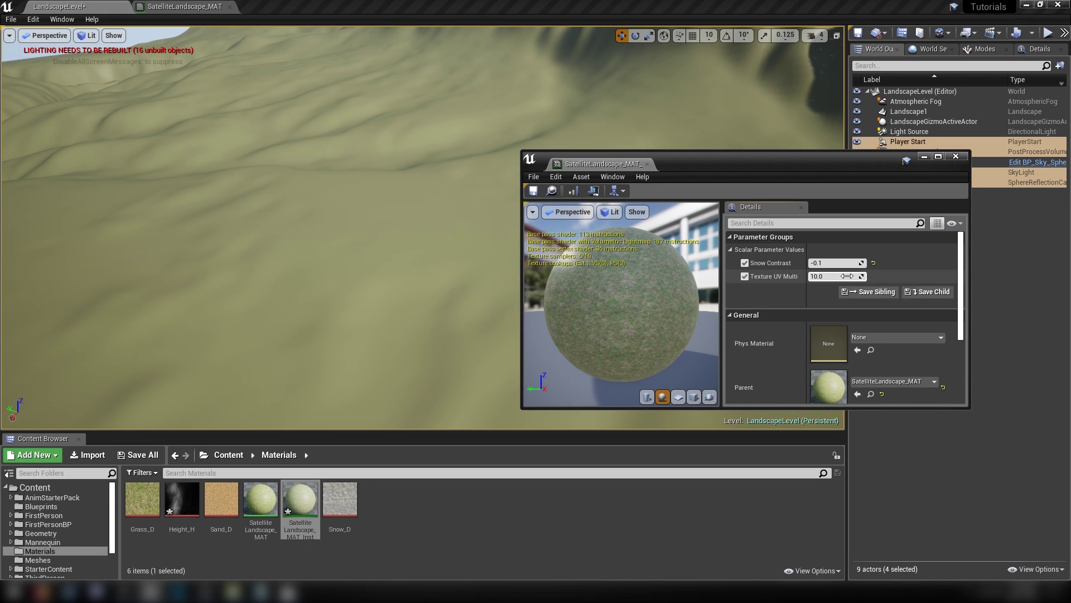
drag(834, 276, 795, 276)
click(823, 276)
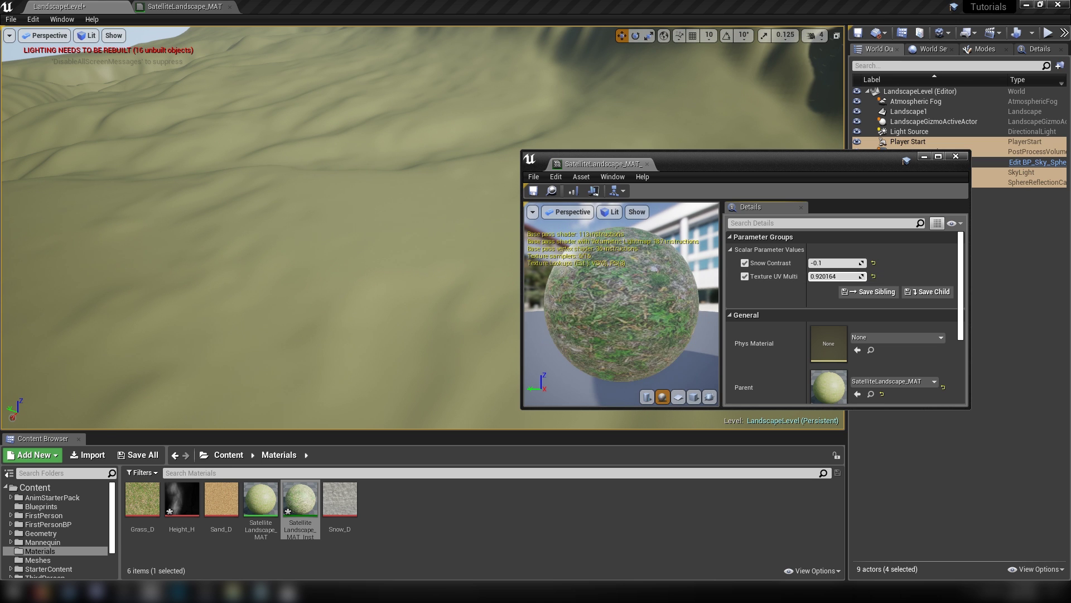
text(2)
key(Return)
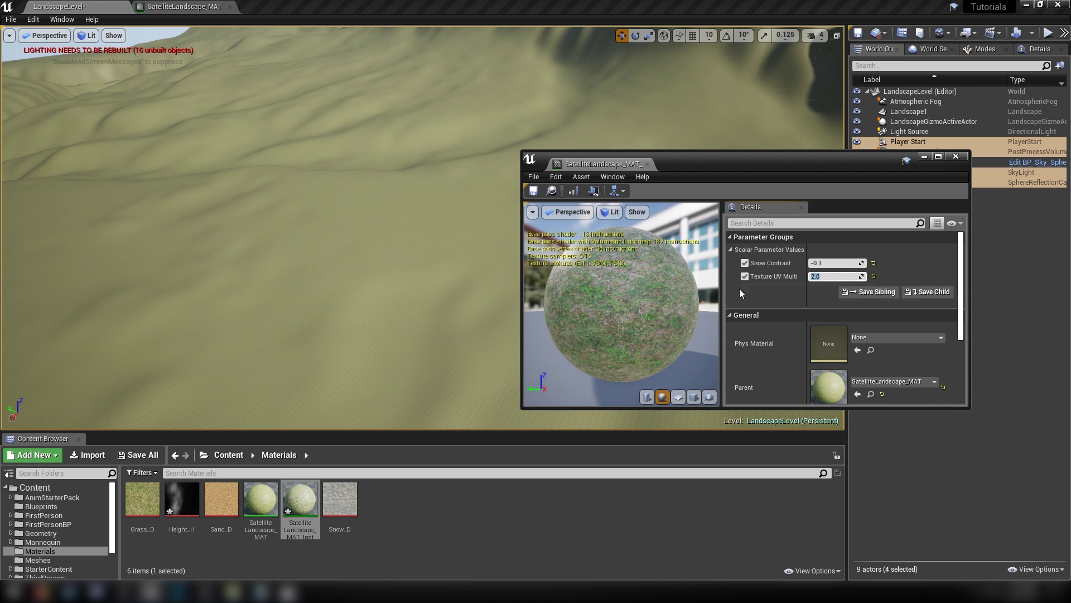
In SatelliteLandscape_MAT, replace the Multiply node with a Divide node fed by TexCoord as A and Texture UV Multi as B
click(200, 7)
drag(543, 160, 696, 206)
click(377, 163)
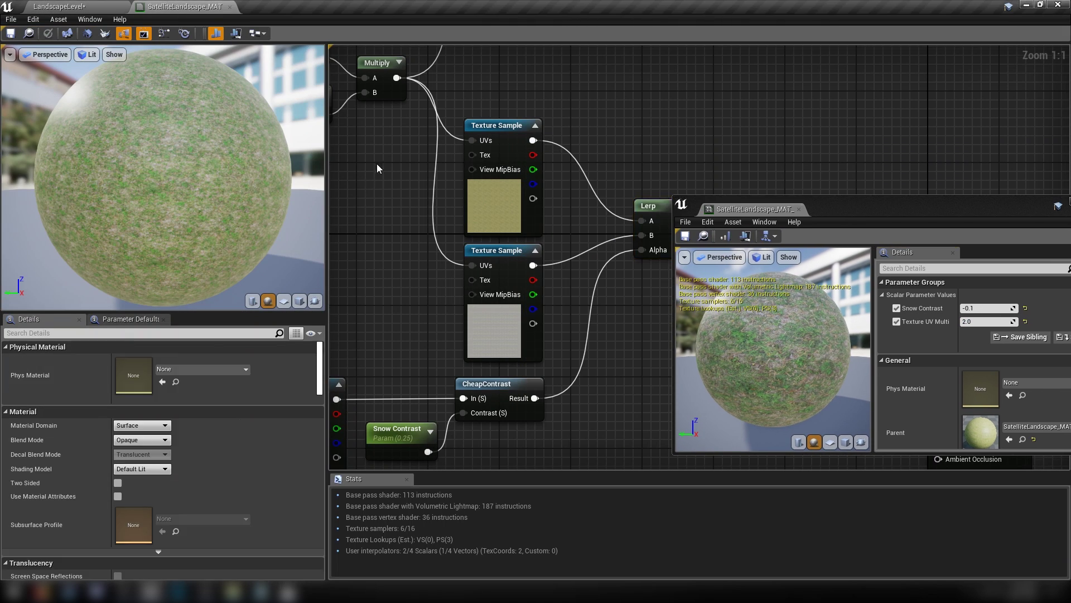
right_drag(376, 163, 553, 324)
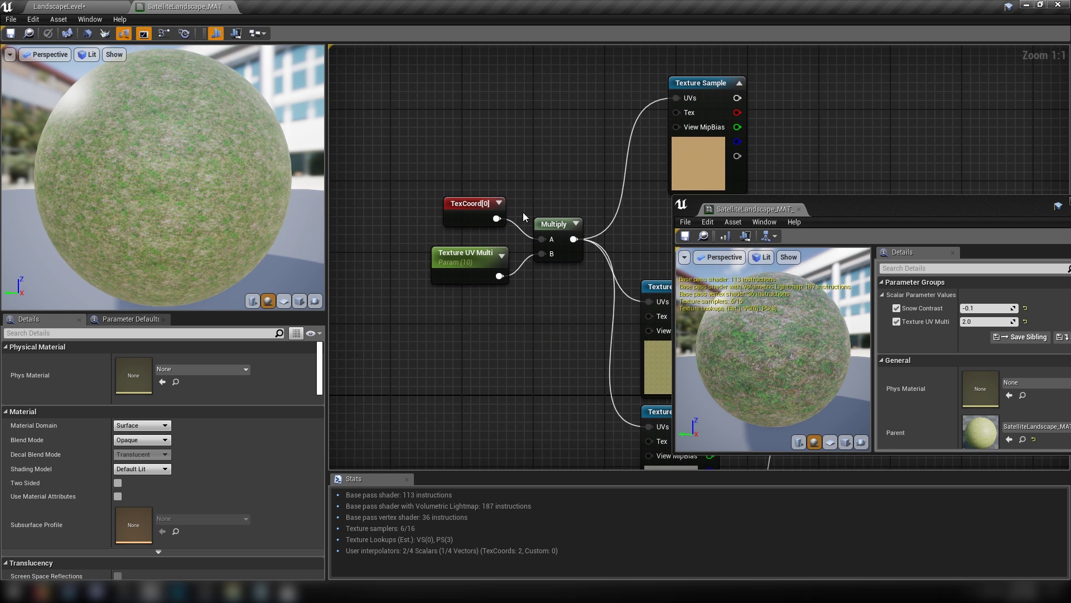
click(543, 176)
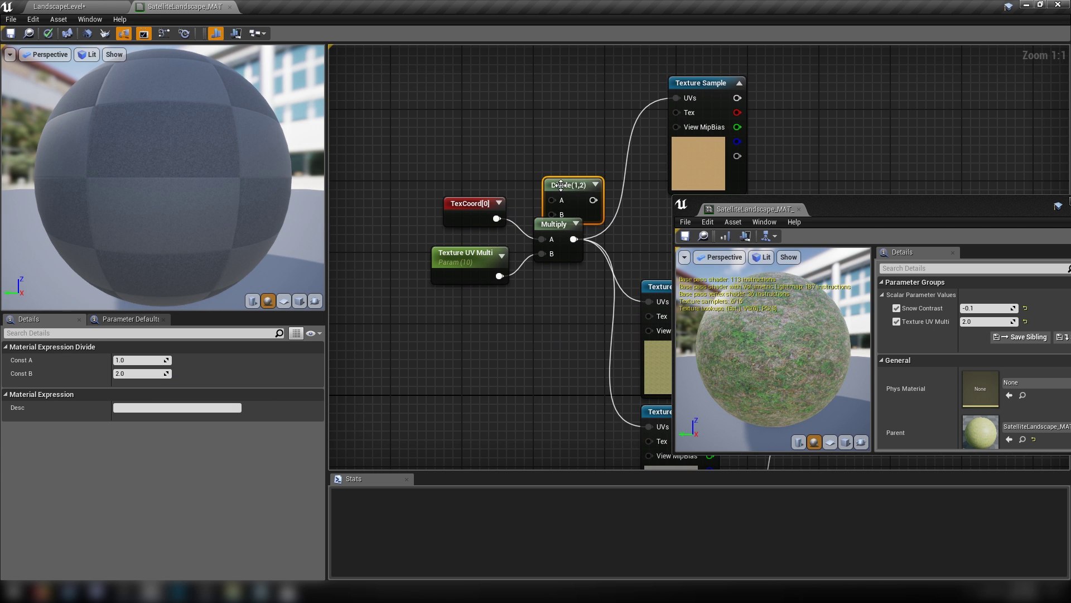
click(554, 224)
key(Delete)
drag(565, 162, 533, 239)
drag(499, 275, 533, 254)
Connect the Divide output to the UVs of the sand, grass and snow texture samples and save the material
right_drag(592, 306, 501, 266)
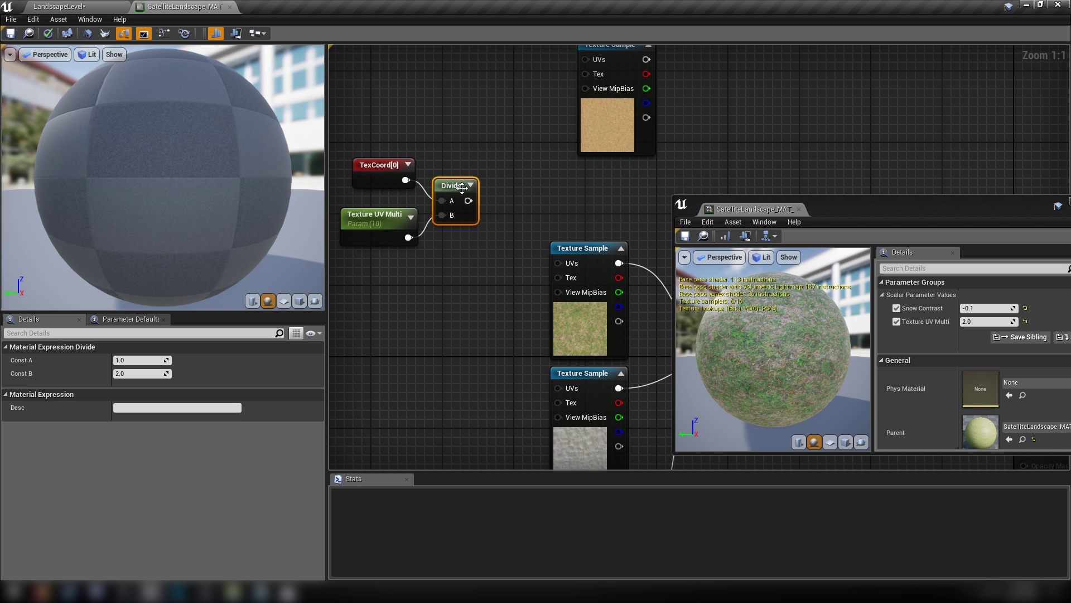
drag(468, 199, 585, 114)
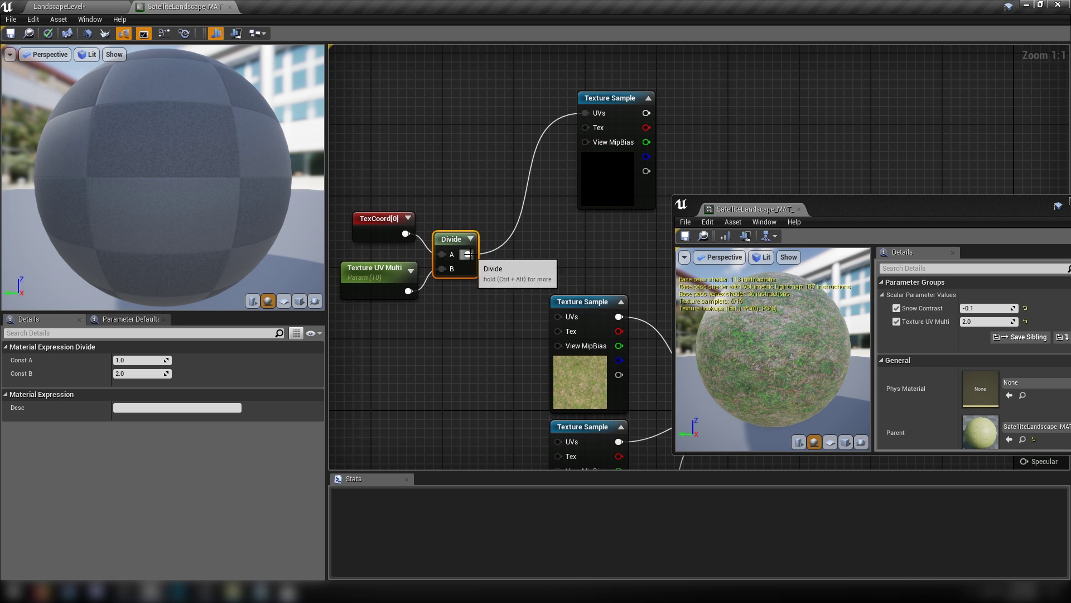
drag(469, 254, 558, 316)
right_drag(473, 245, 446, 90)
drag(441, 98, 530, 286)
click(11, 37)
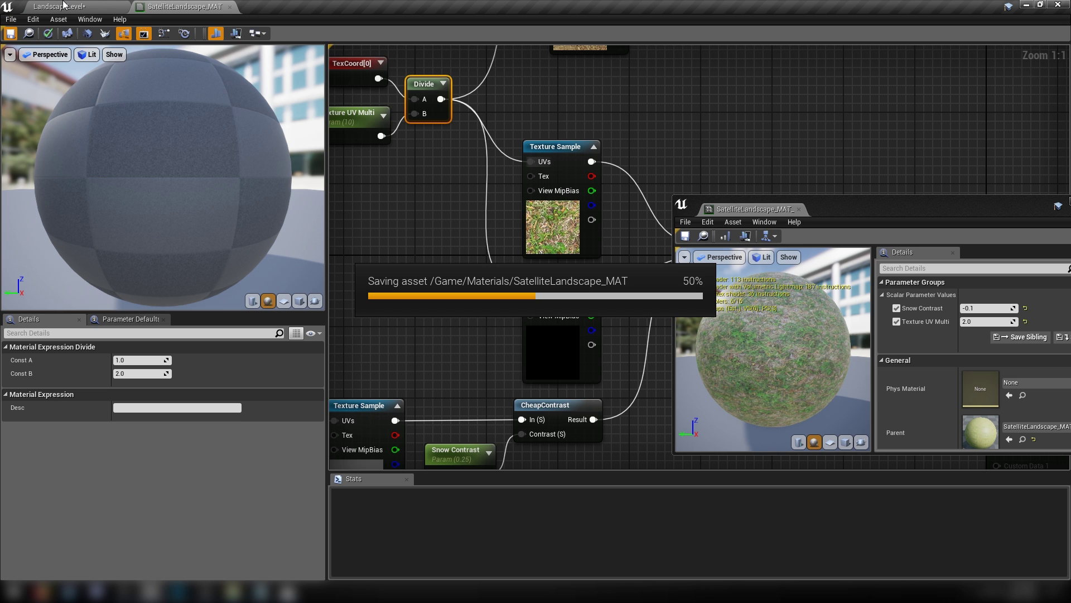
In LandscapeLevel, raise the instance's Texture UV Multi to about 13.07 and play-test the ground texture scale
click(63, 7)
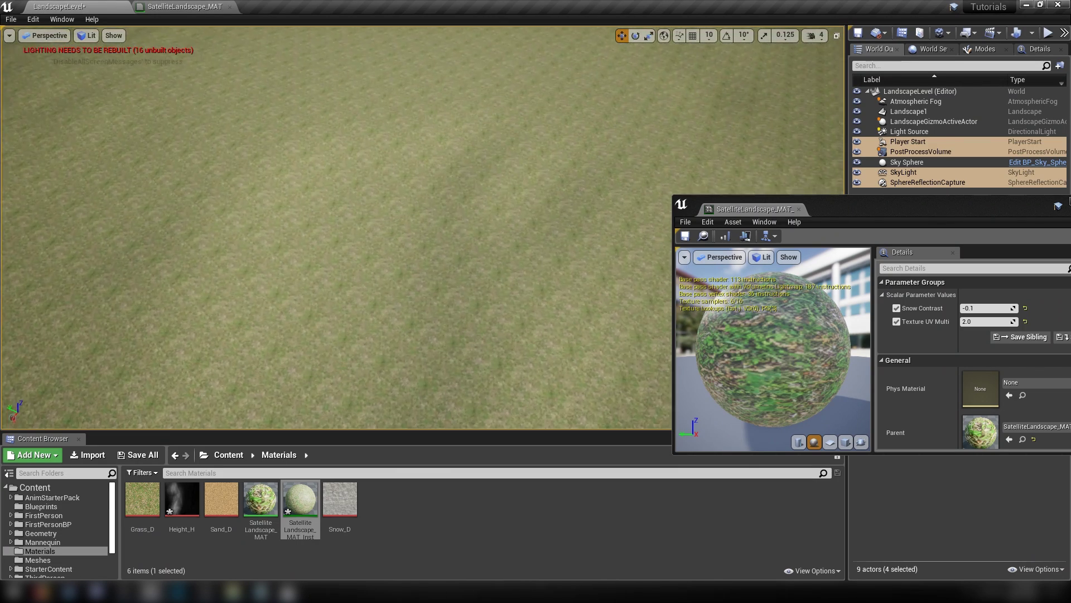
drag(970, 321, 1005, 321)
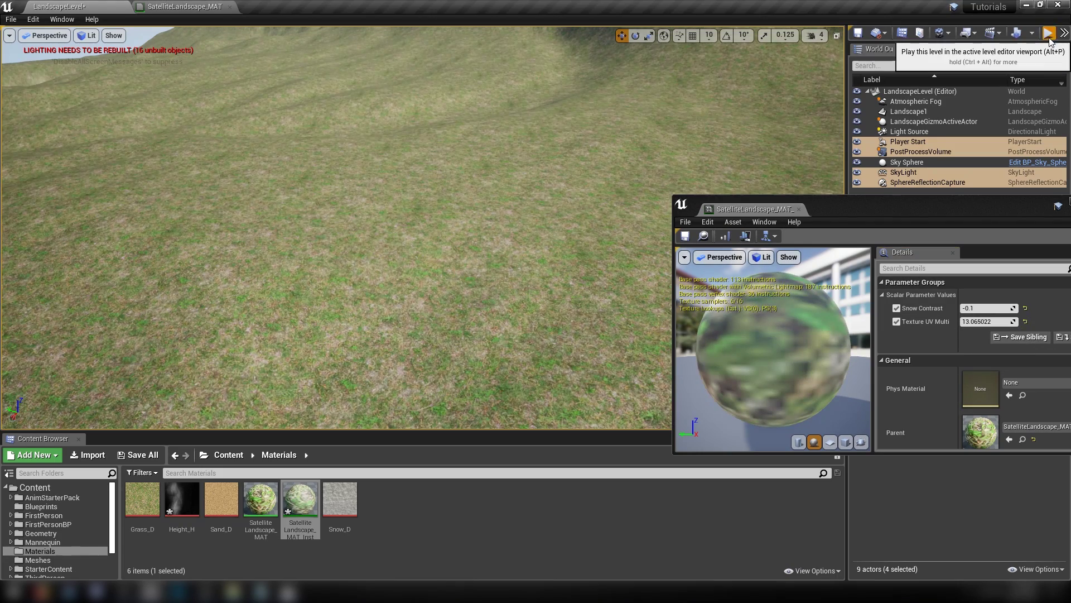
click(1048, 33)
key(w)
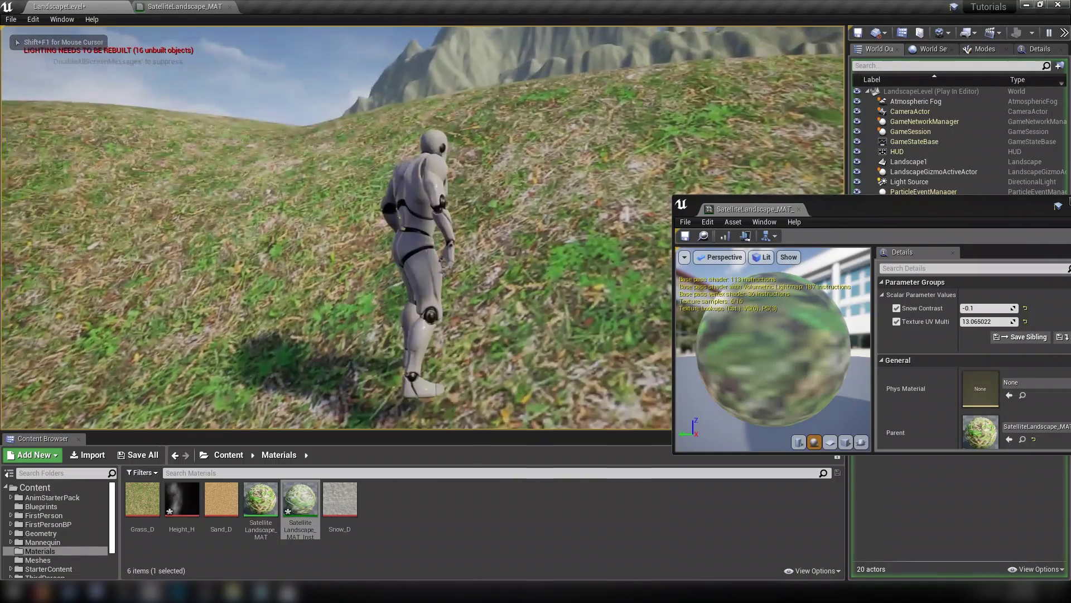
key(Escape)
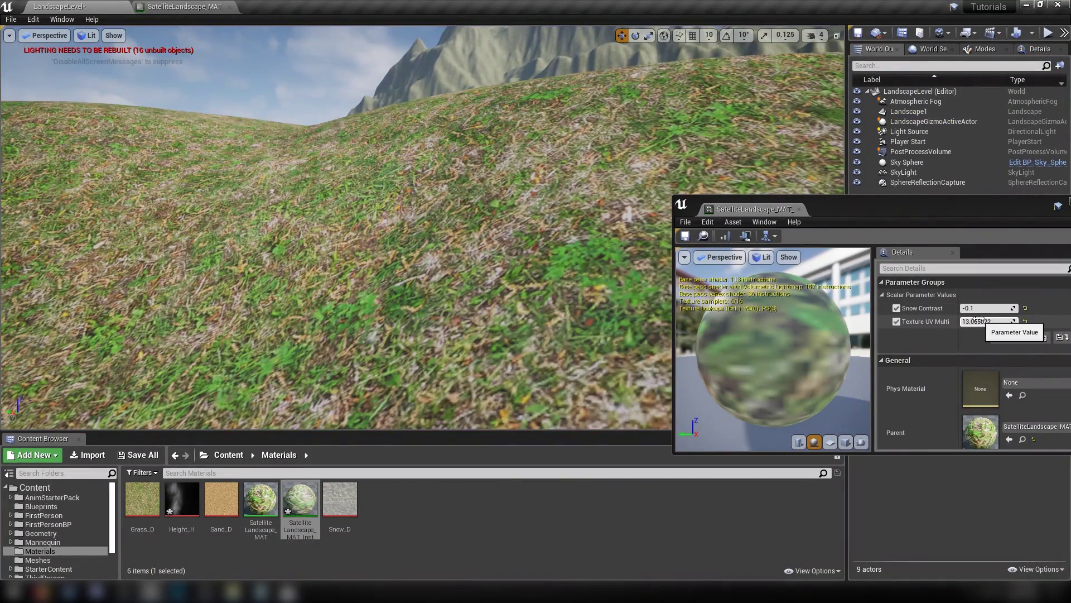
Lower Texture UV Multi to about 8.9 in the material instance and look over the textured landscape
drag(985, 322, 948, 321)
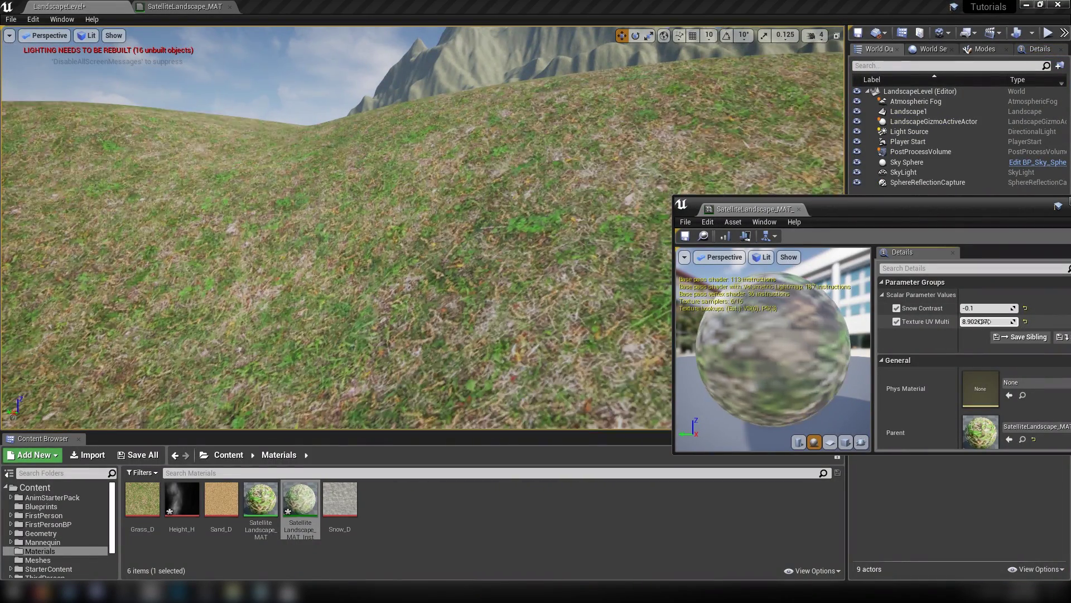
right_drag(558, 251, 620, 237)
key(w)
right_drag(431, 191, 430, 190)
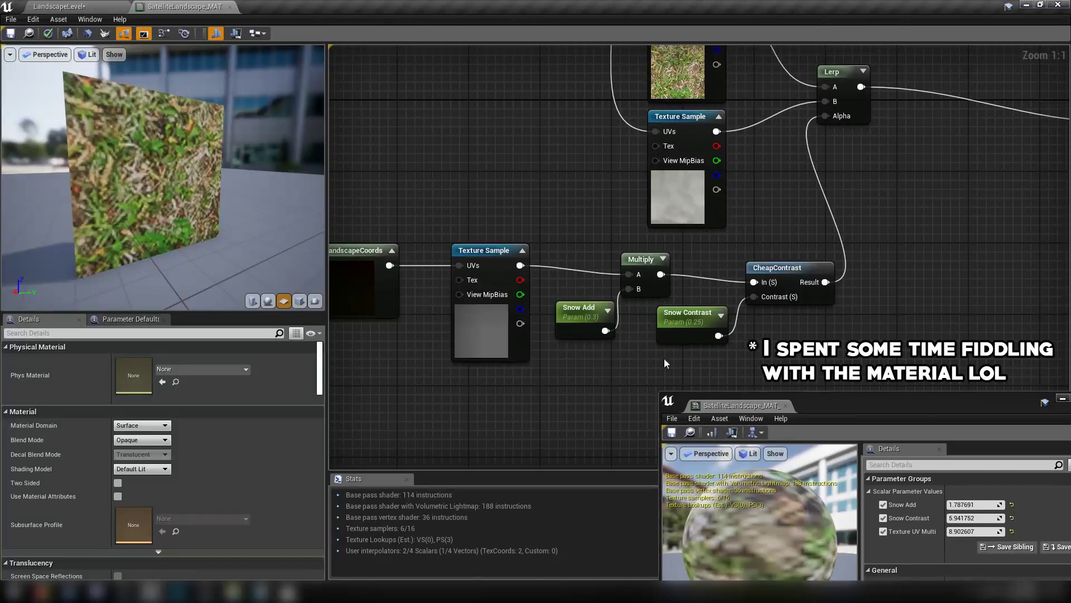
Set Snow Contrast to about 3.25 and Snow Add to about 2.0 in the instance, and inspect the mountains and flat ground
right_drag(819, 212, 767, 236)
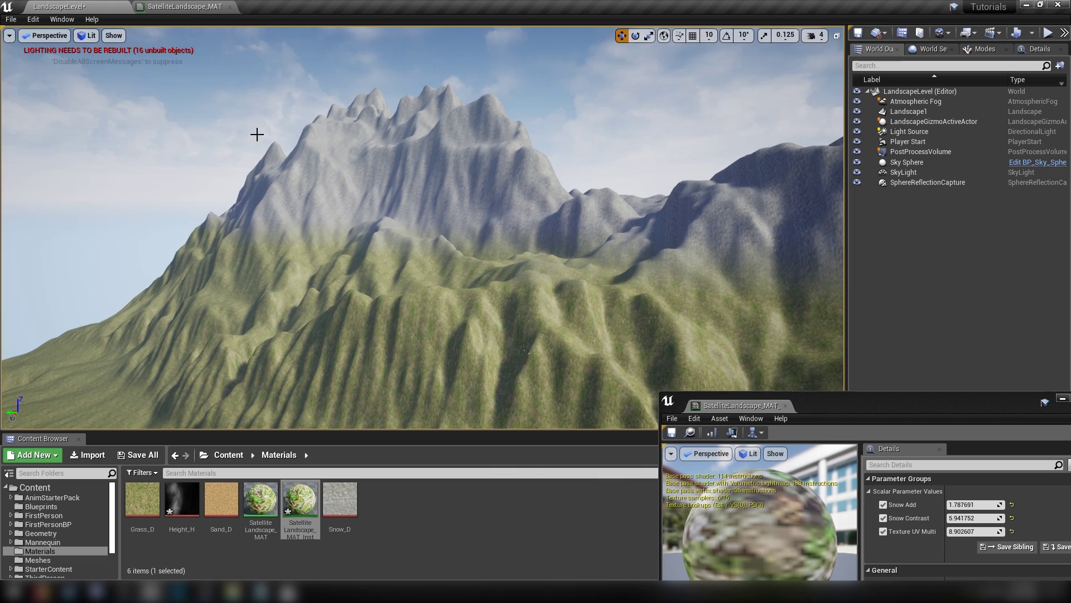
right_drag(256, 134, 324, 199)
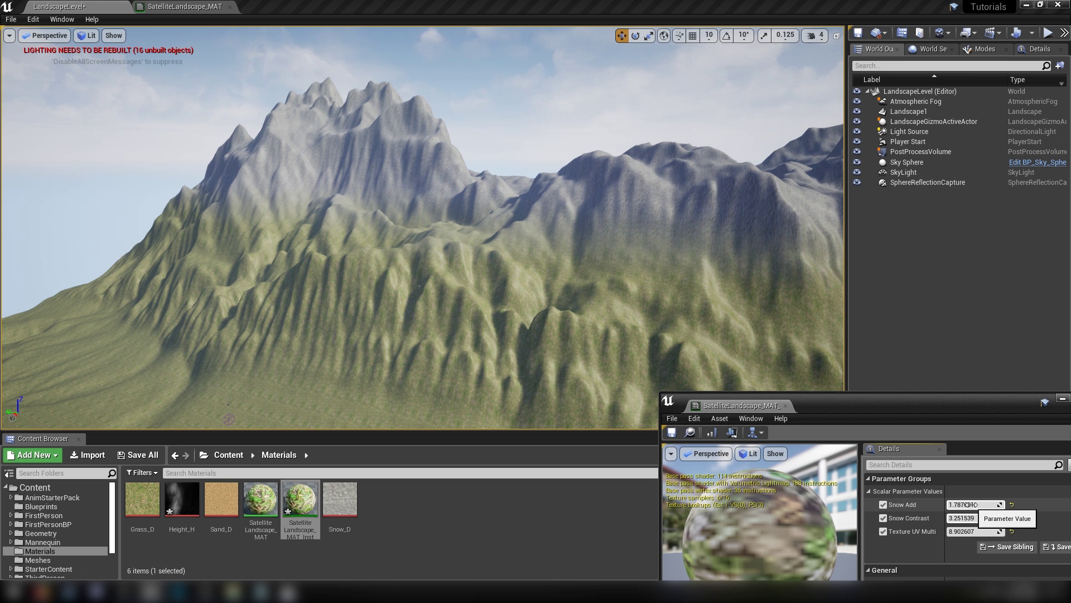
drag(972, 504, 999, 505)
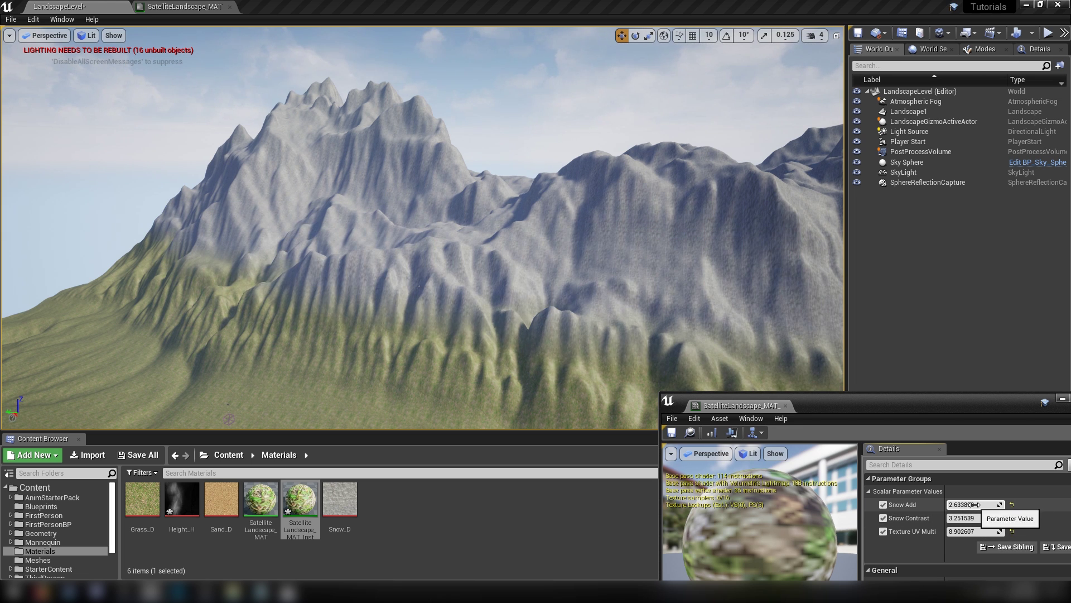
drag(982, 504, 971, 504)
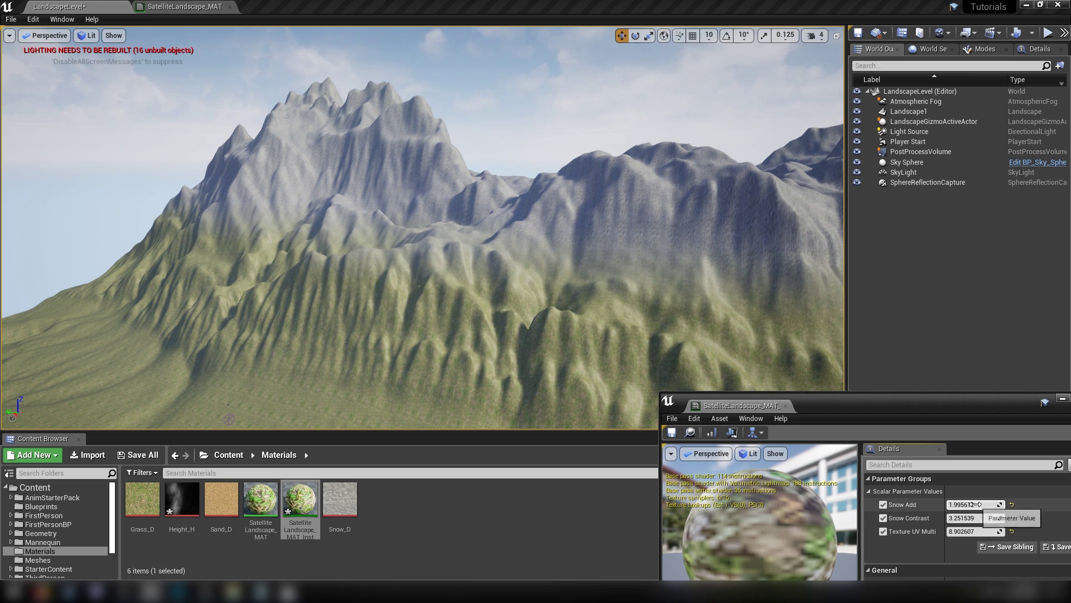
right_drag(536, 235, 391, 232)
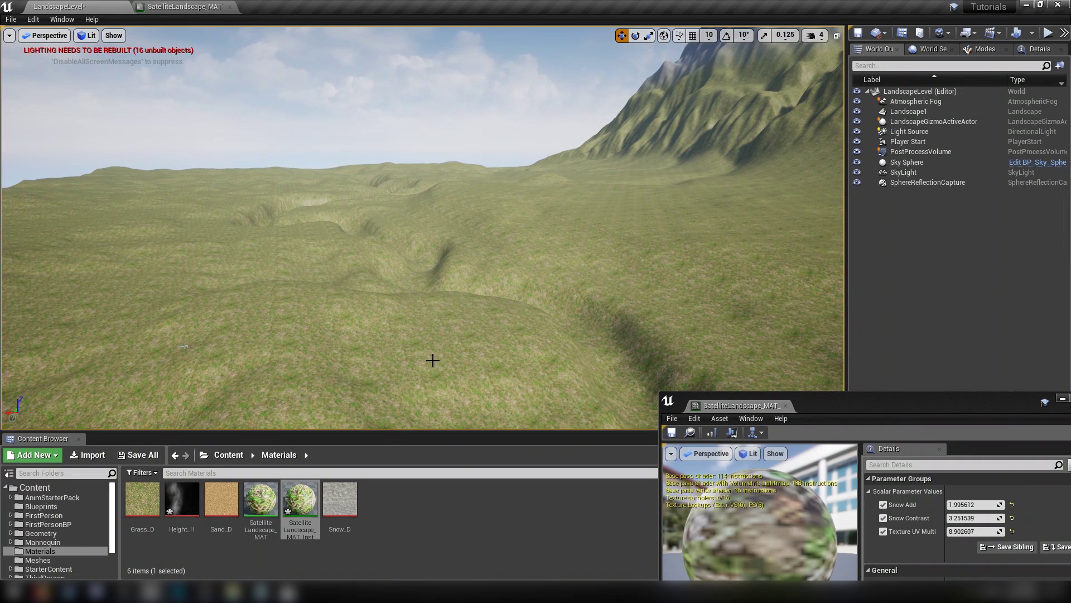
Switch to Photoshop and duplicate Layer 1 copy 2, placing the copy directly beneath the Exposure 1 adjustment layer
click(178, 592)
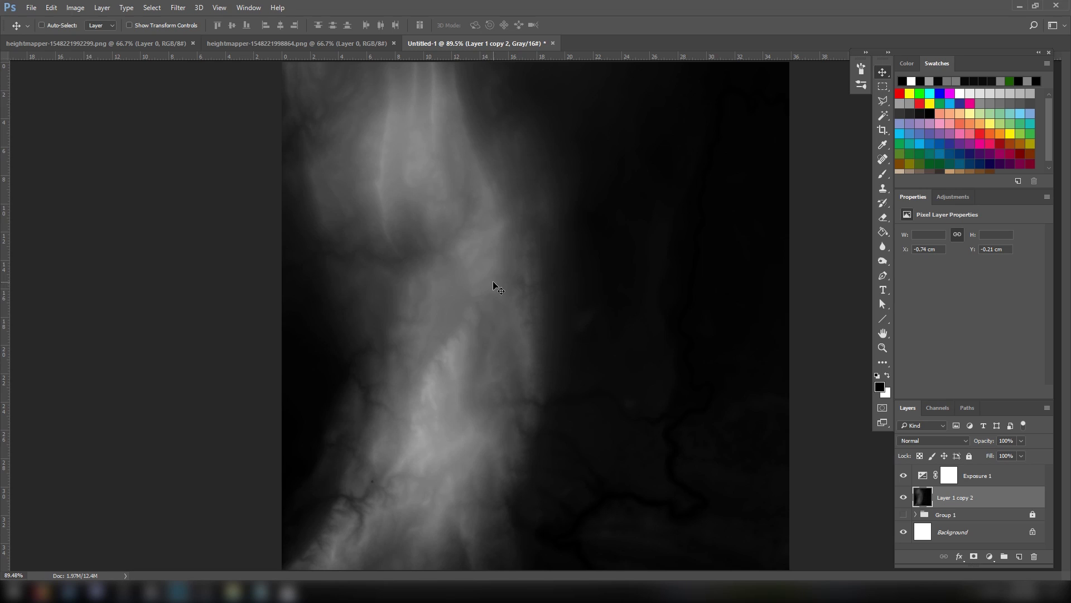
key(ctrl+j)
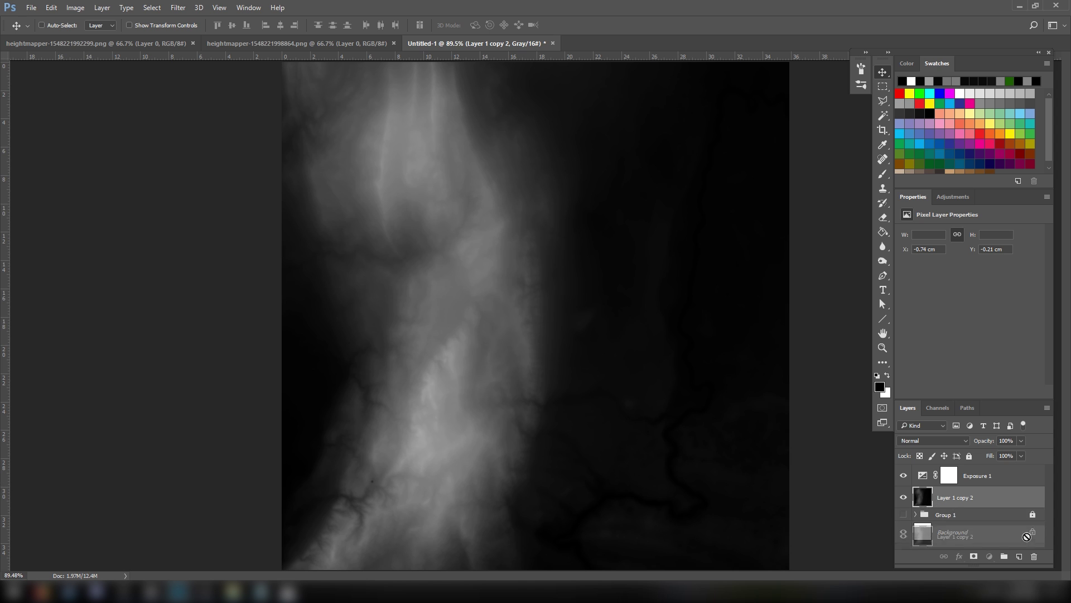
drag(922, 501, 927, 467)
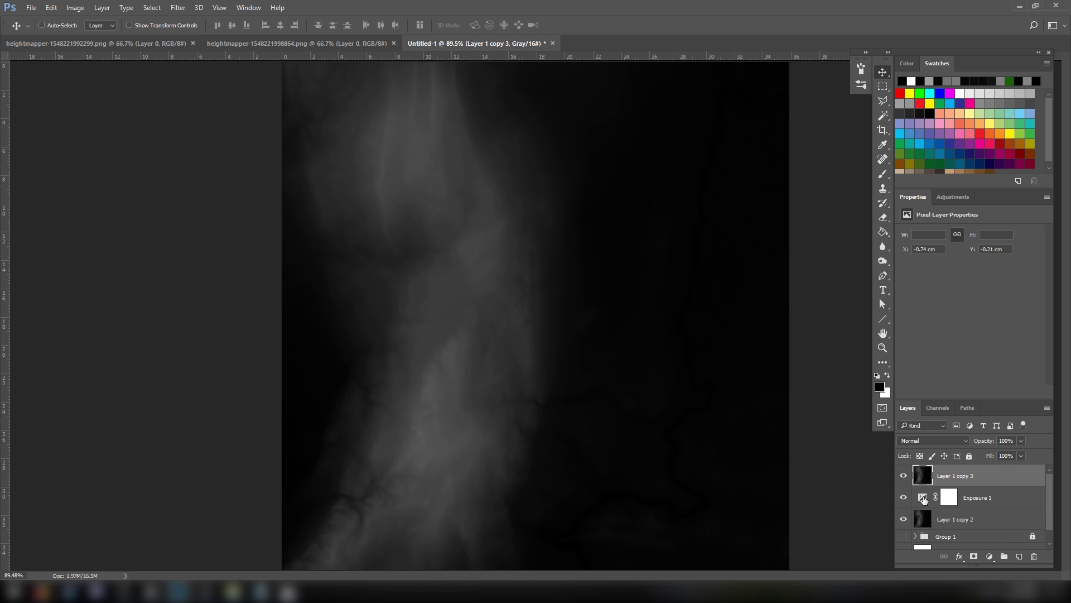
mouse_move(924, 498)
mouse_down()
mouse_move(924, 479)
mouse_move(924, 489)
mouse_up()
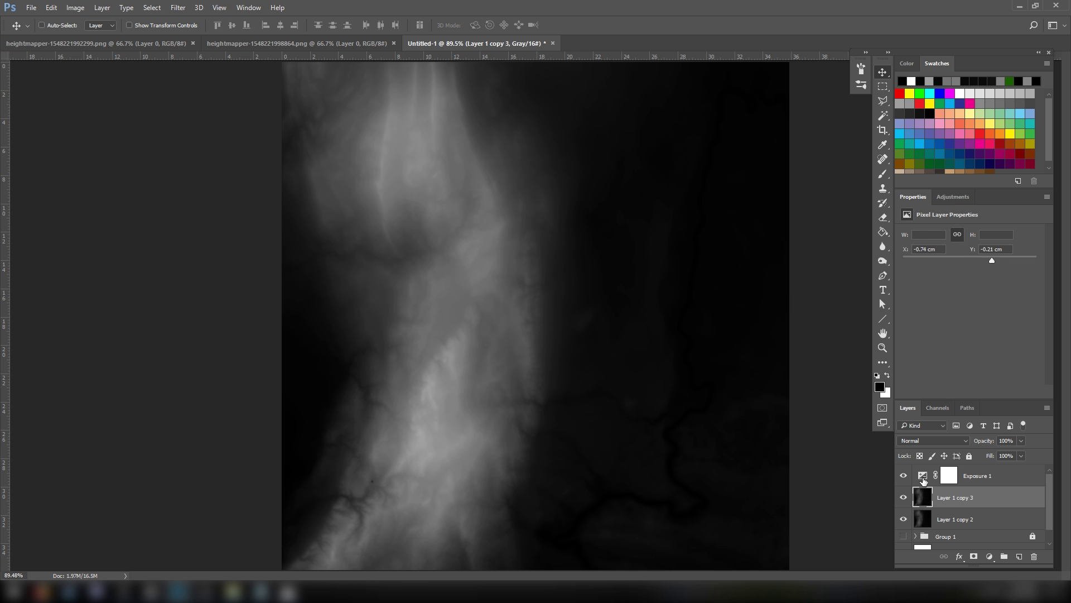
click(923, 478)
drag(992, 261, 1010, 261)
key(ctrl+z)
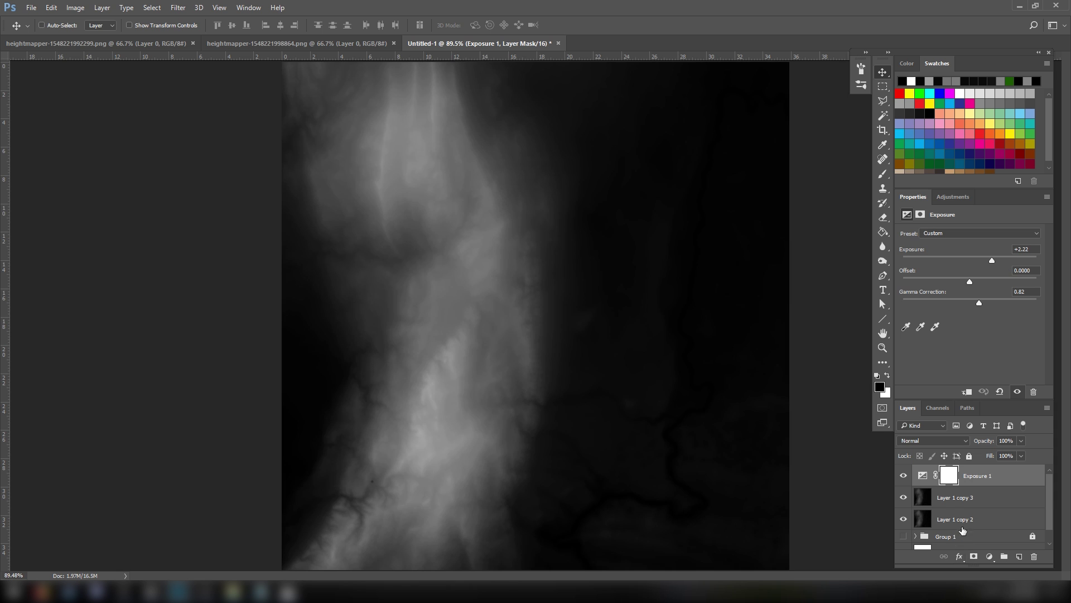
Discard Layer 1 copy 3, and stack duplicates of Layer 1 copy 2 and the Exposure 1 adjustment above the originals
drag(922, 500, 1034, 557)
click(922, 476)
mouse_move(920, 482)
mouse_down()
mouse_move(976, 547)
mouse_move(1020, 556)
mouse_move(923, 498)
mouse_up()
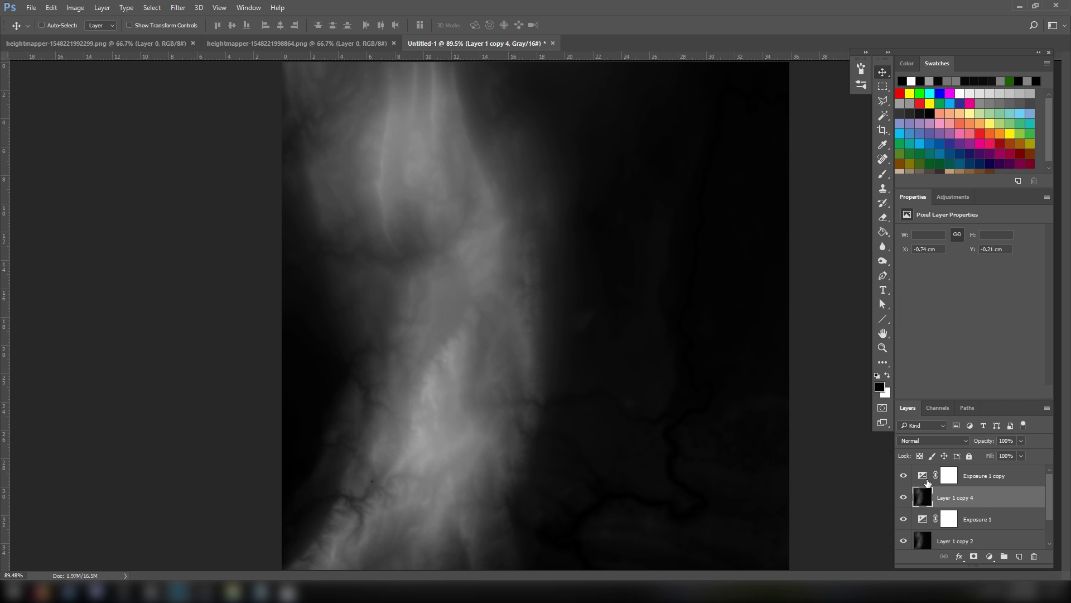
Set the duplicated exposure adjustment to Exposure +3.94 and Gamma Correction 0.93
click(927, 481)
drag(991, 259, 1010, 260)
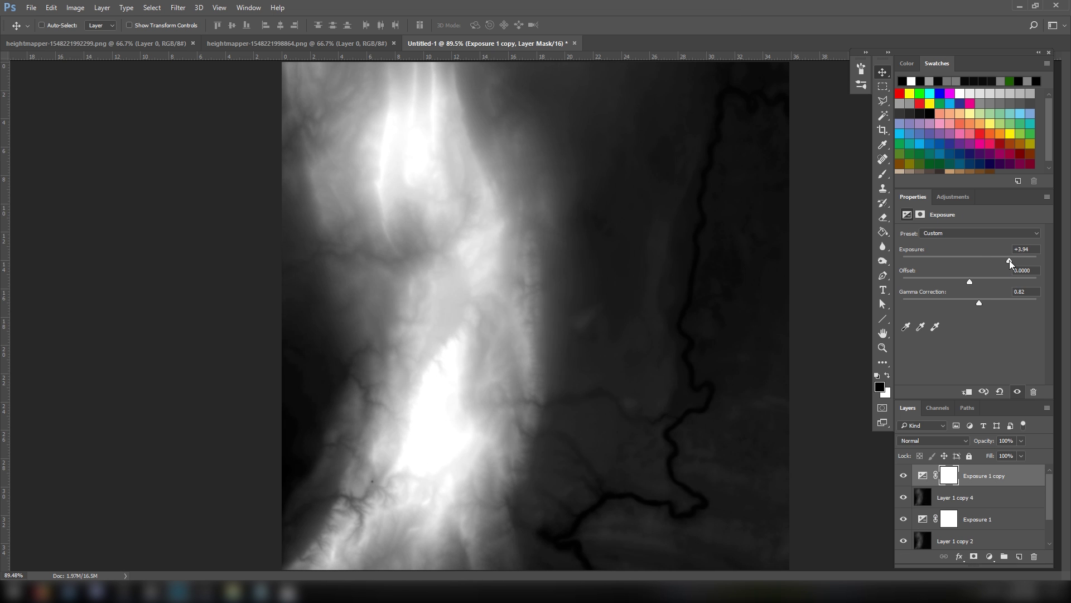
drag(980, 304, 974, 302)
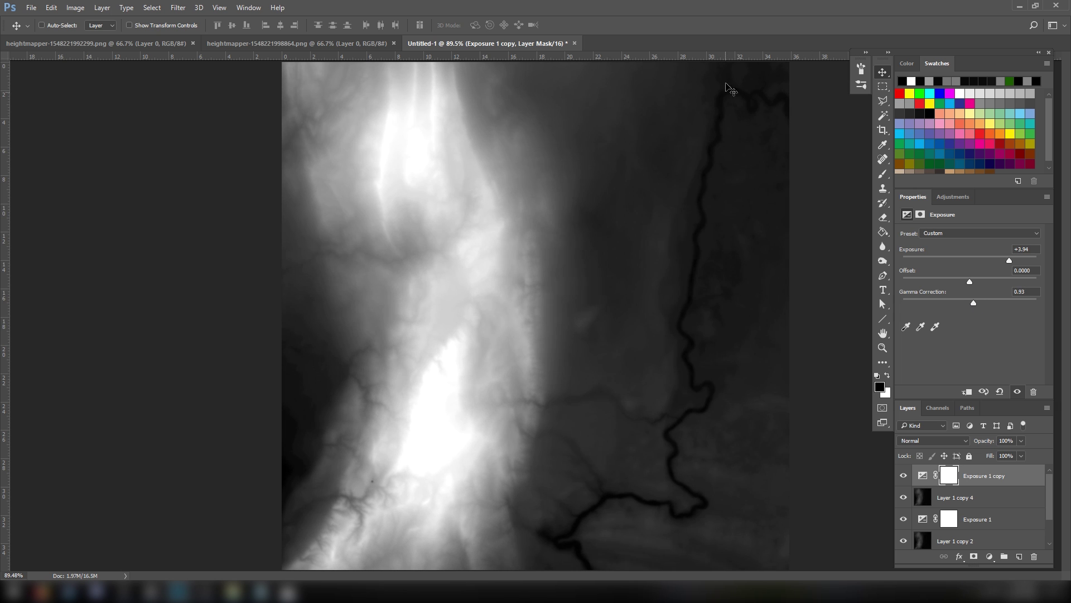
Select the dark river channel with the Magic Wand at tolerance 3 and fill it with white on a new layer
click(883, 115)
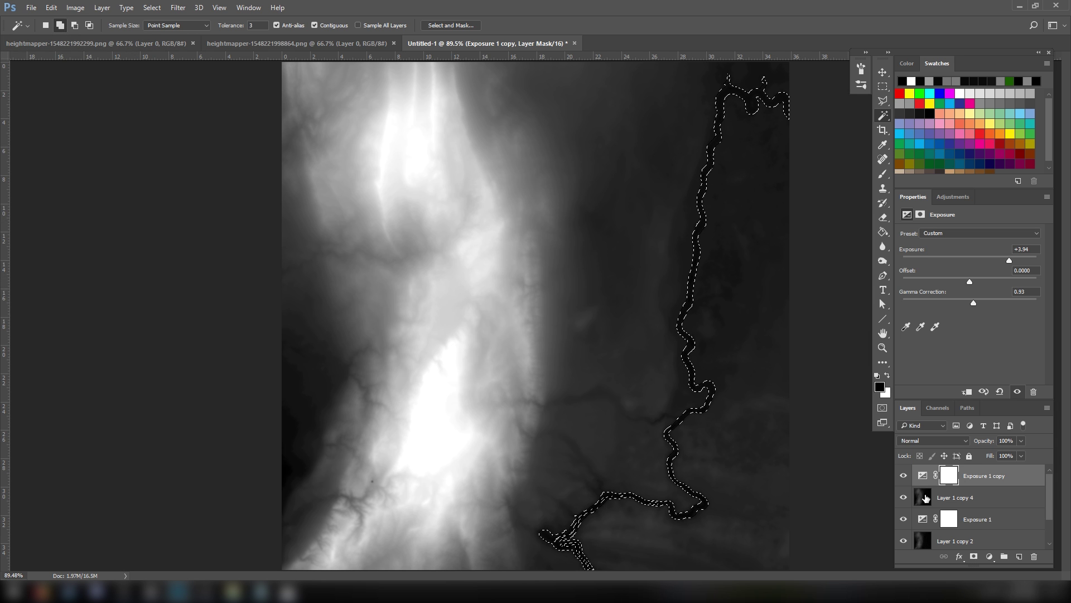
click(1020, 557)
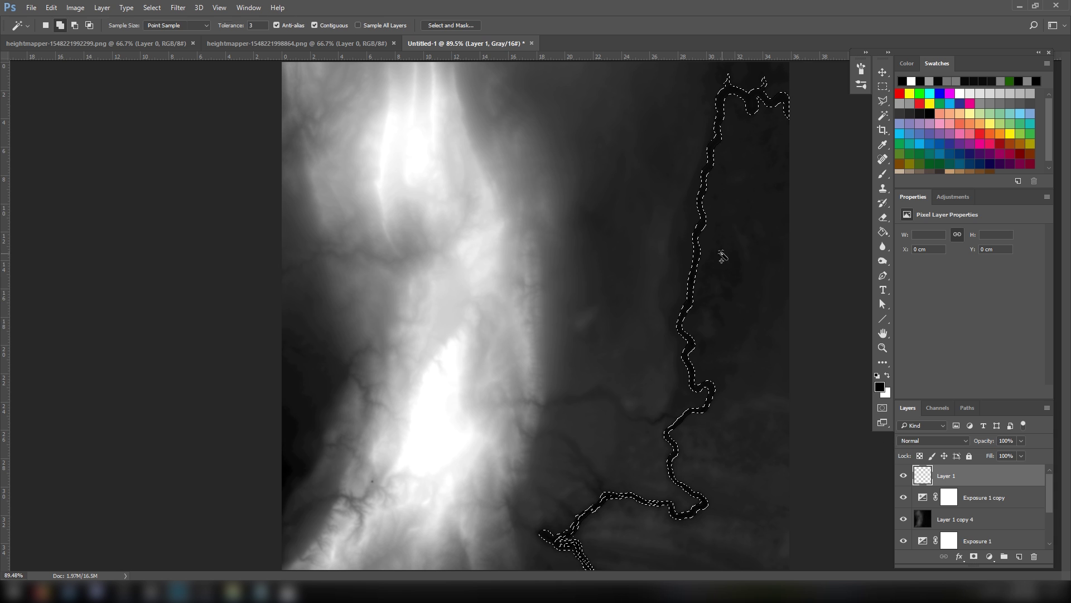
key(g)
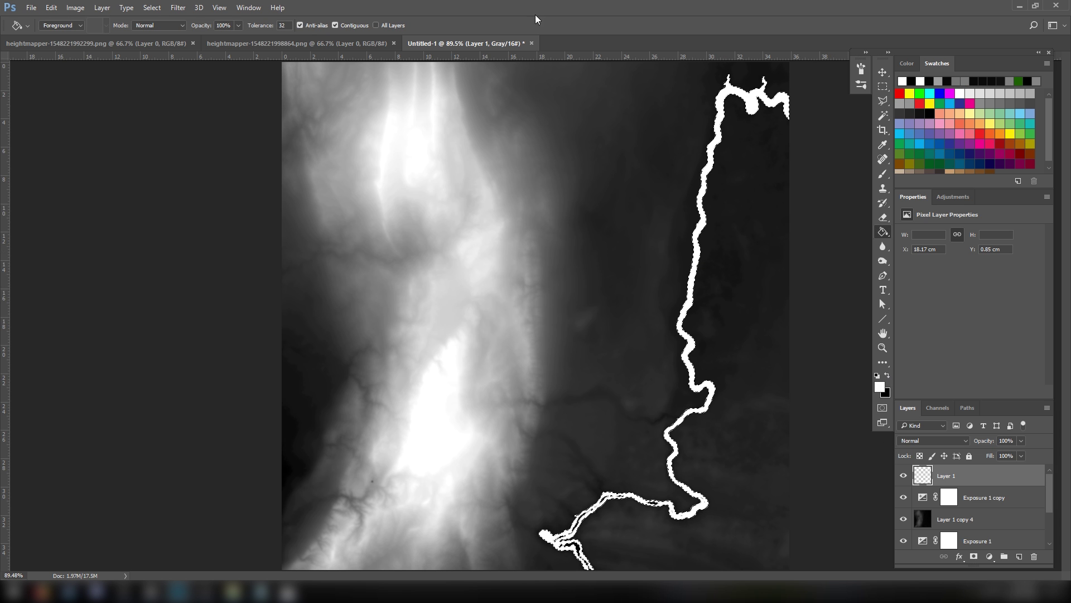
Invert the river selection and fill the areas on both sides of the river with black on the new layer
click(152, 7)
click(159, 53)
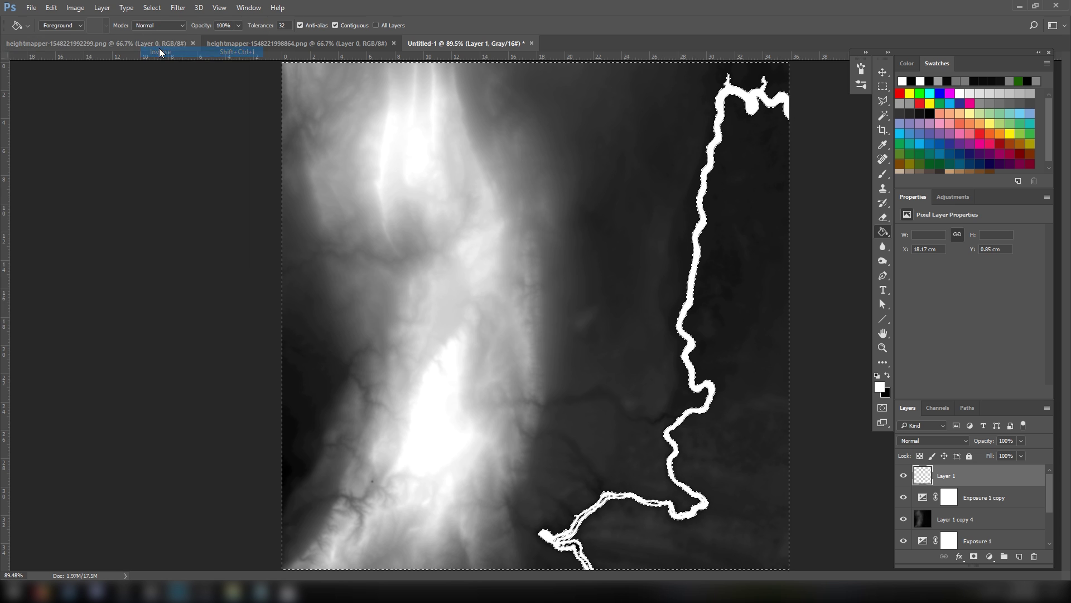
click(887, 375)
click(521, 199)
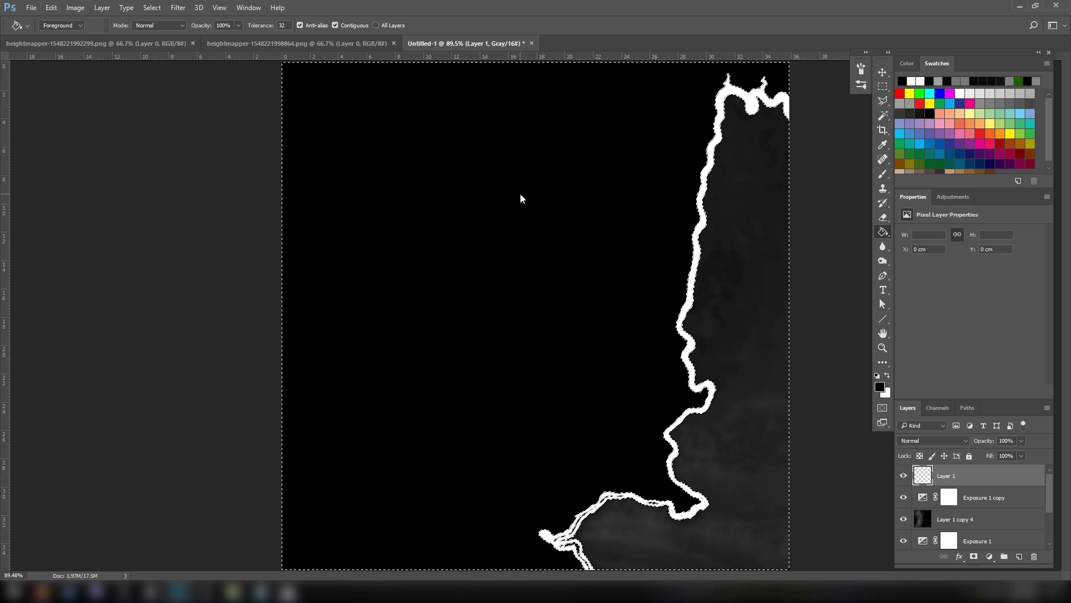
click(760, 291)
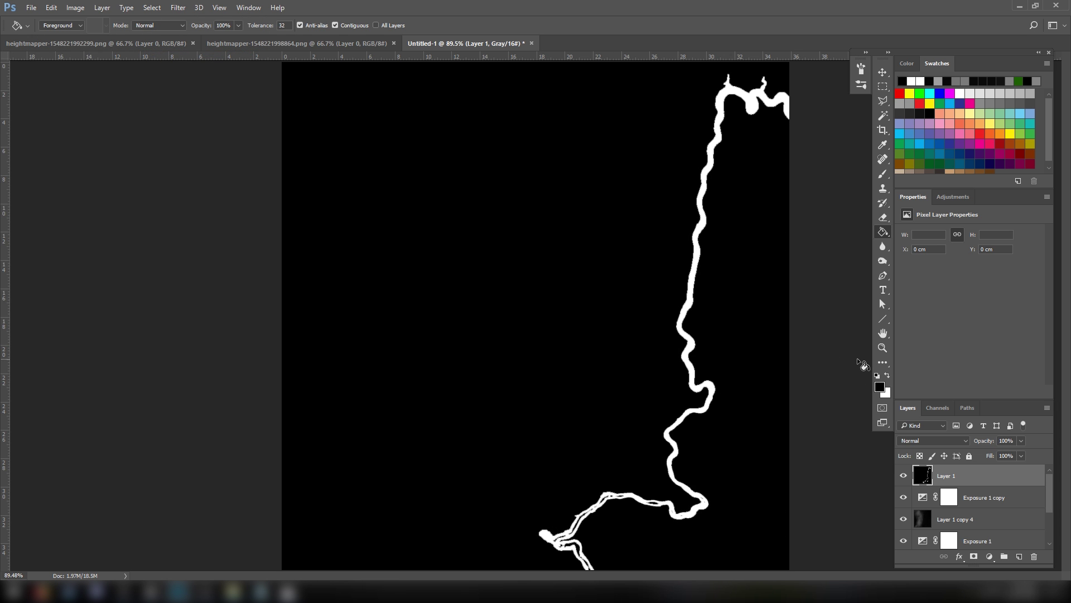
Examine the edges of the white river shape up close along its upper and middle course
key(ctrl+plus)
key(ctrl+plus)
key(ctrl+plus)
drag(759, 316, 350, 277)
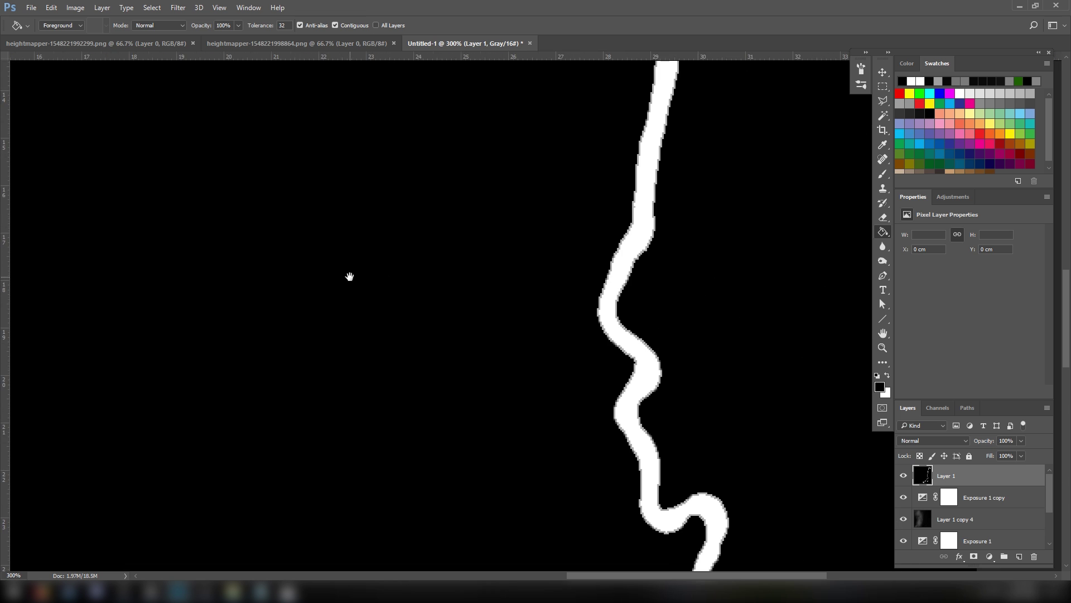
drag(511, 228, 471, 502)
drag(558, 272, 441, 433)
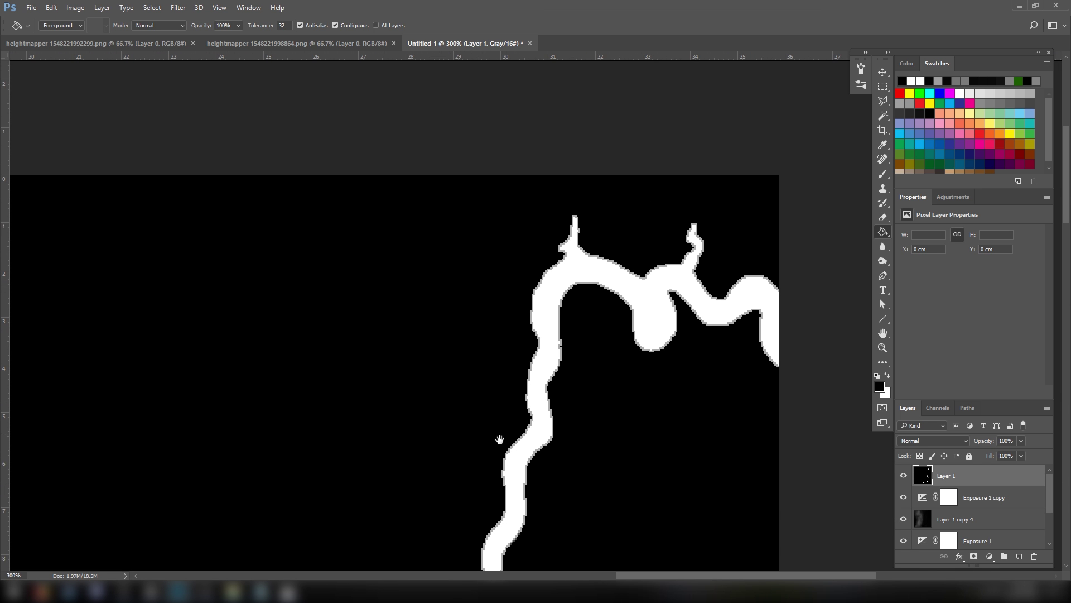
key(ctrl+plus)
key(ctrl+plus)
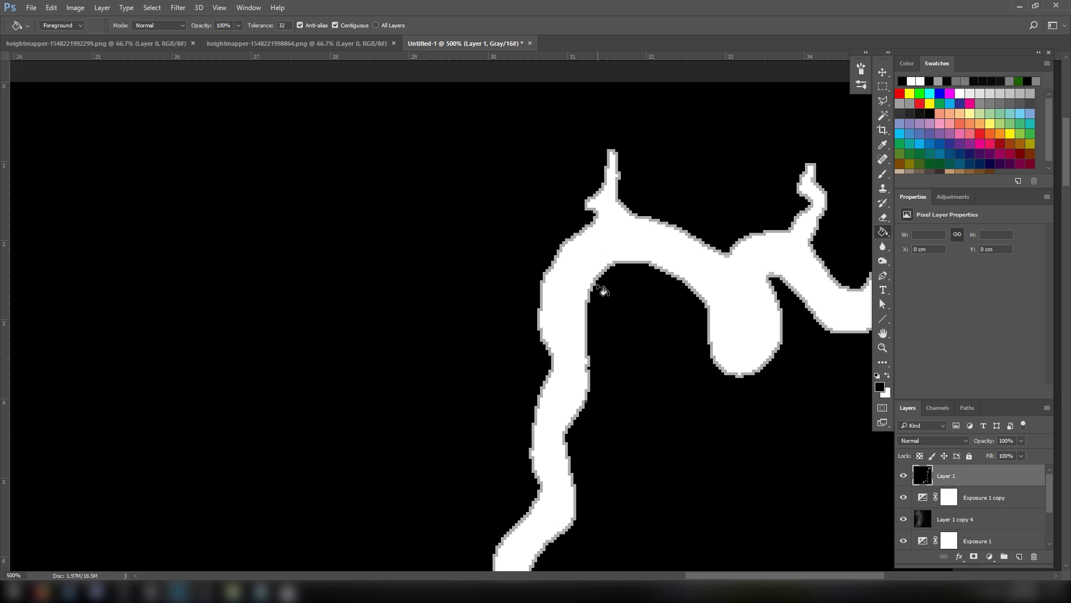
drag(625, 489, 664, 61)
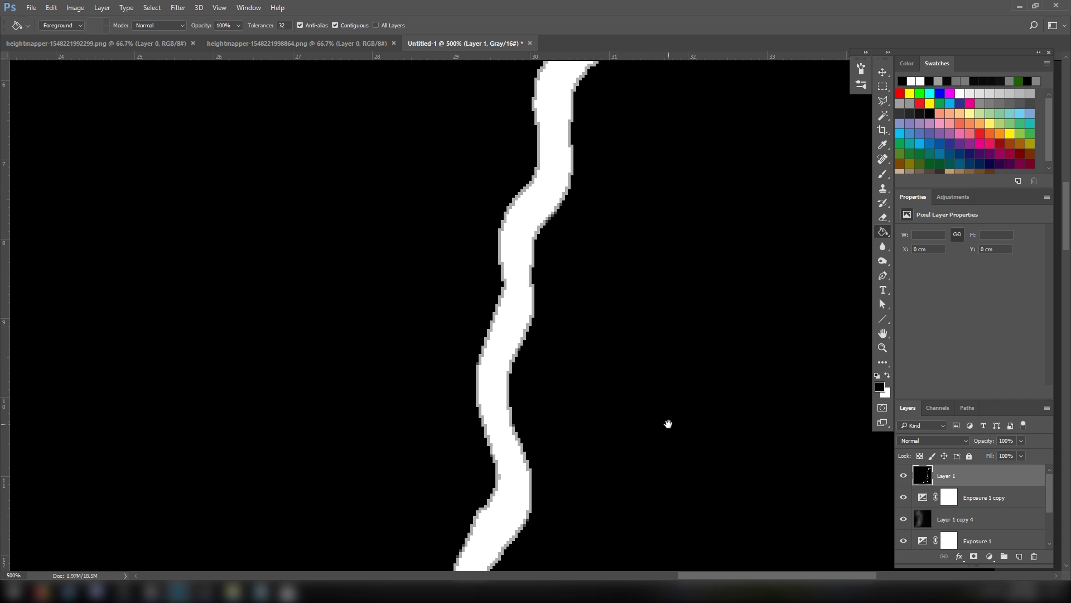
Apply a Gaussian Blur with a 1.2 pixel radius to the river mask layer
click(178, 8)
mouse_move(221, 130)
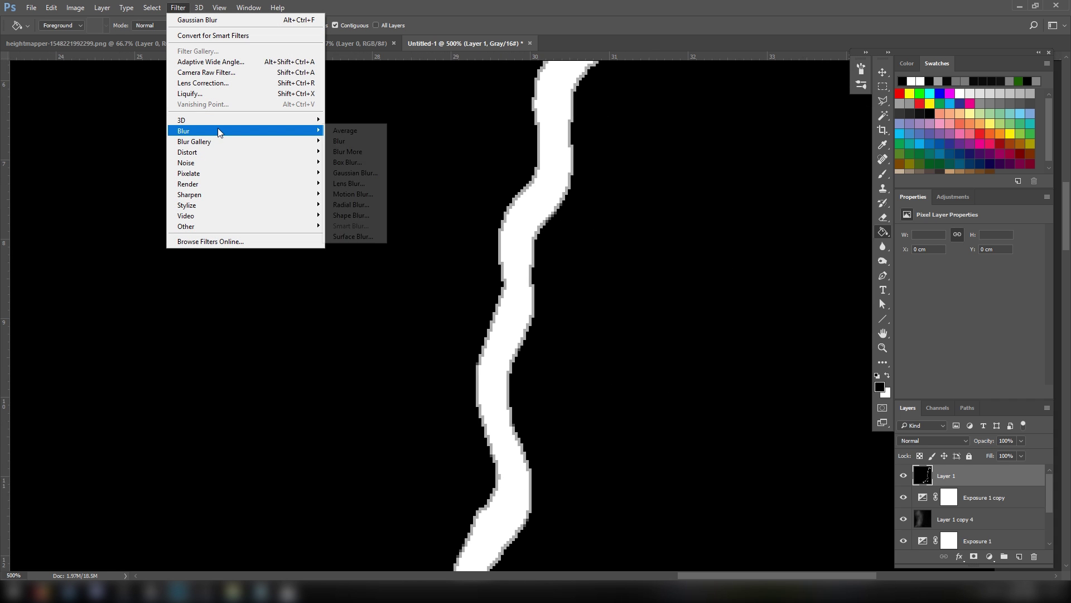
click(351, 173)
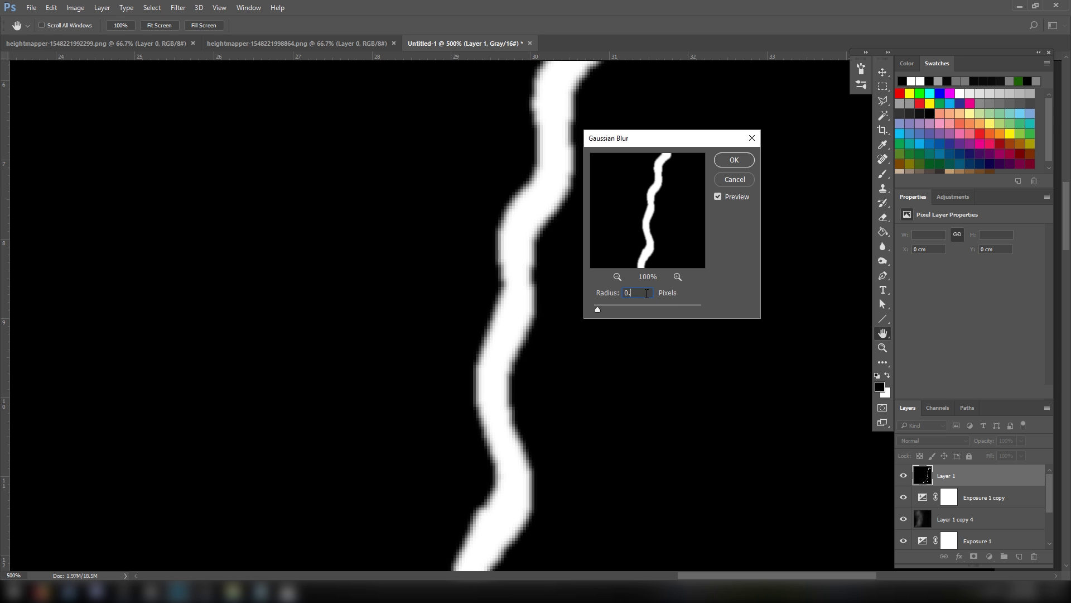
text(1)
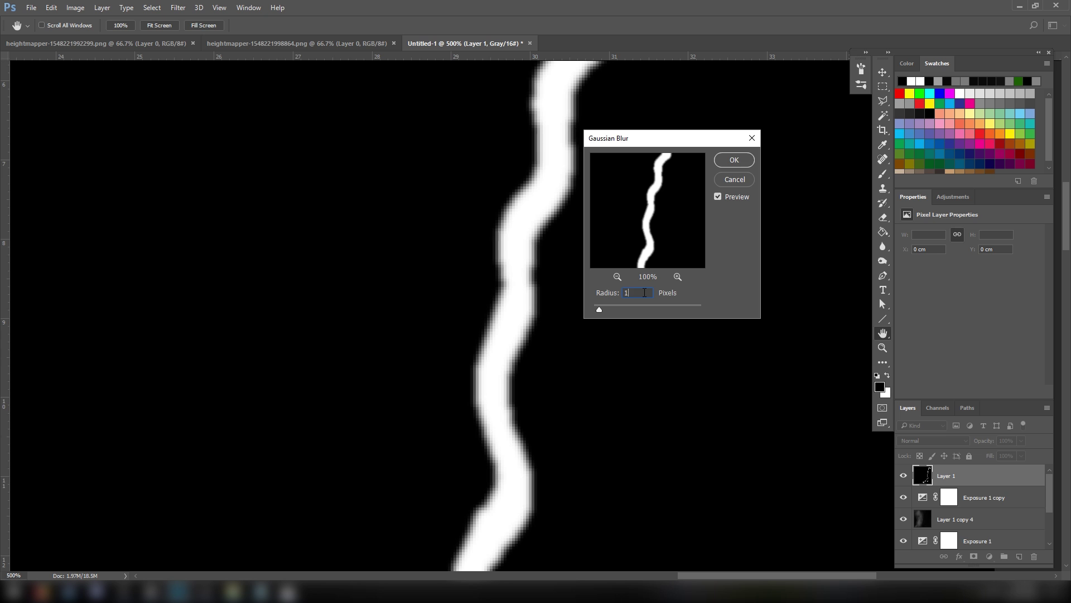
text(.2)
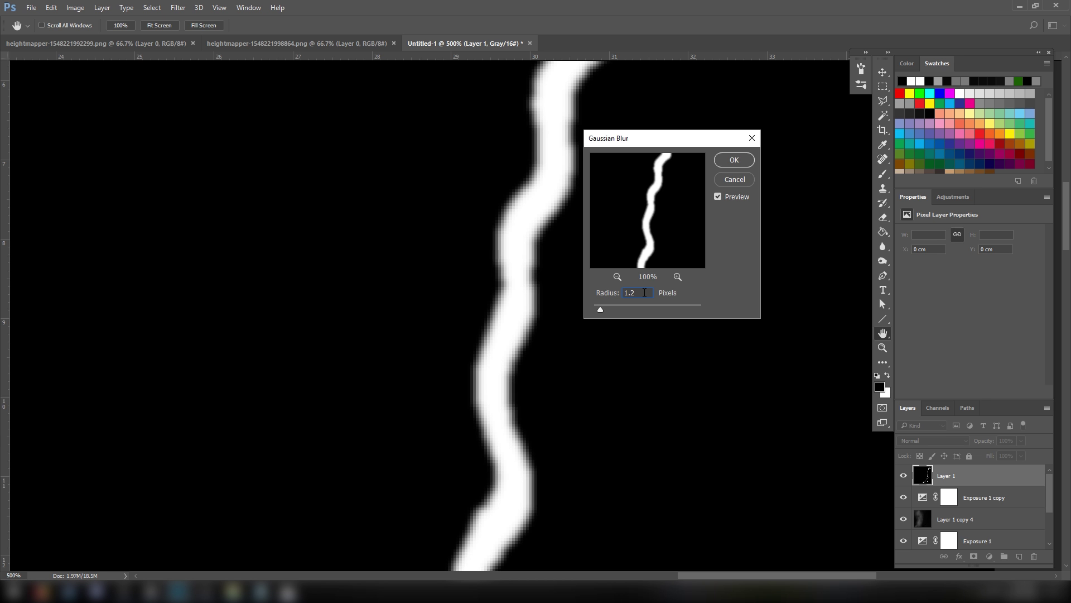
click(734, 161)
key(g)
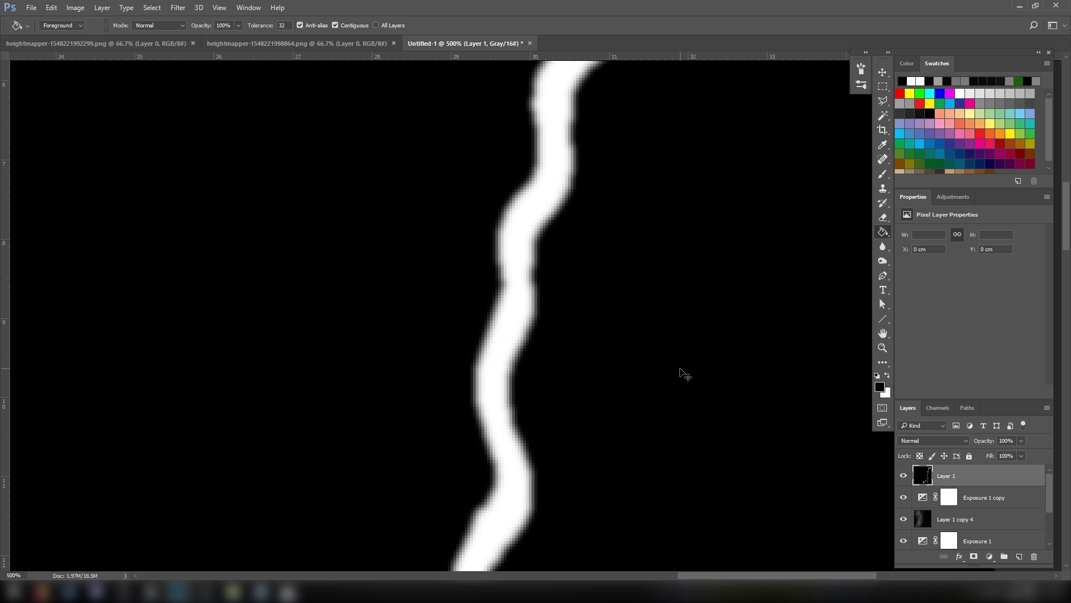
Save the river mask as the PNG file Riverbed_H in Downloads, with Smallest / Slow compression and no interlacing
alt+scroll(684, 373, down, 5)
key(ctrl+s)
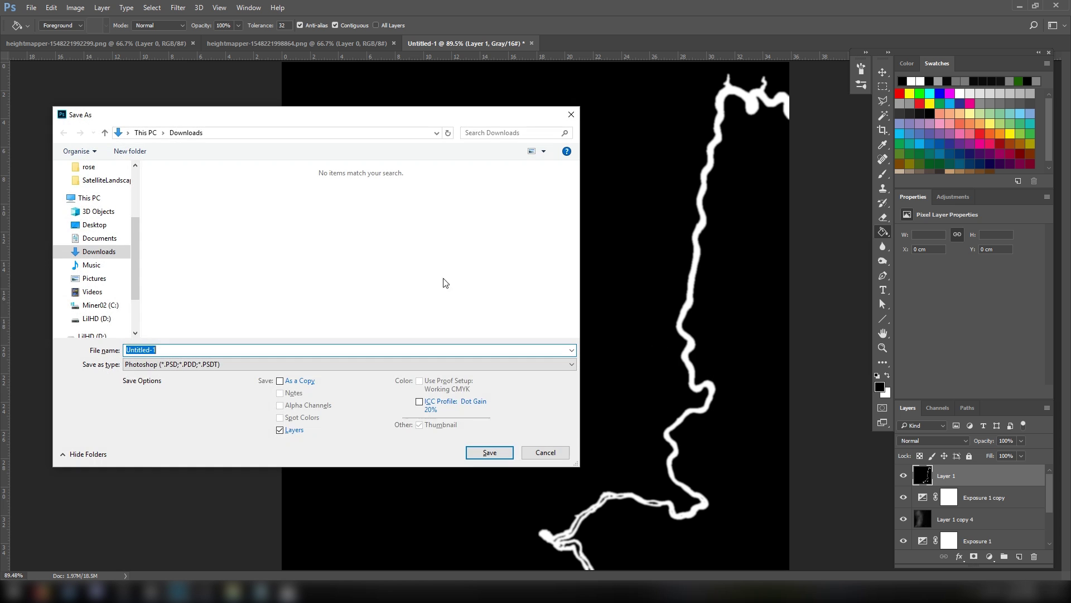
click(157, 365)
click(150, 451)
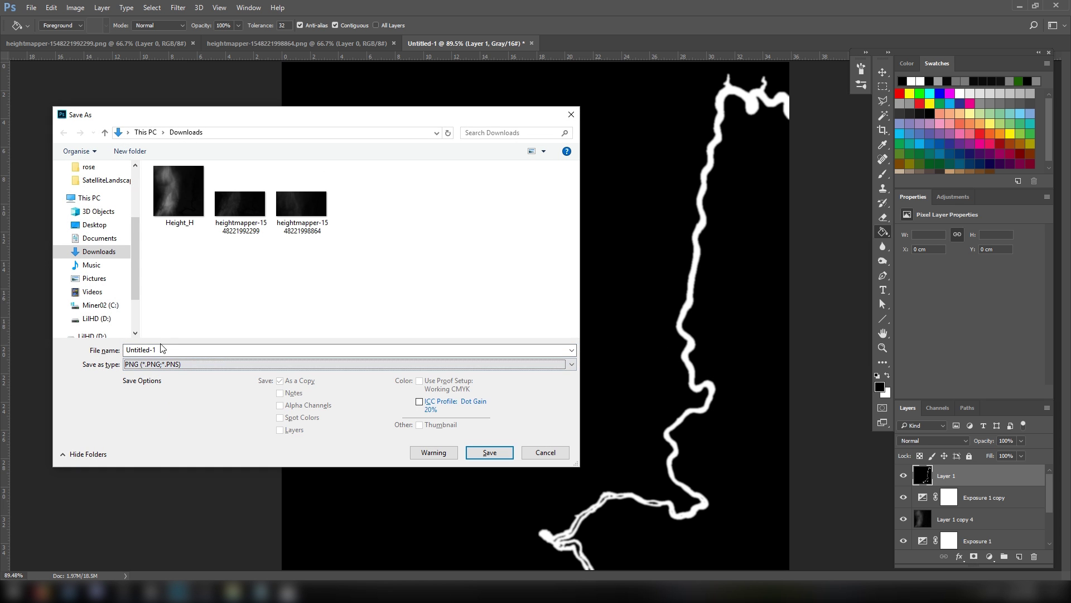
click(166, 350)
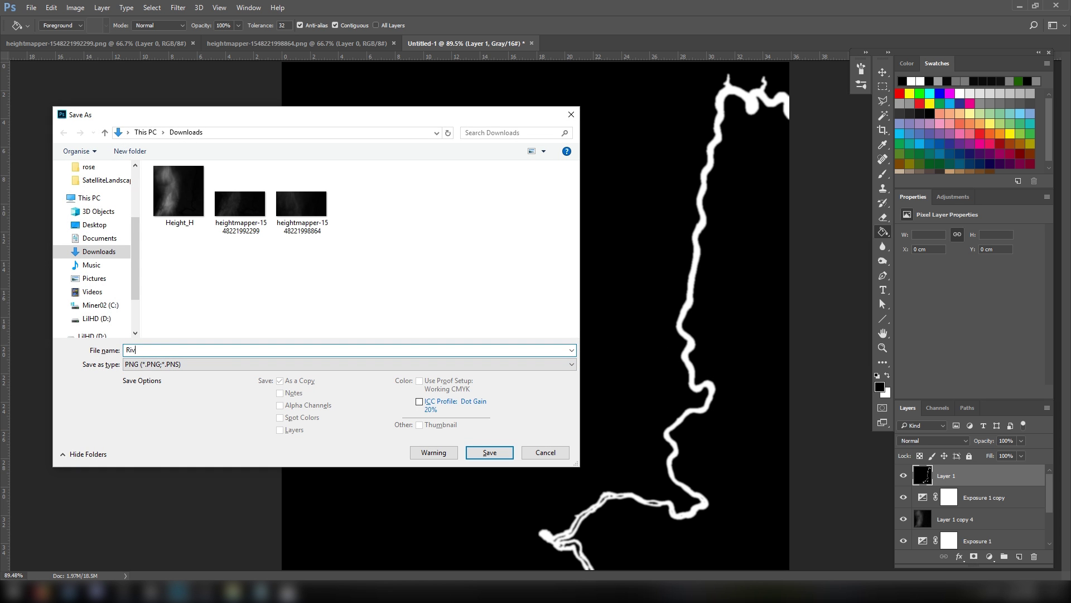
text(Riverbed_H)
key(Return)
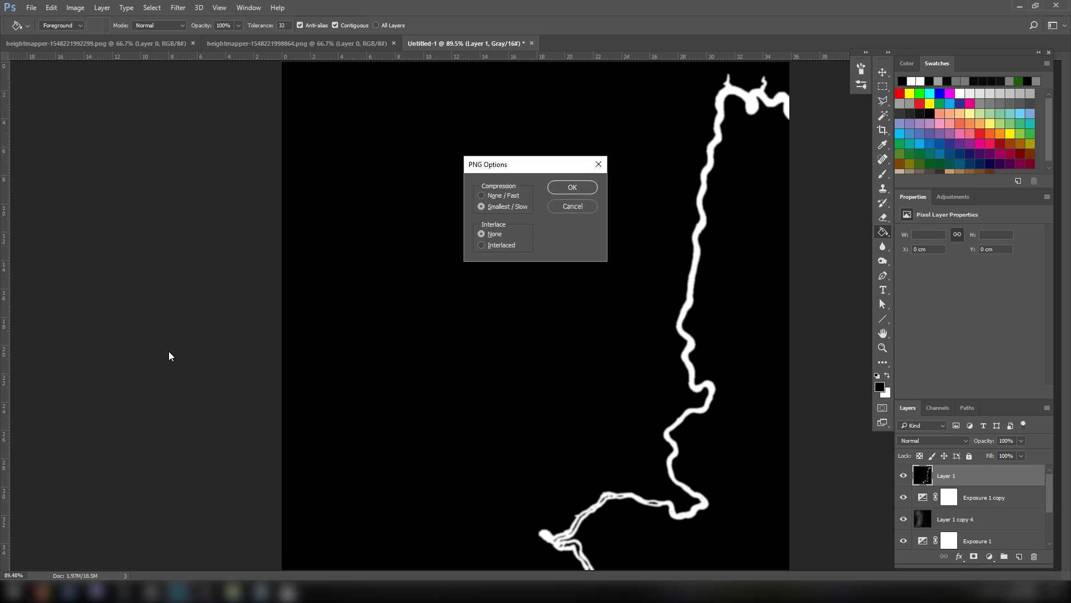
key(Return)
Switch to Unreal Engine and import Riverbed_H into the Materials folder
mouse_move(131, 591)
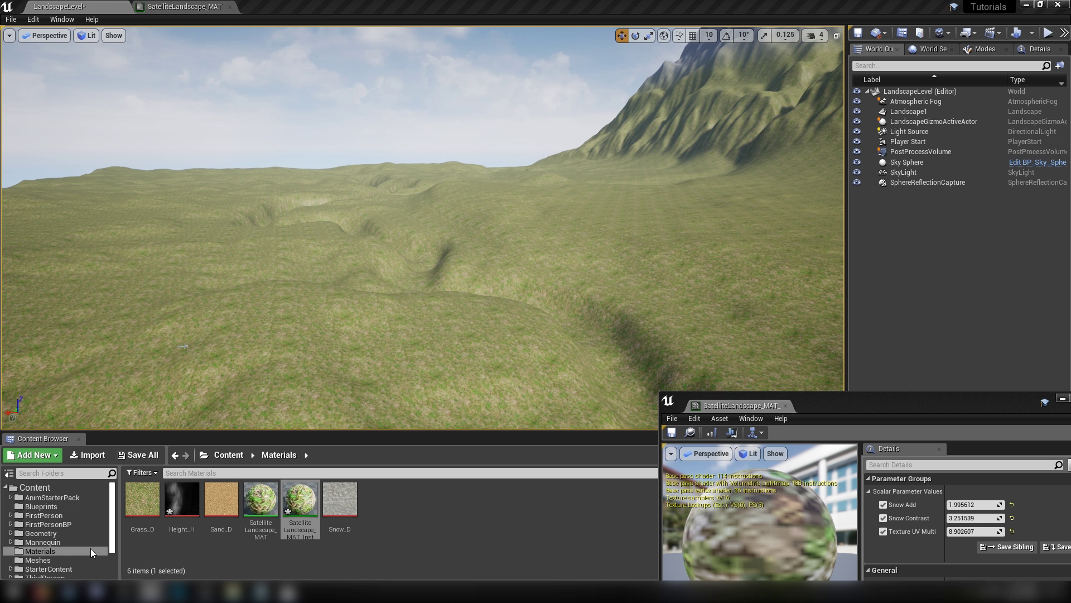
click(95, 539)
click(442, 529)
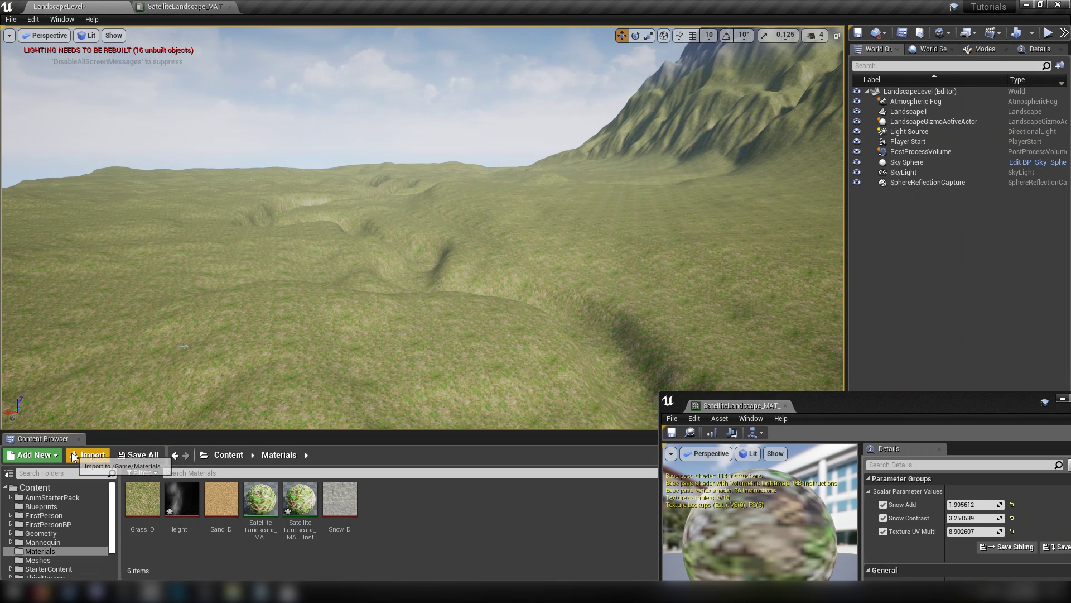
click(87, 455)
double_click(313, 83)
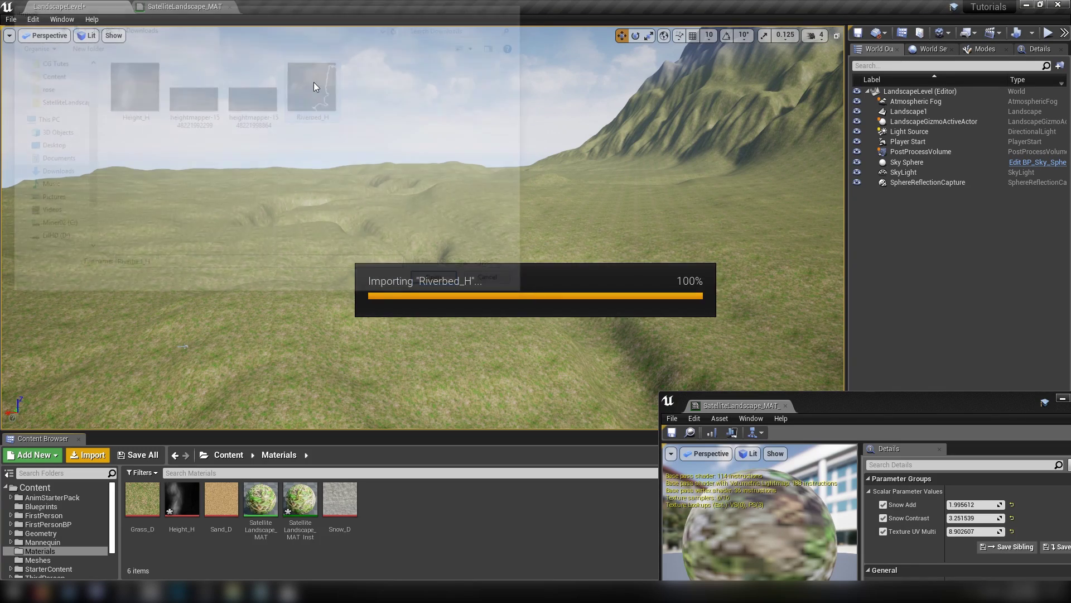
Place the Riverbed_H texture as a Texture Sample in the SatelliteLandscape_MAT graph and return the material editor to its docked position
drag(184, 6, 593, 113)
drag(222, 500, 764, 257)
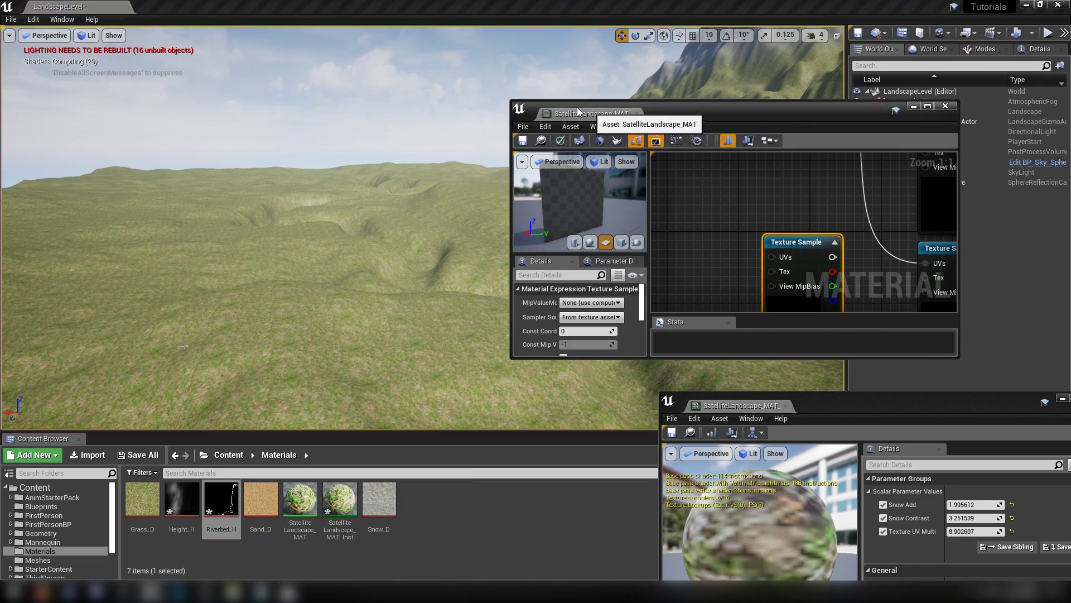
drag(580, 112, 184, 6)
click(406, 214)
right_drag(406, 214, 386, 147)
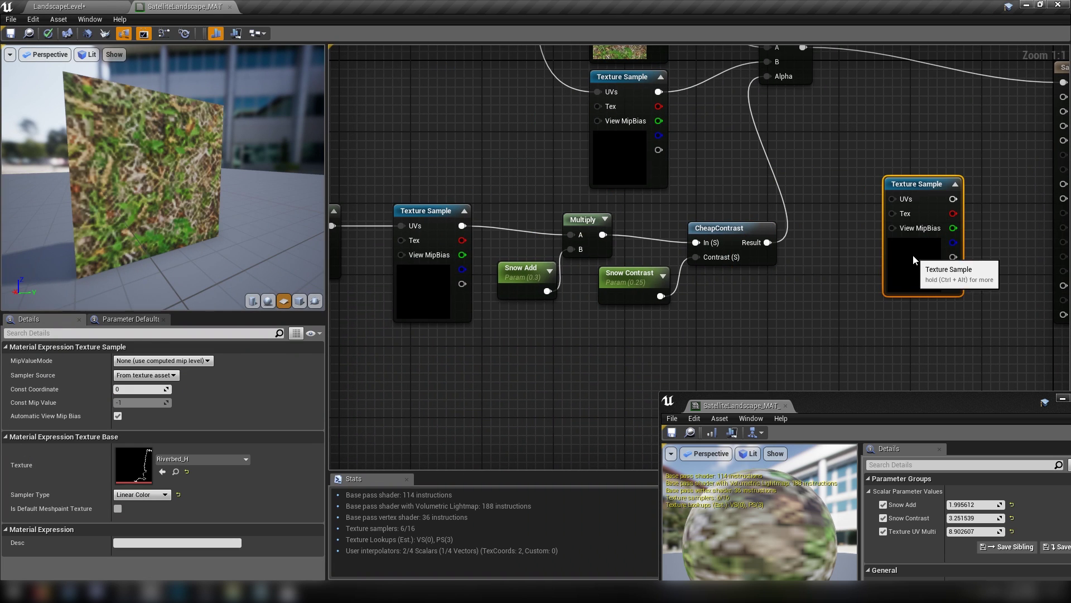
right_drag(852, 270, 719, 366)
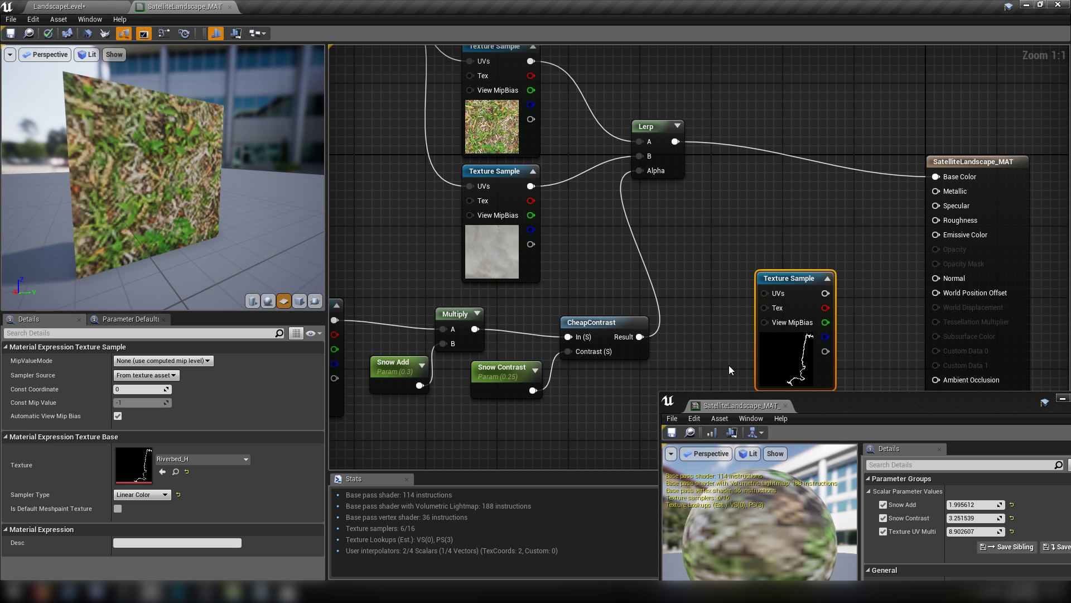
Connect the UV source of the height mask sample to the Riverbed_H sample's UVs and place that sample below CheapContrast
right_drag(605, 221, 462, 175)
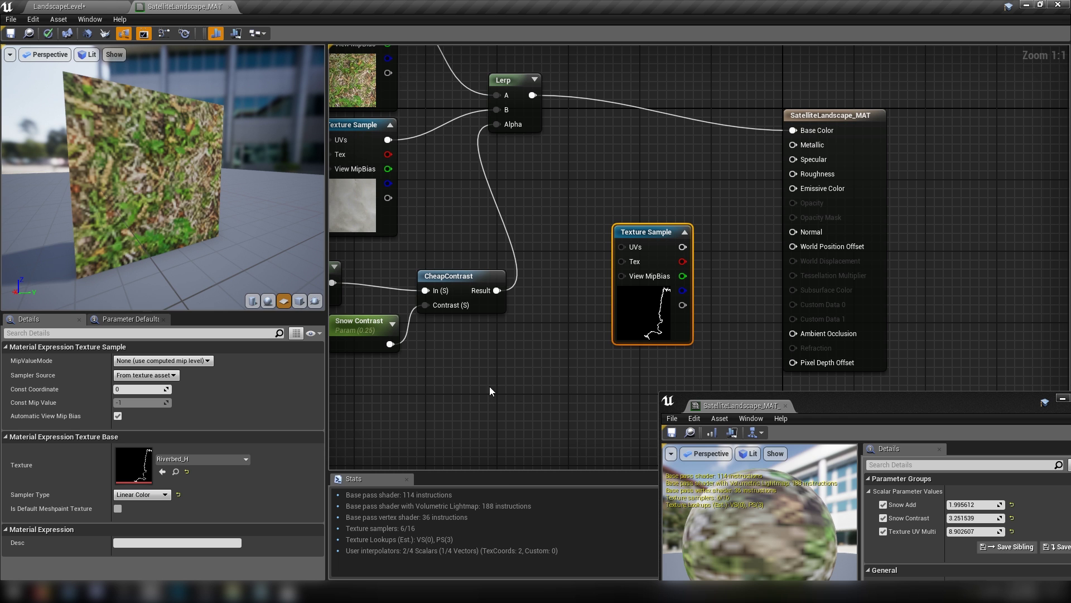
right_drag(490, 387, 767, 288)
right_drag(486, 277, 603, 271)
drag(457, 168, 1019, 143)
right_drag(975, 225, 661, 329)
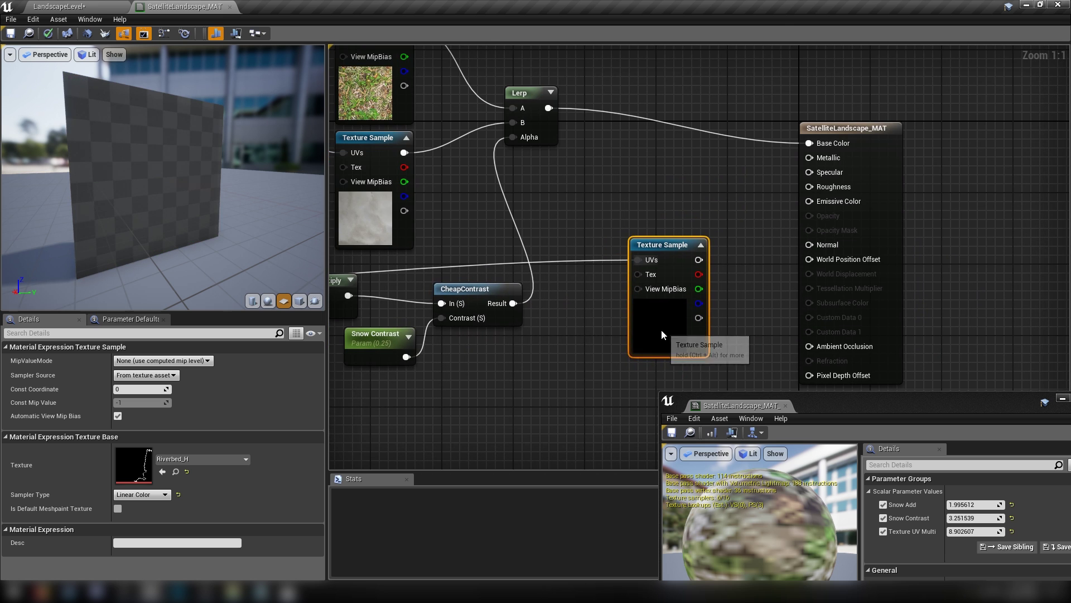
drag(662, 335, 566, 442)
Add a Lerp node with the Riverbed_H sample as its Alpha and the grass and snow Lerp's output as its A input
click(678, 223)
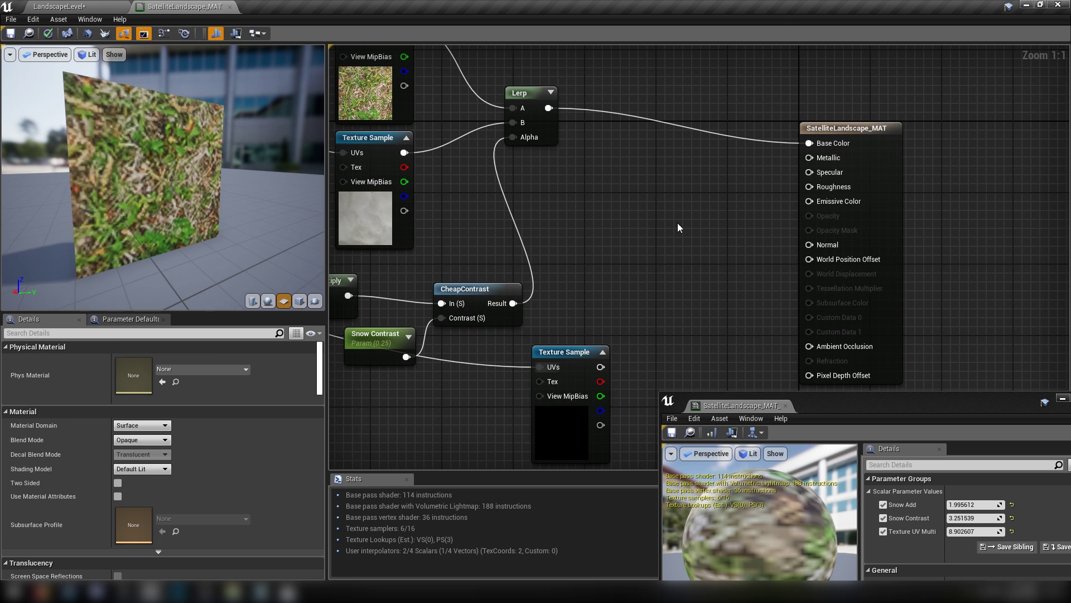
click(678, 223)
drag(600, 367, 690, 274)
right_drag(678, 272, 704, 242)
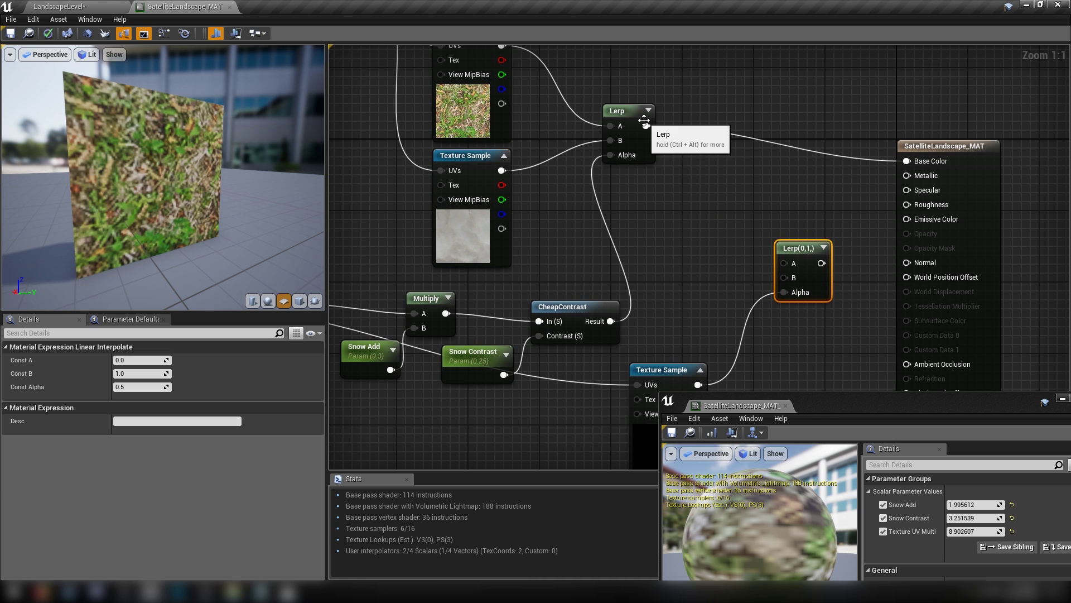
drag(645, 123, 784, 263)
right_drag(678, 361, 679, 259)
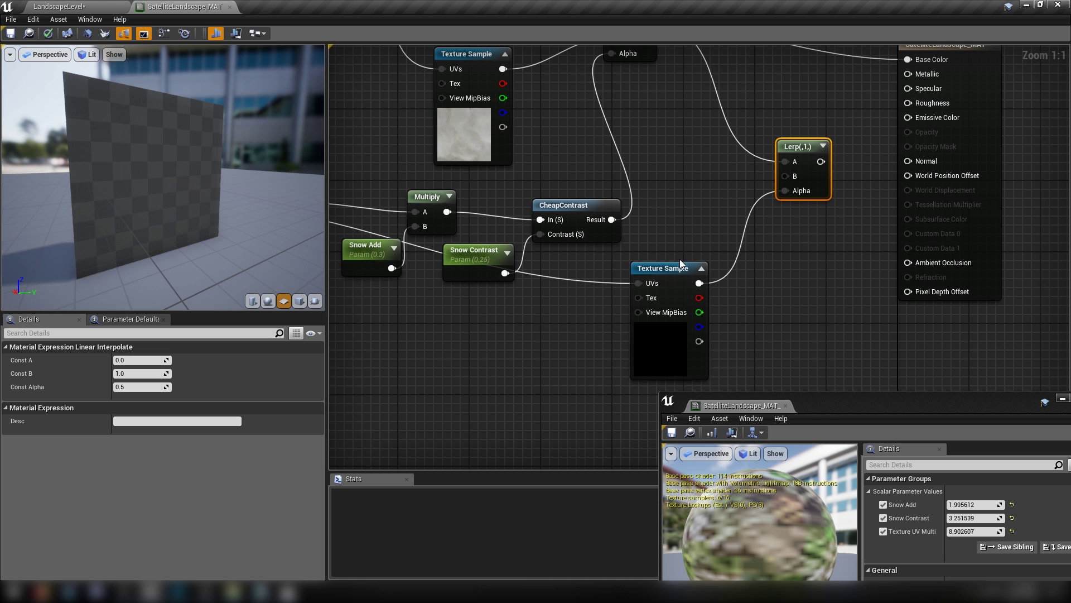
Bring the Sand_D sample beside the new Lerp, connect it to the Lerp's B, and feed the Lerp into Base Color
right_drag(664, 162, 775, 522)
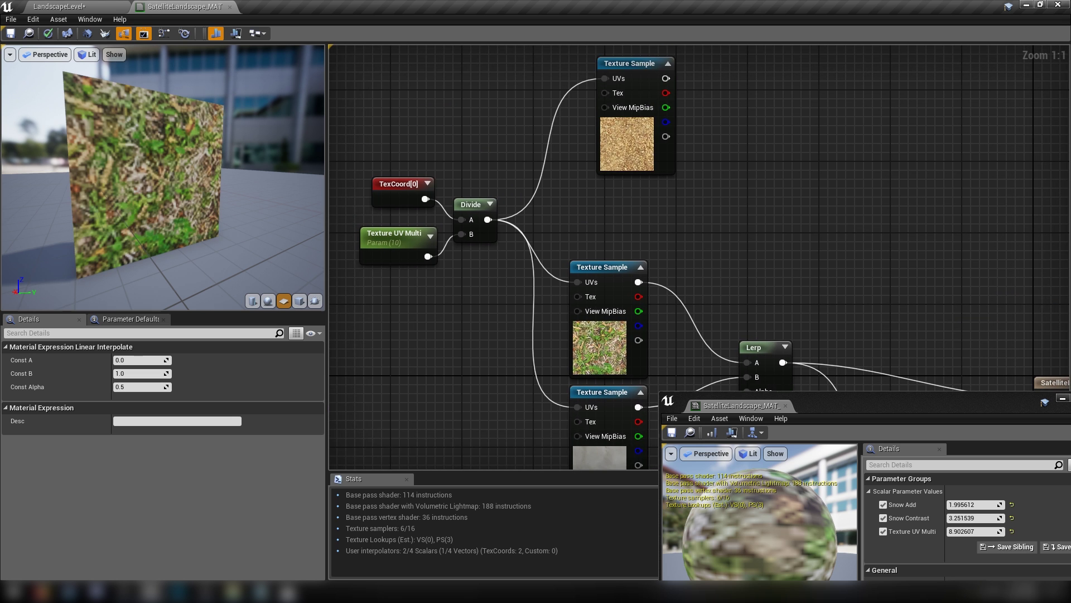
drag(642, 147, 834, 333)
right_drag(946, 314, 712, 45)
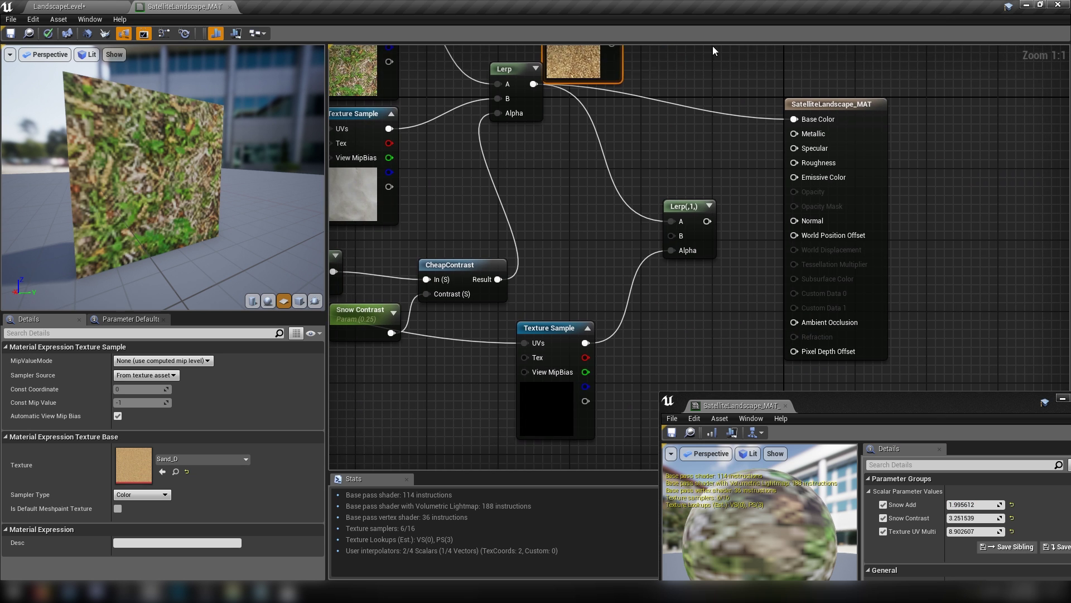
drag(577, 60, 562, 246)
drag(594, 178, 795, 124)
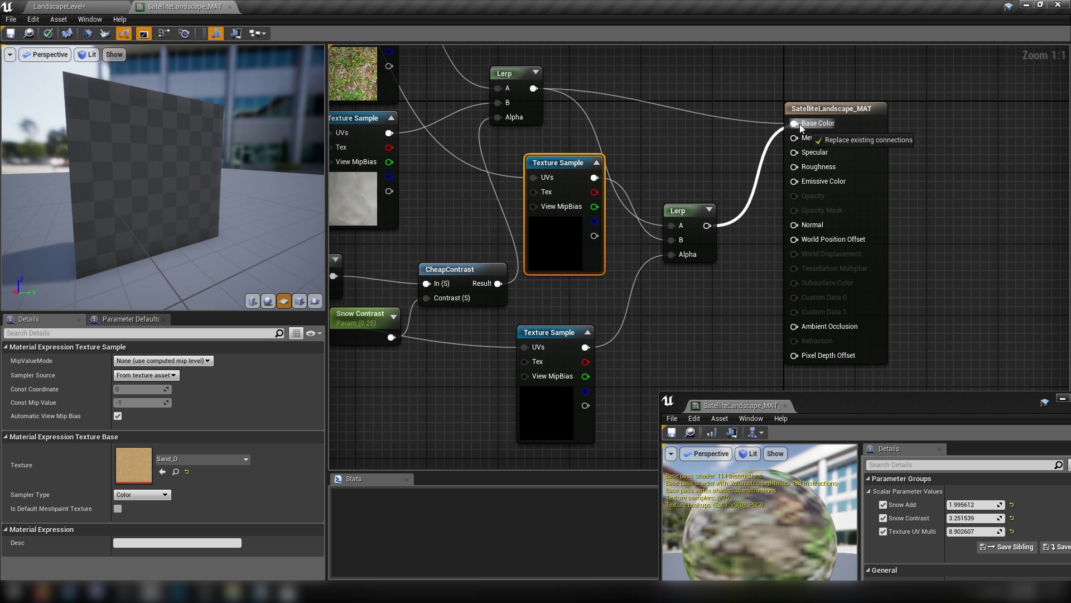
drag(689, 211, 694, 118)
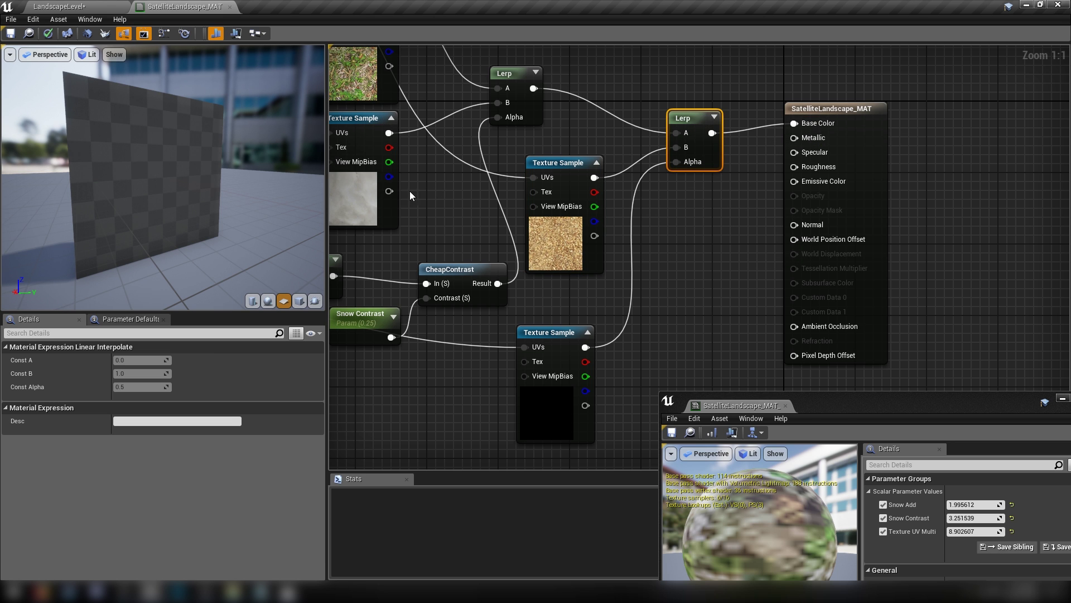
Save the SatelliteLandscape_MAT material and examine the sandy riverbed on the landscape in LandscapeLevel
right_drag(409, 190, 520, 209)
click(24, 43)
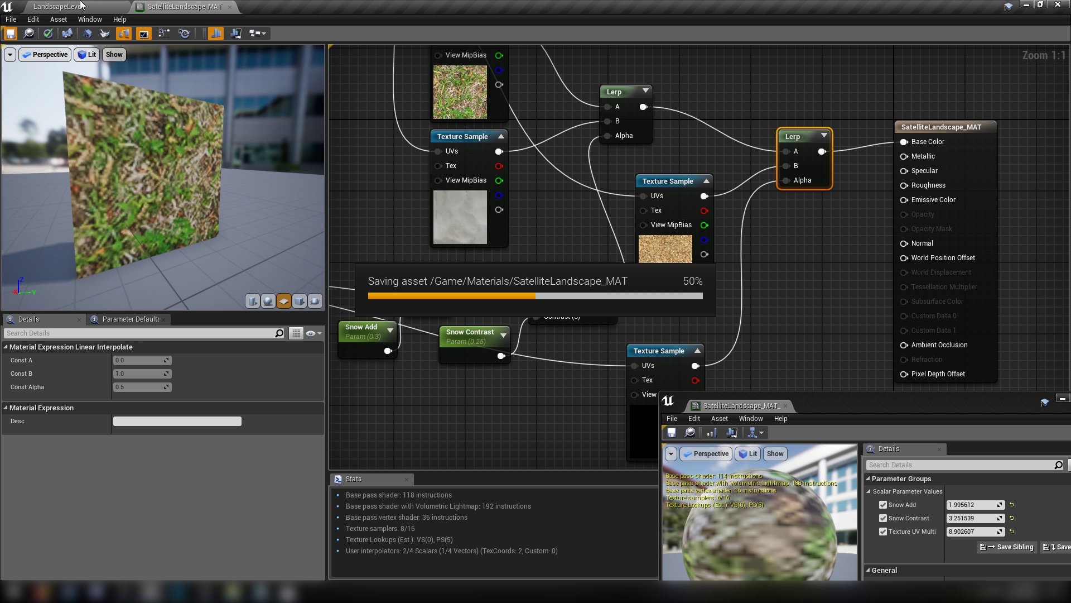
click(81, 6)
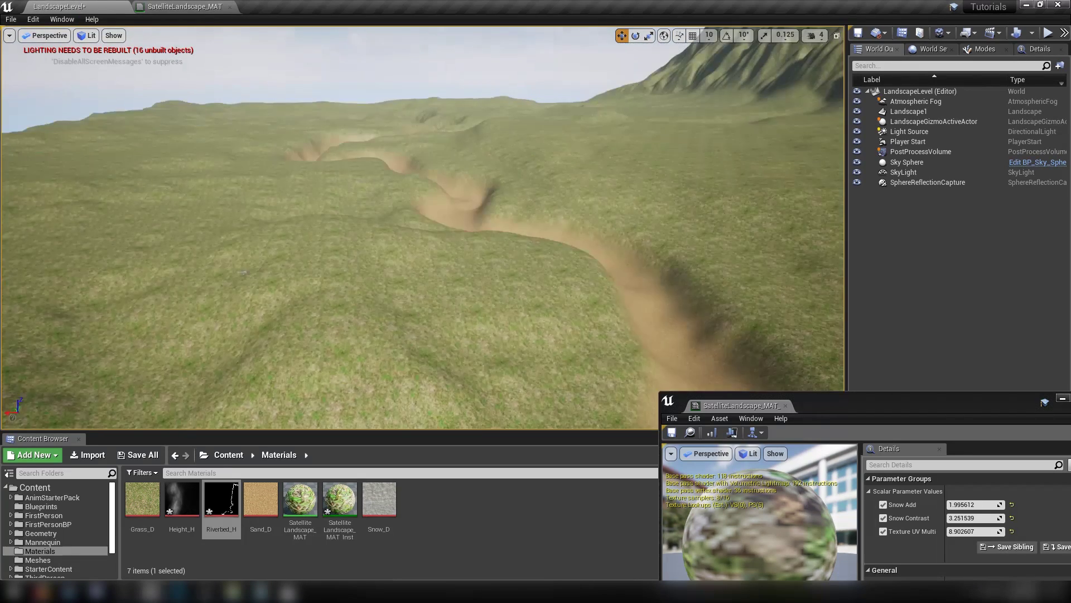
key(w)
right_drag(423, 228, 591, 254)
key(e)
key(w)
right_drag(466, 235, 497, 205)
Return to the SatelliteLandscape_MAT graph and move the material output node farther from the last Lerp
click(172, 7)
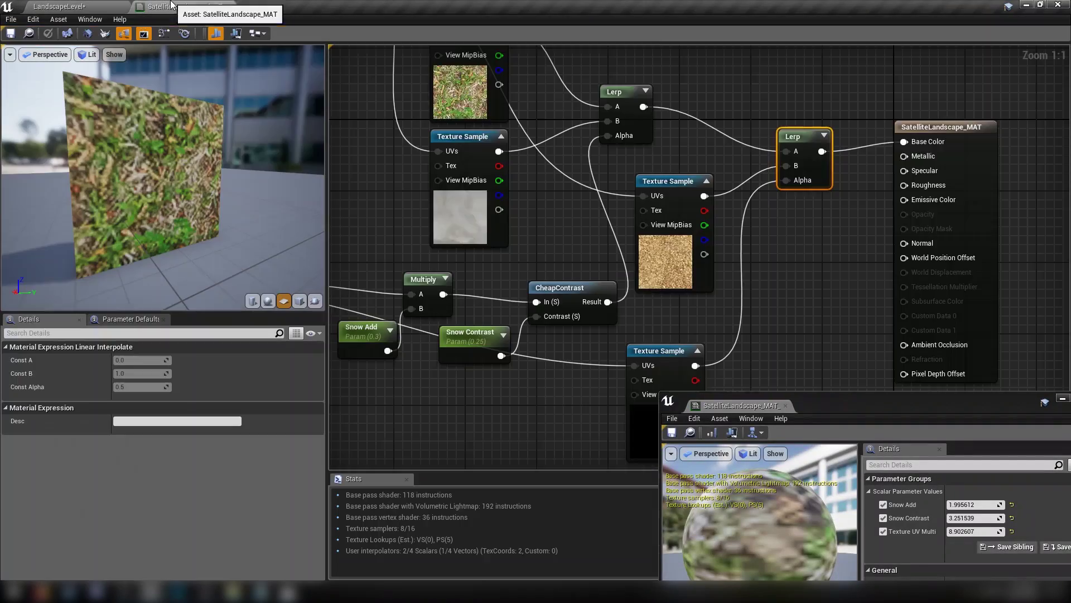
scroll(797, 294, down, 2)
right_drag(702, 190, 723, 306)
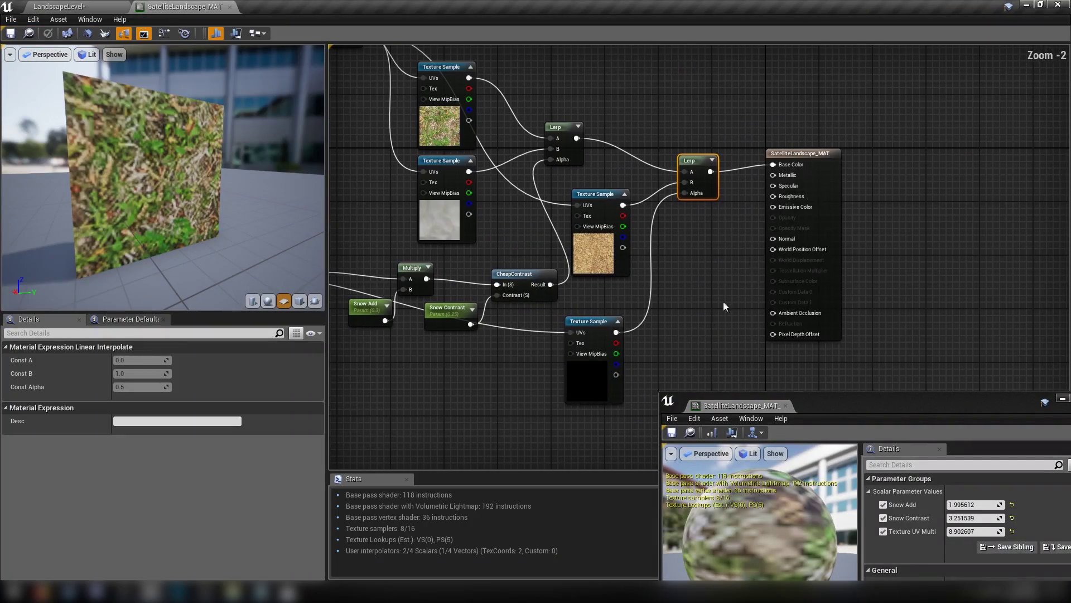
drag(813, 160, 899, 179)
Add two Lerp nodes below the colour blend and connect the first one's output to the second one's A
click(701, 182)
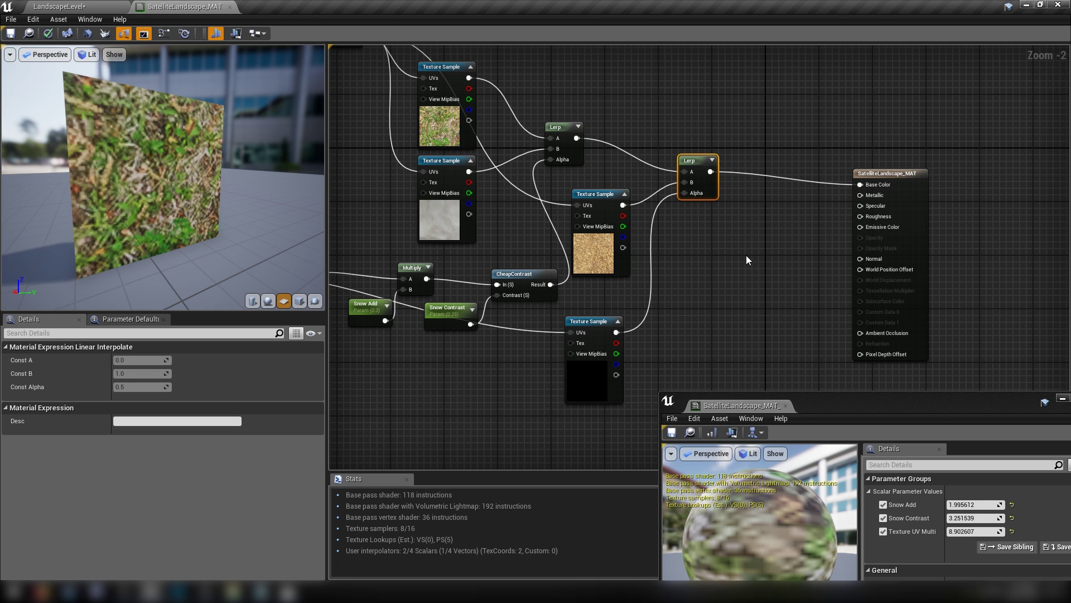
click(675, 266)
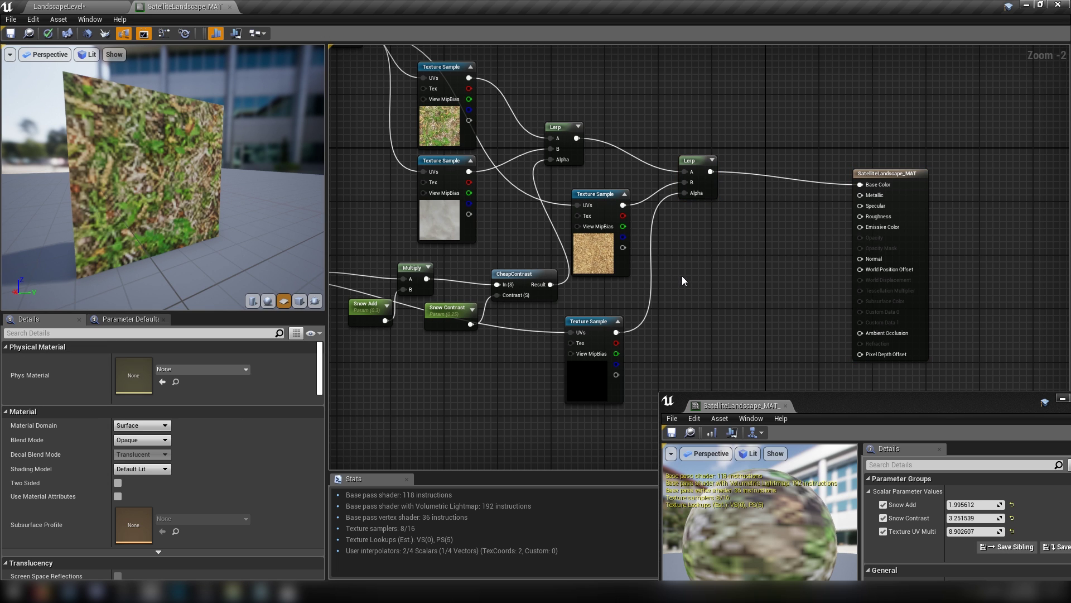
click(726, 266)
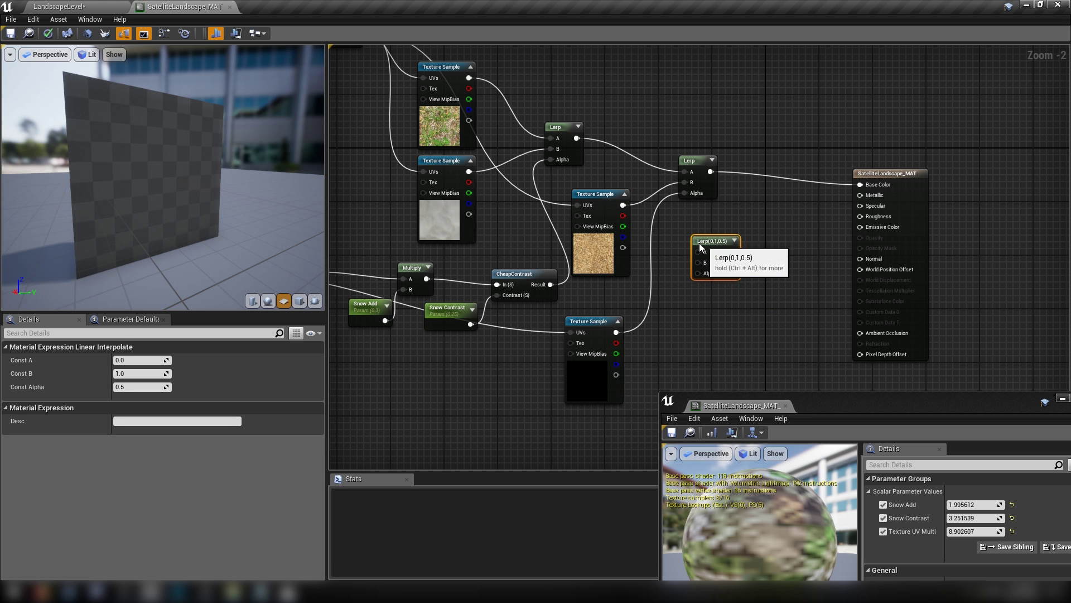
key(l)
click(782, 262)
drag(794, 265, 770, 284)
right_drag(753, 307, 733, 280)
right_drag(566, 164, 571, 194)
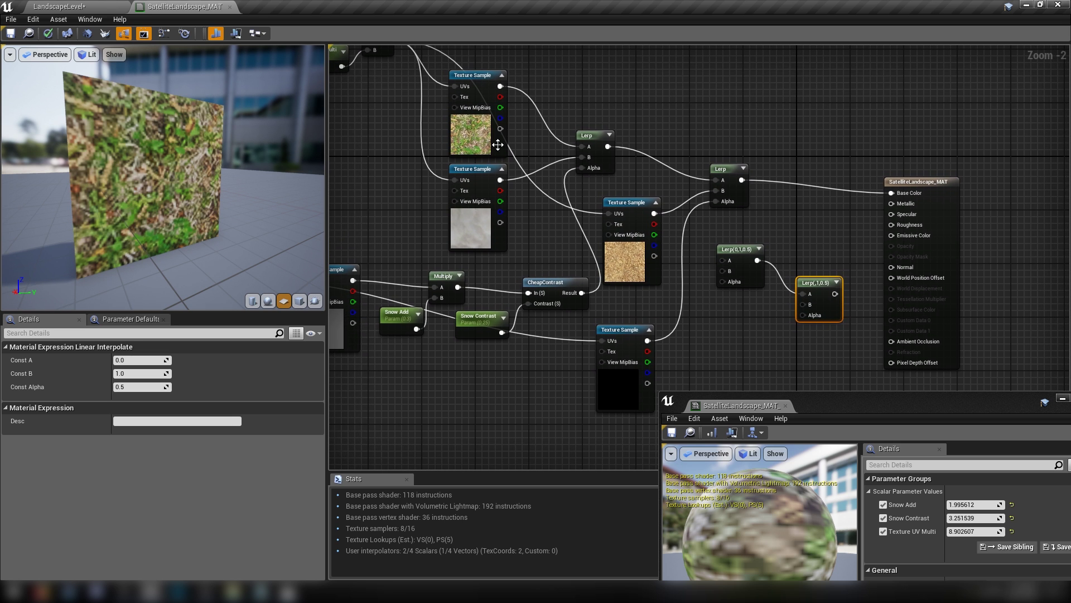
Connect the red channels of the grass and snow samples to the first new Lerp's A and B, and Sand_D's red channel to the second's B
drag(500, 98, 726, 260)
drag(500, 191, 725, 271)
right_drag(747, 297, 702, 292)
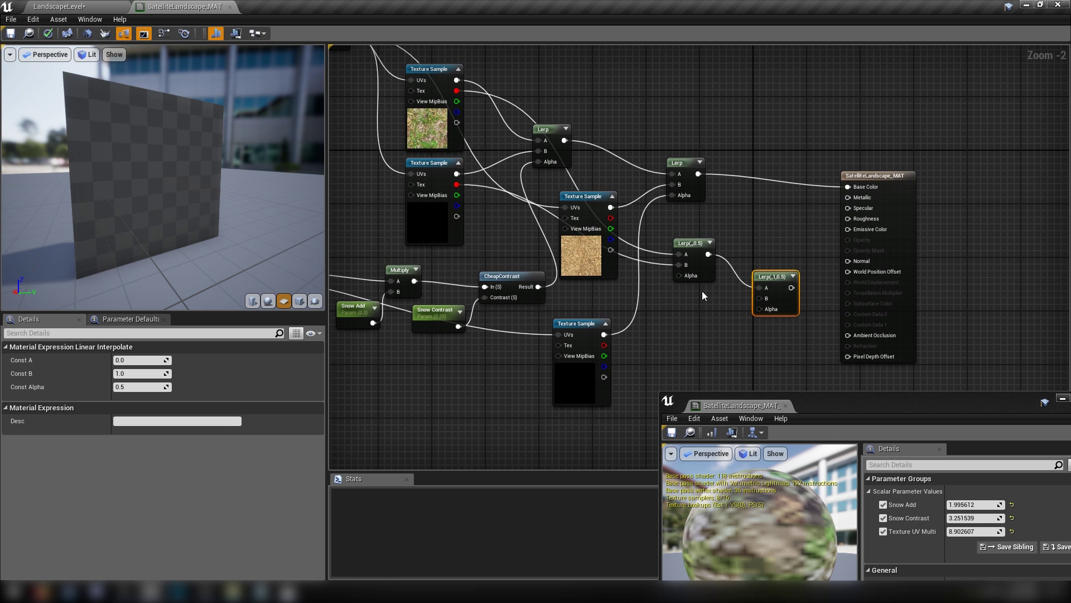
drag(611, 218, 678, 222)
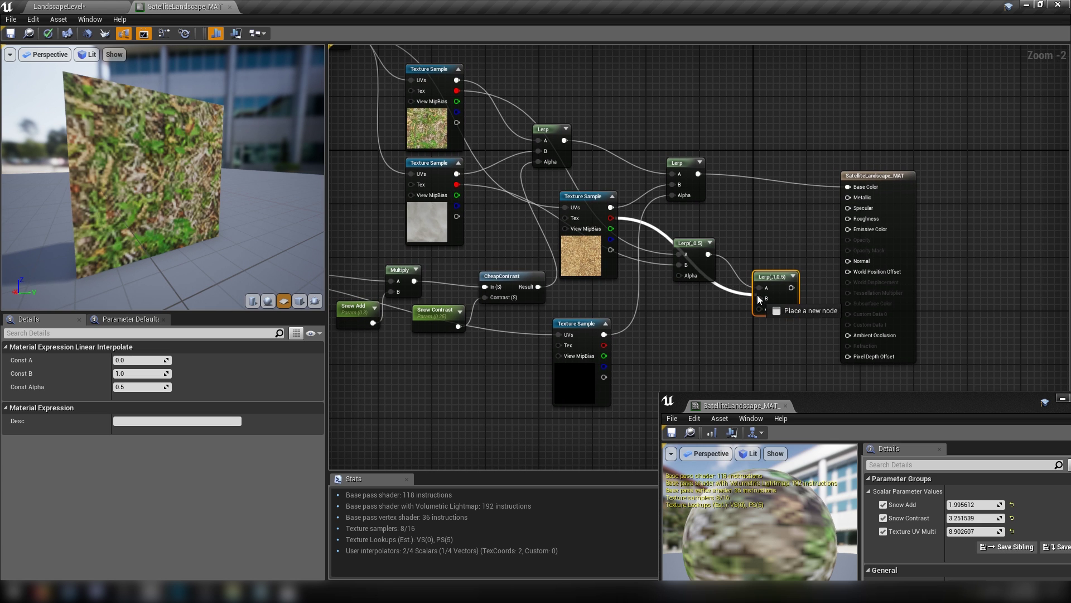
drag(758, 295, 760, 299)
right_drag(707, 321, 678, 293)
drag(659, 201, 765, 283)
Rearrange the two new Lerps and the Sand_D sample to untangle their connections
drag(744, 246, 776, 230)
click(685, 296)
right_drag(685, 297, 743, 297)
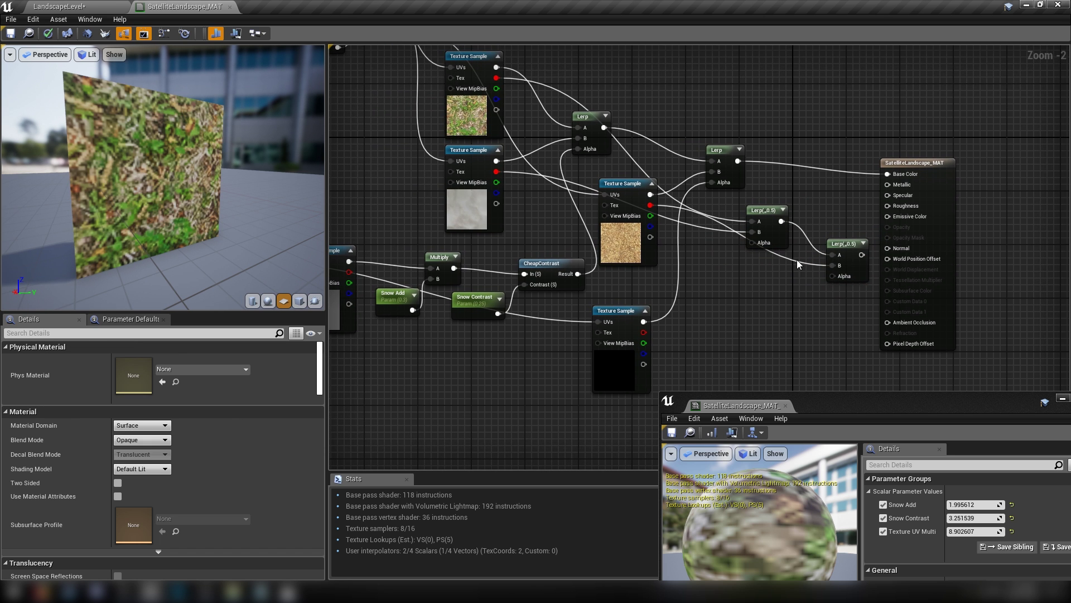
click(846, 244)
drag(845, 244, 831, 237)
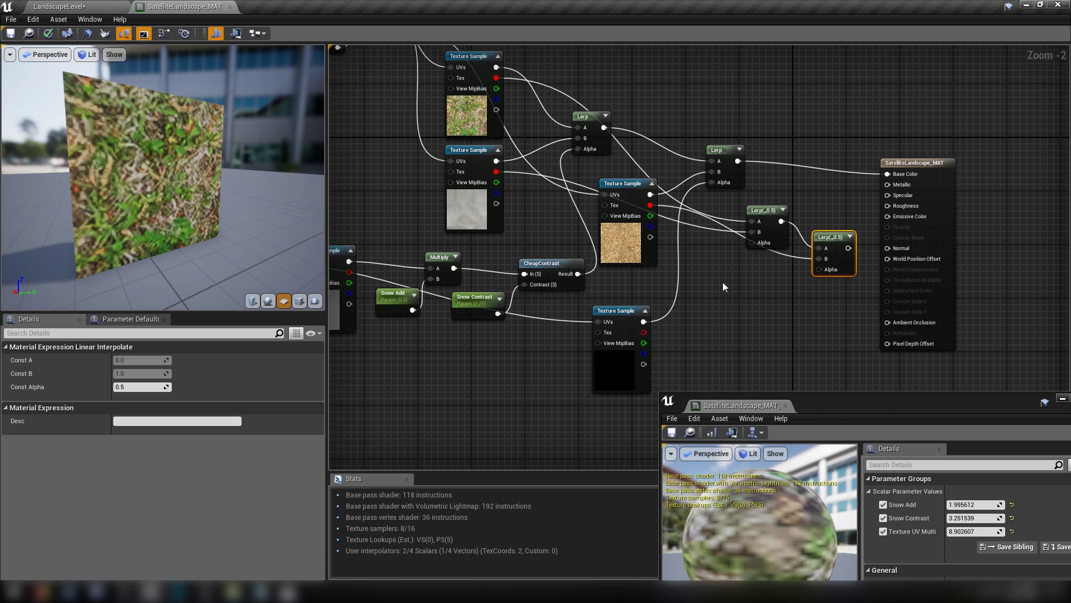
click(624, 236)
drag(624, 236, 631, 256)
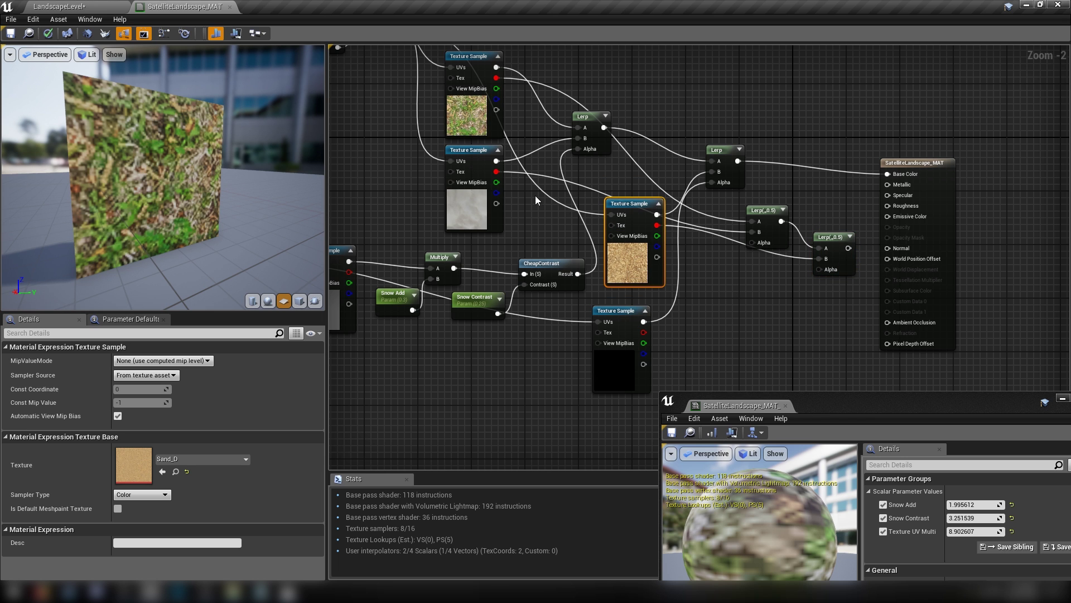
right_drag(733, 279, 654, 274)
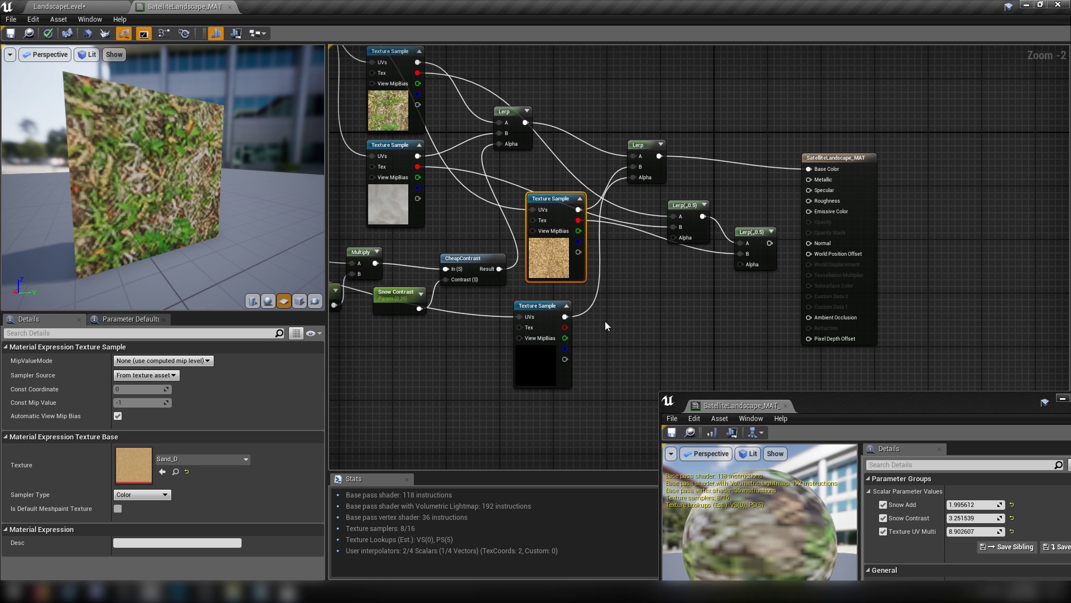
right_drag(656, 329, 714, 336)
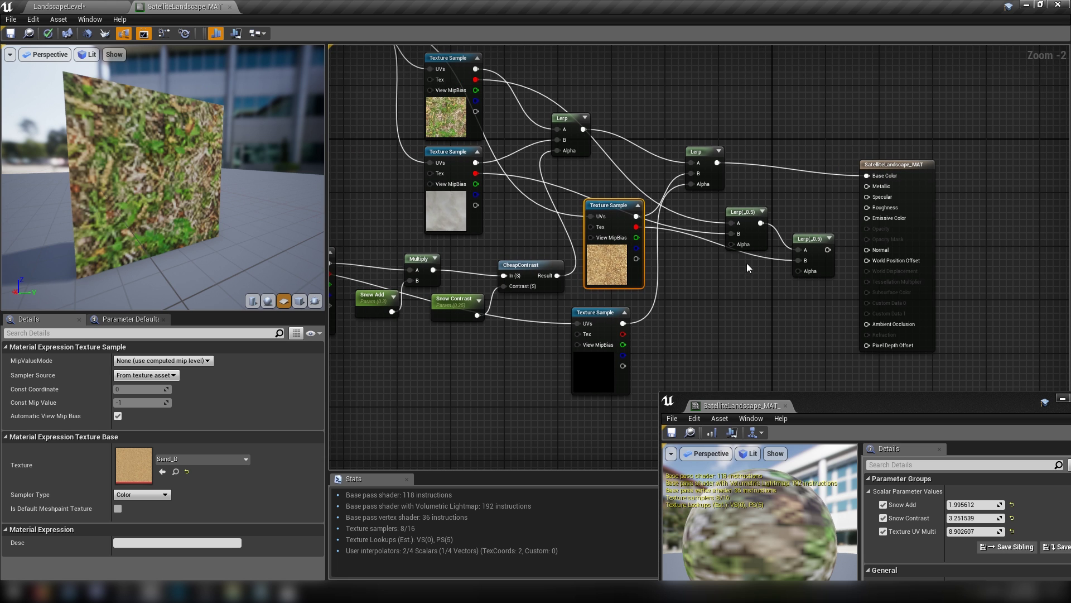
Connect the CheapContrast result to the first new Lerp's Alpha and move the Sand_D sample above the colour blend Lerps
drag(556, 275, 738, 244)
drag(754, 188, 817, 320)
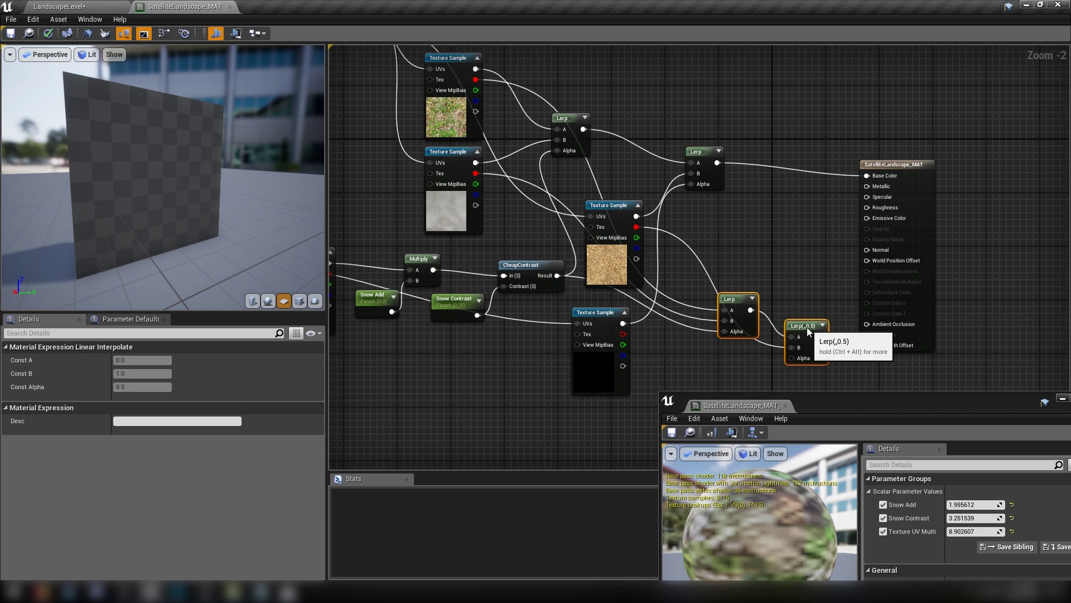
drag(614, 258, 661, 89)
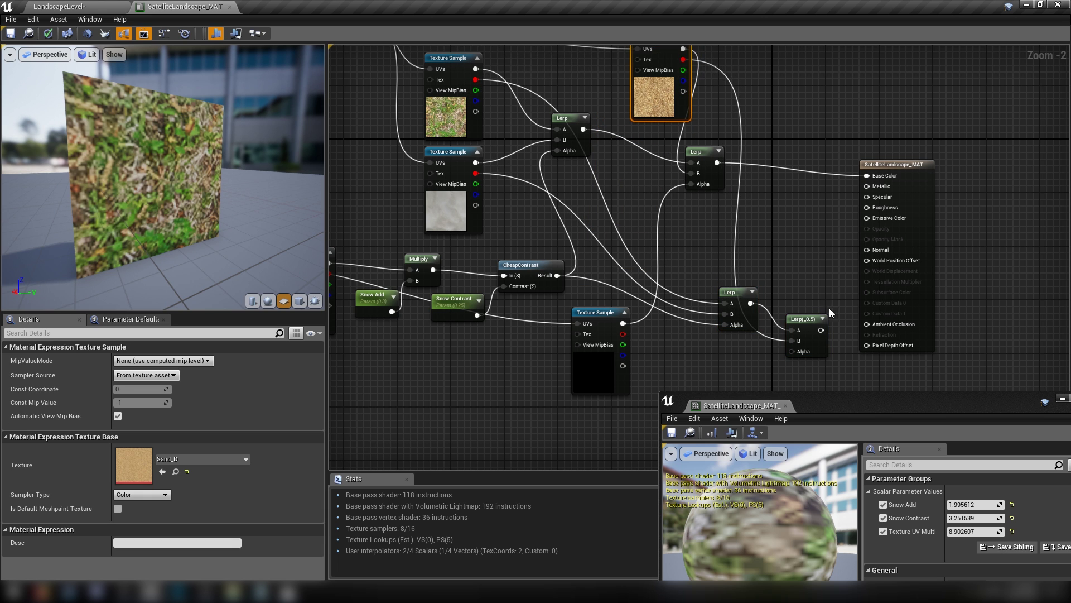
right_drag(829, 308, 816, 292)
drag(697, 243, 784, 248)
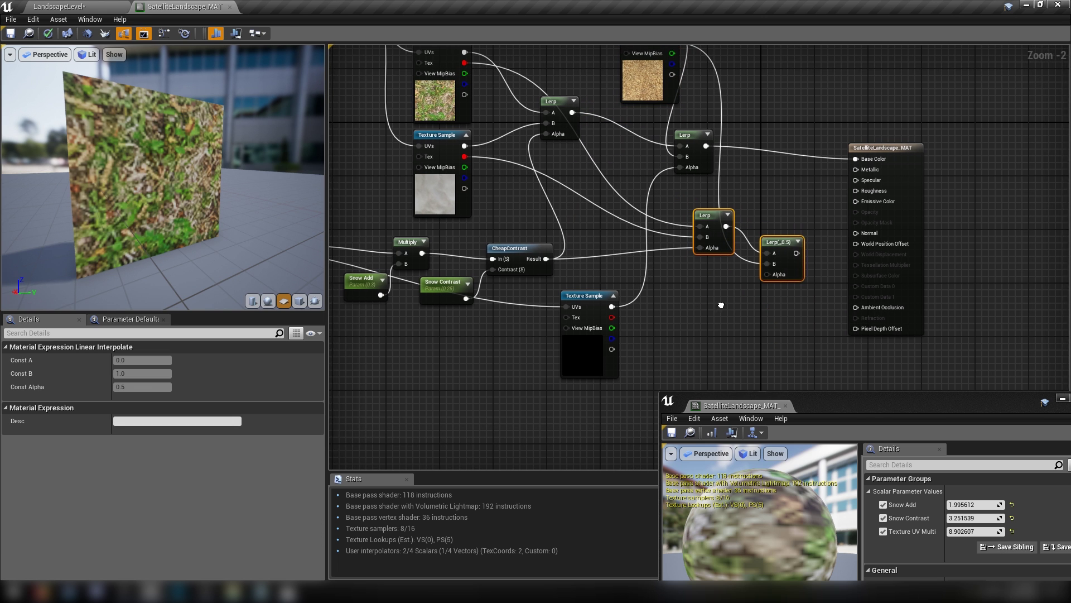
Try to drive Roughness with the second new Lerp, using the Riverbed_H sample's RGB output as its Alpha
right_drag(721, 303, 769, 336)
drag(804, 409, 845, 465)
right_drag(751, 367, 738, 363)
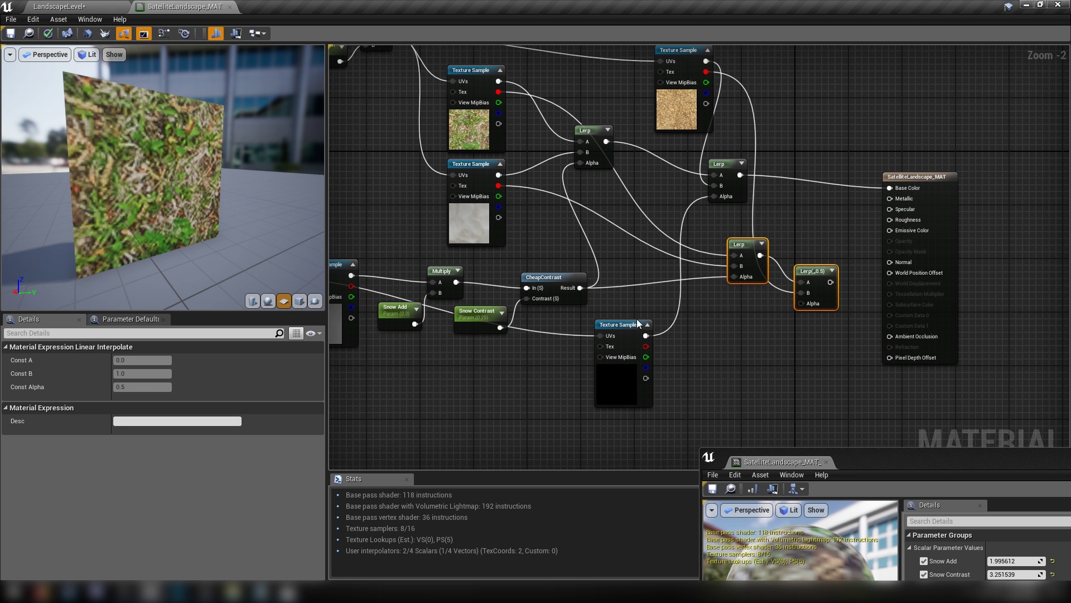
drag(645, 336, 802, 304)
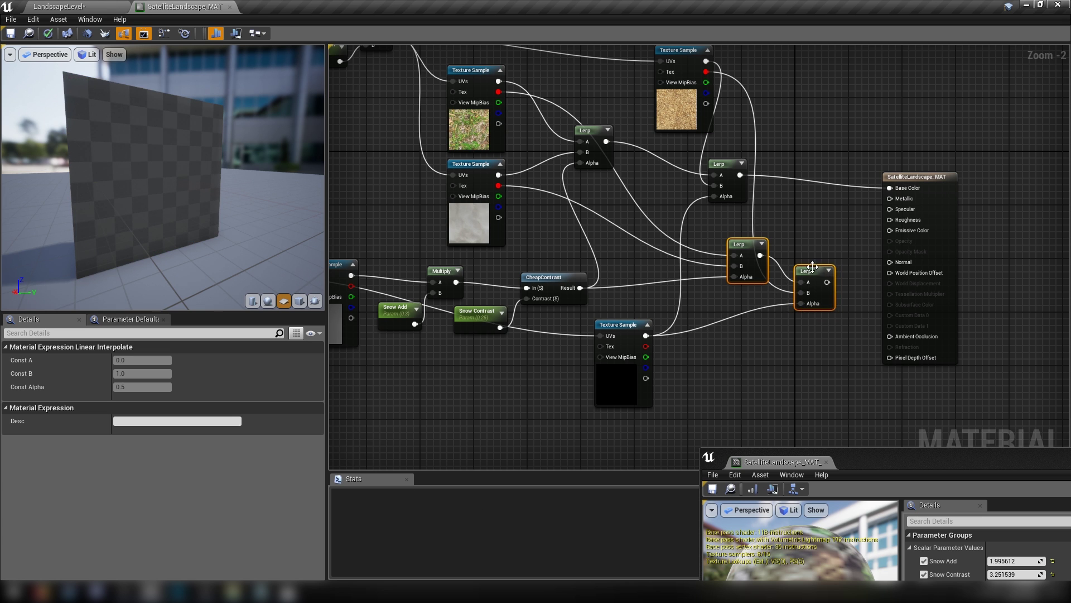
drag(812, 267, 891, 219)
click(807, 263)
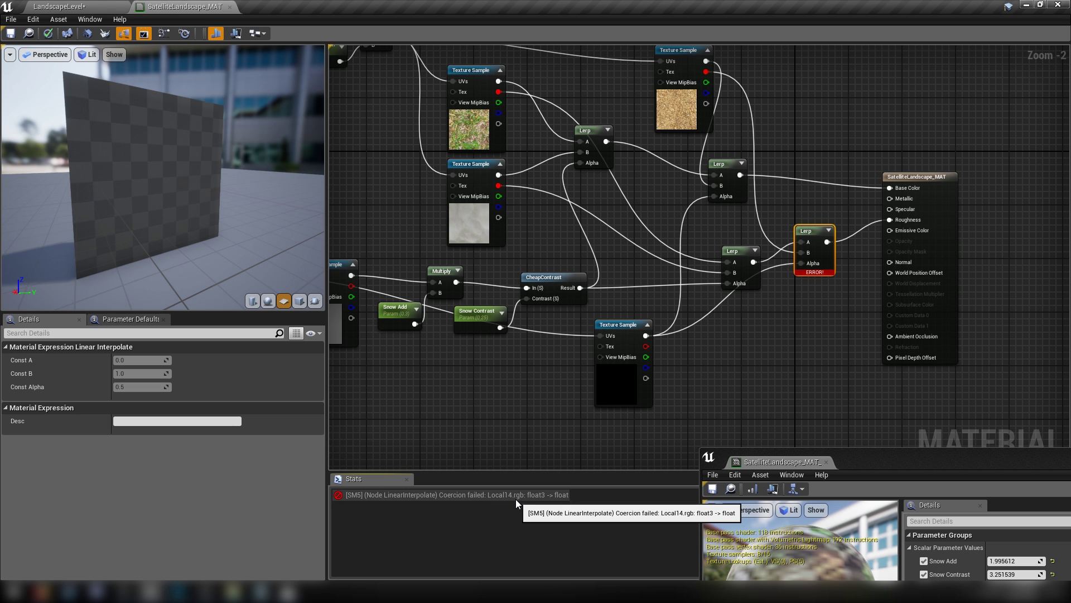
Delete the two Lerp nodes built for Roughness
click(812, 336)
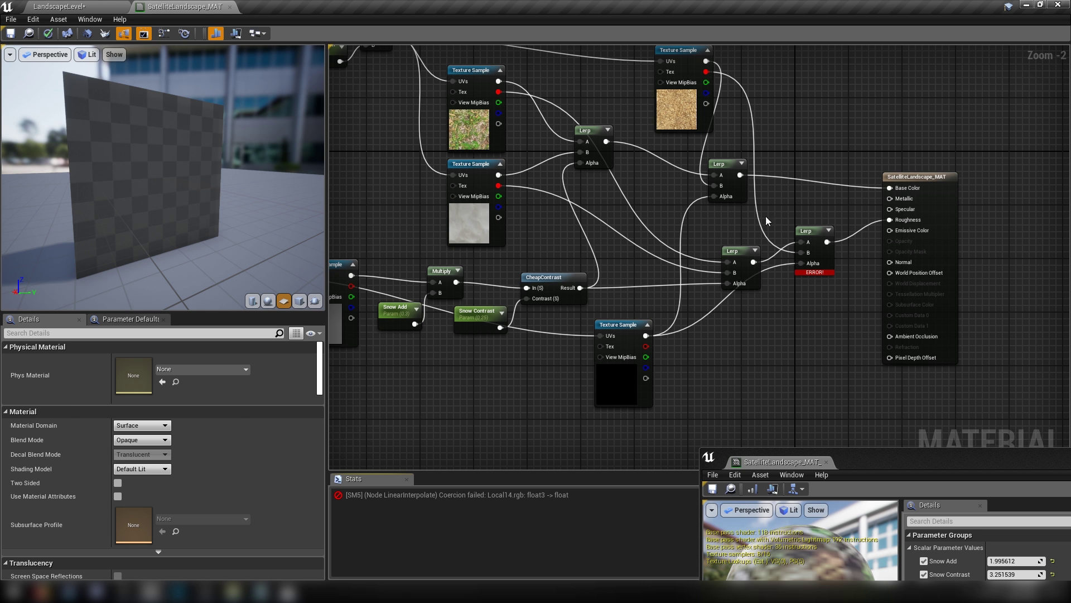
drag(756, 217, 828, 336)
key(Delete)
Add a Desaturation node fed by the final colour Lerp, connect its output to Roughness, and place it between the two nodes
right_drag(741, 243, 739, 299)
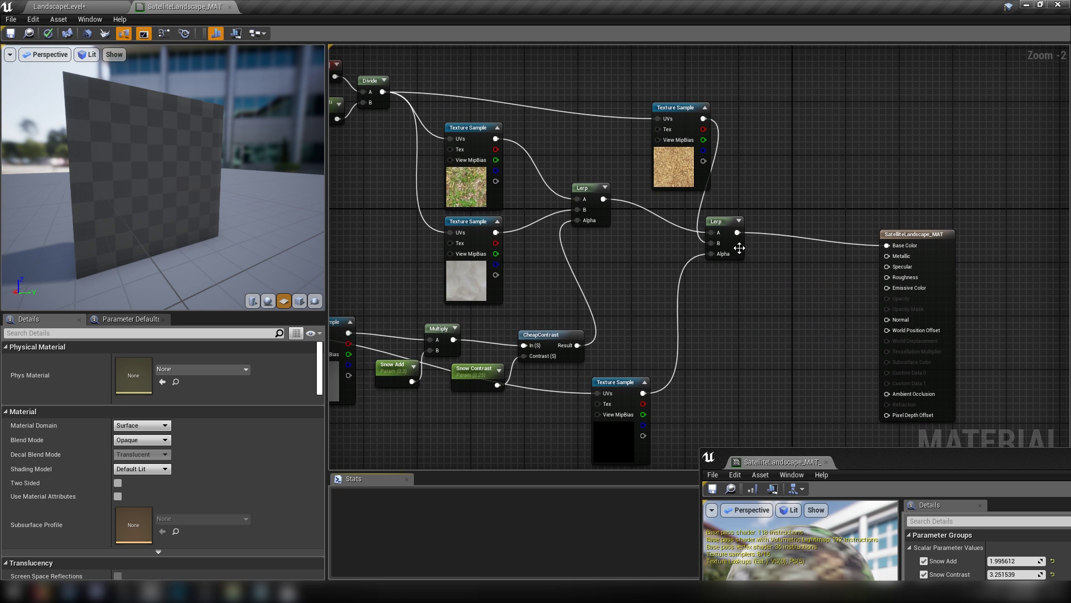
drag(737, 233, 764, 297)
text(desdat)
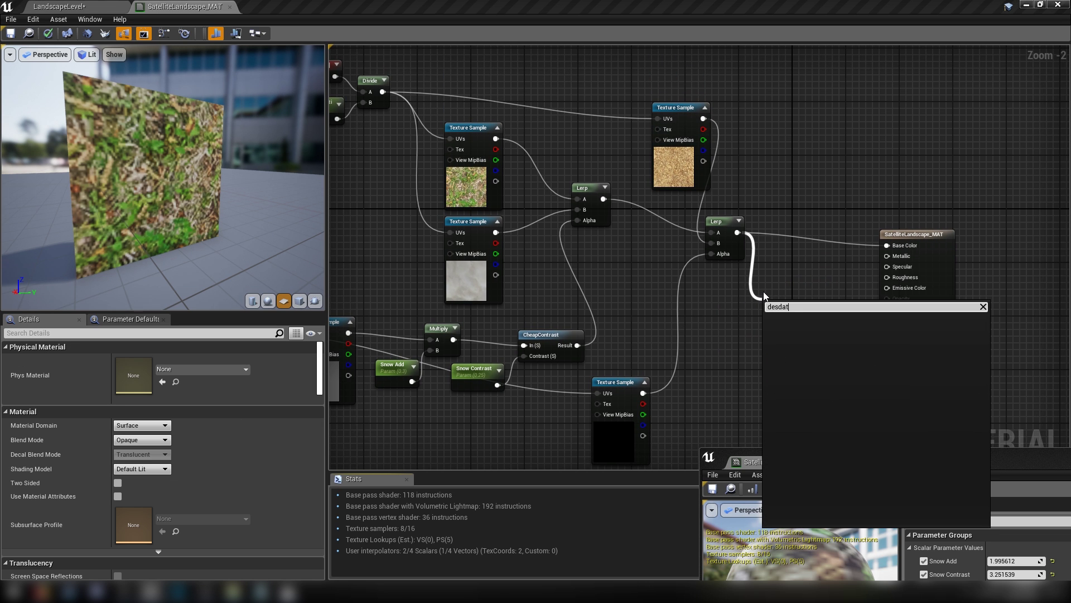
key(BackSpace)
key(BackSpace)
key(BackSpace)
click(832, 330)
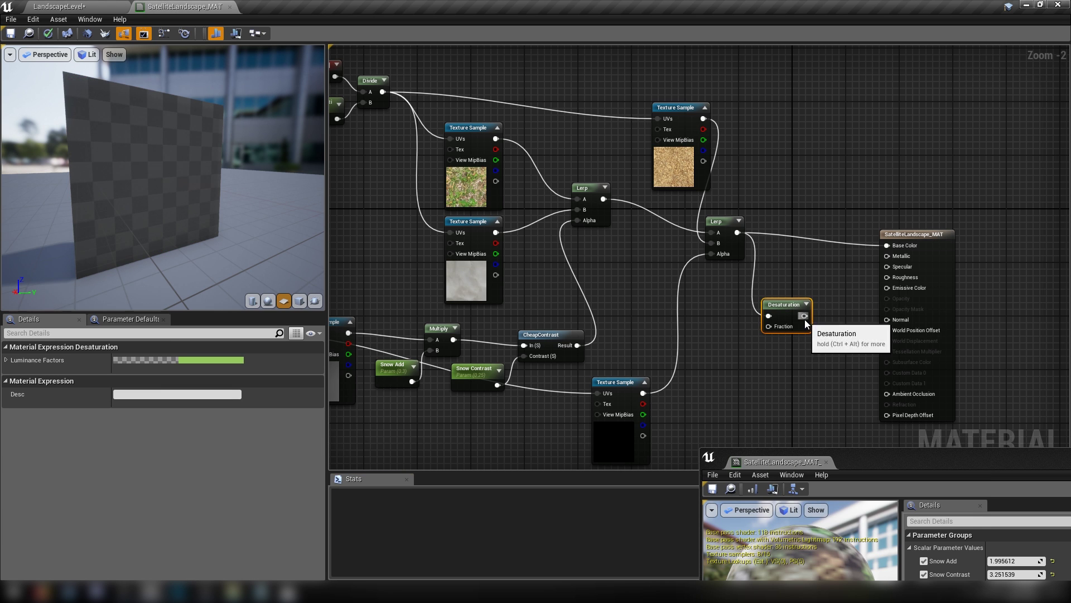
drag(804, 315, 888, 277)
drag(778, 311, 801, 289)
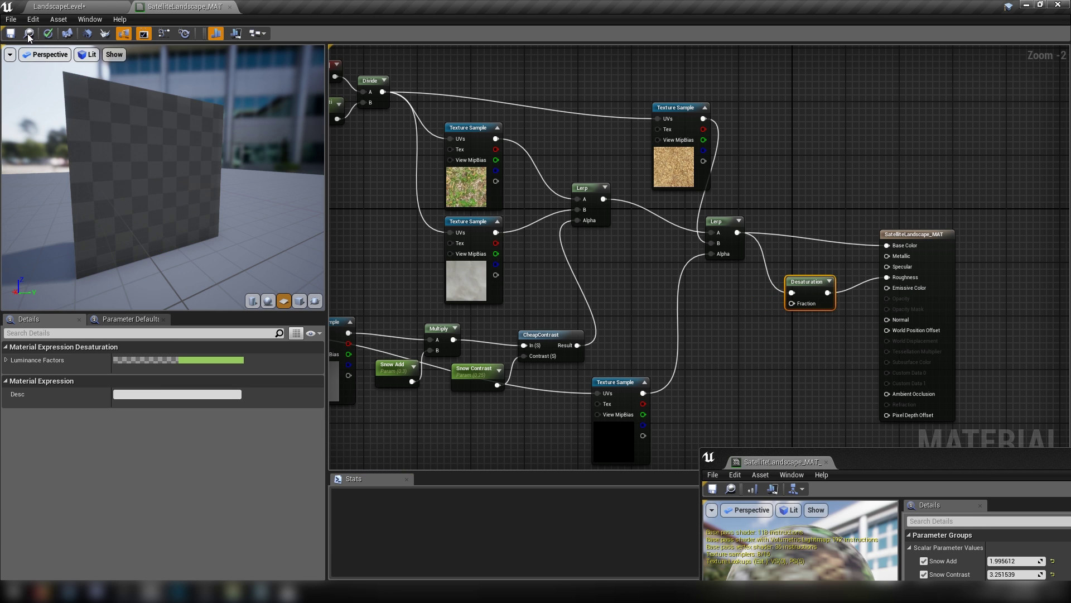
Save the material with its desaturated roughness and return to LandscapeLevel
click(9, 35)
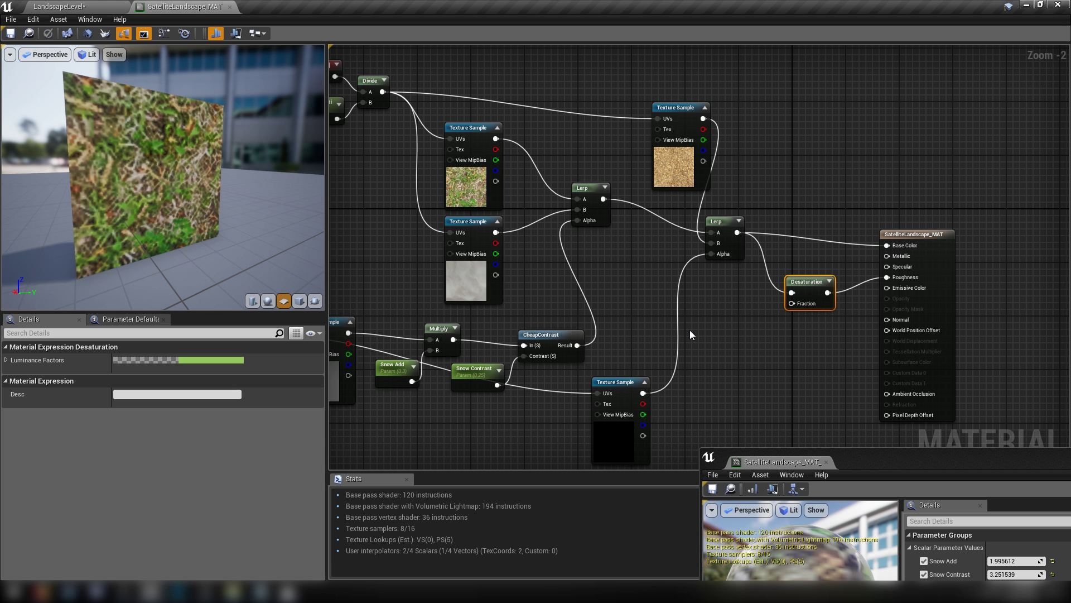
click(49, 5)
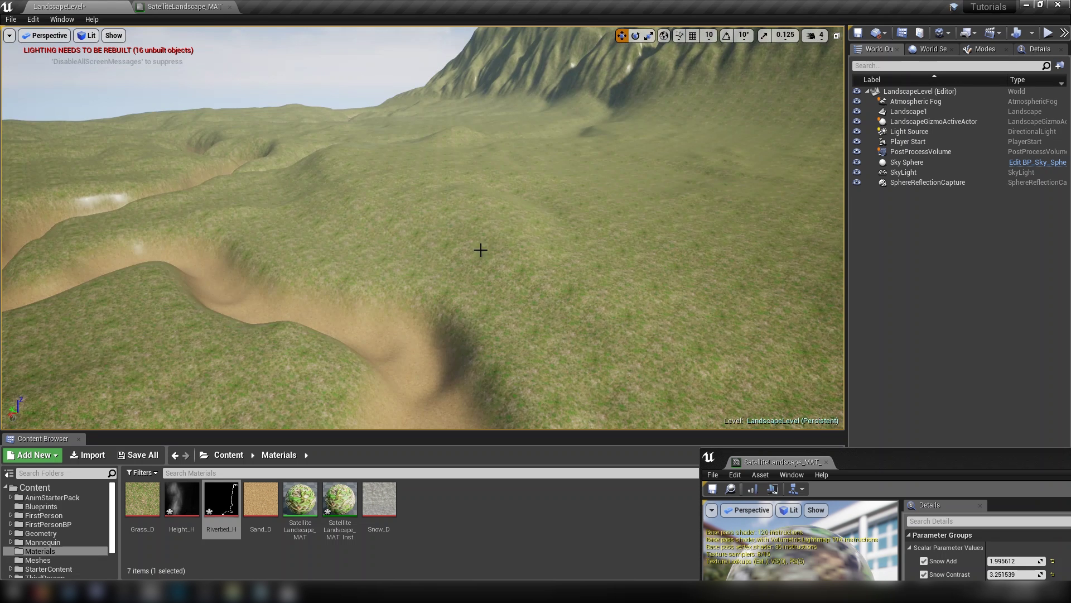
Insert a OneMinus node between the Desaturation node and the material's Roughness input in SatelliteLandscape_MAT
key(w)
right_drag(480, 249, 544, 206)
click(173, 7)
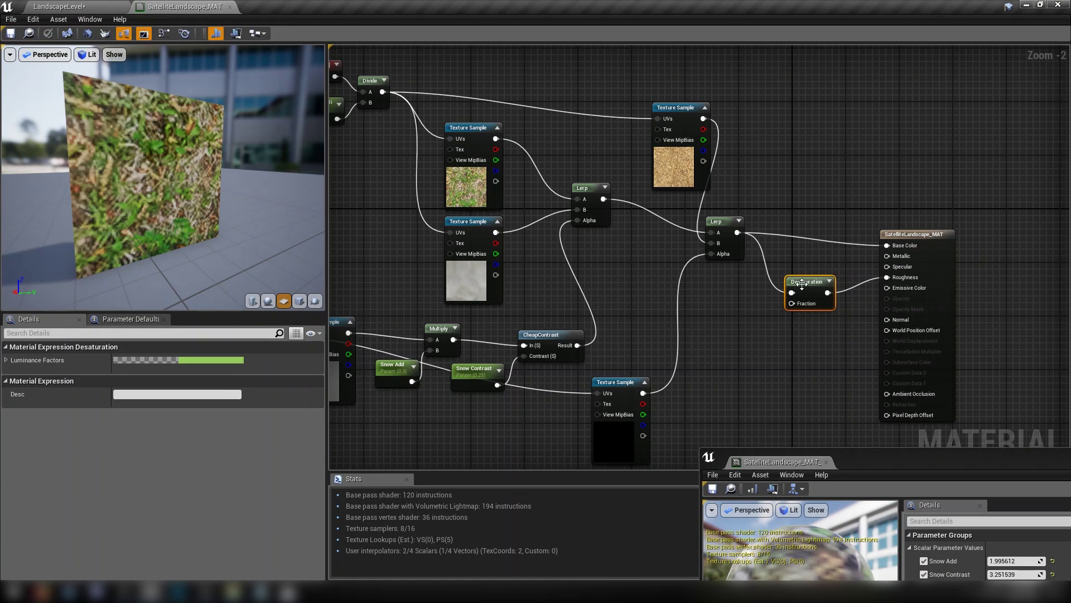
drag(802, 284, 832, 276)
text(-1)
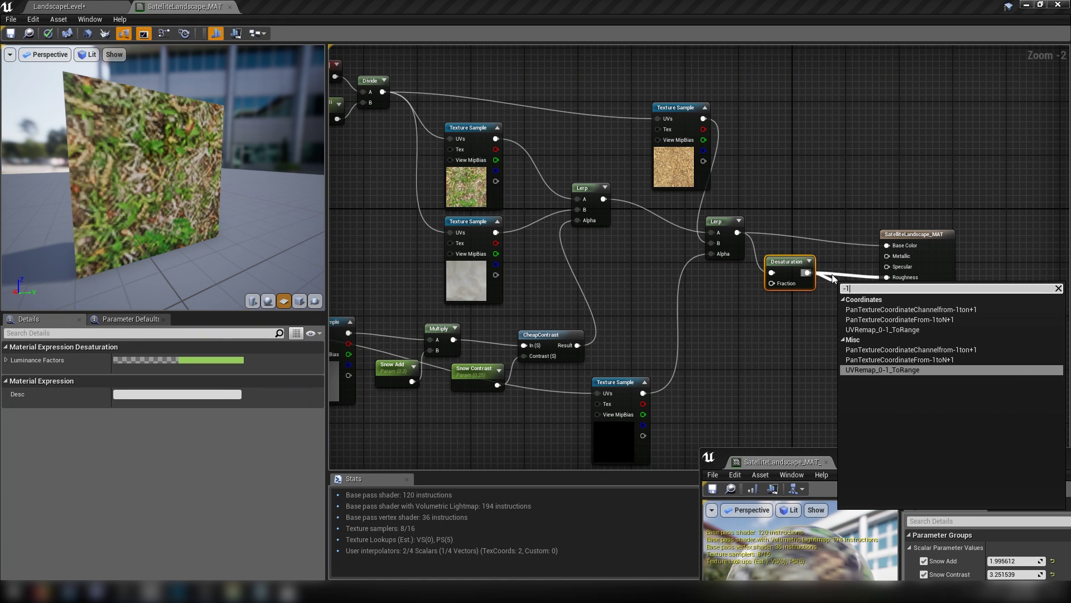
key(BackSpace)
key(BackSpace)
text(1-)
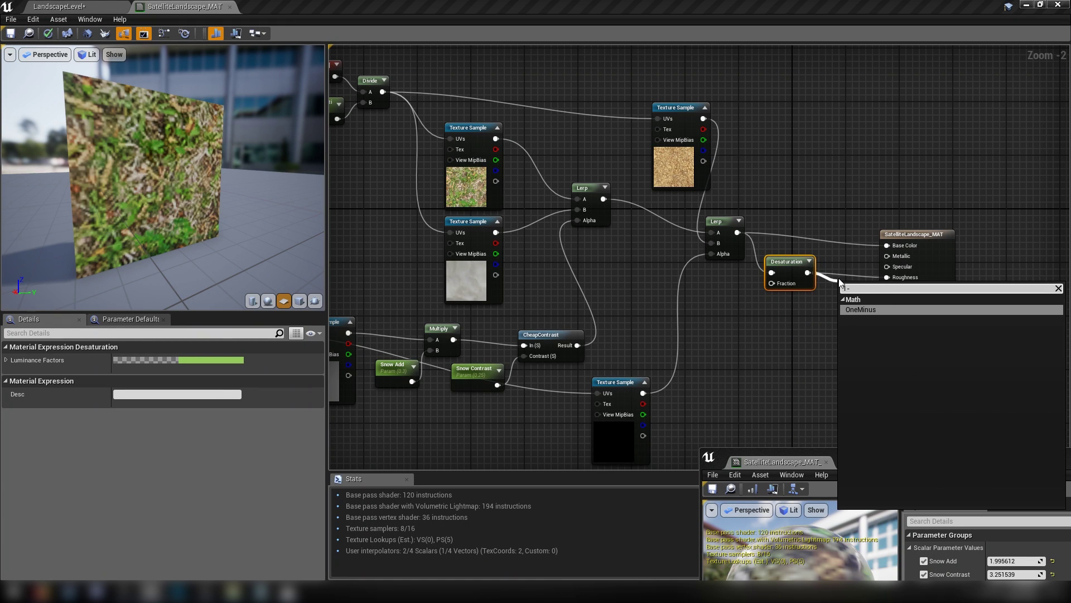
key(Return)
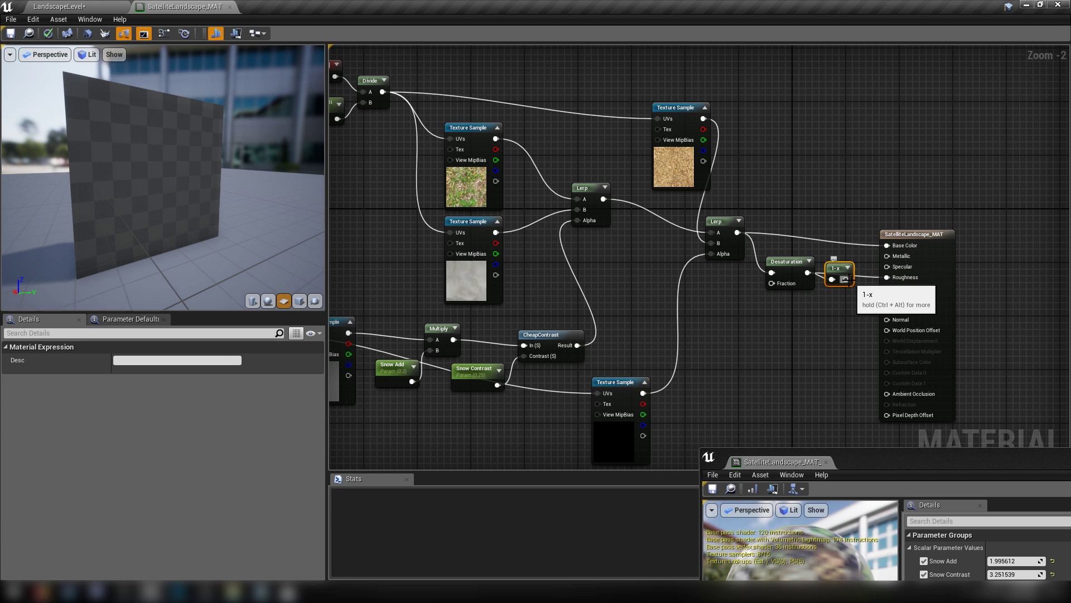
drag(844, 279, 887, 280)
Save the material with its inverted roughness and inspect the mountains in LandscapeLevel
click(10, 33)
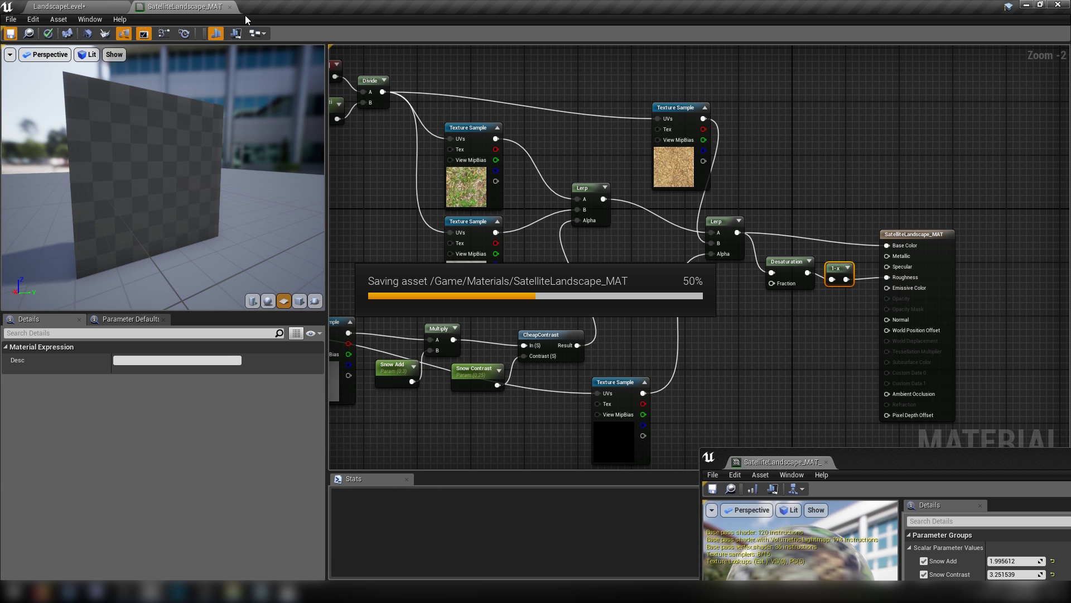
click(92, 5)
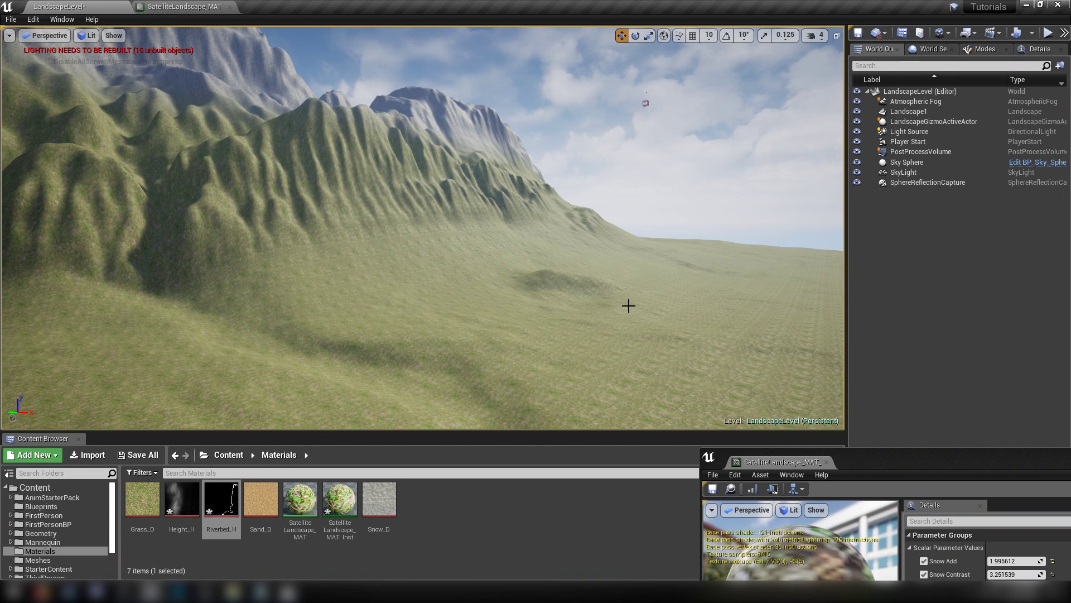
key(w)
right_drag(629, 306, 404, 266)
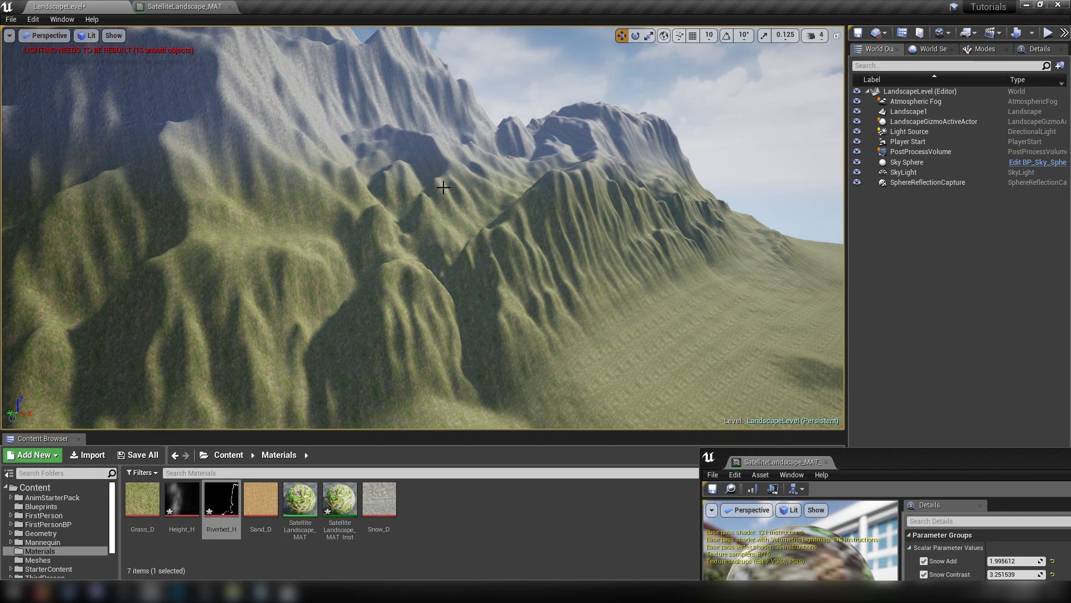
mouse_move(538, 180)
right_down()
mouse_move(449, 168)
mouse_move(454, 151)
mouse_move(477, 179)
mouse_move(441, 181)
mouse_move(455, 162)
mouse_move(580, 179)
mouse_move(530, 175)
mouse_move(592, 195)
mouse_move(535, 179)
right_up()
Disconnect the snow texture's UVs in the material and duplicate the TexCoord, Texture UV Multi and Divide nodes beside it
click(217, 6)
right_drag(405, 202, 565, 225)
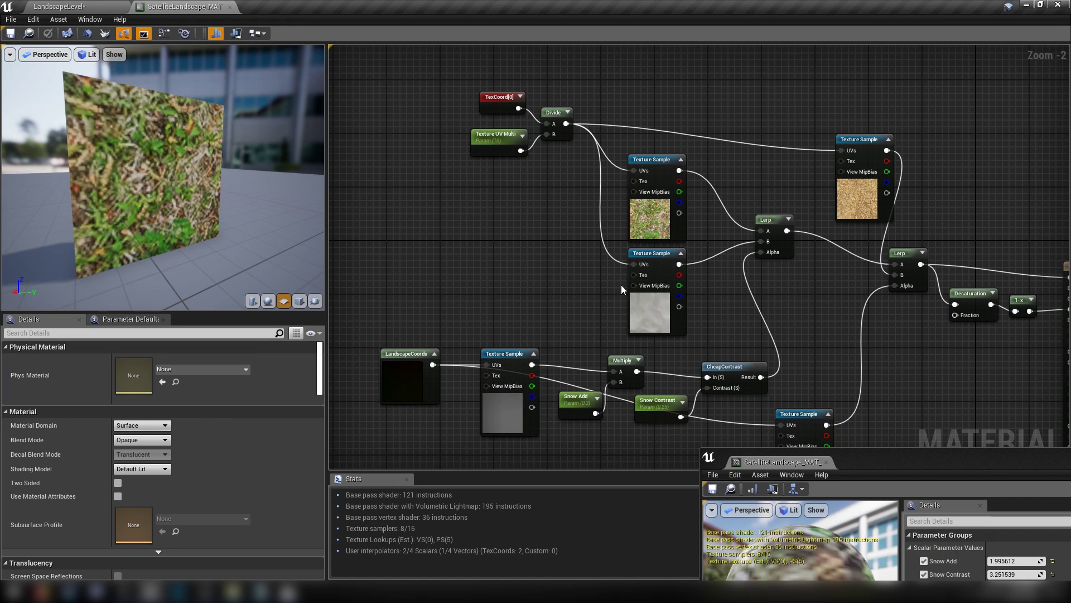
alt+click(634, 264)
drag(427, 69, 573, 158)
key(ctrl+c)
key(ctrl+v)
click(480, 284)
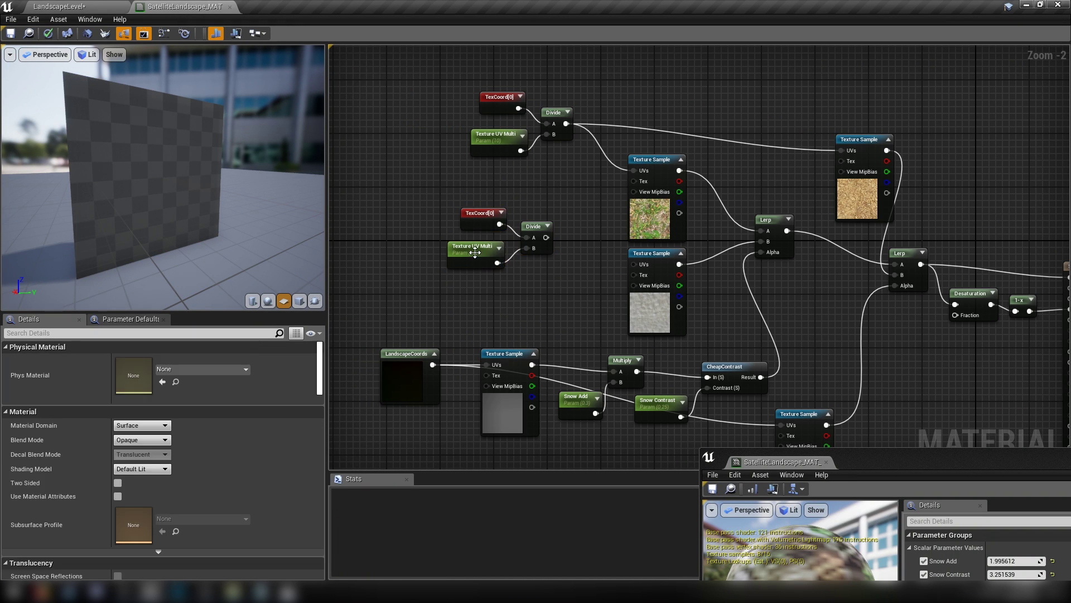
Rename the duplicated Texture UV Multi parameter to Snow UV Multi
click(473, 250)
drag(141, 360, 66, 356)
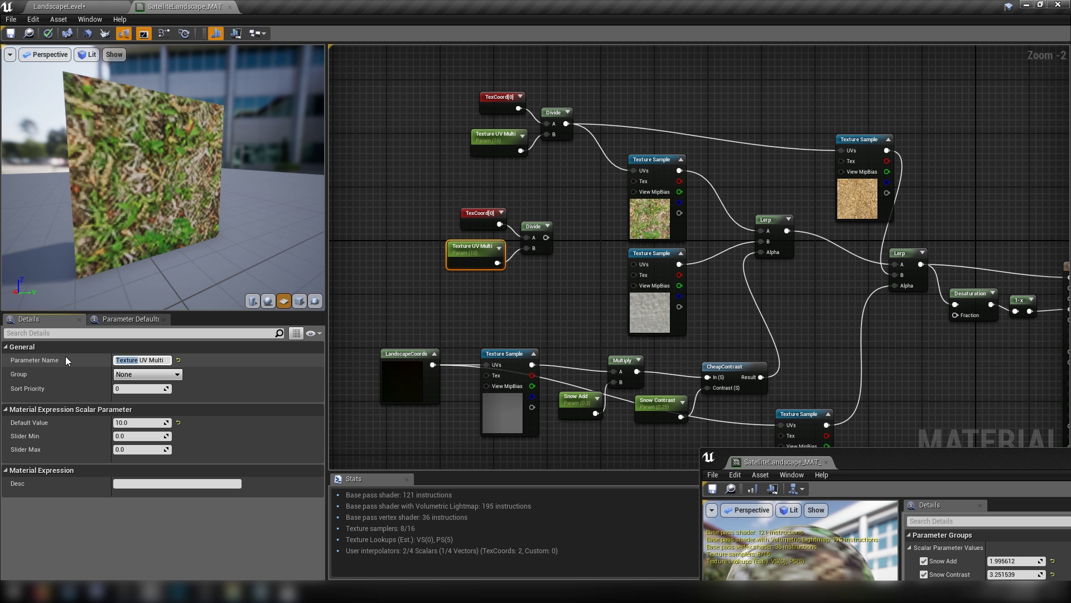
text(Sno)
text(w)
key(Return)
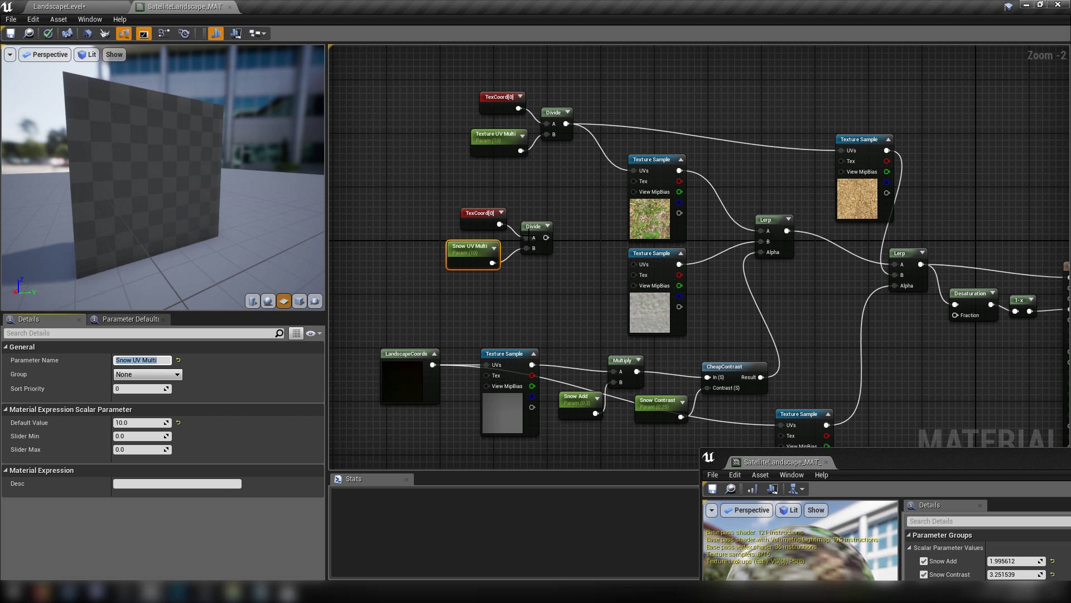
Connect the duplicated Divide node to the snow Texture Sample's UVs, then save the material and return to LandscapeLevel
drag(546, 237, 645, 270)
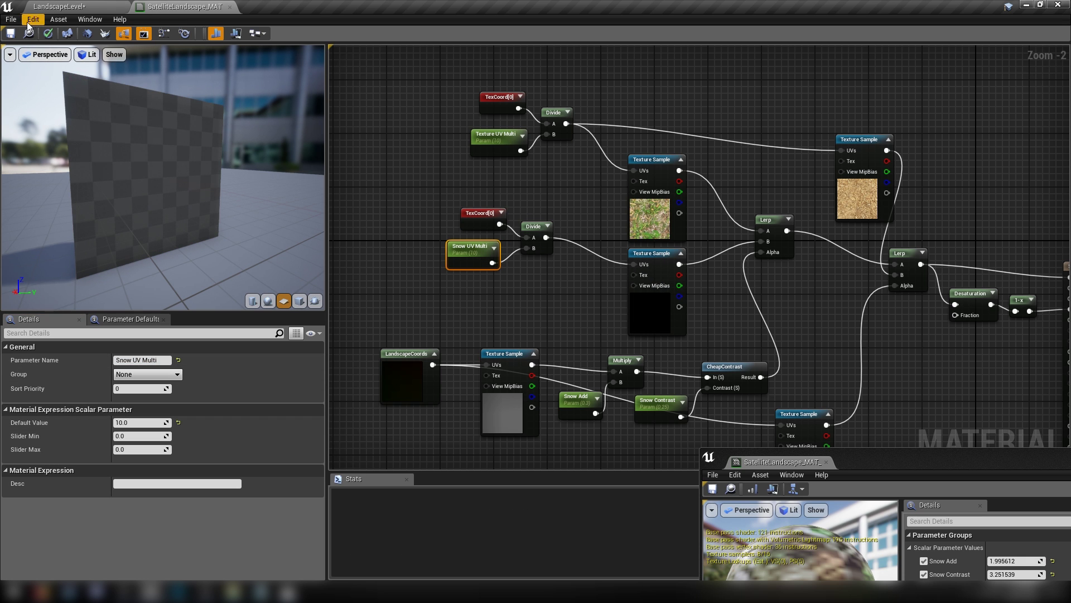
click(11, 34)
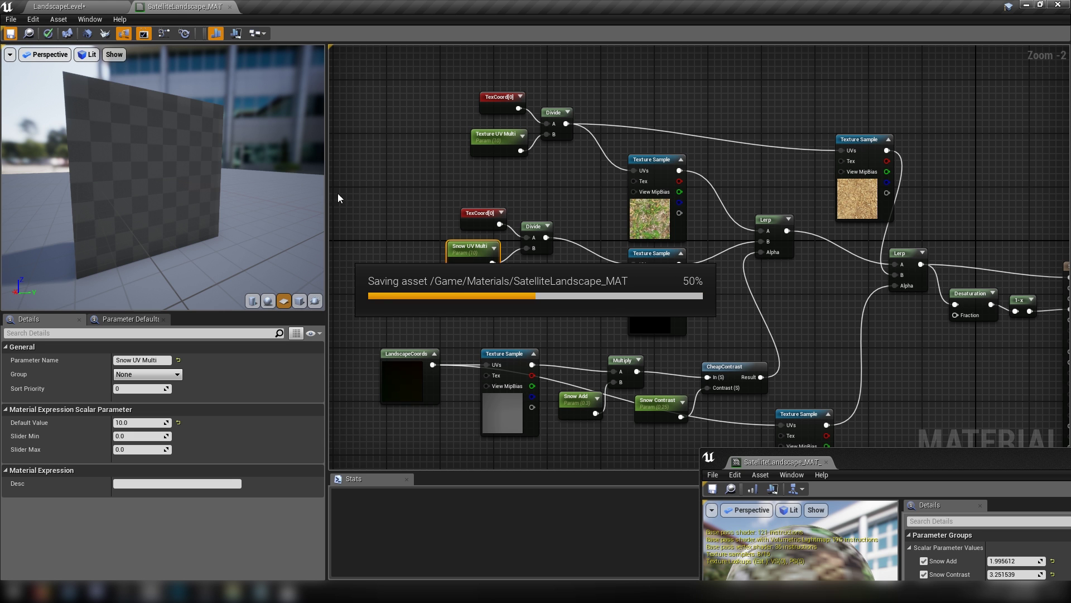
click(60, 6)
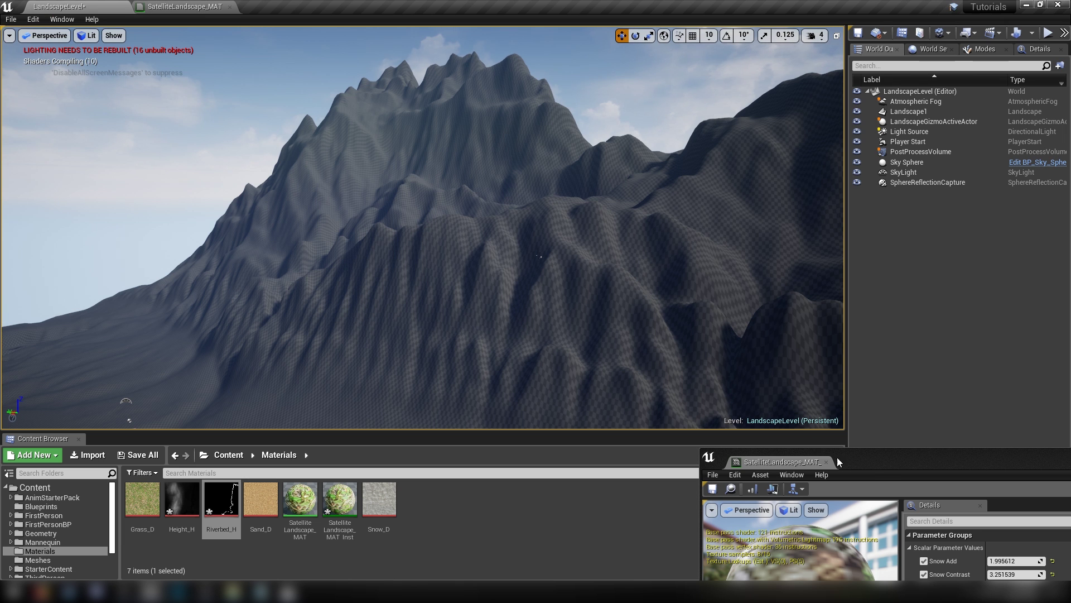
Enable the Snow UV Multi override in the material instance, set it to about 59.02, and save the instance
drag(893, 462, 787, 279)
click(822, 406)
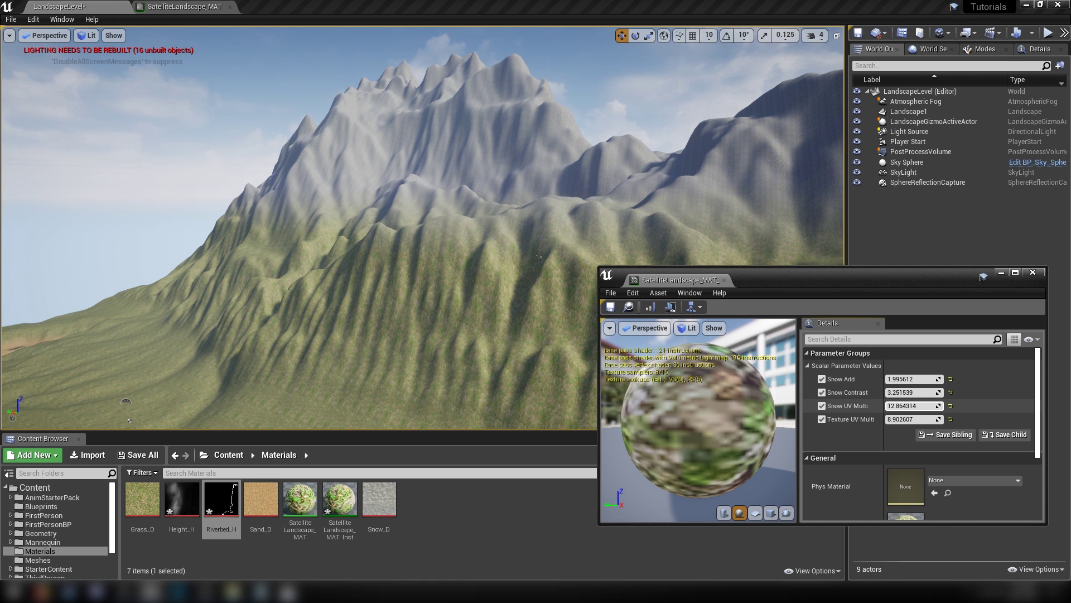
mouse_move(913, 406)
mouse_down()
mouse_move(948, 405)
mouse_move(907, 407)
mouse_move(922, 407)
mouse_up()
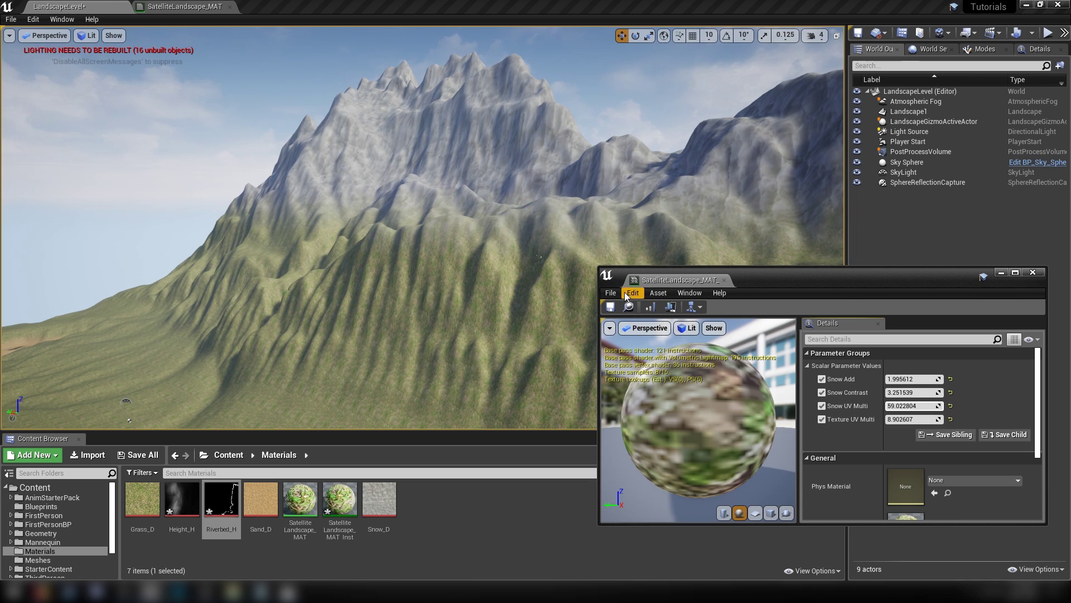
click(612, 307)
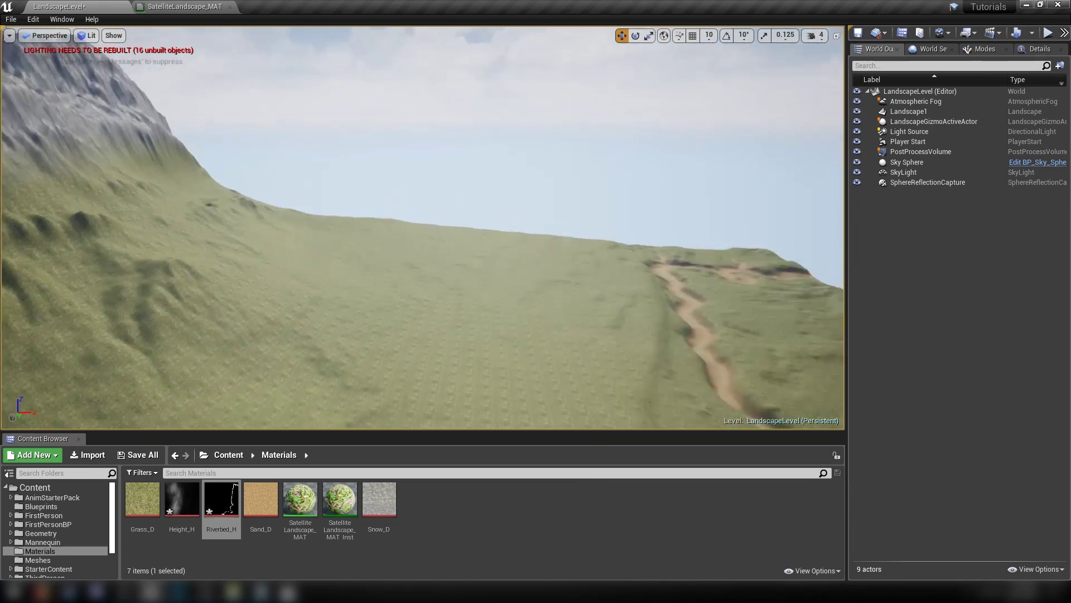
Select the PostProcessVolume and undo the last actor move
right_drag(423, 228, 575, 229)
click(921, 151)
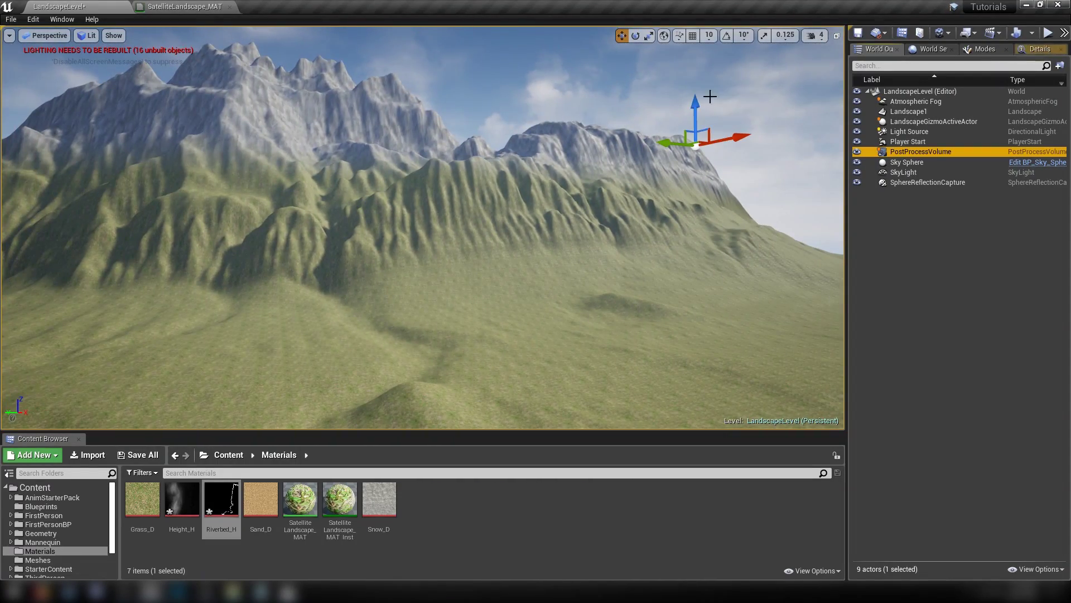
key(ctrl+z)
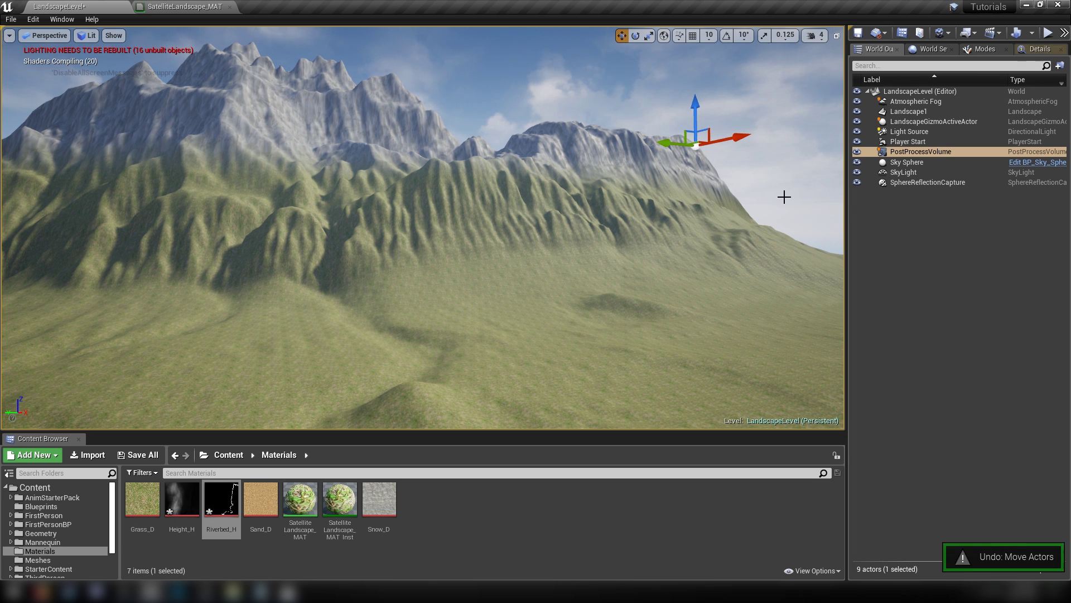
right_drag(784, 197, 762, 192)
Check the SphereReflectionCapture and SkyLight actors, clear the selection, and fly around the mountains to examine the landscape
click(915, 182)
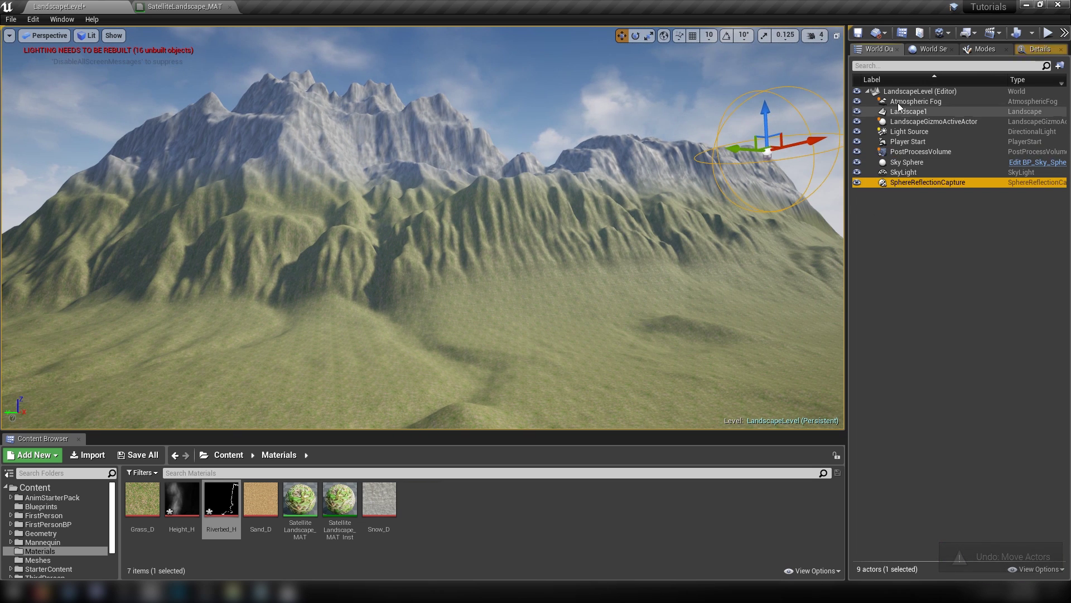
ctrl+click(909, 174)
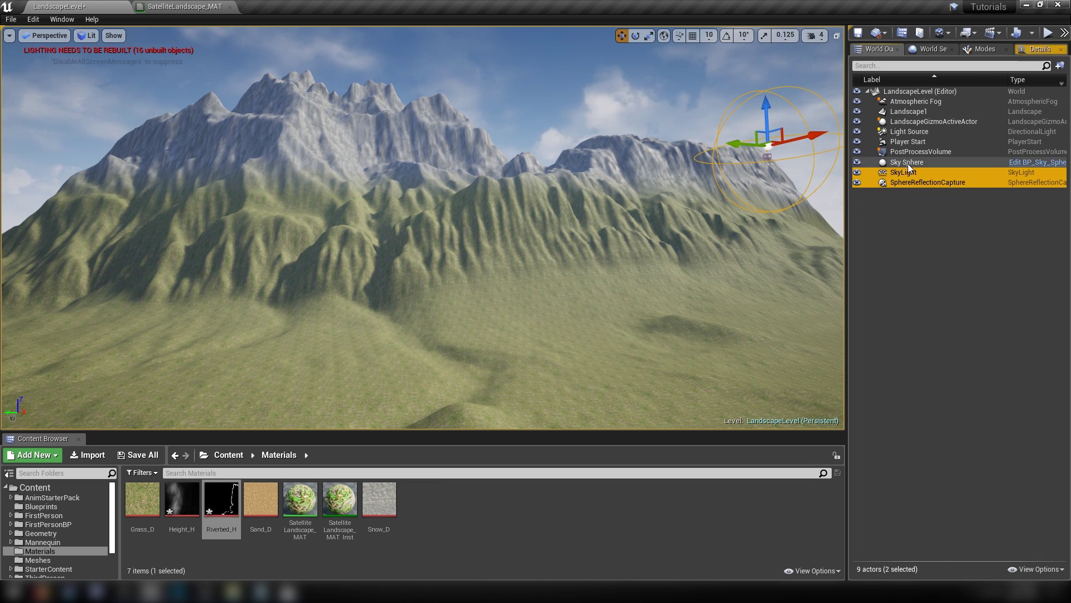
click(544, 226)
right_drag(544, 226, 615, 238)
key(Escape)
key(w)
key(s)
key(w)
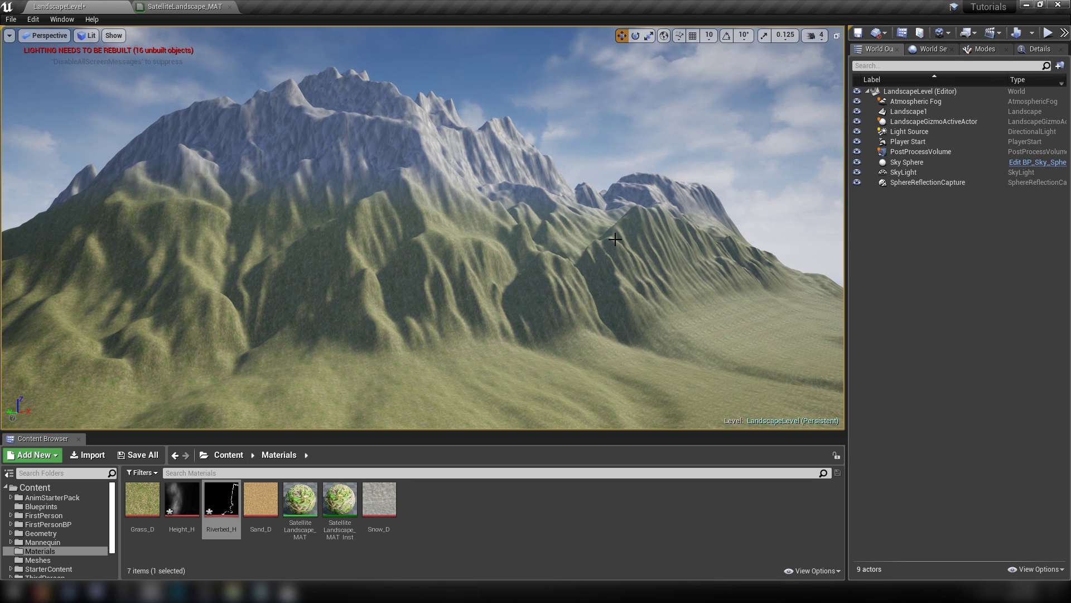
click(537, 514)
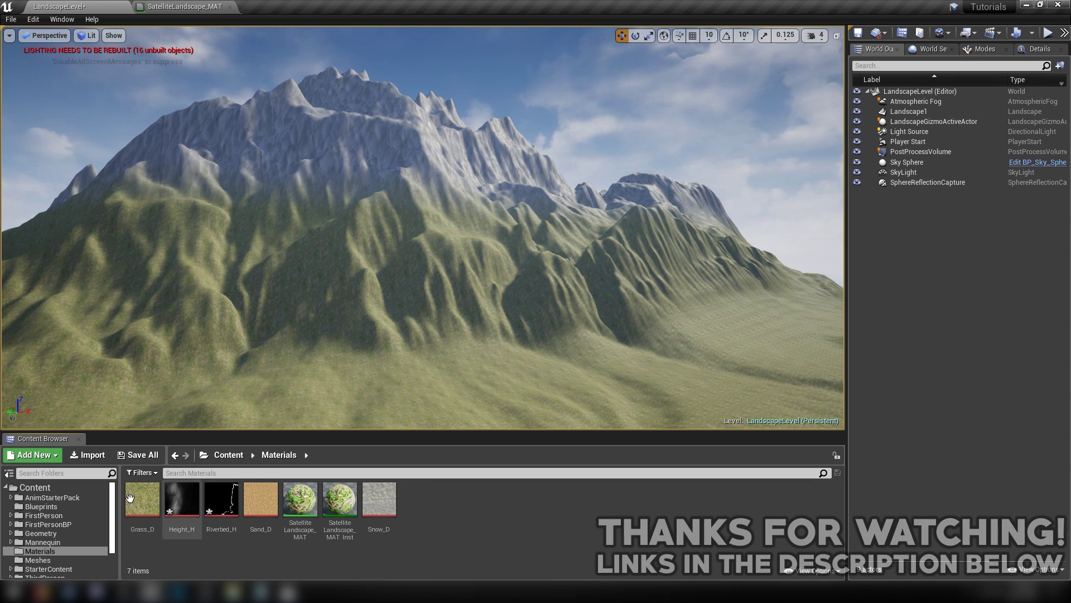
click(161, 510)
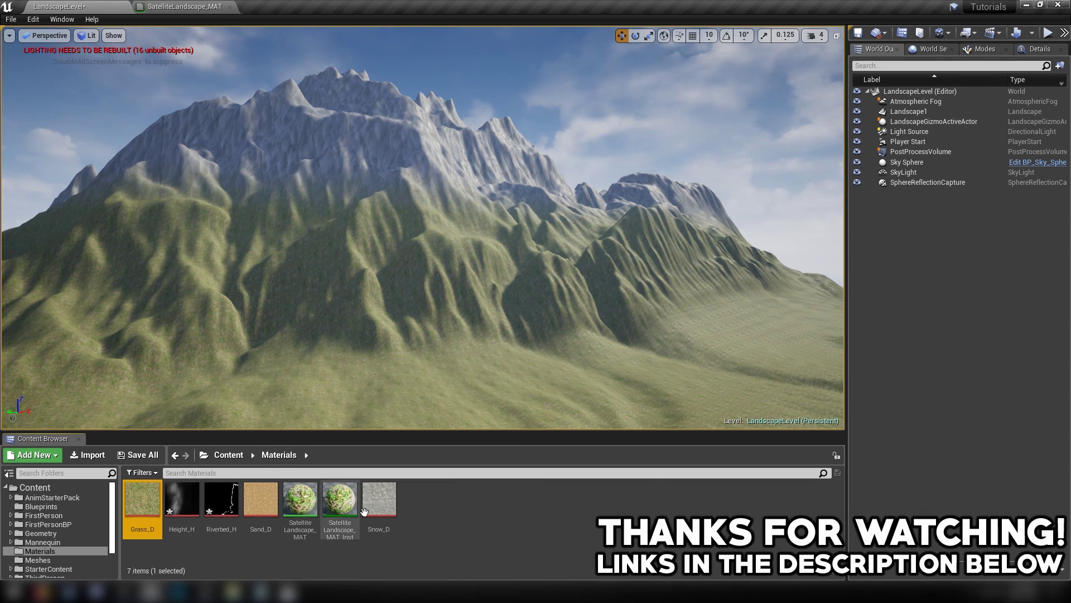
click(189, 506)
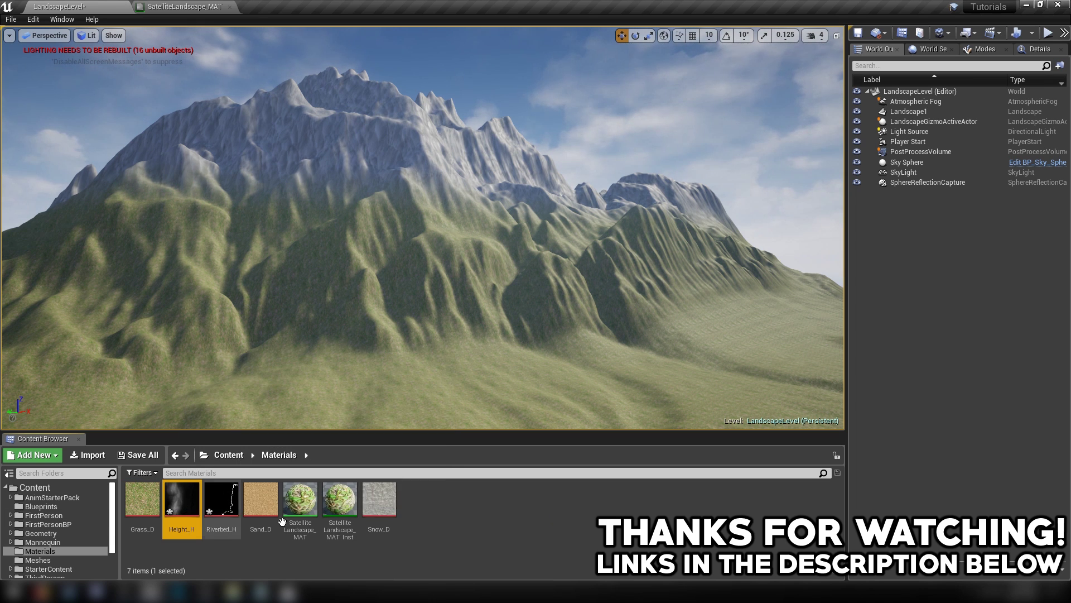